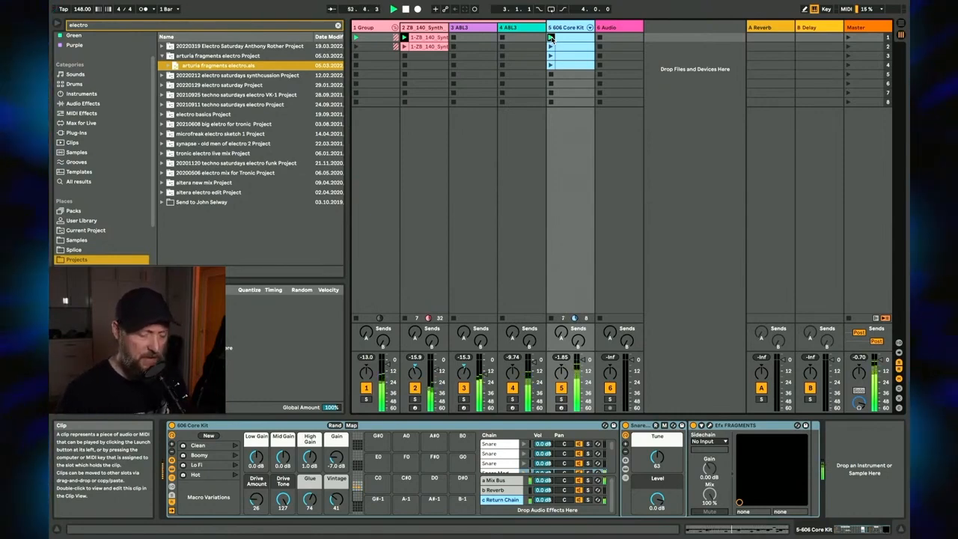
Step: Play the first 606 Core Kit clip with the Master devices shown, stop the drums and mute the first ABL3 track
click(551, 36)
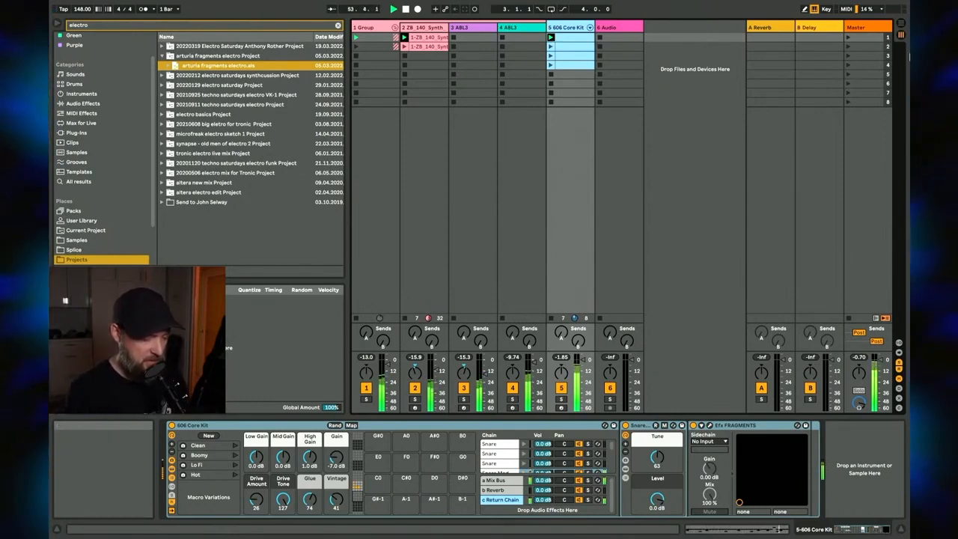
click(858, 26)
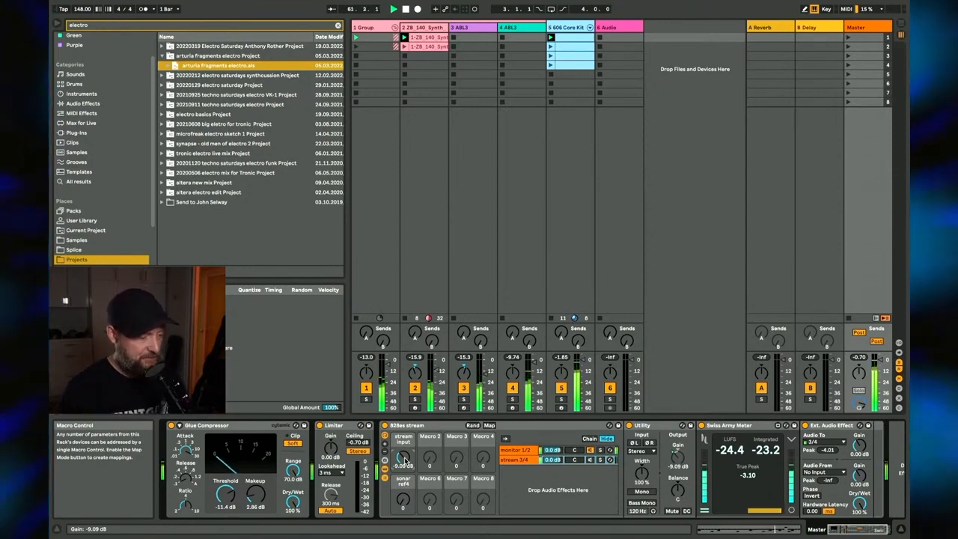
click(553, 79)
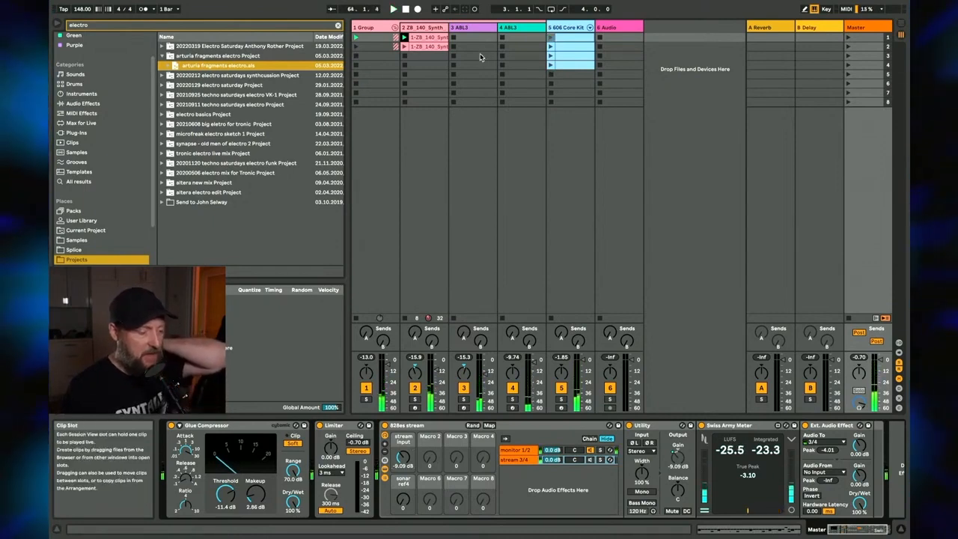
click(464, 387)
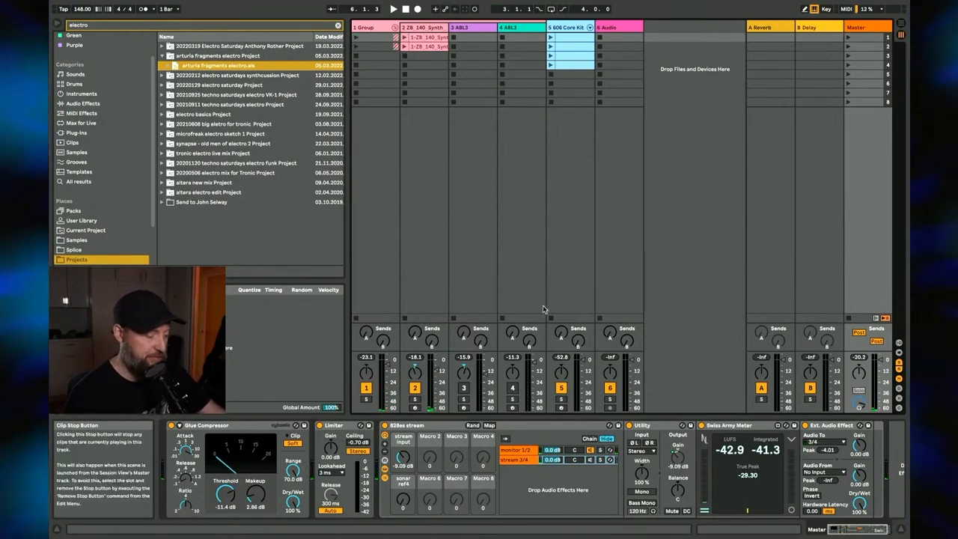
Step: Audition the first and fourth 606 Core Kit clips and play the fourth with the first ZB_140_Synth clip, drum solo off
click(551, 37)
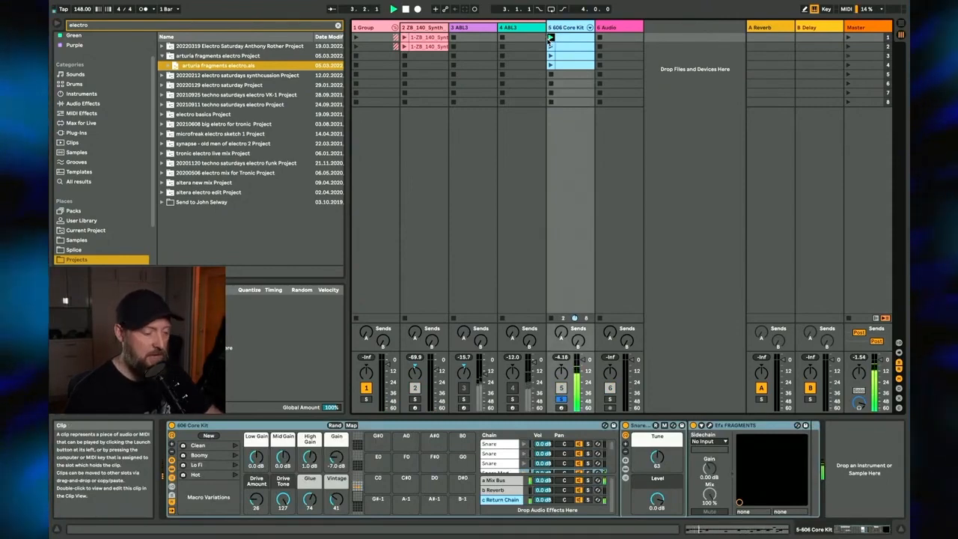
click(550, 65)
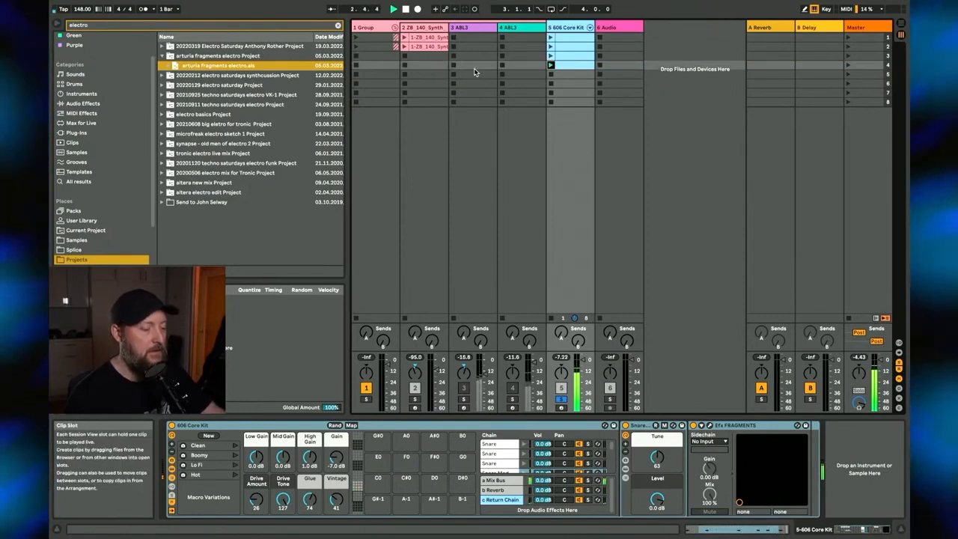
click(404, 37)
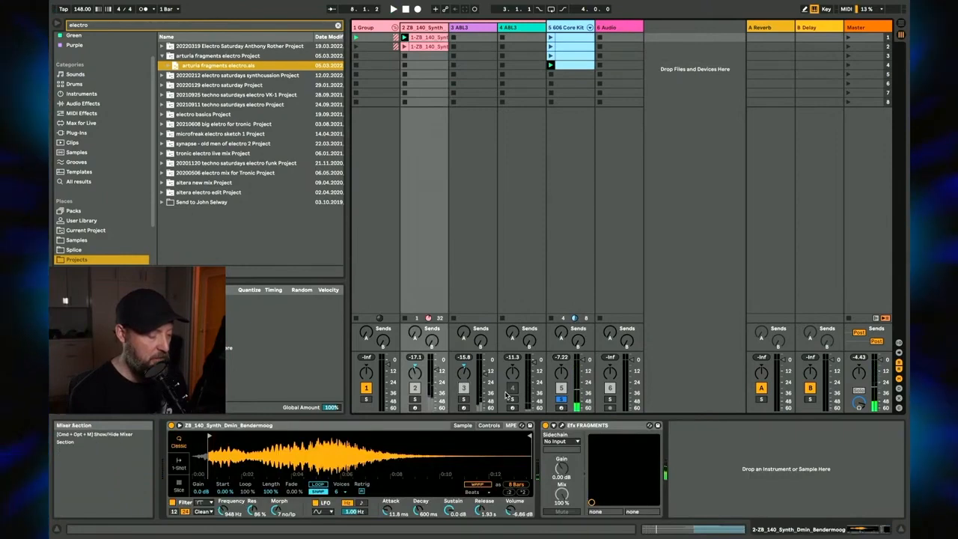
click(561, 399)
click(464, 389)
key(space)
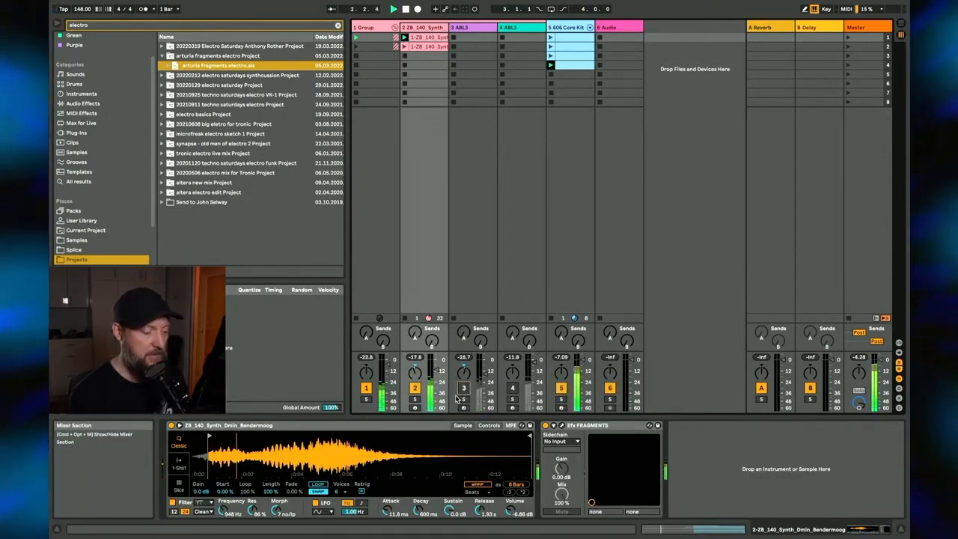
Step: Stop the 606 Core Kit clips and start recording the synth clip into the arrangement
click(552, 79)
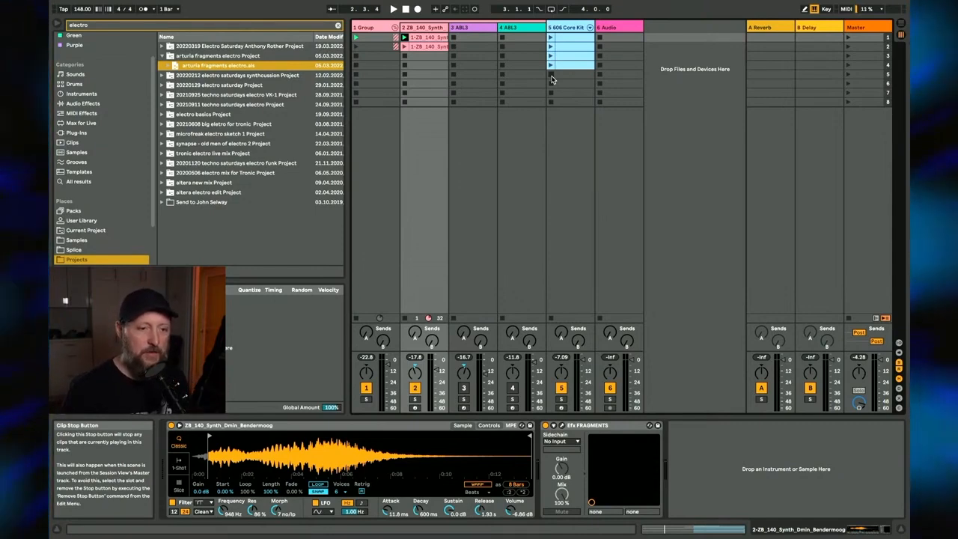
click(552, 79)
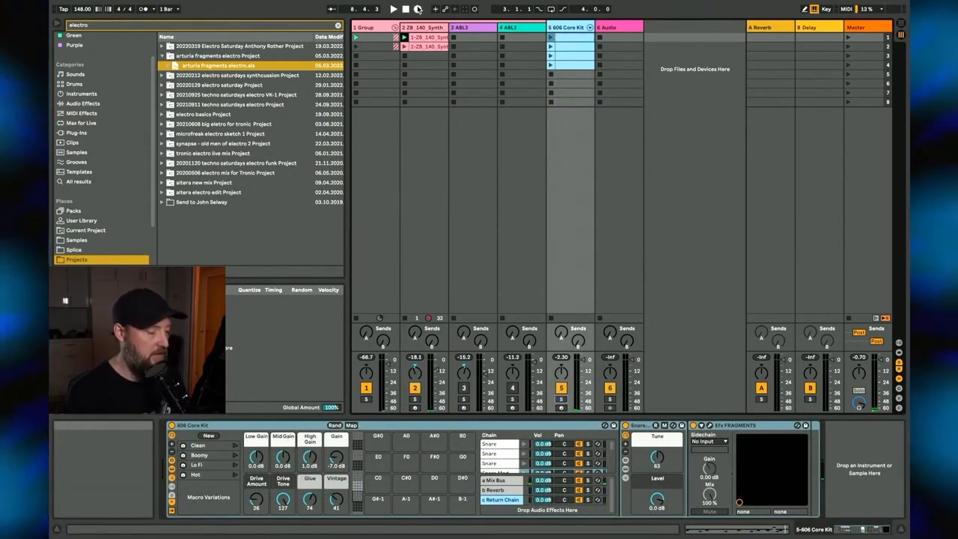
click(418, 9)
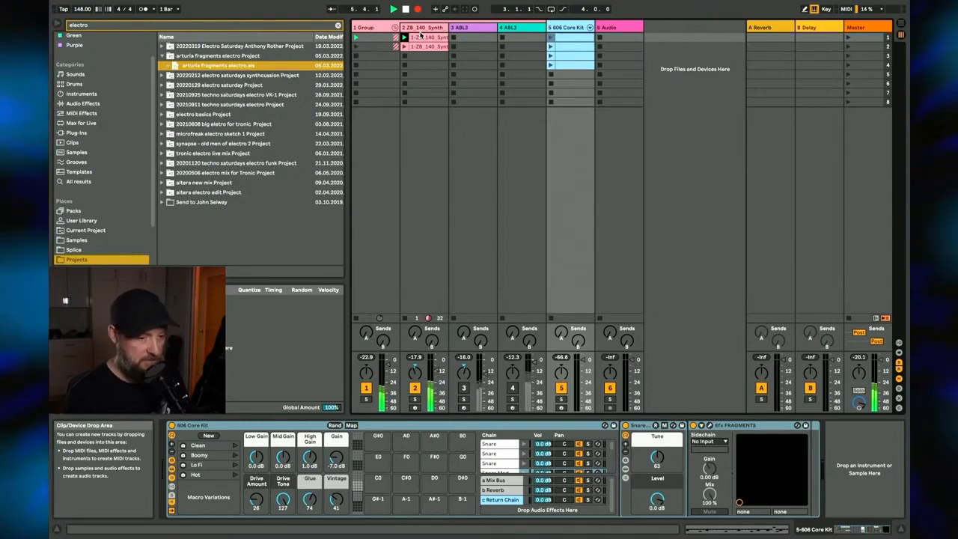
Step: Compare the notes of the two ZB_140_Synth clips and play the second clip followed by the first
double_click(424, 46)
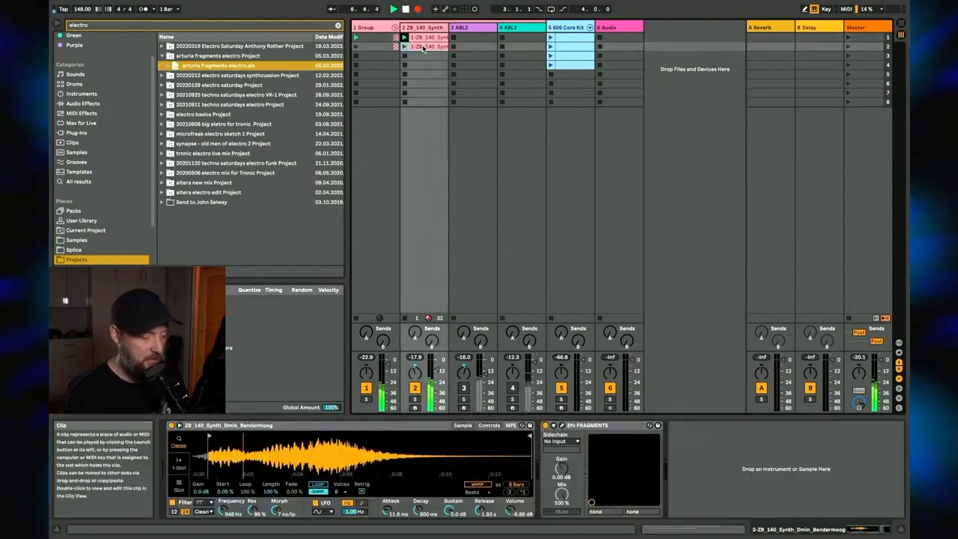
click(424, 38)
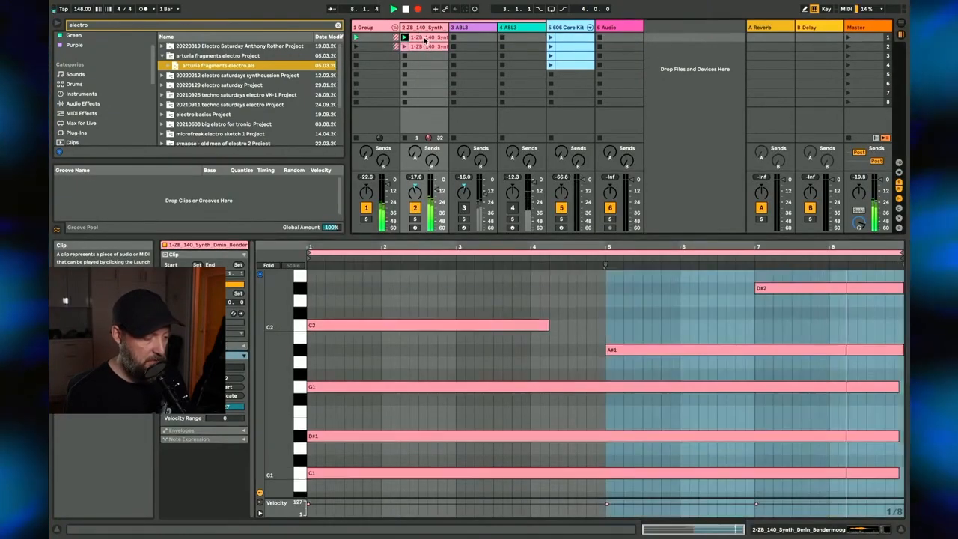
click(425, 48)
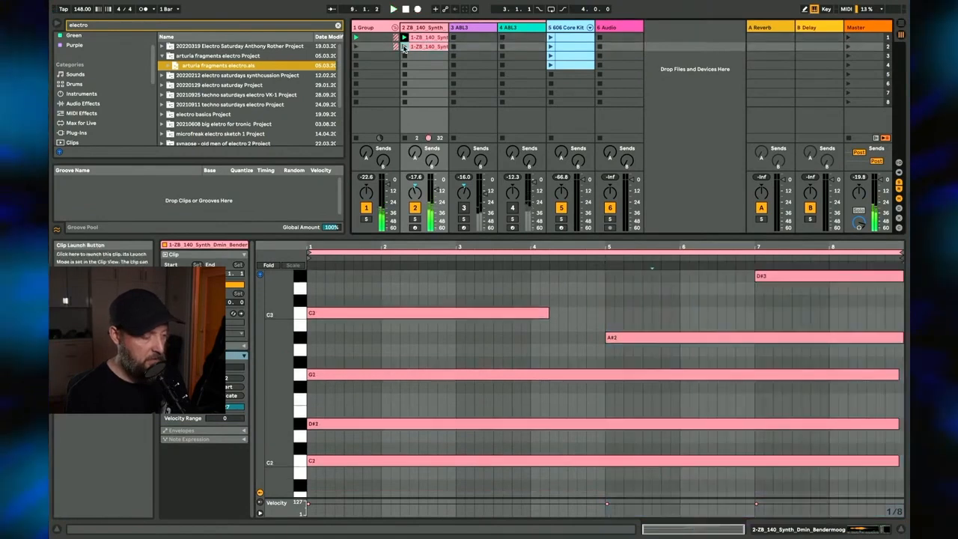
click(403, 47)
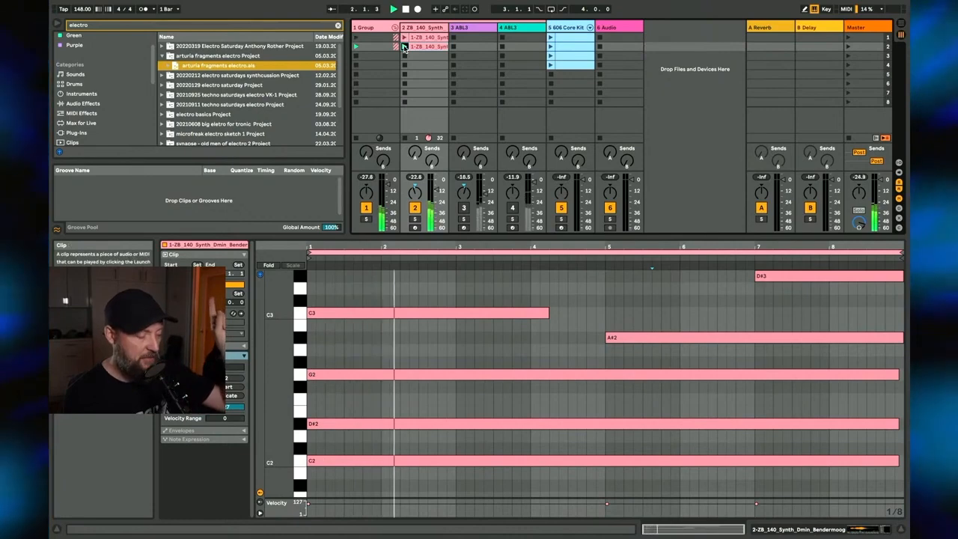
click(404, 38)
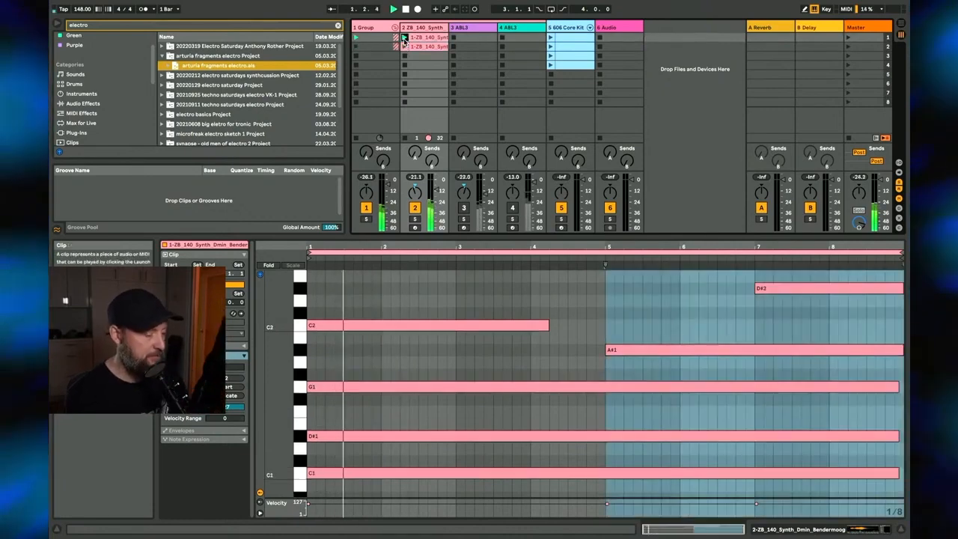
Step: Extend the recorded synth clip in the Arrangement View to bar 27 and stop playback
key(Tab)
click(735, 122)
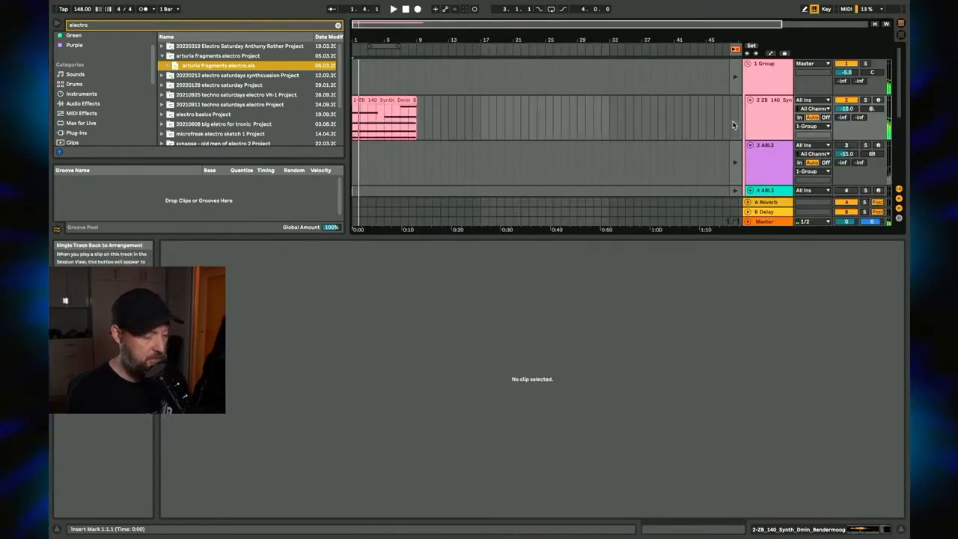
click(422, 100)
drag(421, 100, 563, 100)
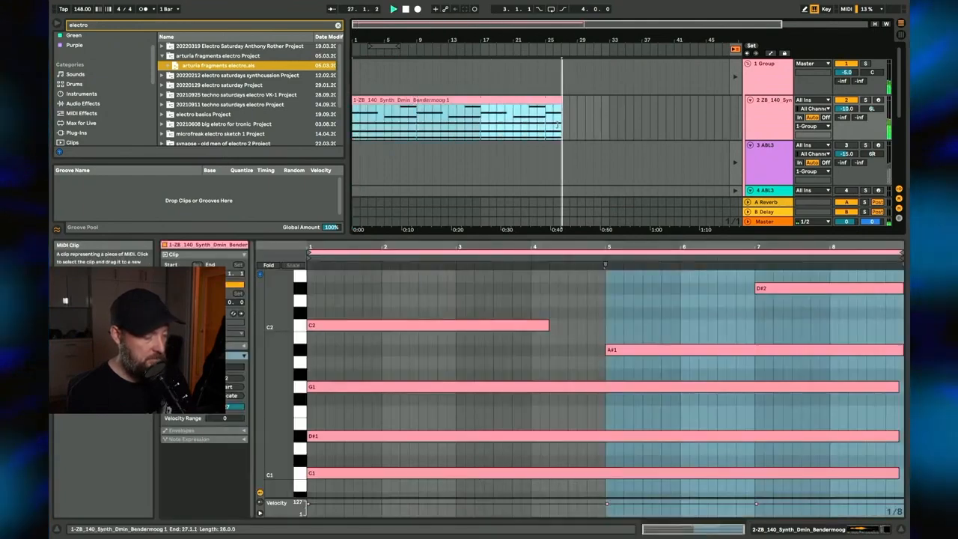
click(406, 10)
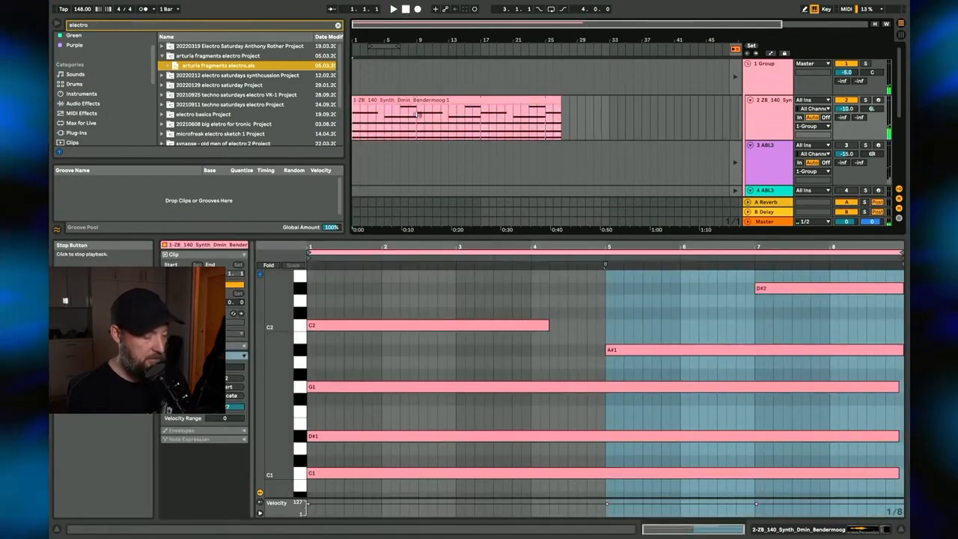
Step: Return playback to the arrangement with all tracks in view and extend the synth clip to end at bar 34
drag(575, 238, 567, 424)
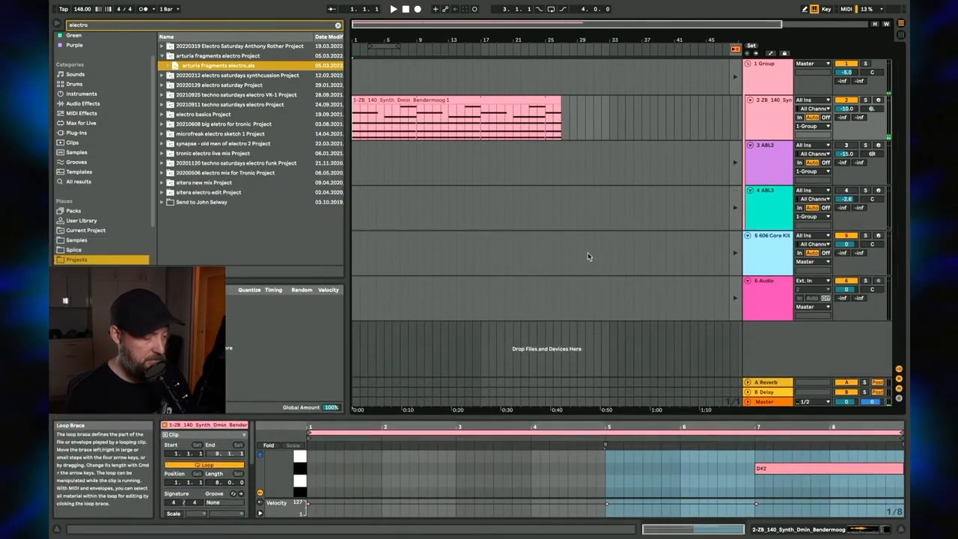
click(735, 49)
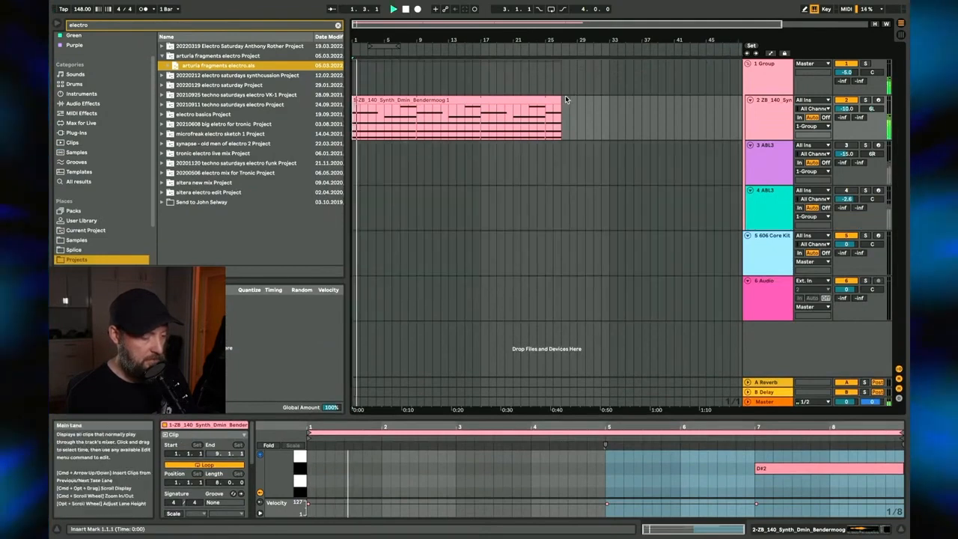
drag(563, 99, 616, 98)
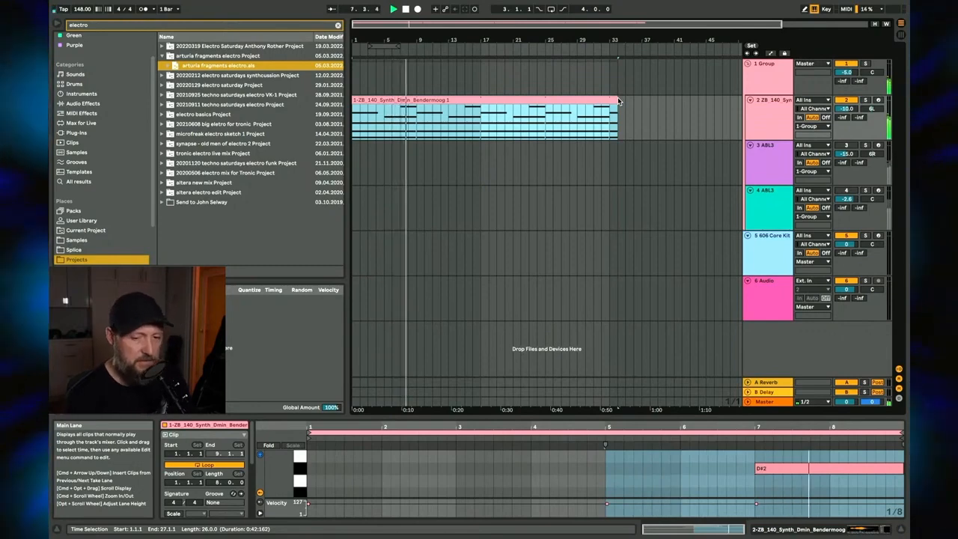
Step: Set the stream input gain of the Master track's 828es stream rack to -0.83 dB
click(771, 403)
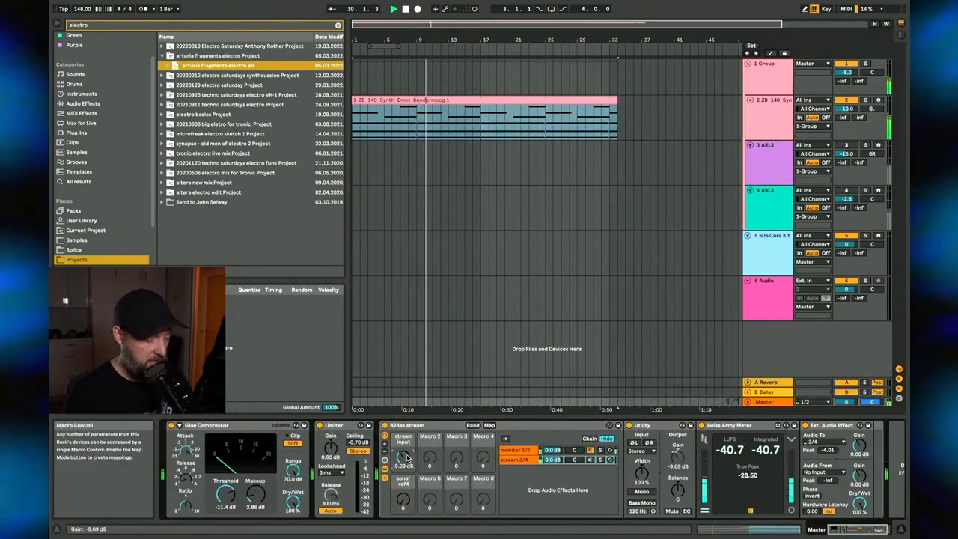
mouse_move(407, 458)
mouse_down()
mouse_move(407, 449)
mouse_move(407, 462)
mouse_up()
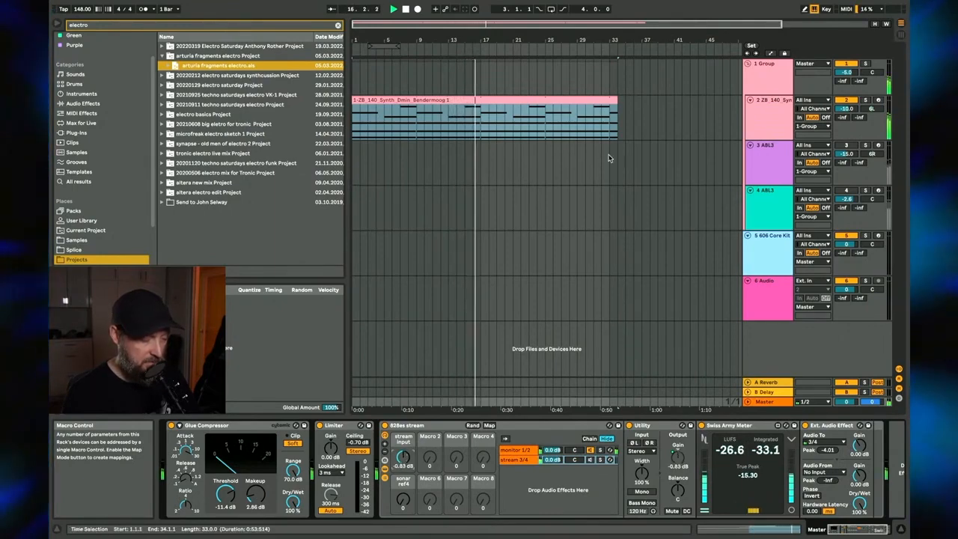
Step: Compare the two ABL3 tracks in the Session View by muting each in turn, leaving track 4 muted and tracks 2 and 3 active
key(Tab)
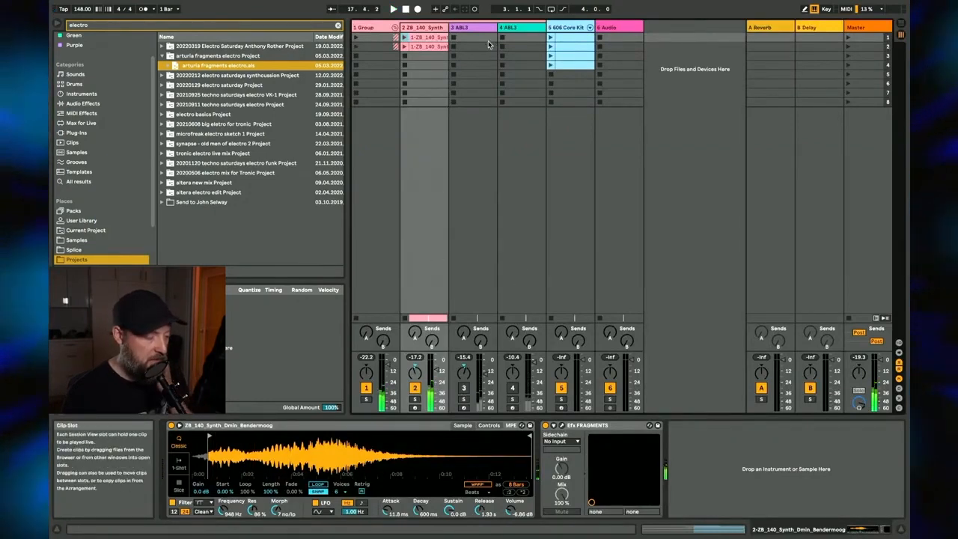
click(463, 388)
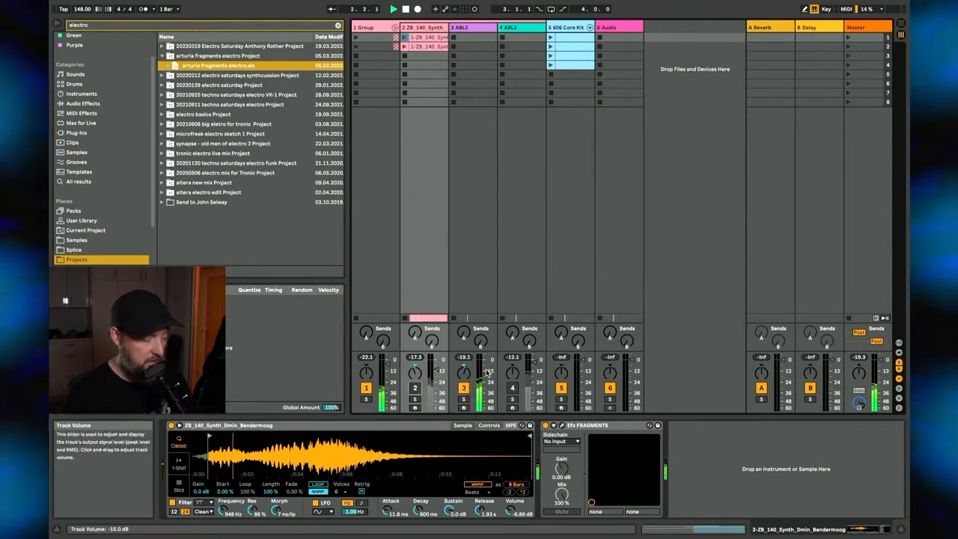
click(512, 388)
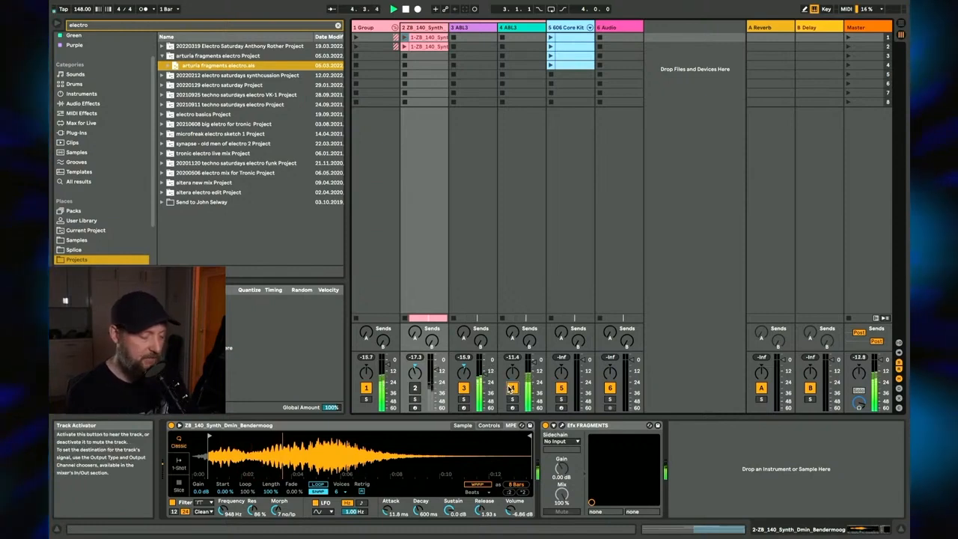
click(463, 388)
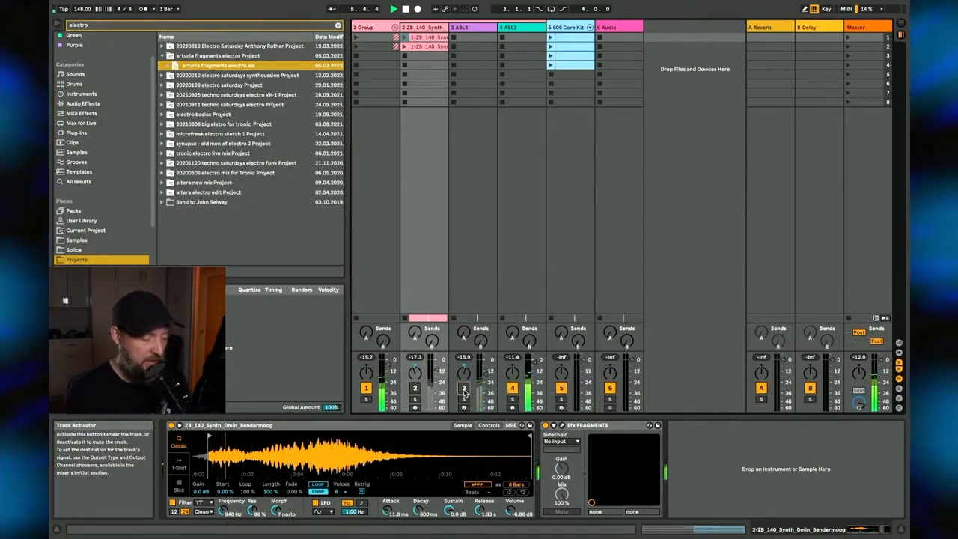
click(464, 388)
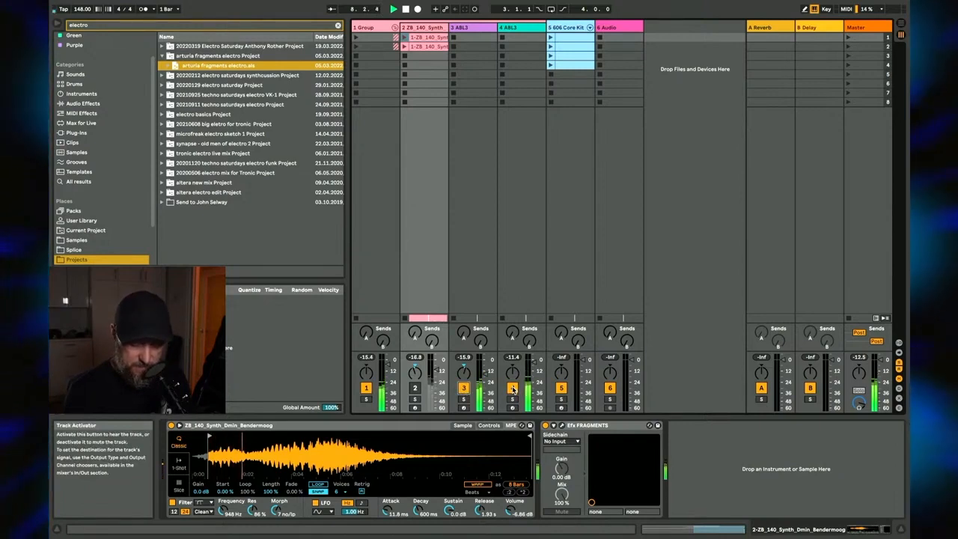
click(513, 388)
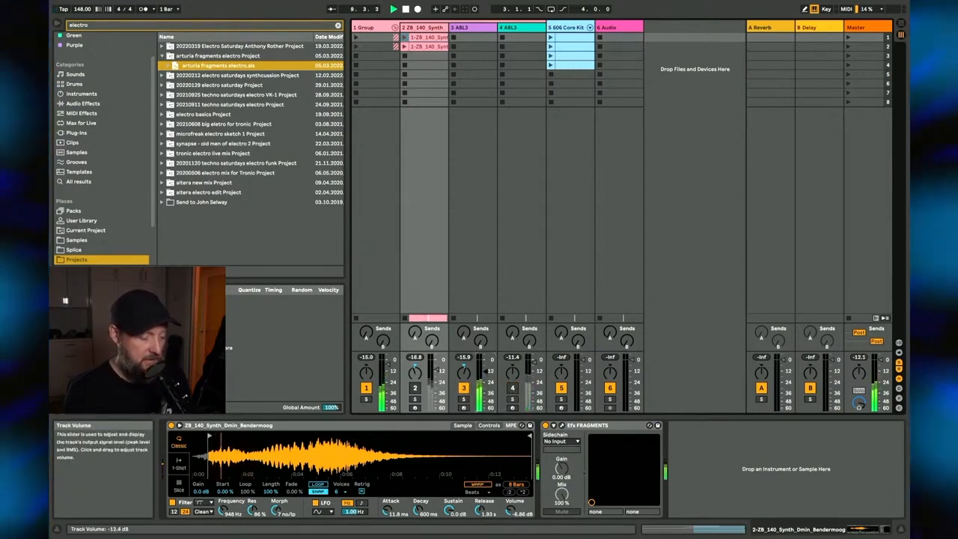
click(415, 388)
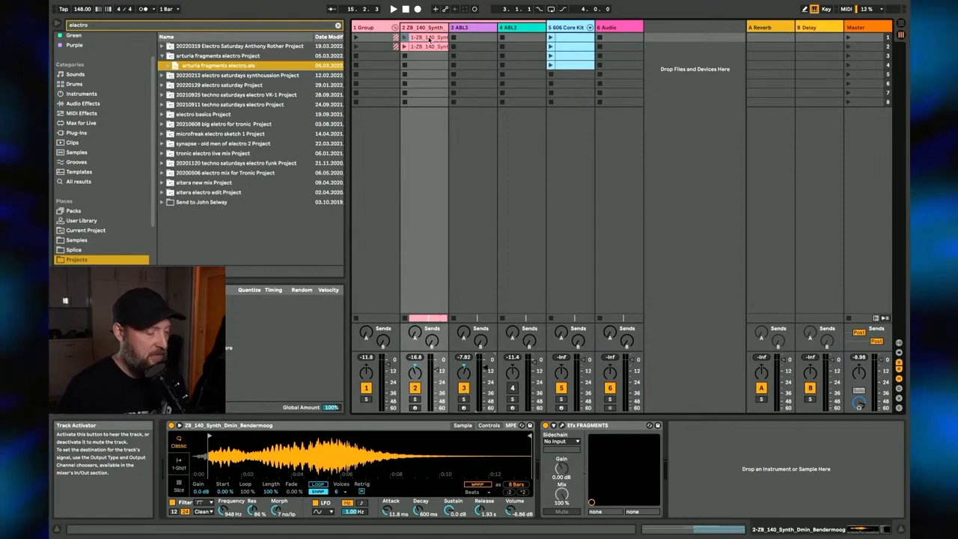
Step: View the first ABL3 track's plug-in window, close it and examine the effects further along its device chain
click(477, 27)
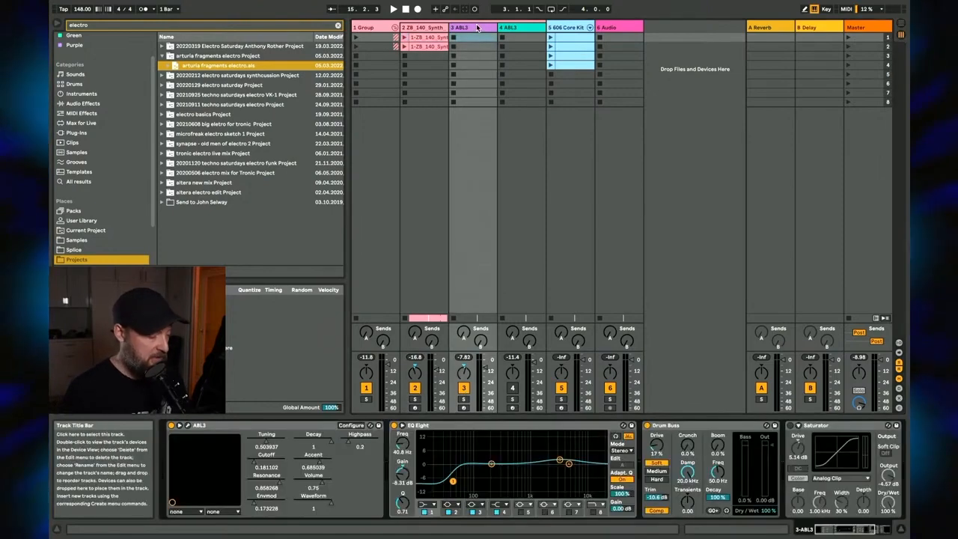
click(189, 425)
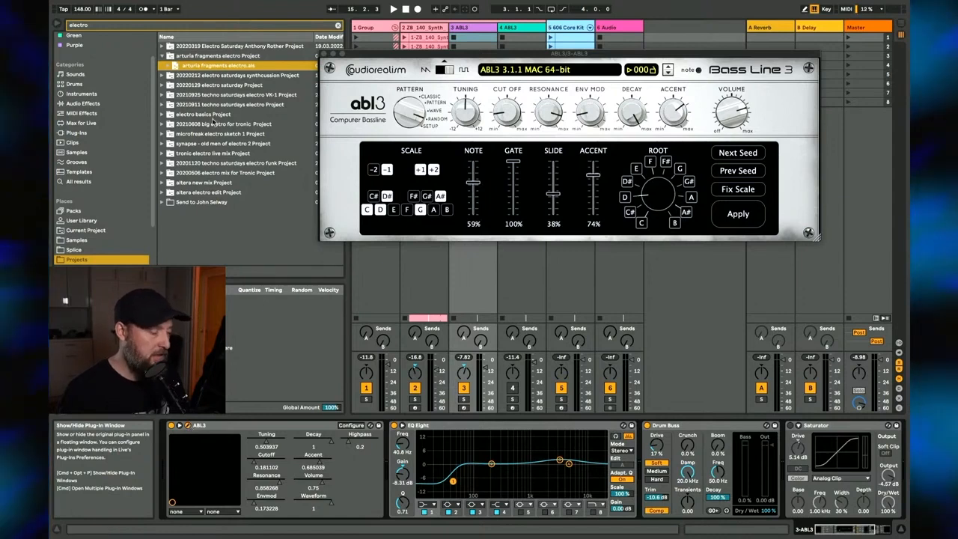
click(327, 55)
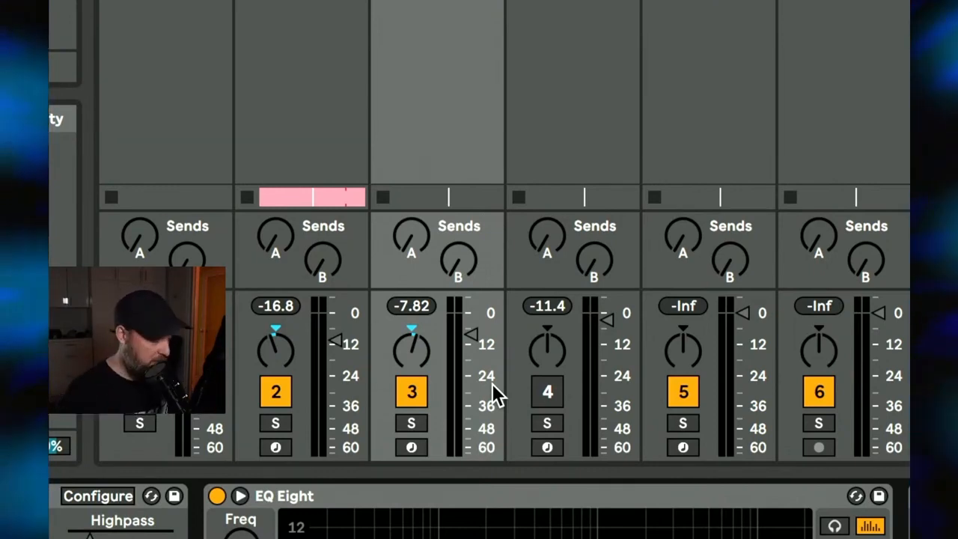
scroll(397, 485, right, 5)
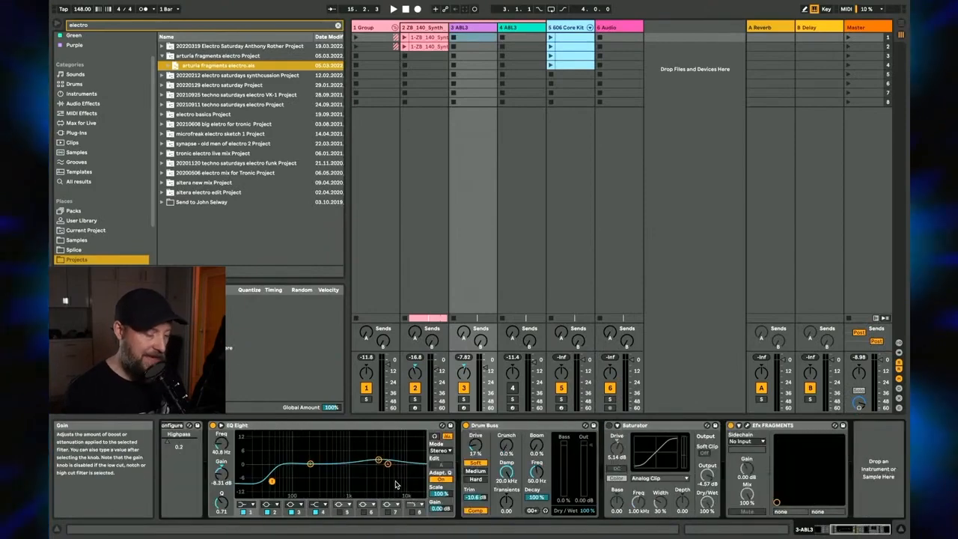
Step: Group all devices on the first ABL3 track, including its effects, into an Instrument Rack and show the rack's chain list
scroll(397, 486, left, 4)
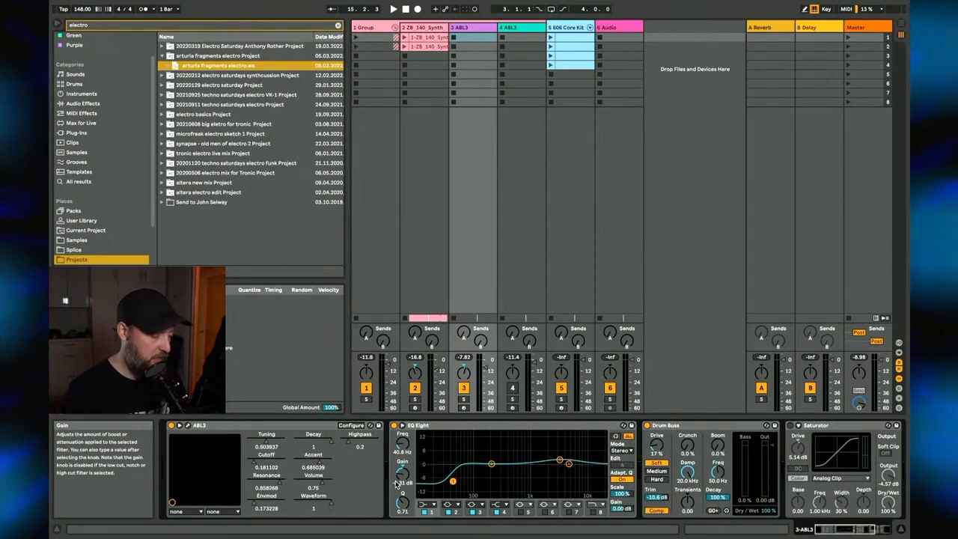
scroll(396, 485, right, 5)
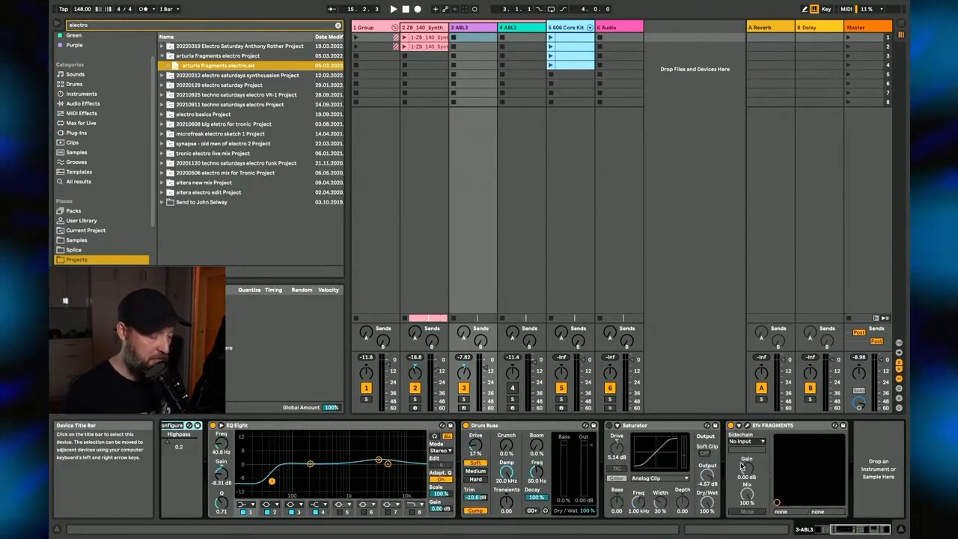
click(814, 426)
key(ctrl+a)
key(ctrl+g)
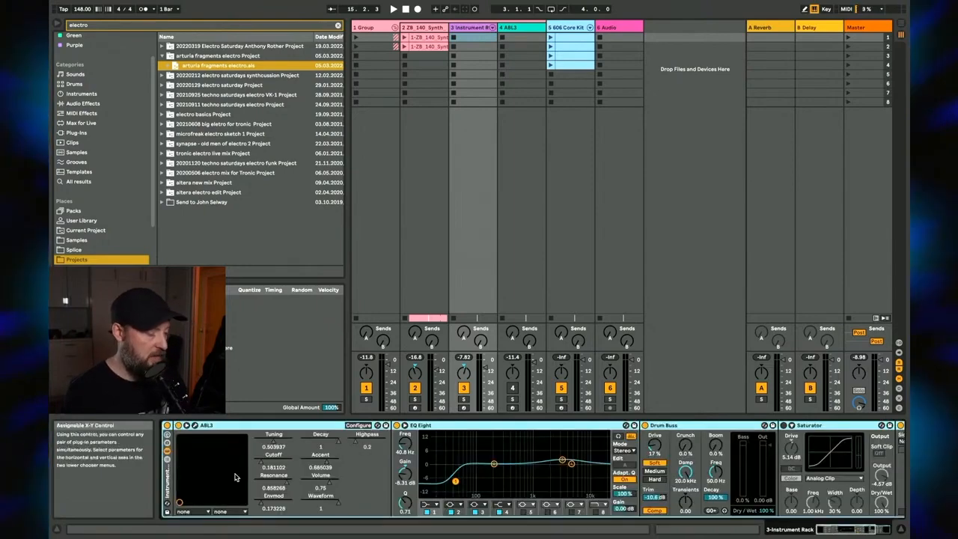
click(172, 458)
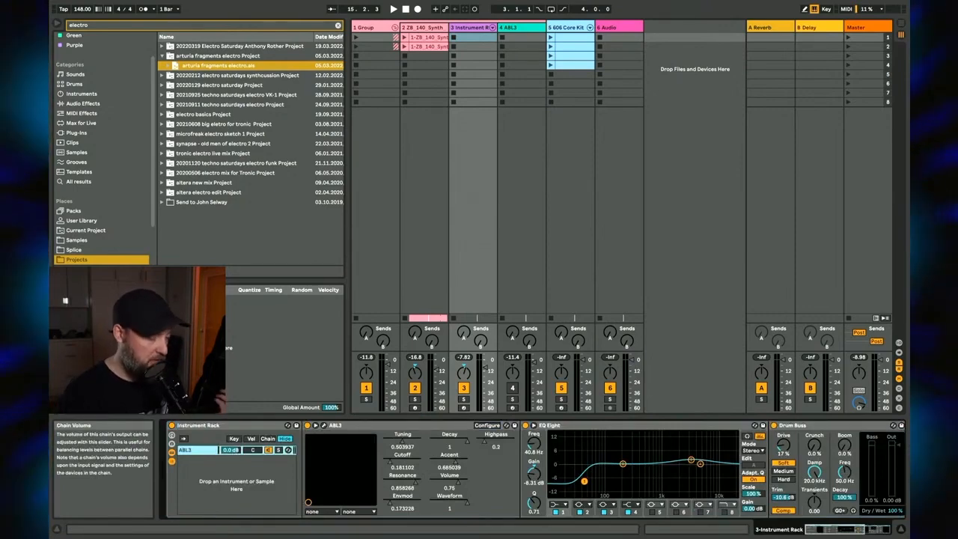
Step: Set the ABL3 chain volume to -inf dB and automate it in the arrangement as a gradual fade-in from bar 1 to about bar 33
right_click(233, 453)
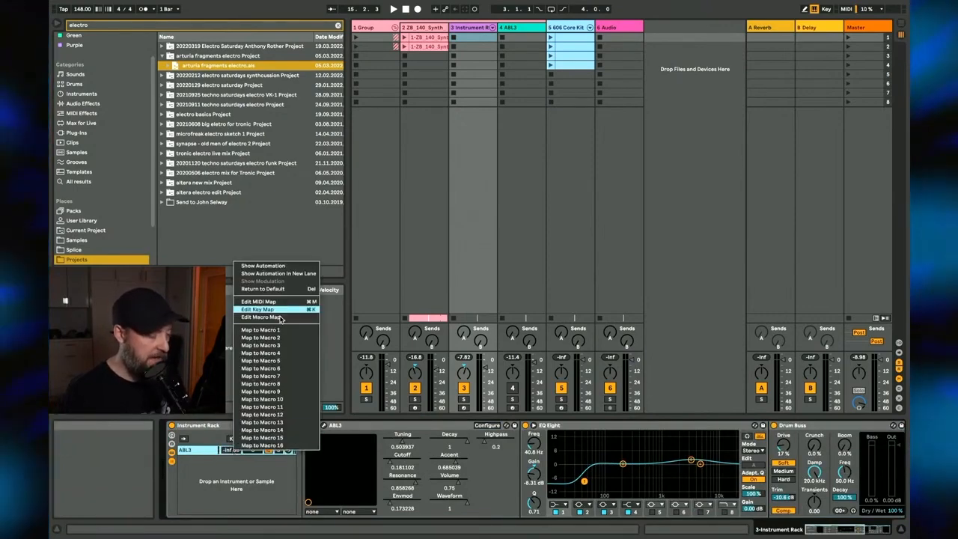
click(271, 266)
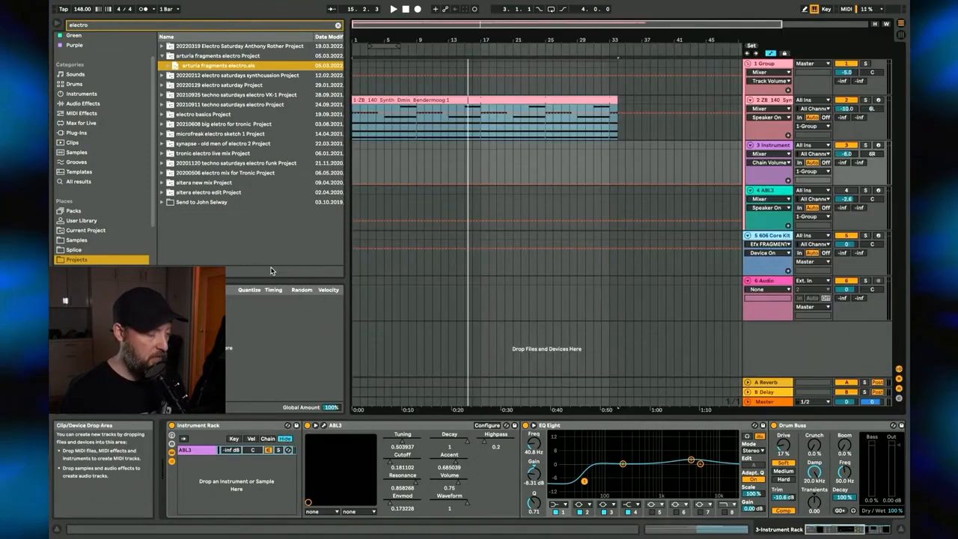
key(space)
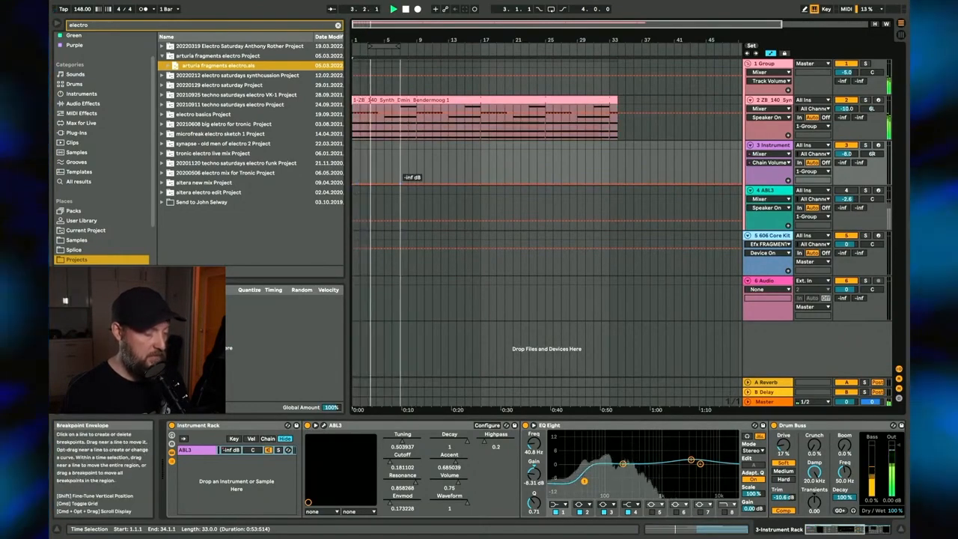
drag(394, 183, 517, 158)
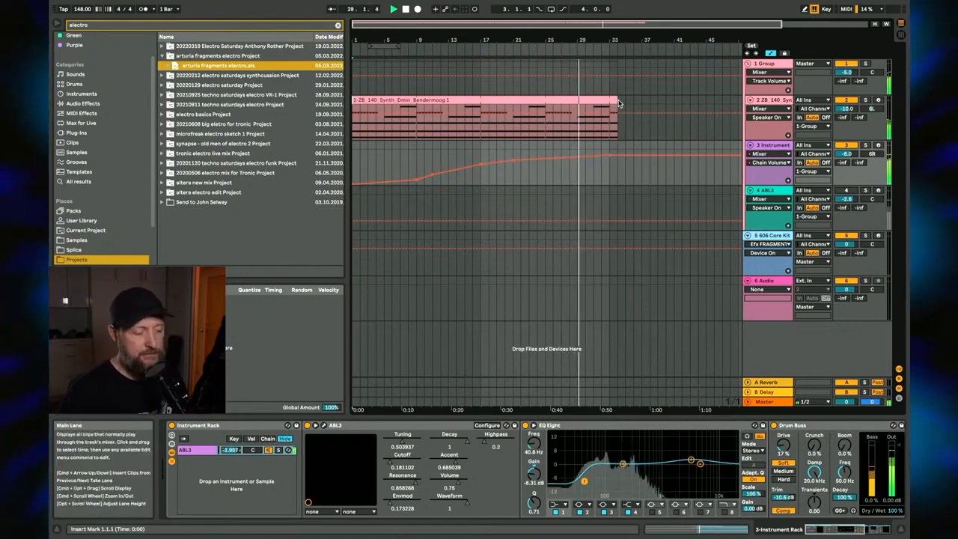
Step: Extend the synth clip on track 2 to end at bar 53
drag(617, 101, 772, 101)
drag(571, 38, 535, 39)
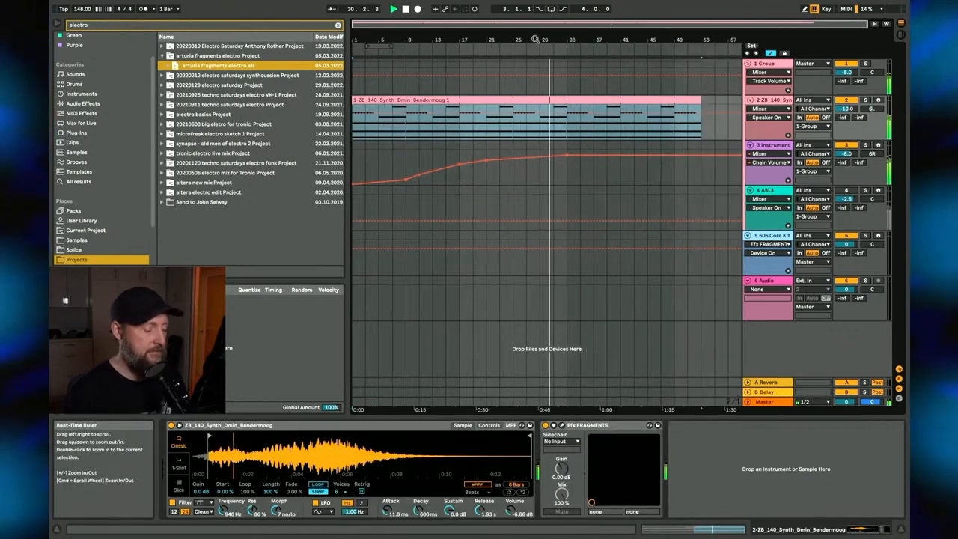
Step: Audition the second ABL3 track in the Session View by activating and re-muting it, and check the chain volume fade-in in the arrangement
key(Tab)
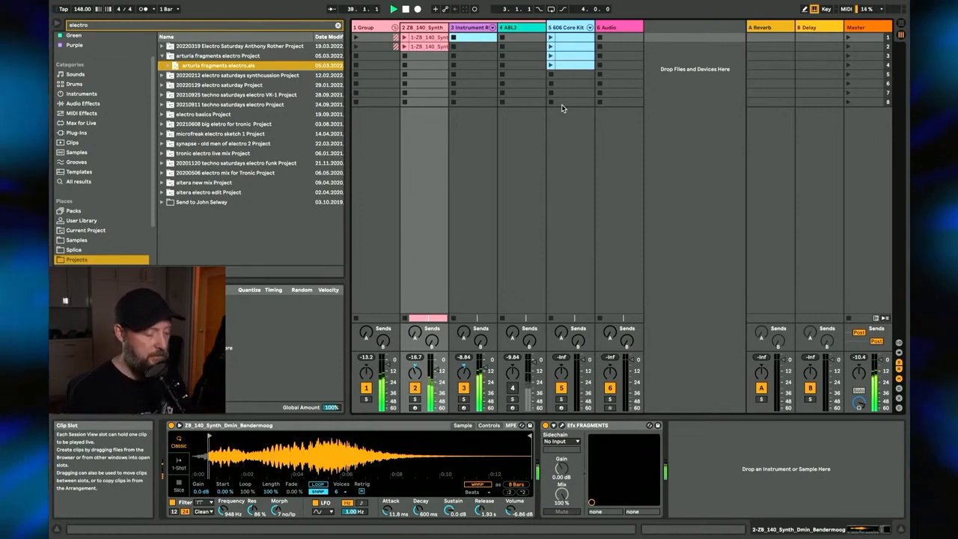
click(512, 388)
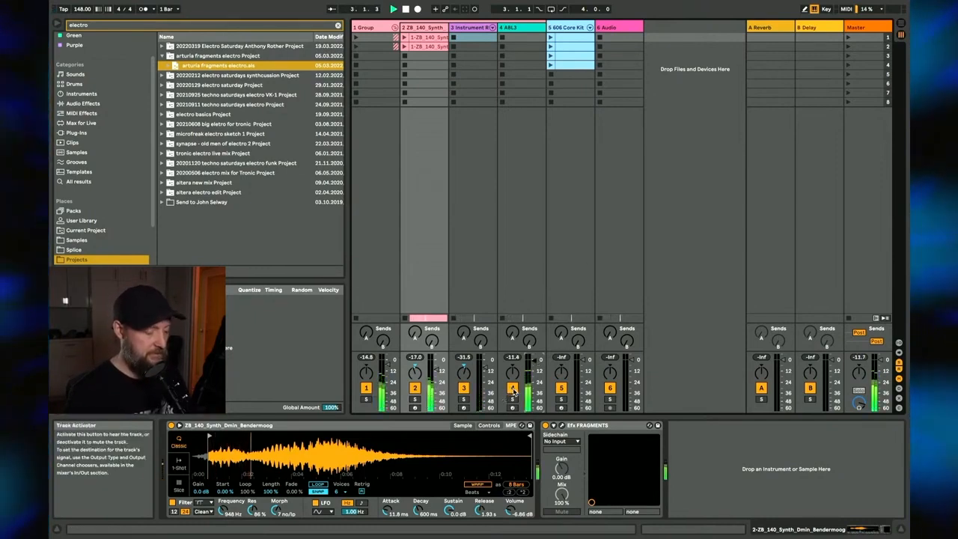
click(513, 388)
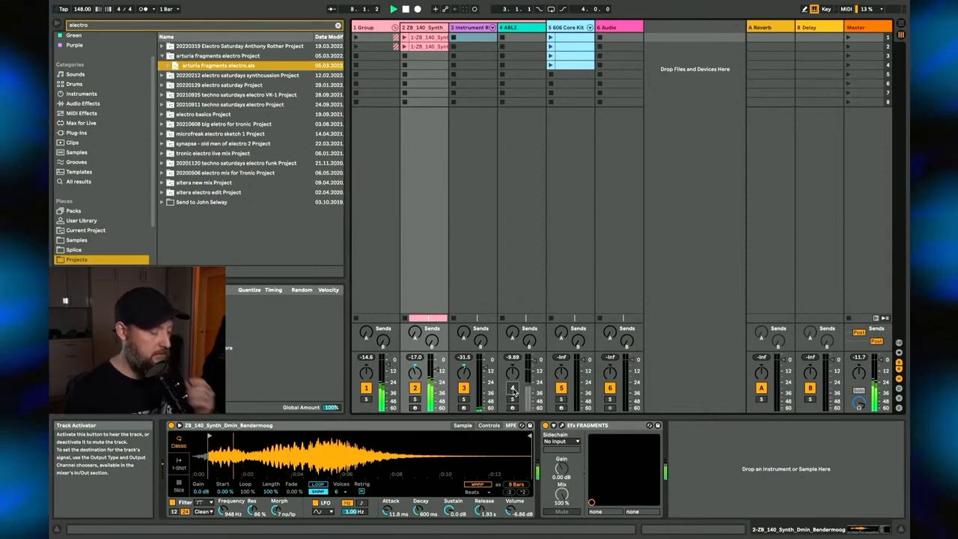
key(Tab)
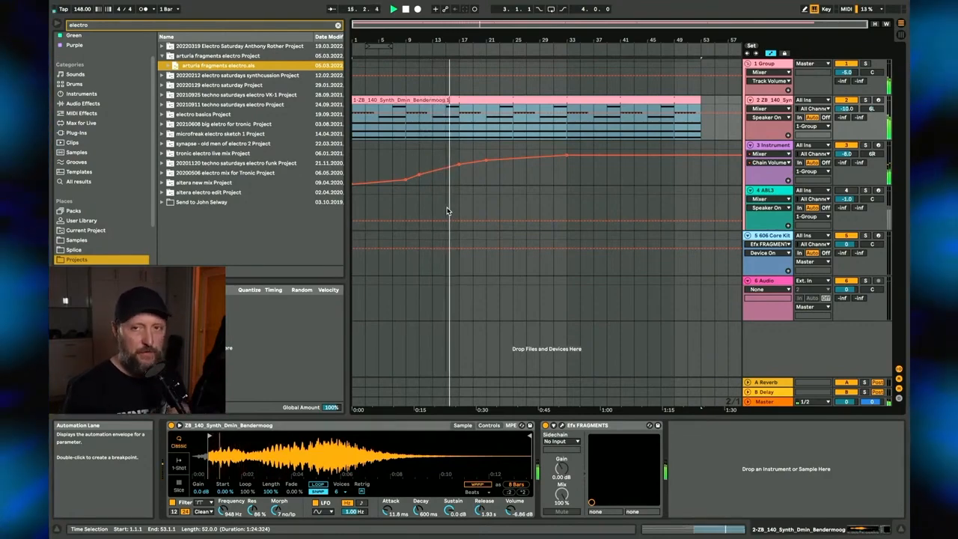
key(Tab)
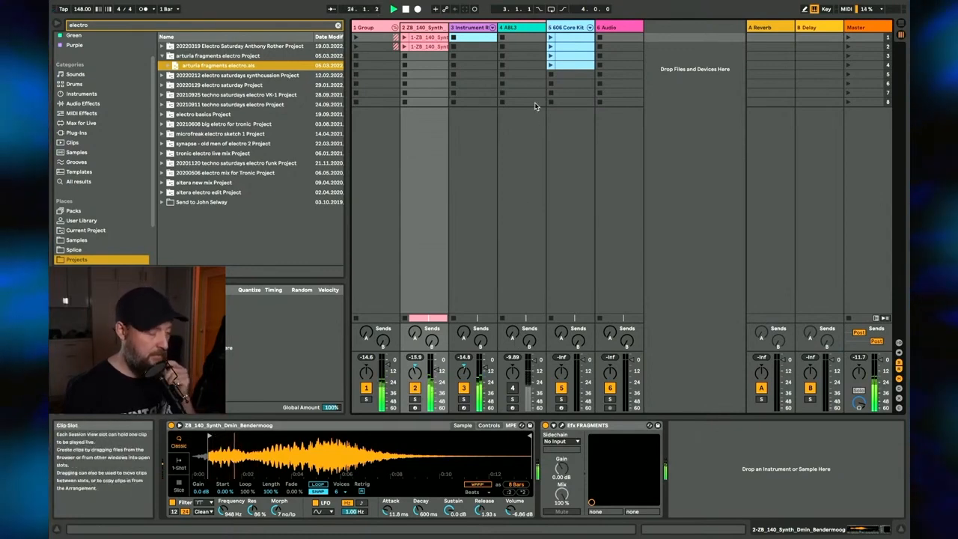
Step: Open the ABL3 plug-in window on track 4 and start exporting its pattern as MIDI
click(524, 29)
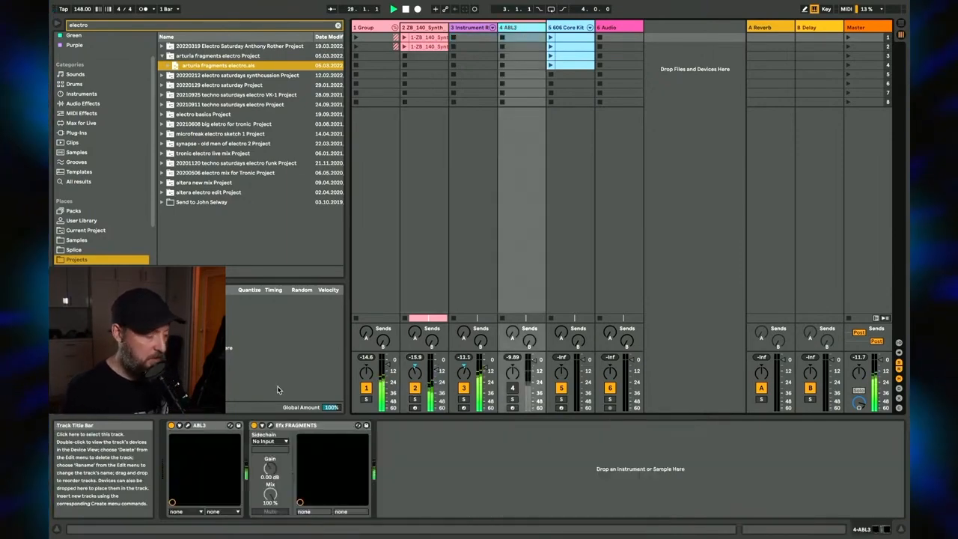
click(188, 426)
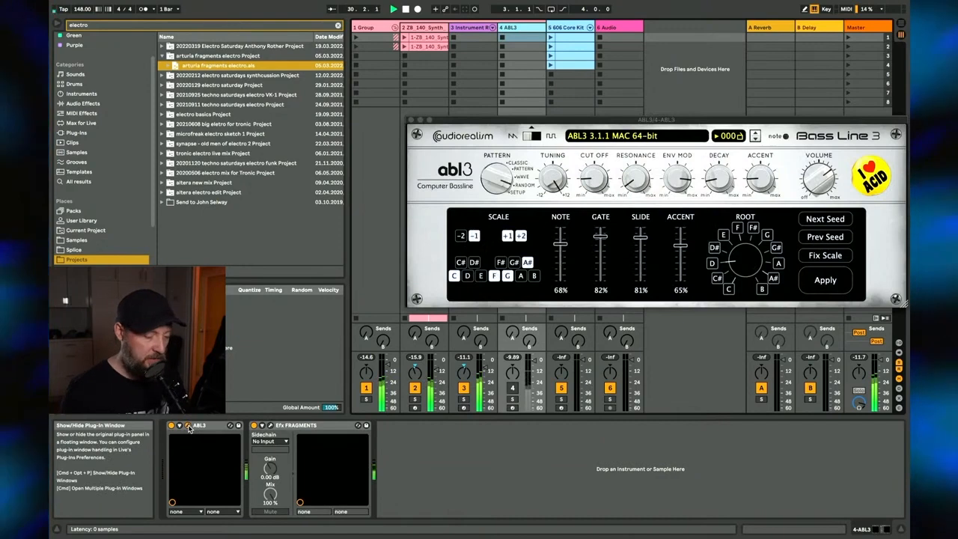
click(644, 136)
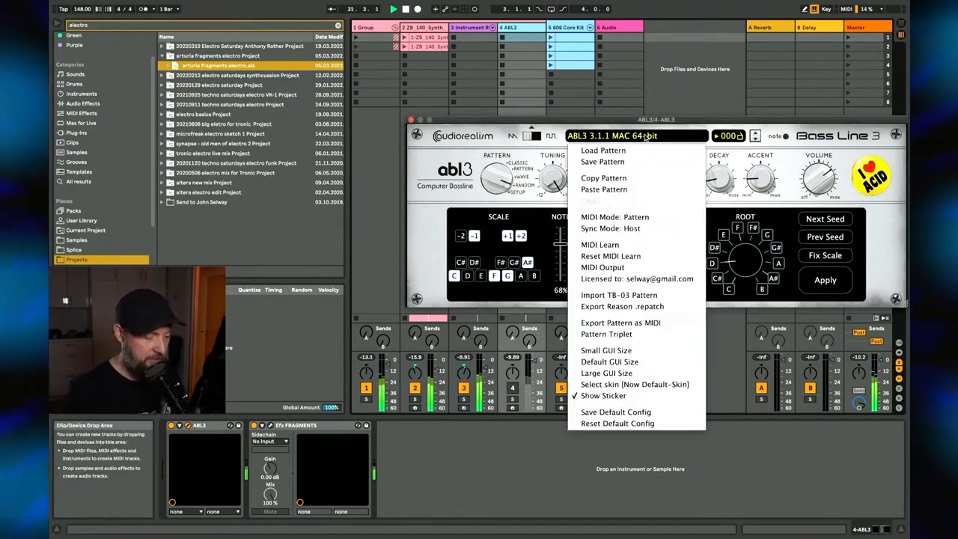
click(638, 326)
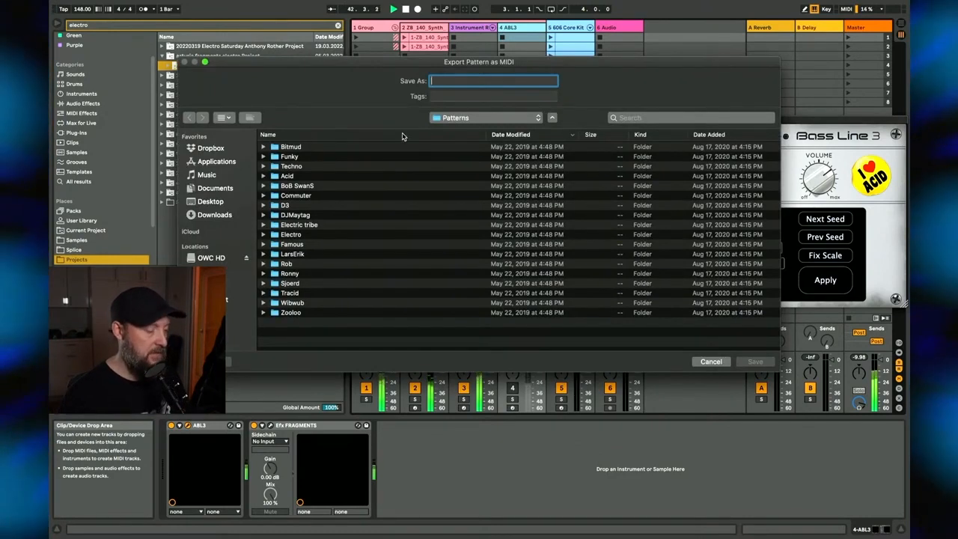
Step: Browse from Macintosh HD through the user's home and Music folders to the Ableton Projects folder as the export location
click(455, 119)
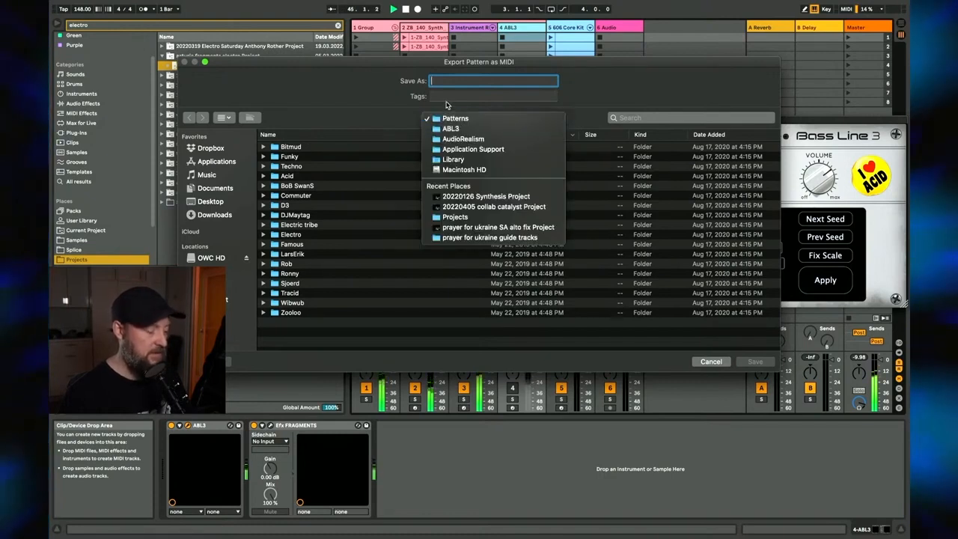
click(447, 105)
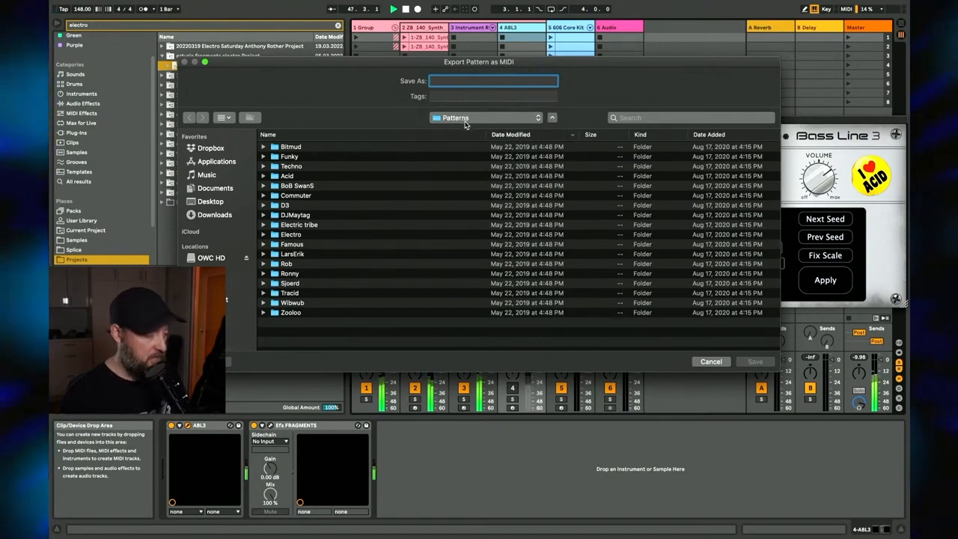
click(464, 120)
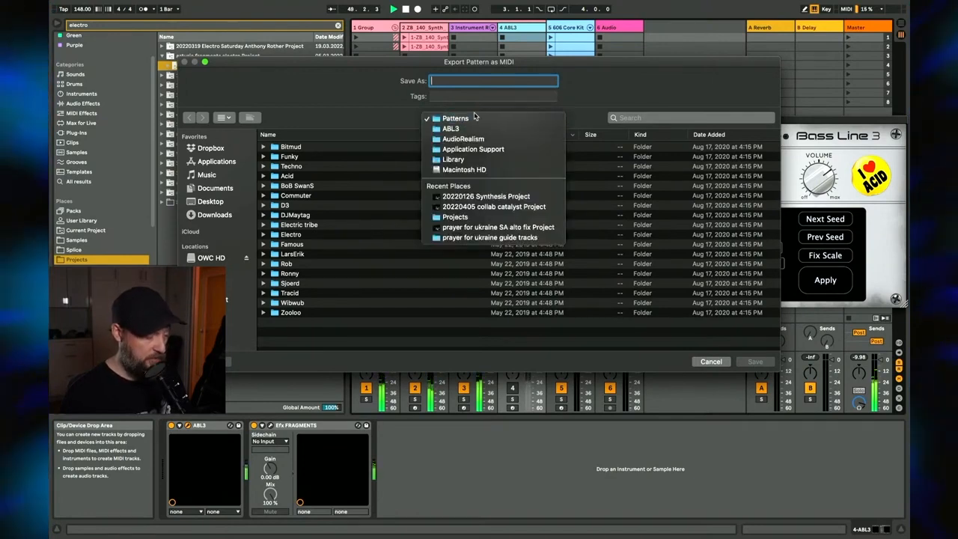
click(462, 170)
double_click(291, 166)
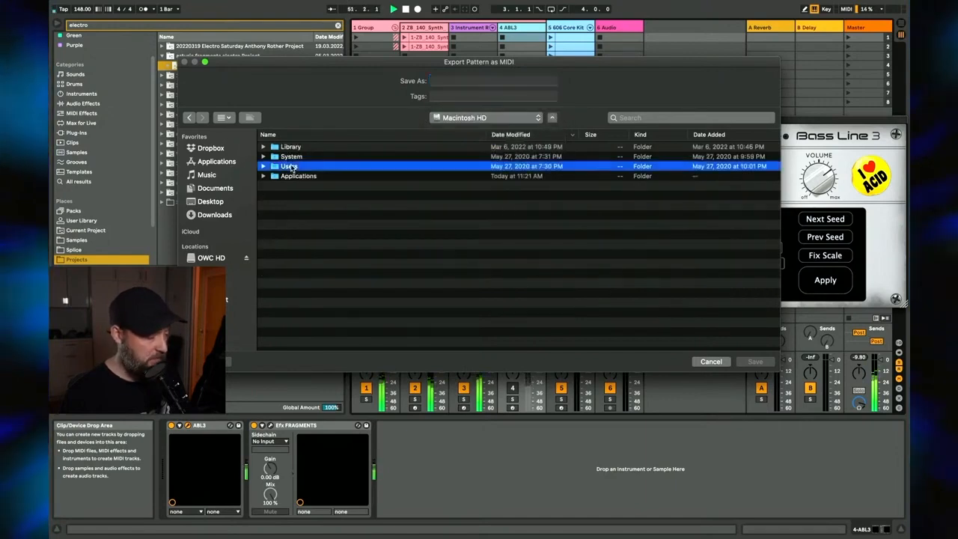
double_click(298, 158)
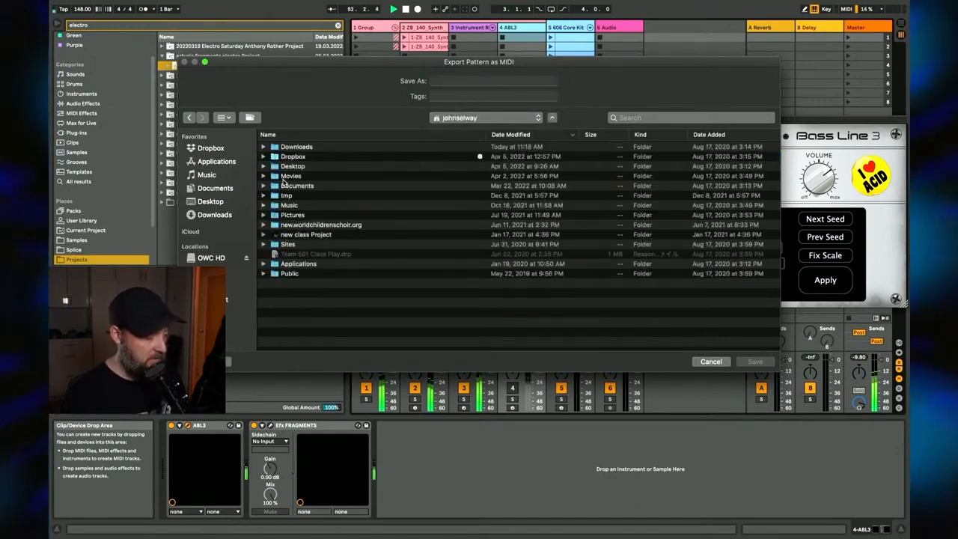
double_click(290, 205)
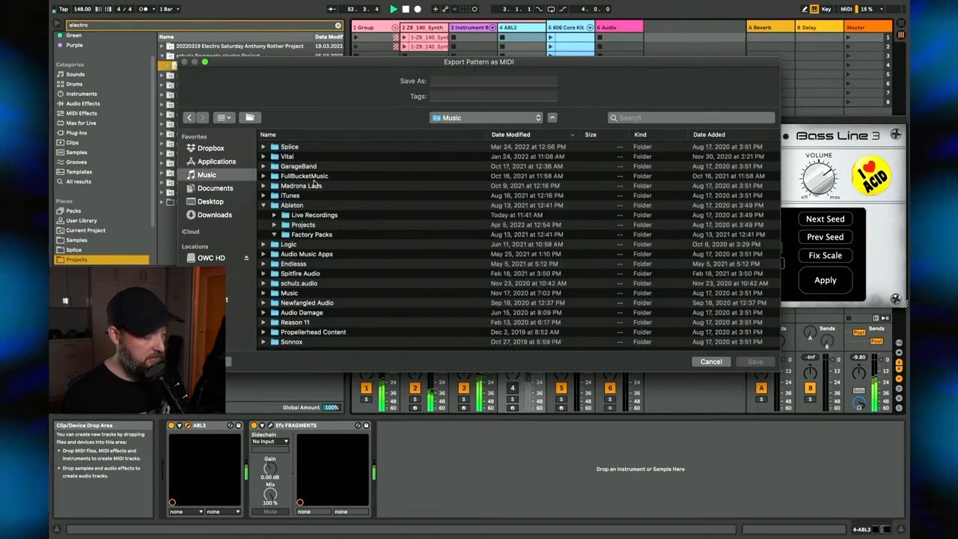
click(301, 236)
double_click(301, 225)
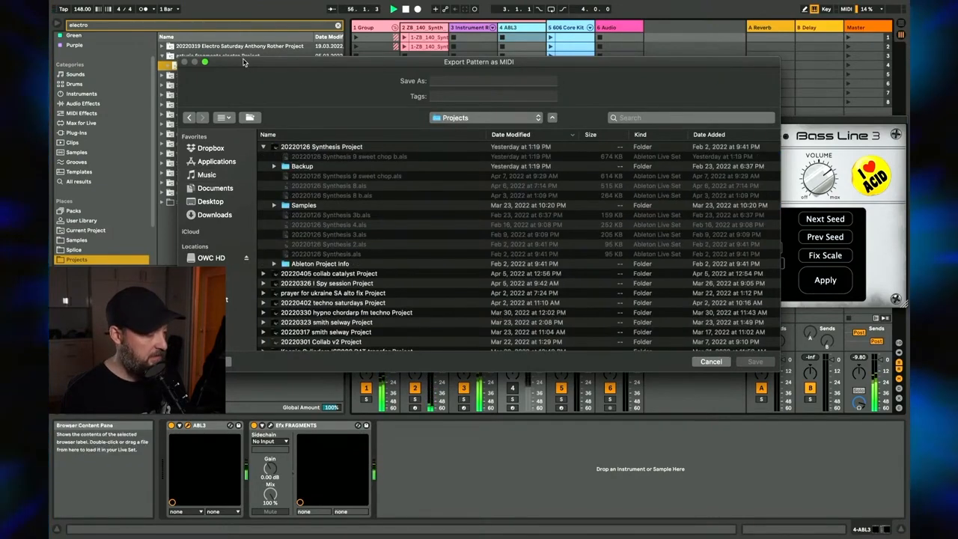
Step: Find the project folder by searching for "electro fragments" and open "arturia fragments electro Project" as the export destination
drag(241, 59, 301, 109)
scroll(516, 279, down, 5)
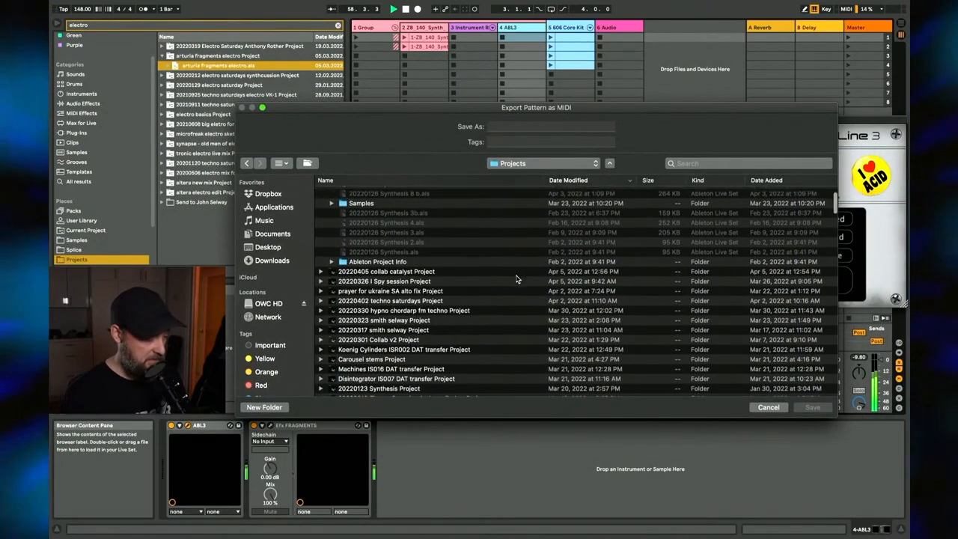
scroll(516, 279, down, 3)
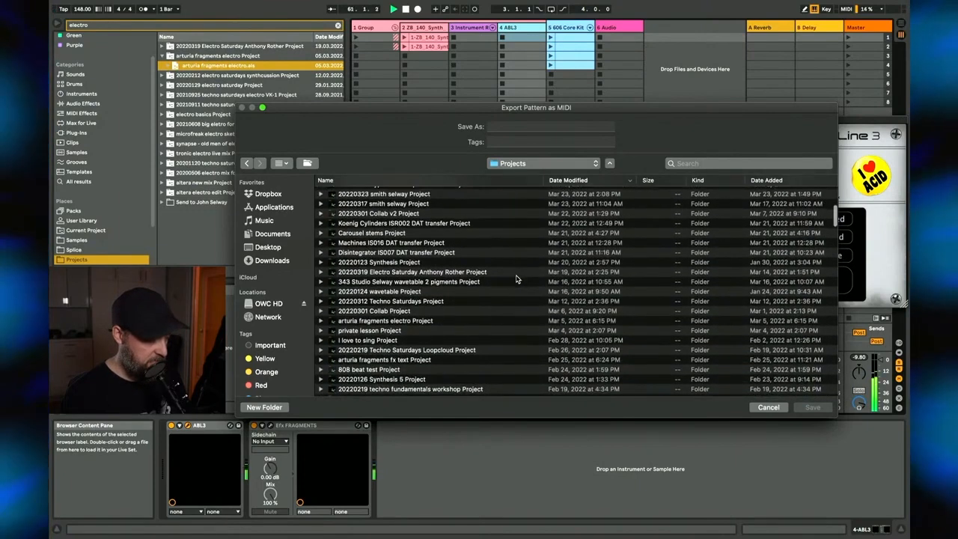
click(707, 162)
text(fragmen)
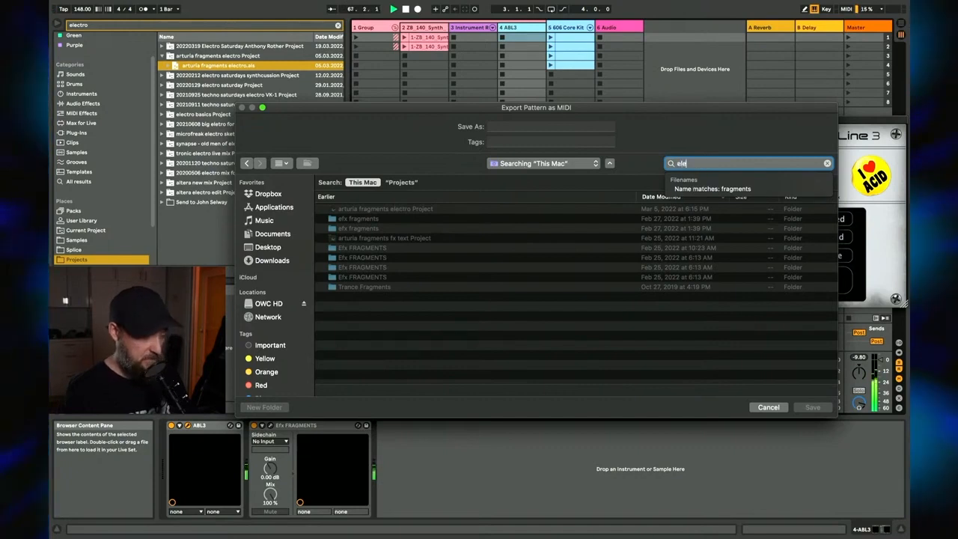
text(fragments)
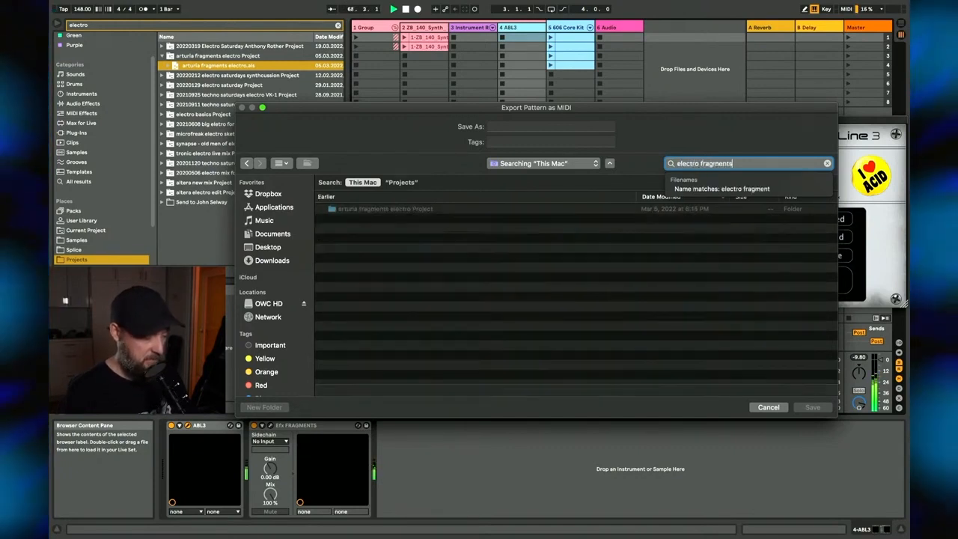
click(392, 210)
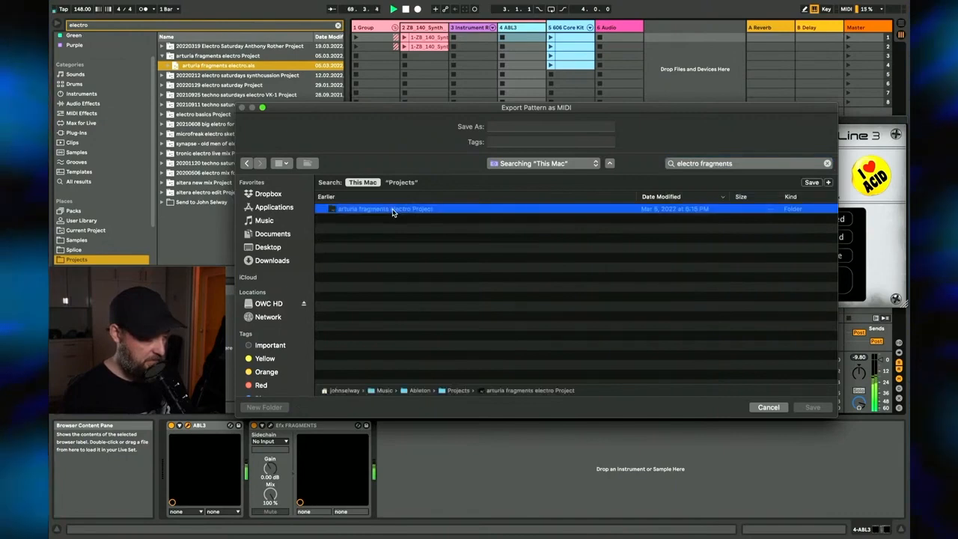
double_click(390, 209)
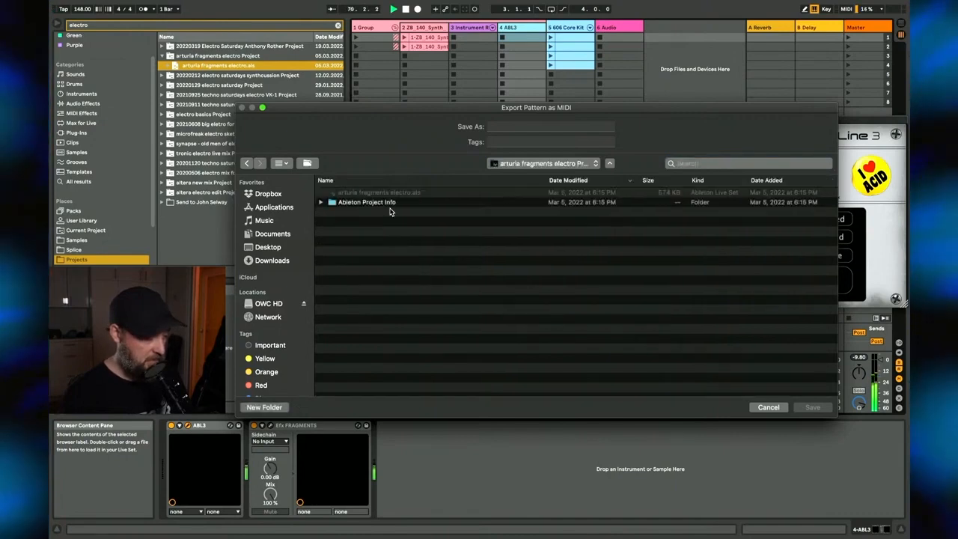
Step: Name the exported MIDI pattern "fragments 303 high" and save it in the project folder
click(497, 127)
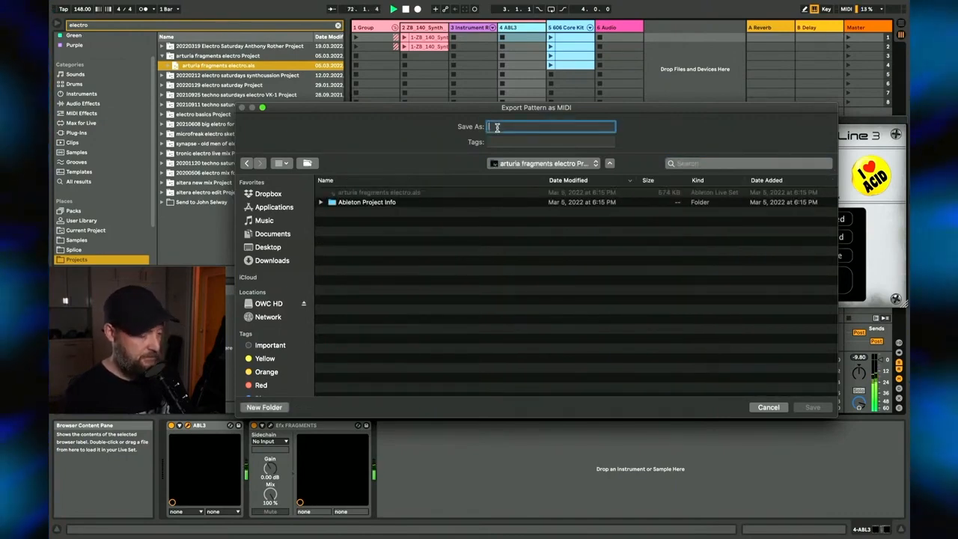
text(33)
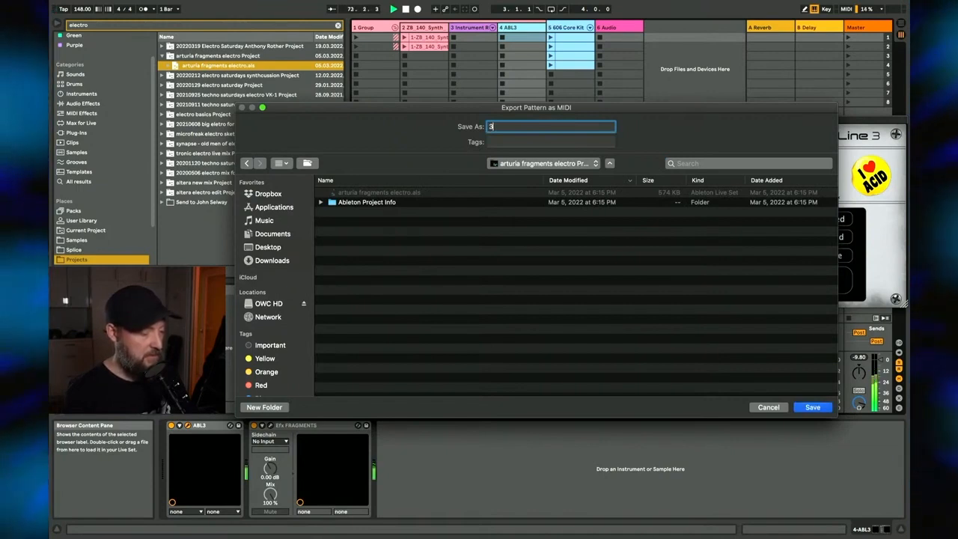
key(BackSpace)
text(fragments 303 high)
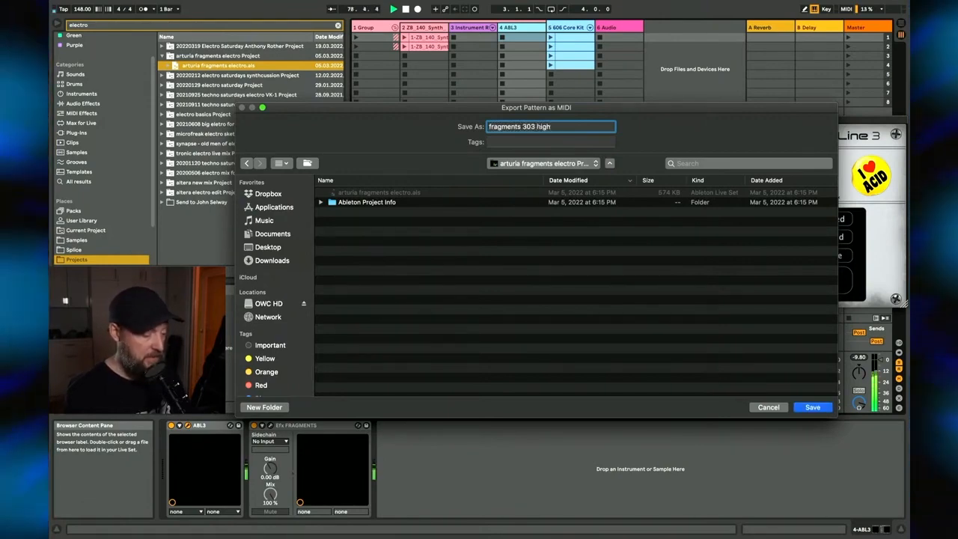
key(Return)
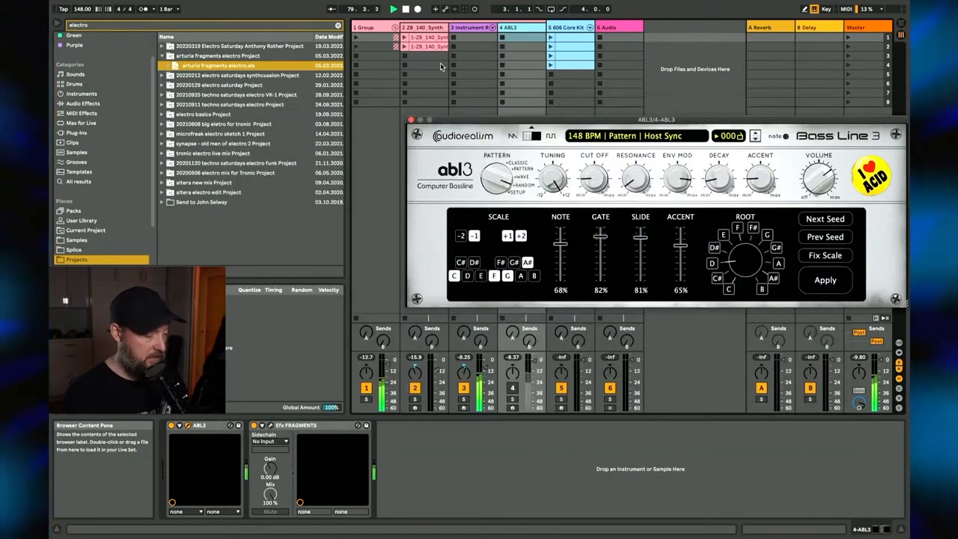
Step: Close ABL3, clear the browser search in the current project, and load "fragments 303 high.mid" into the ABL3 track's first clip slot
click(412, 119)
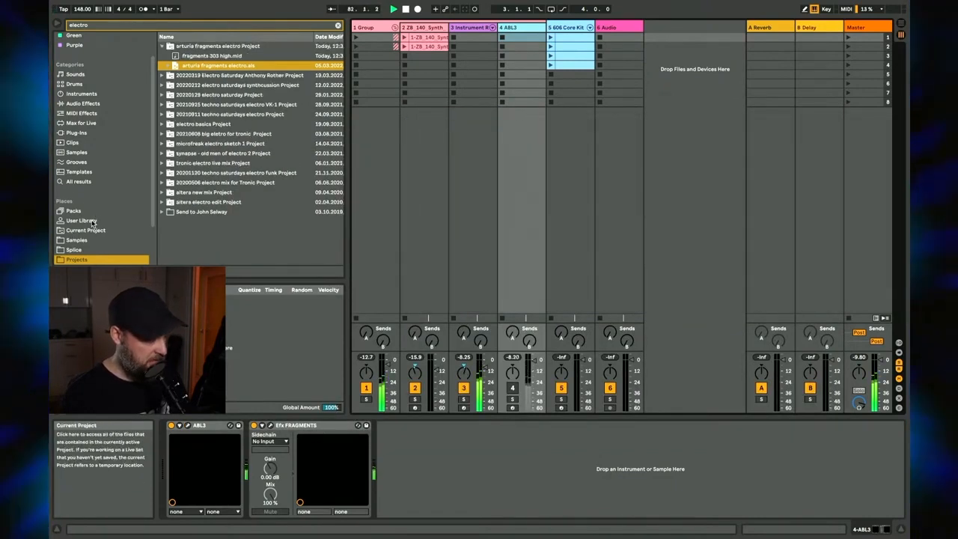
click(94, 229)
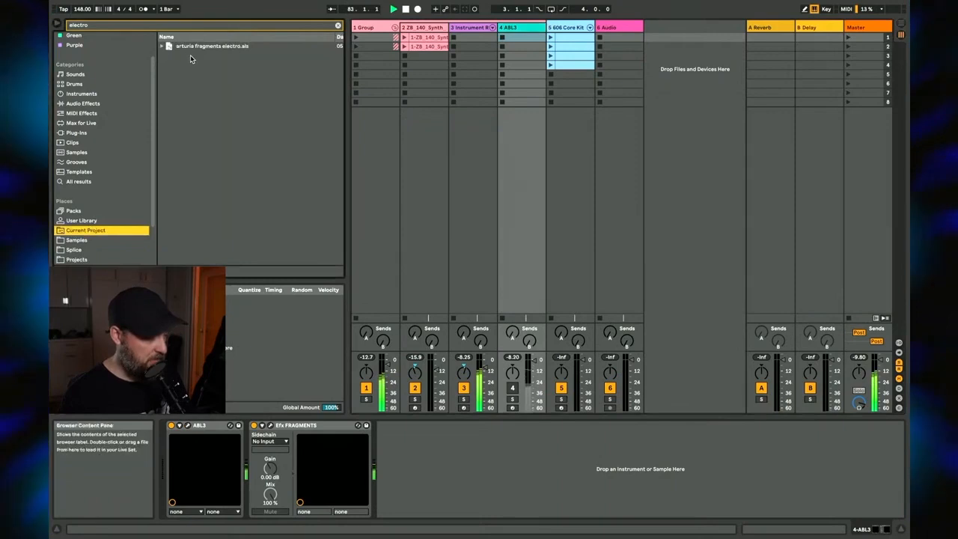
click(338, 26)
click(229, 55)
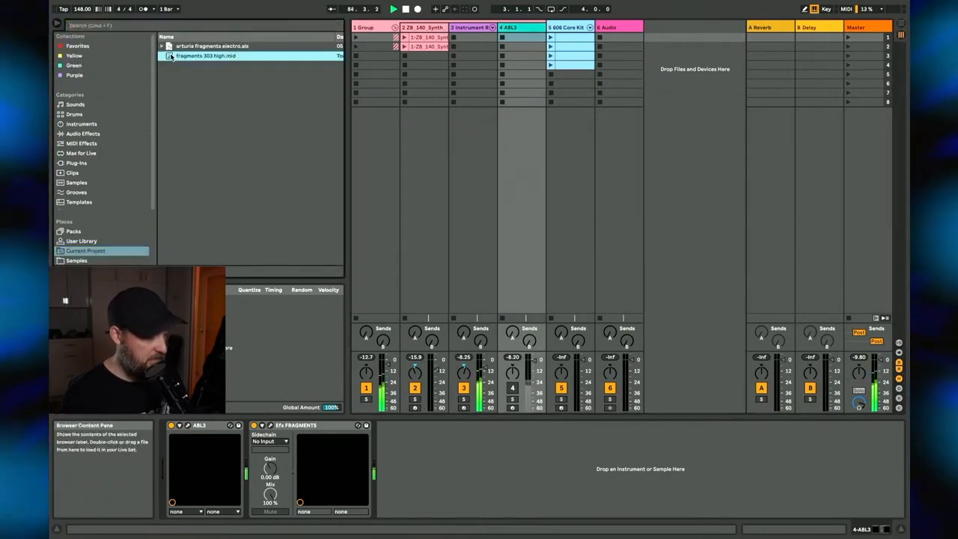
drag(170, 57, 525, 45)
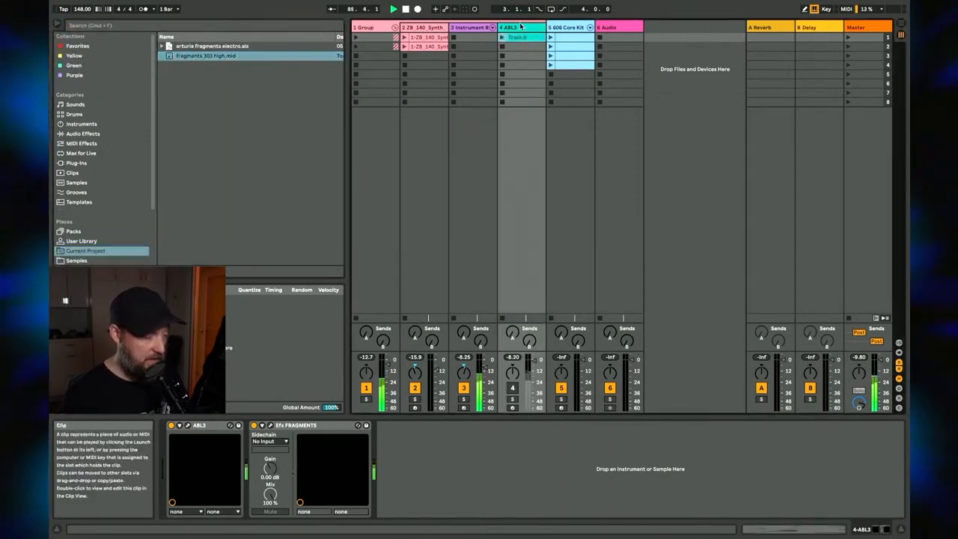
Step: Set the MIDI mode of track 4's ABL3 to Note and close the plug-in window
click(188, 426)
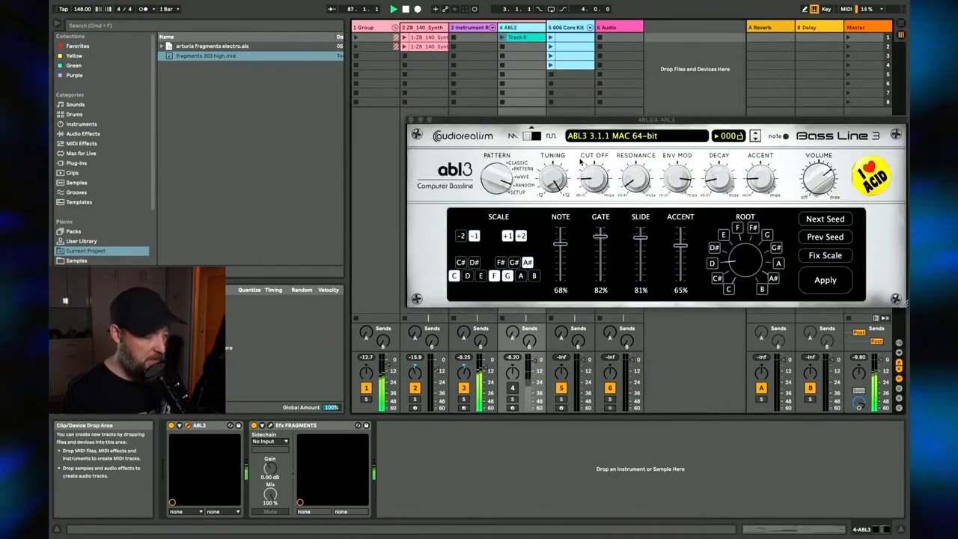
click(635, 137)
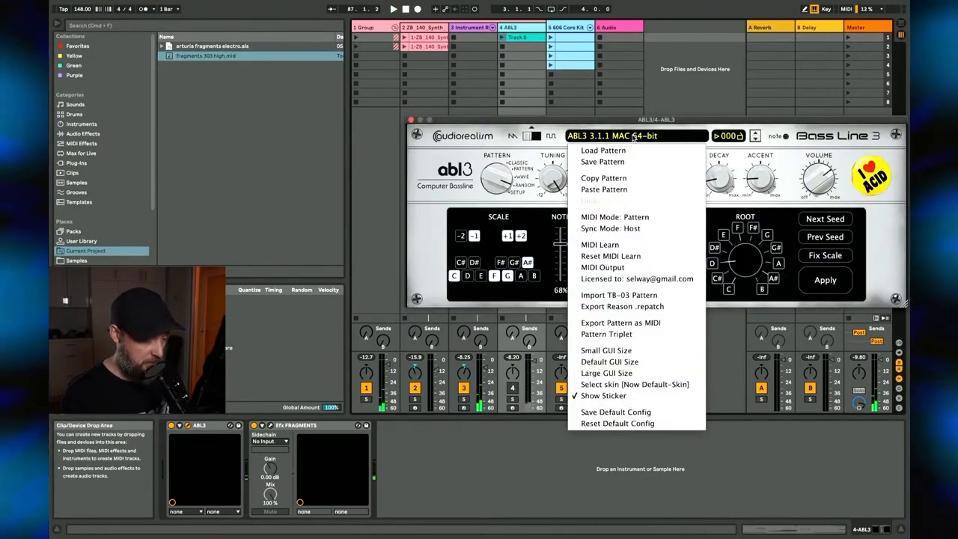
click(622, 218)
click(618, 141)
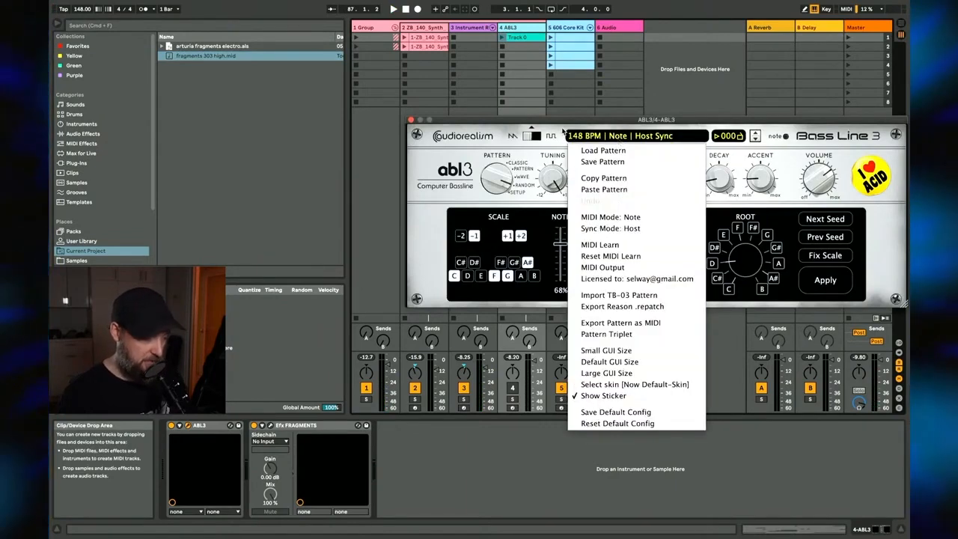
key(Escape)
click(411, 120)
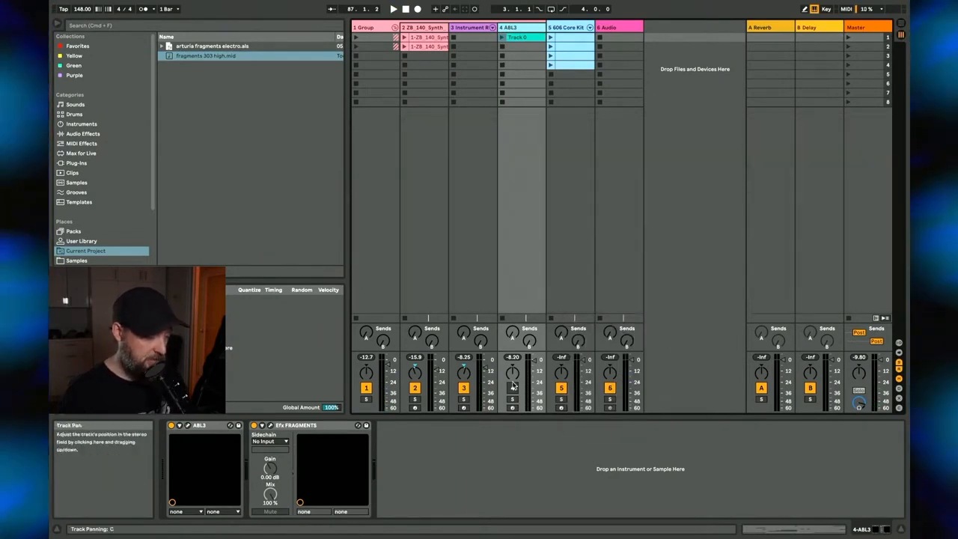
Step: Launch the imported MIDI clip with the ABL3 track soloed, view its notes, and reactivate the track within the full mix
click(513, 400)
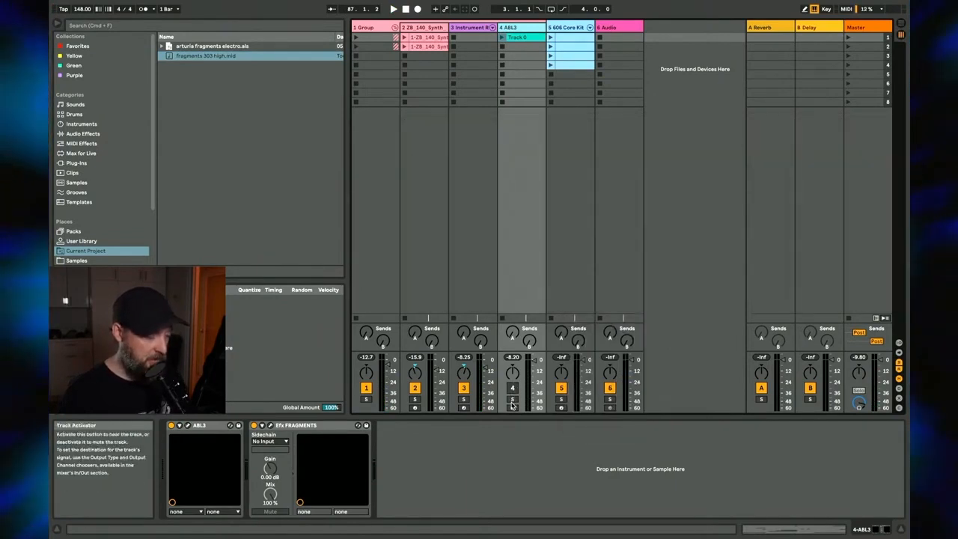
click(503, 39)
click(518, 39)
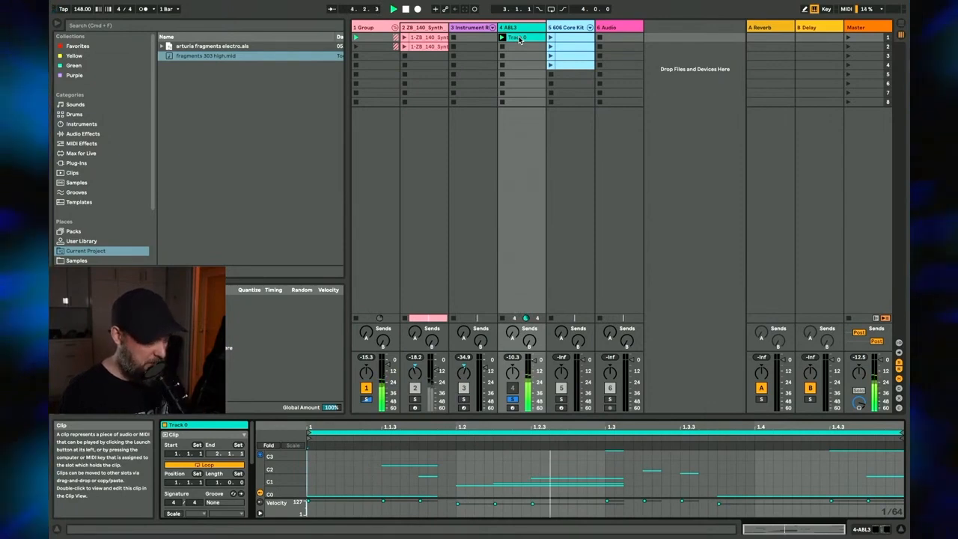
click(512, 389)
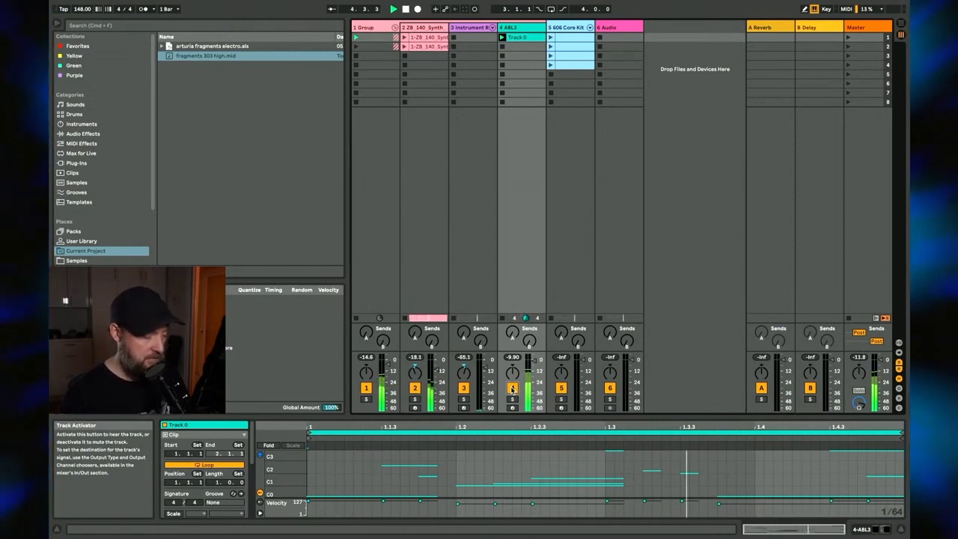
Step: Switch track 4's ABL3 to Pattern MIDI mode and back to Note mode, and relaunch the imported clip
click(522, 30)
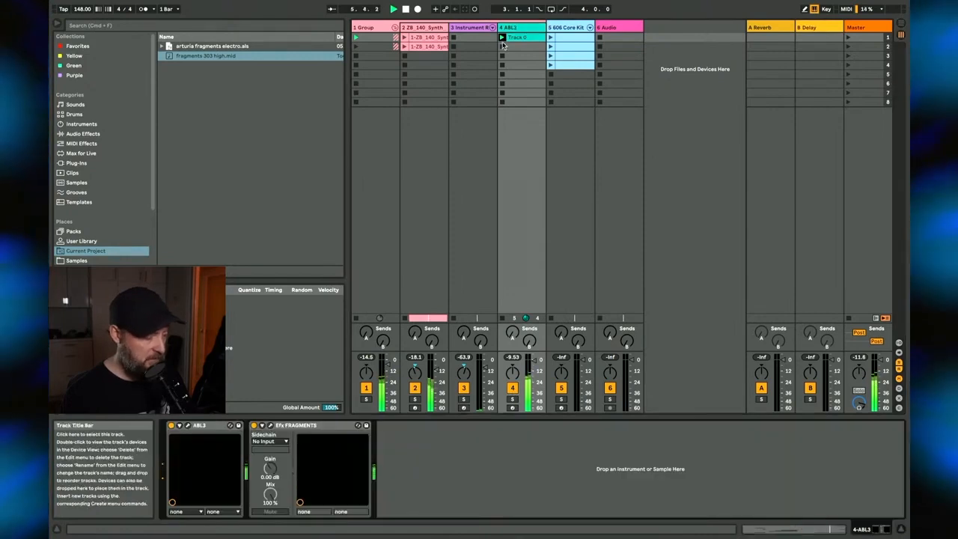
click(188, 426)
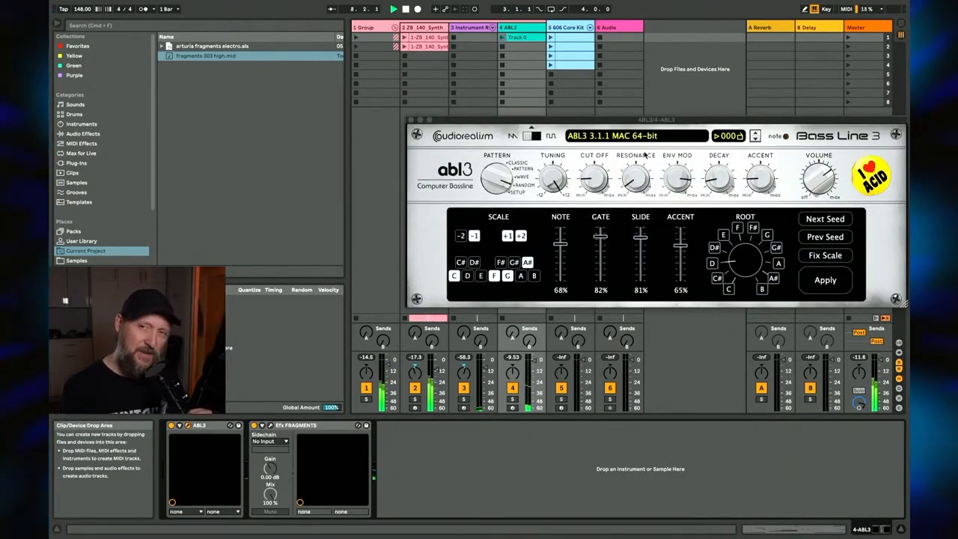
click(601, 137)
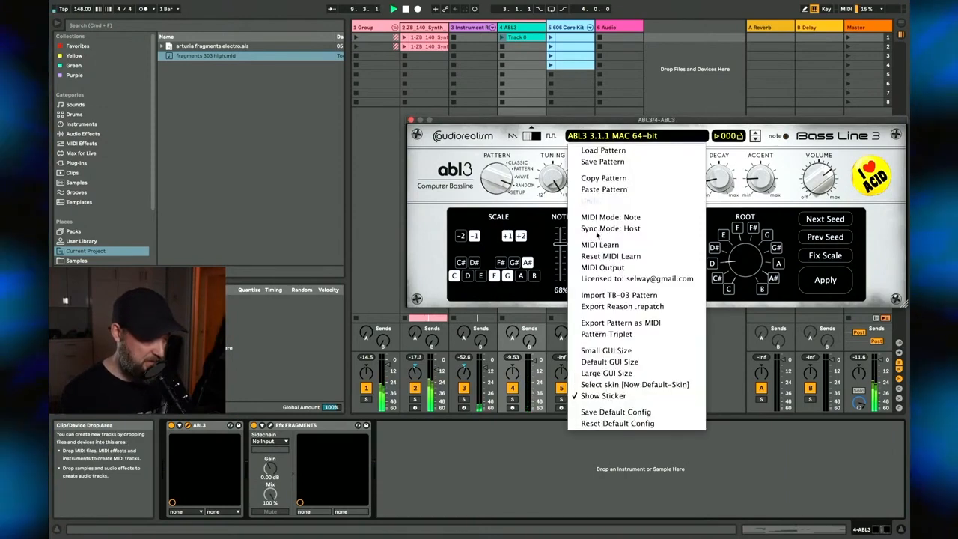
click(608, 217)
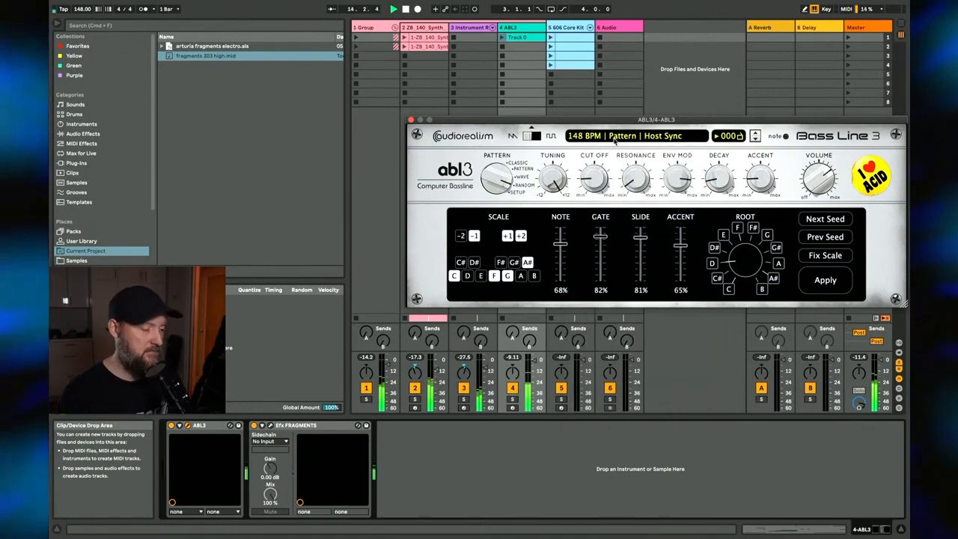
click(619, 140)
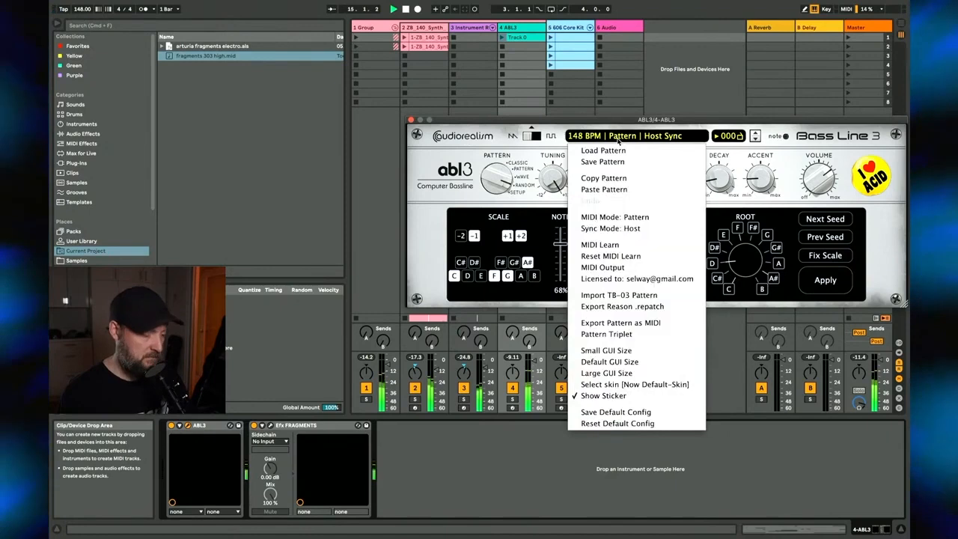
click(618, 217)
click(502, 37)
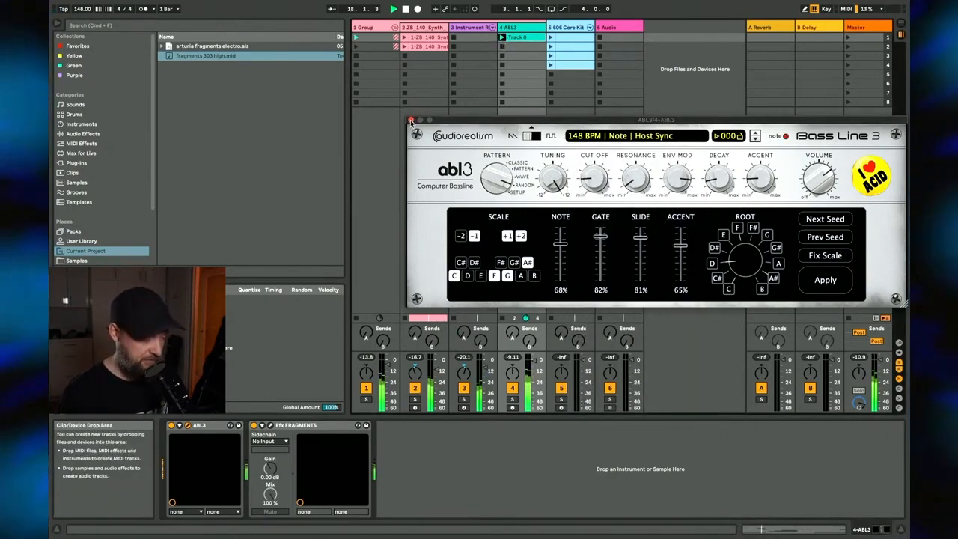
click(411, 120)
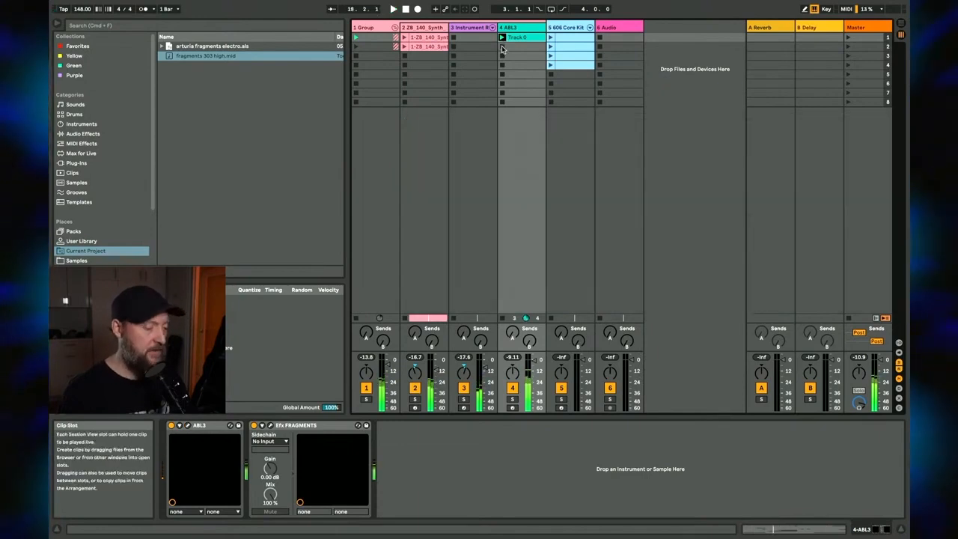
Step: Restore arrangement playback and place the imported session clip on the ABL3 track from bar 33, repeating through to about bar 58
key(Tab)
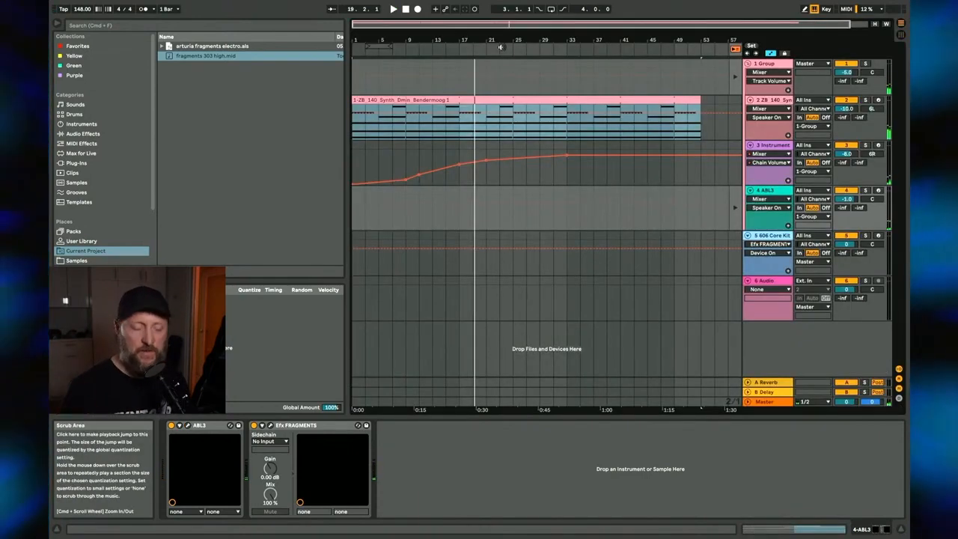
click(735, 49)
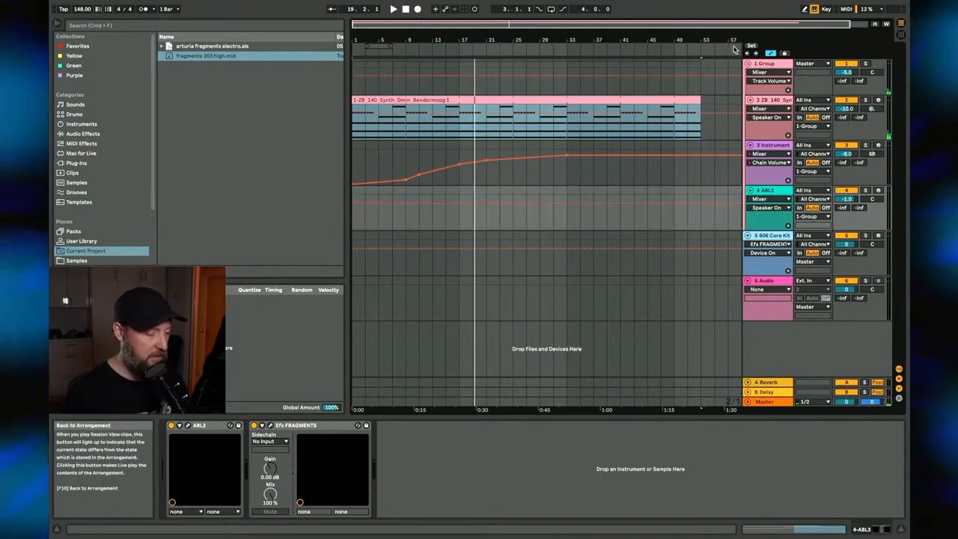
key(Tab)
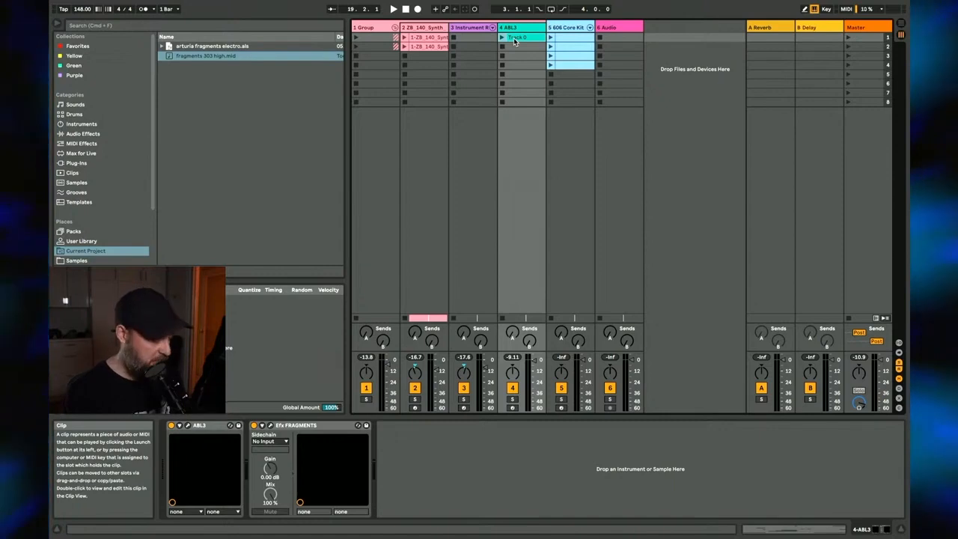
key(Tab)
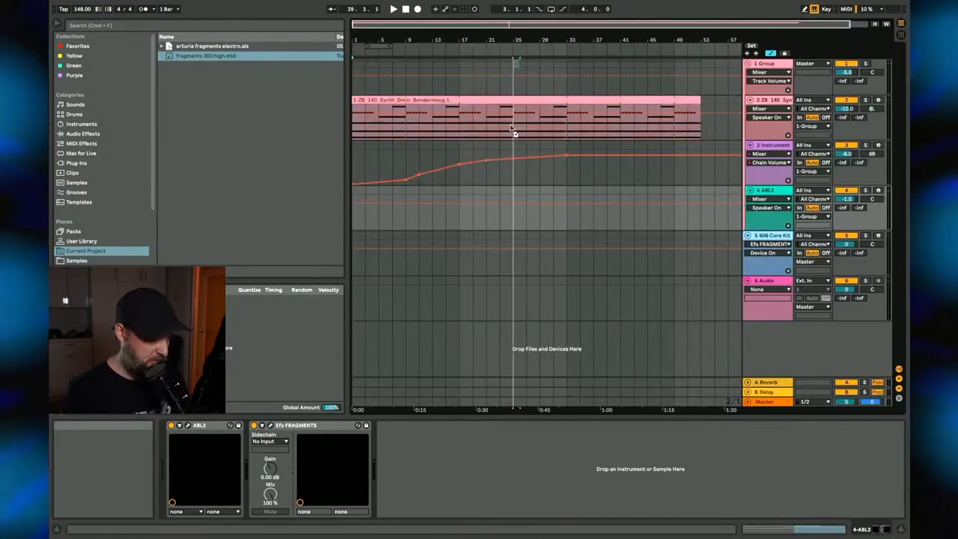
drag(573, 193, 571, 192)
Step: Play the arrangement through the entry of the new ABL3 clip at bar 33
double_click(406, 10)
key(space)
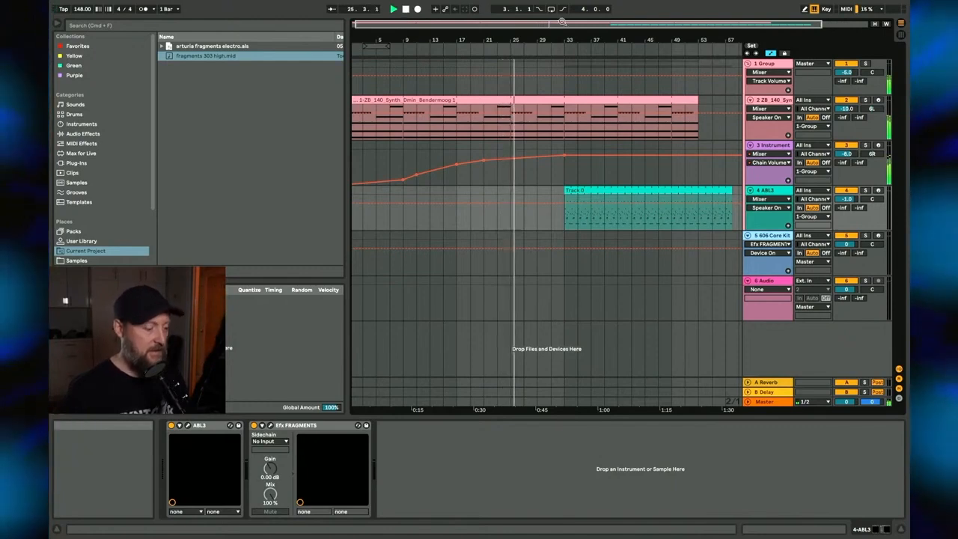
drag(544, 41, 543, 35)
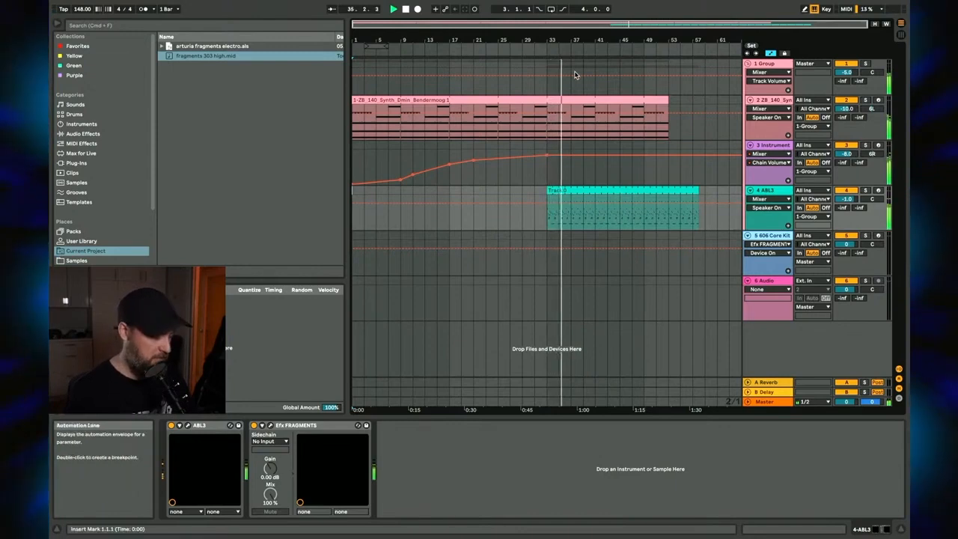
Step: Inspect the contents of the fourth, third and first 606 Core Kit clips in the session view
key(Tab)
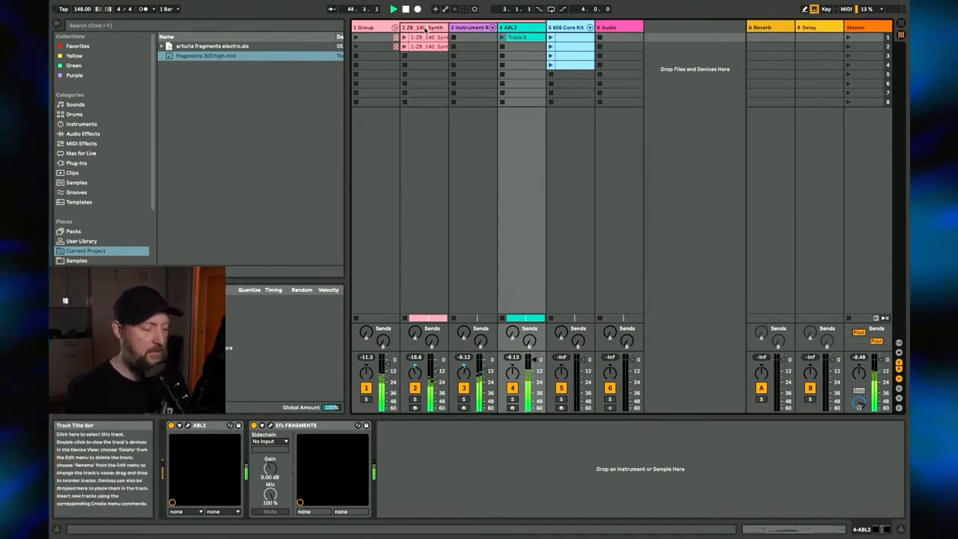
click(572, 65)
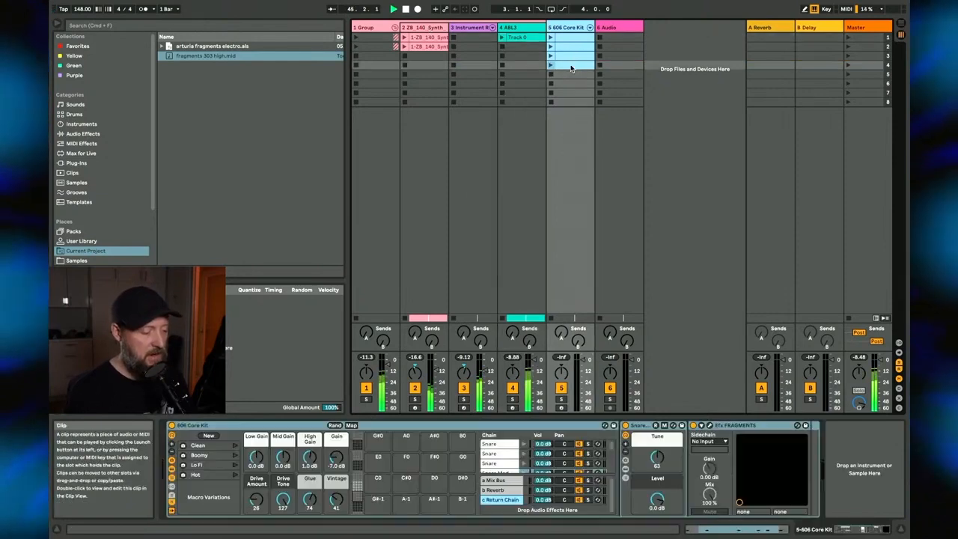
double_click(573, 57)
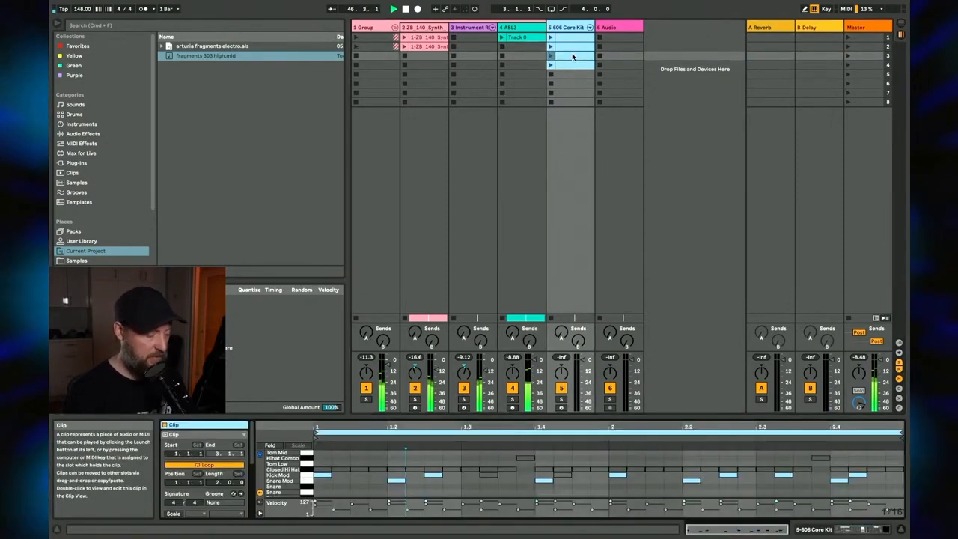
click(569, 36)
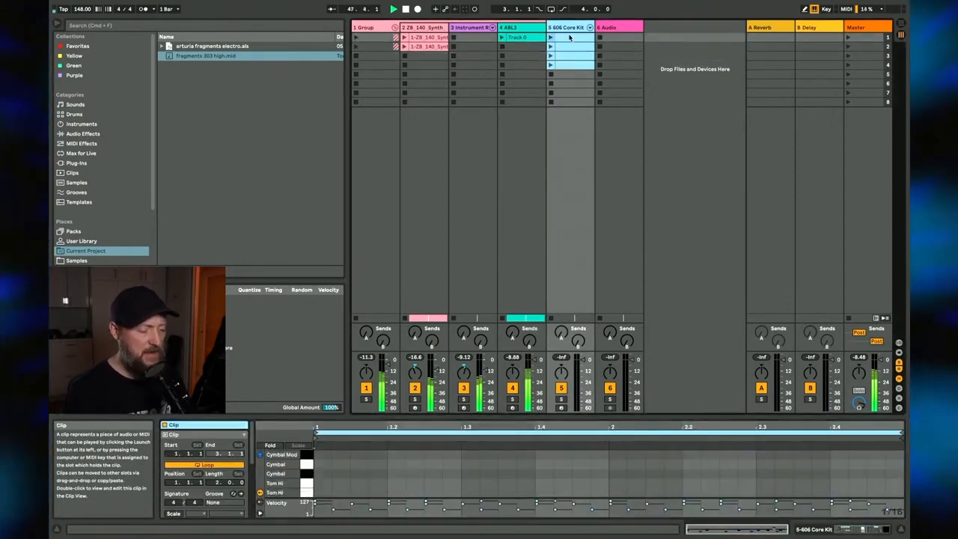
Step: Audition the 606 Core Kit's fourth, third, first and second clips one after another
click(550, 66)
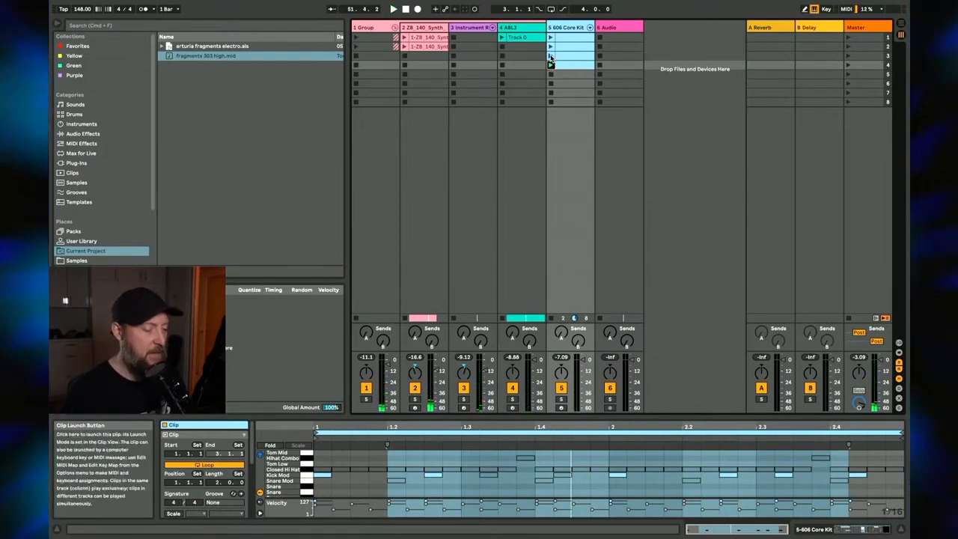
click(551, 55)
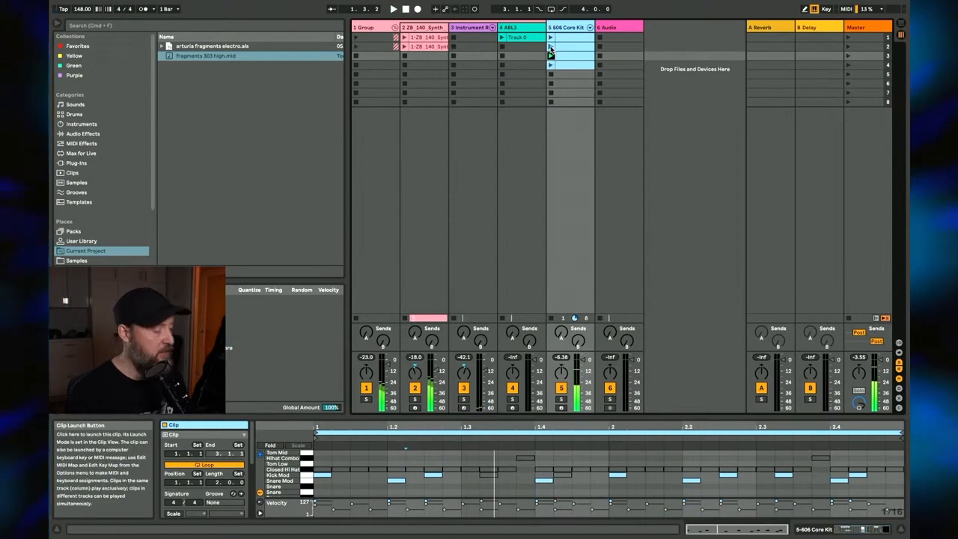
click(550, 38)
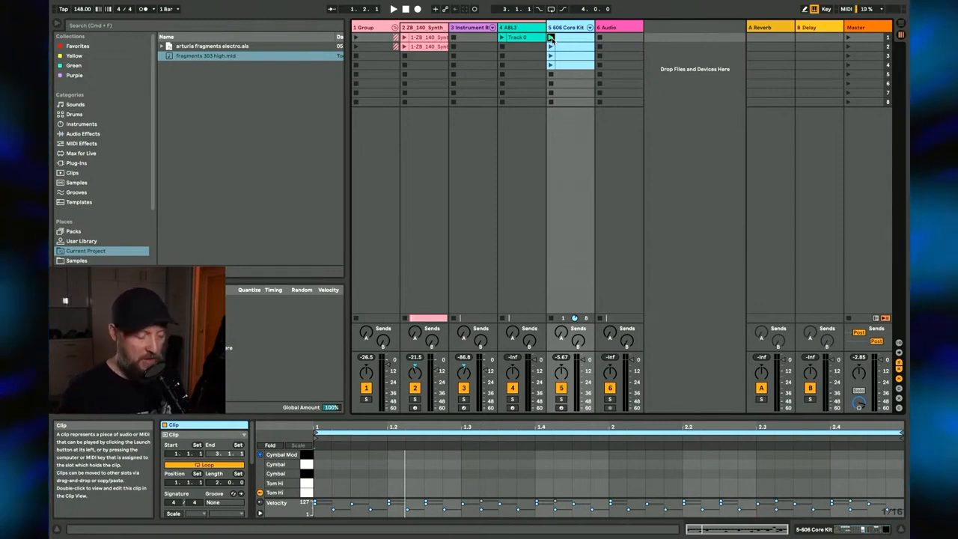
click(552, 37)
key(space)
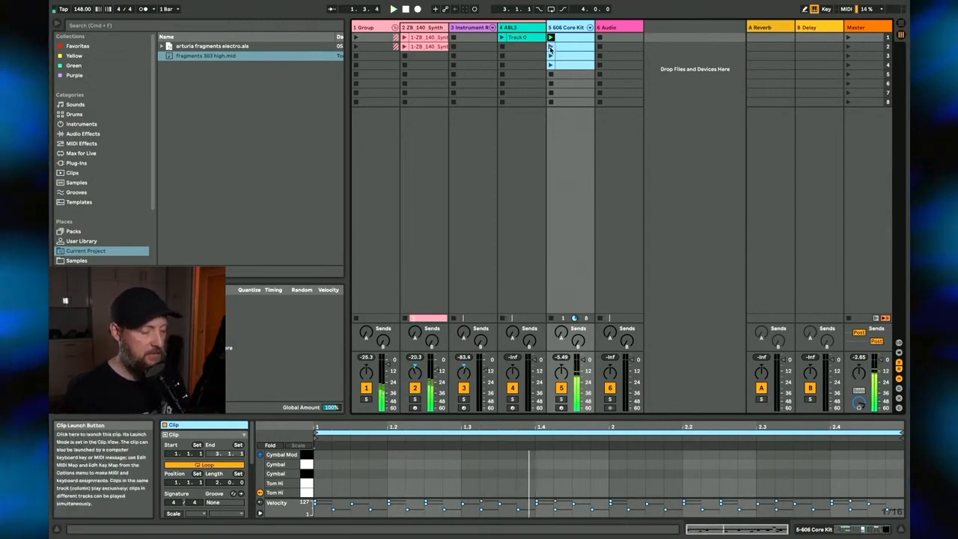
click(551, 46)
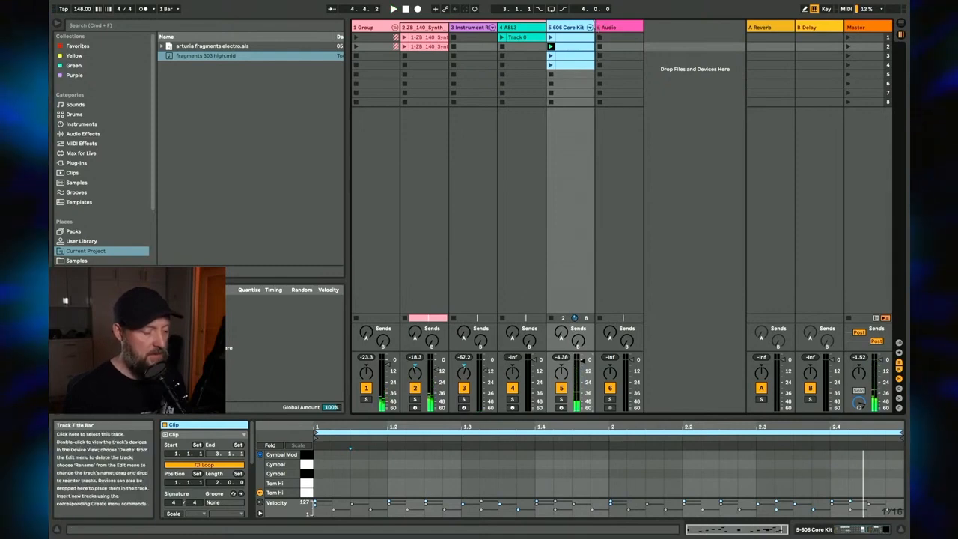
Step: Widen the 606 Core Kit track, show its devices, and open its Efx FRAGMENTS plug-in window
drag(596, 27, 643, 27)
double_click(588, 27)
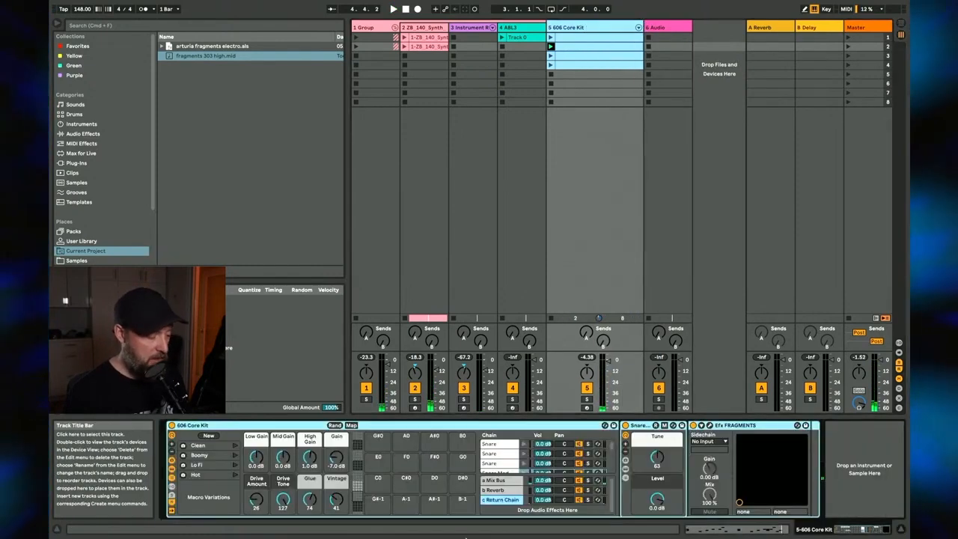
click(709, 426)
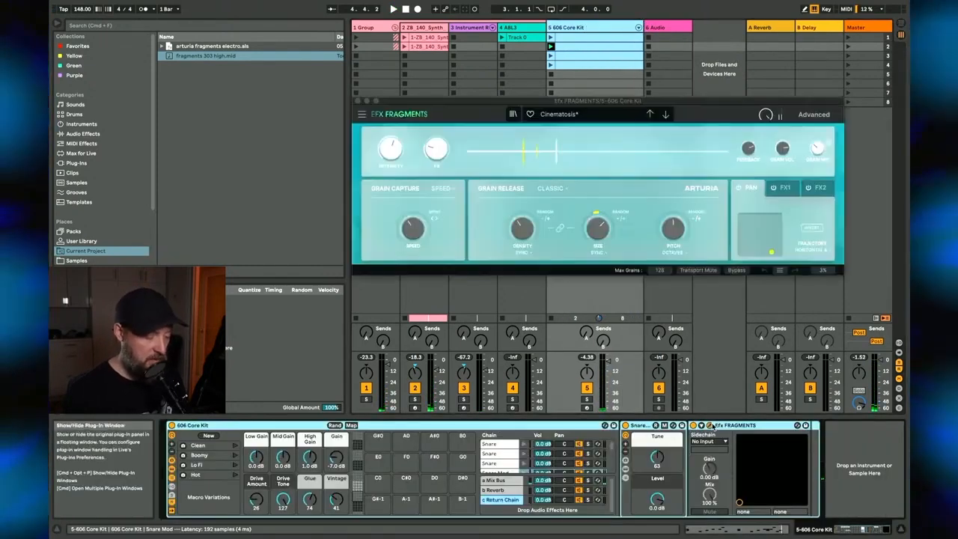
Step: Sweep the Efx FRAGMENTS Grain Mix to maximum, down to 0 % and back to maximum on the 606 Core Kit, and close the plug-in window
drag(697, 105, 642, 81)
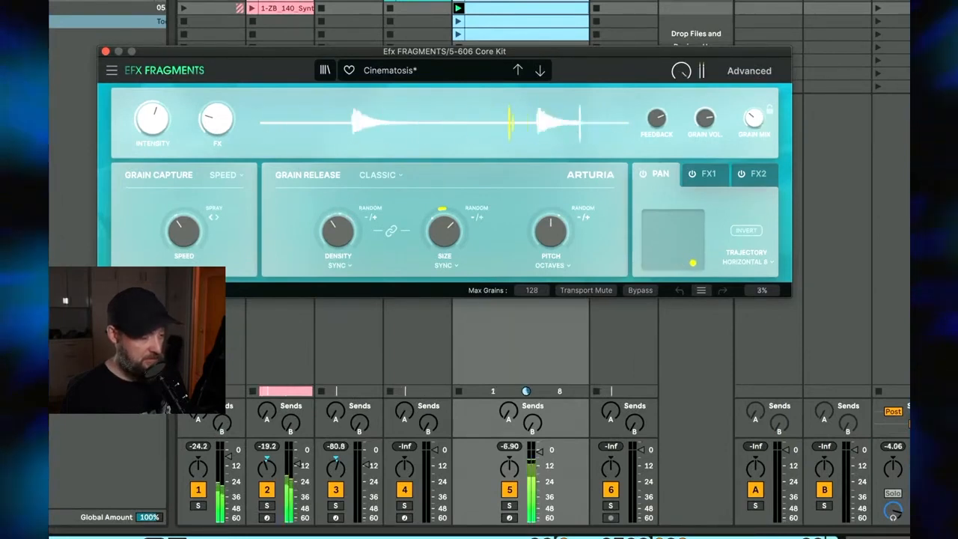
mouse_move(703, 72)
mouse_move(754, 124)
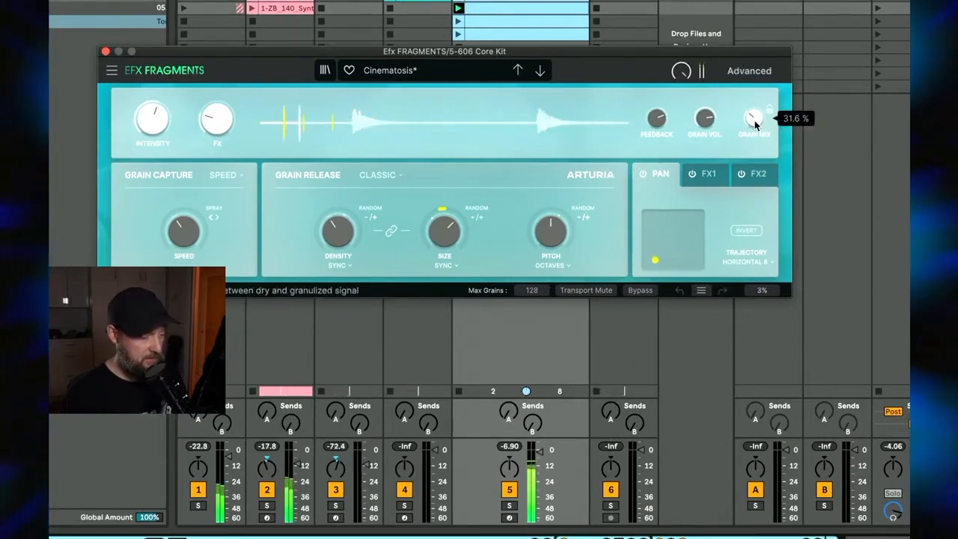
drag(757, 122, 756, 2)
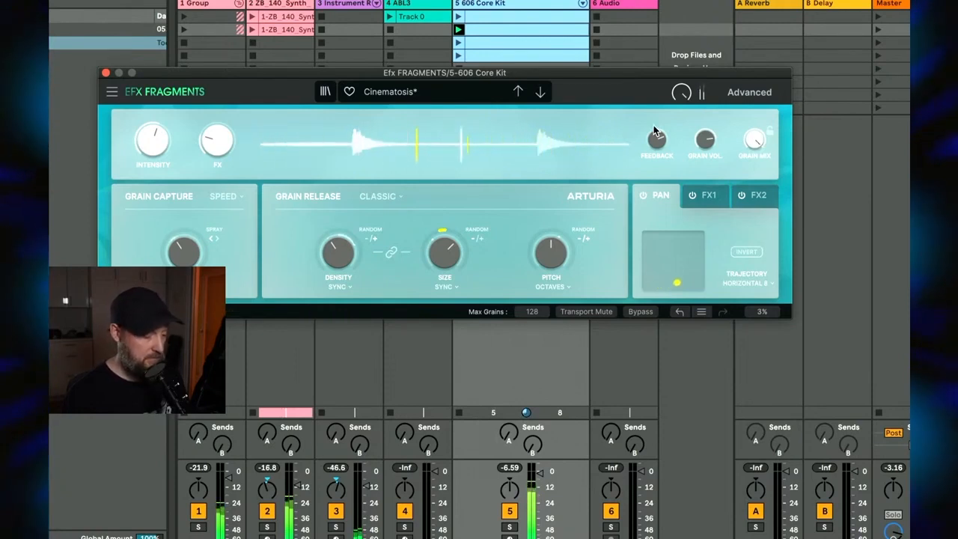
drag(755, 139, 754, 202)
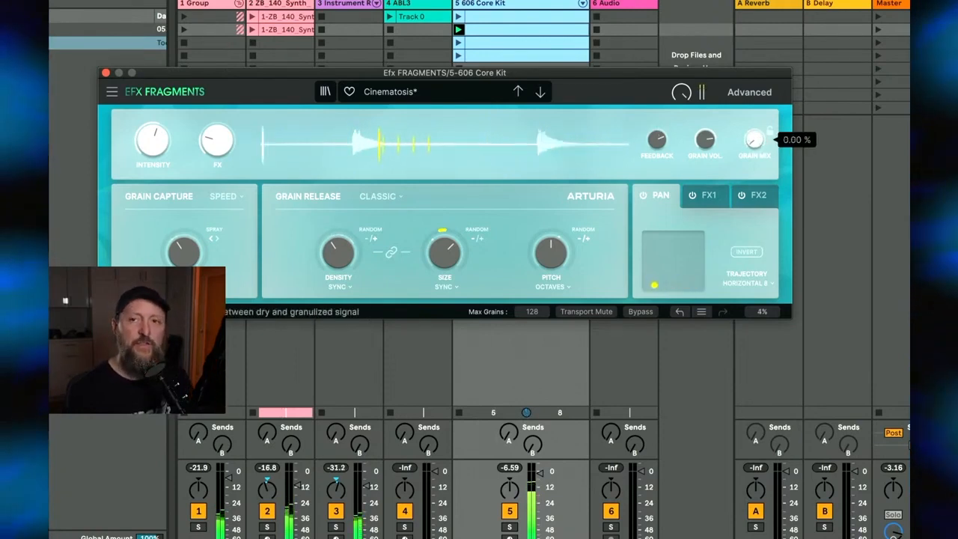
drag(758, 141, 758, 80)
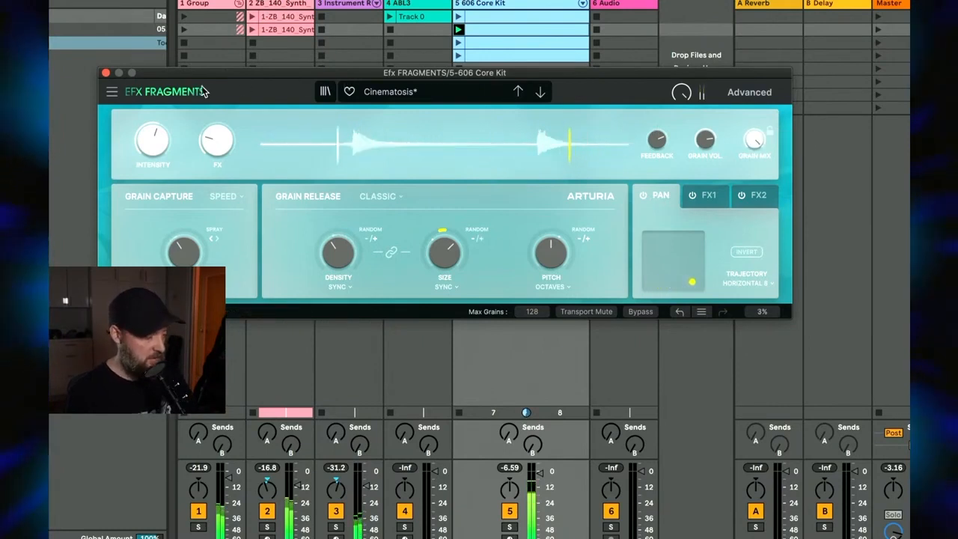
click(106, 73)
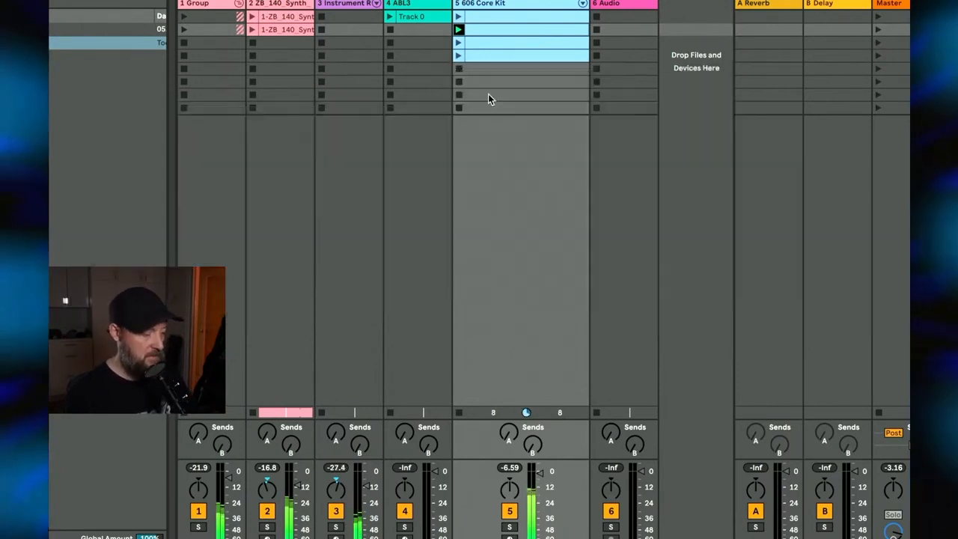
Step: Open the playing 606 Core Kit clip in an enlarged note editor and deactivate all its Kick Mod notes
double_click(487, 43)
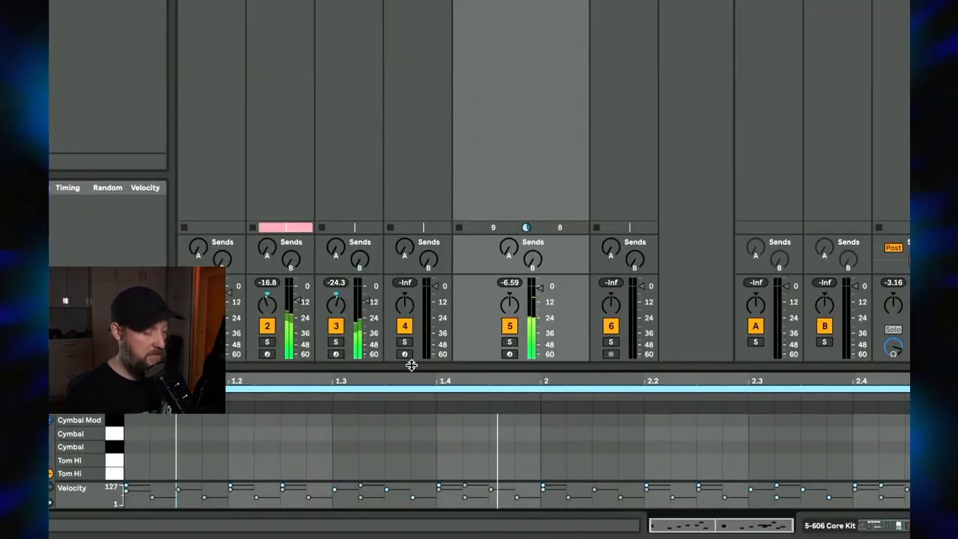
drag(413, 365, 456, 251)
click(116, 430)
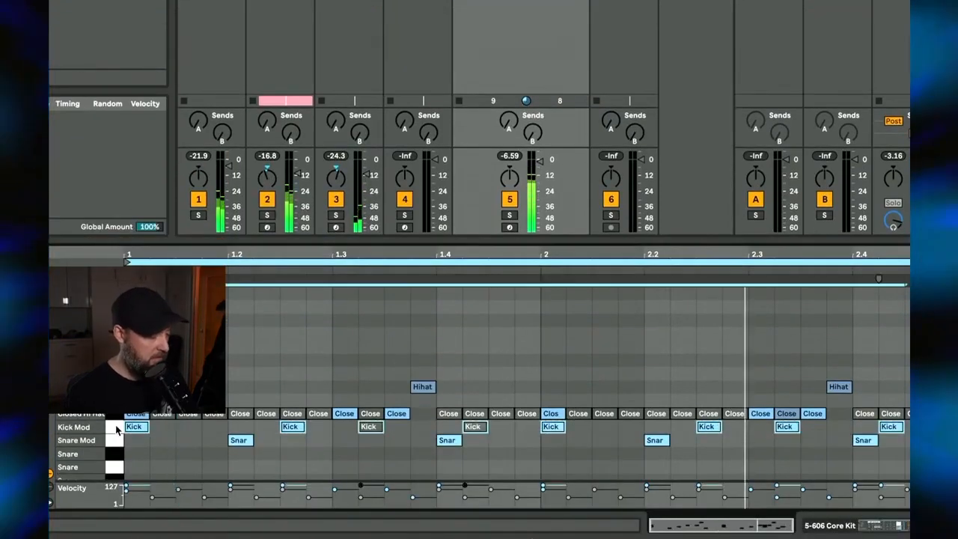
key(0)
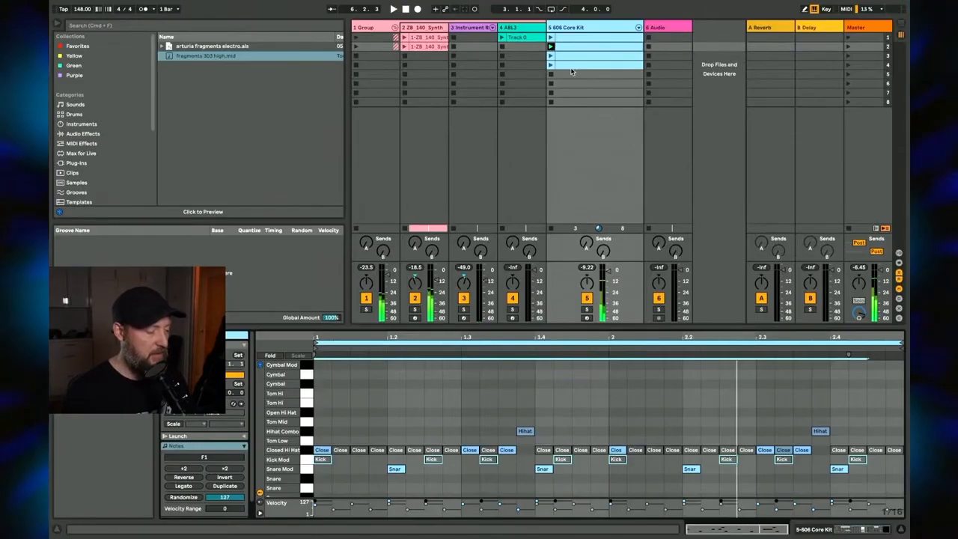
Step: Stop the 606 Core Kit clip, copy it into the arrangement at bar 33, and extend it to bar 63
click(551, 74)
key(Tab)
key(Tab)
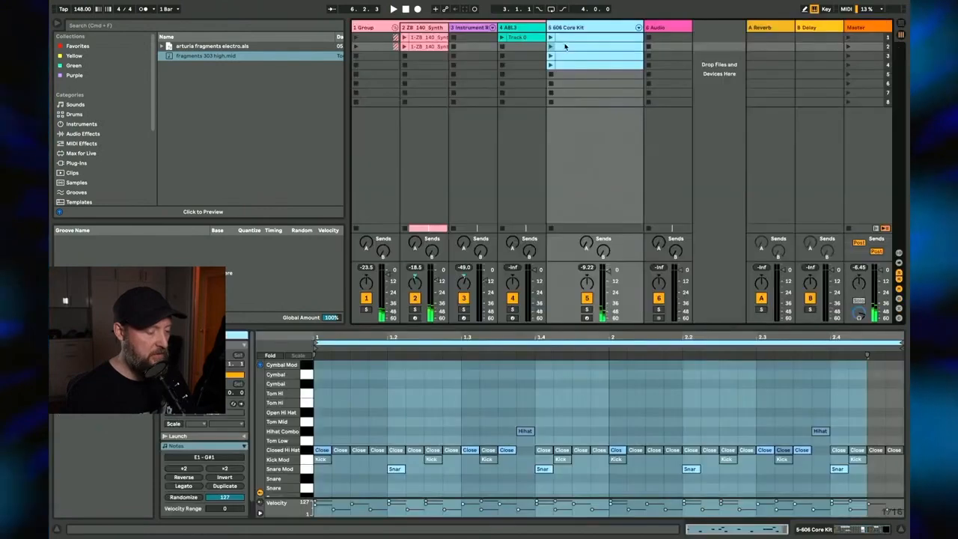
key(Tab)
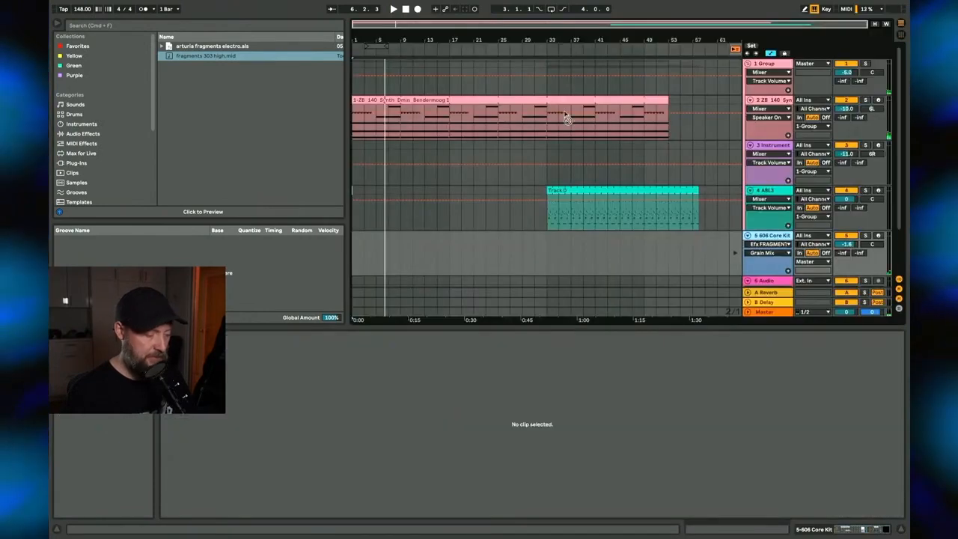
click(552, 253)
drag(548, 250, 730, 238)
Step: Play the arrangement from around bar 25, try raising the Instrument Rack track's ABL3 Cutoff to about 0.70, and undo the change
click(736, 48)
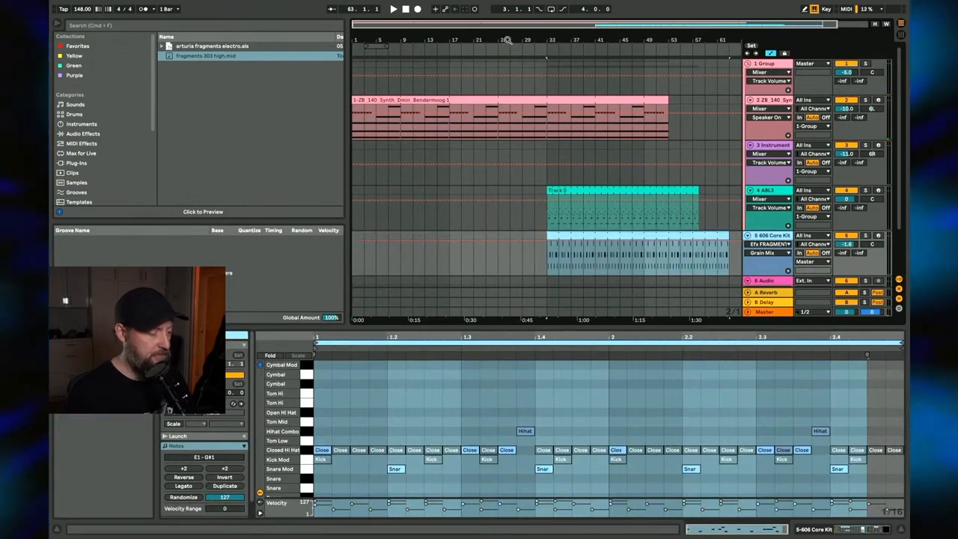
click(503, 49)
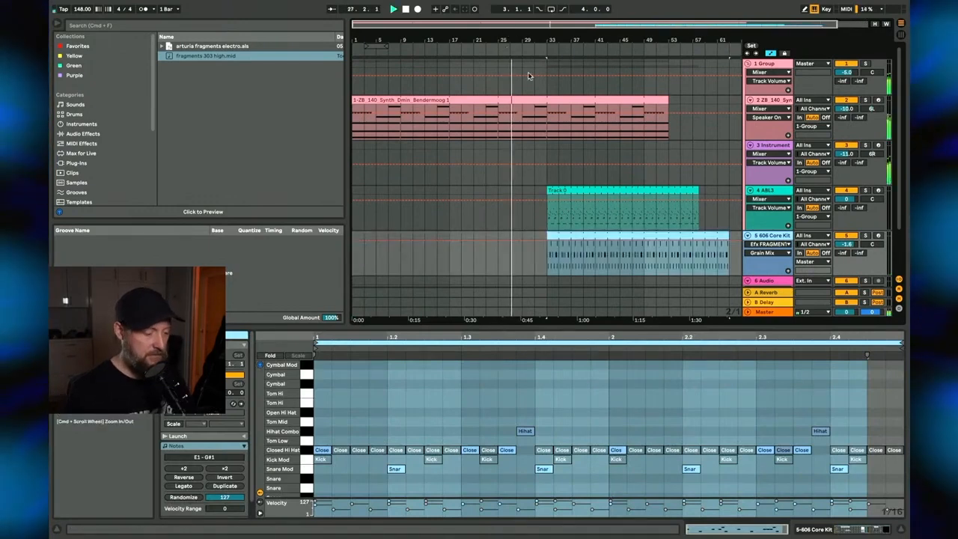
click(768, 149)
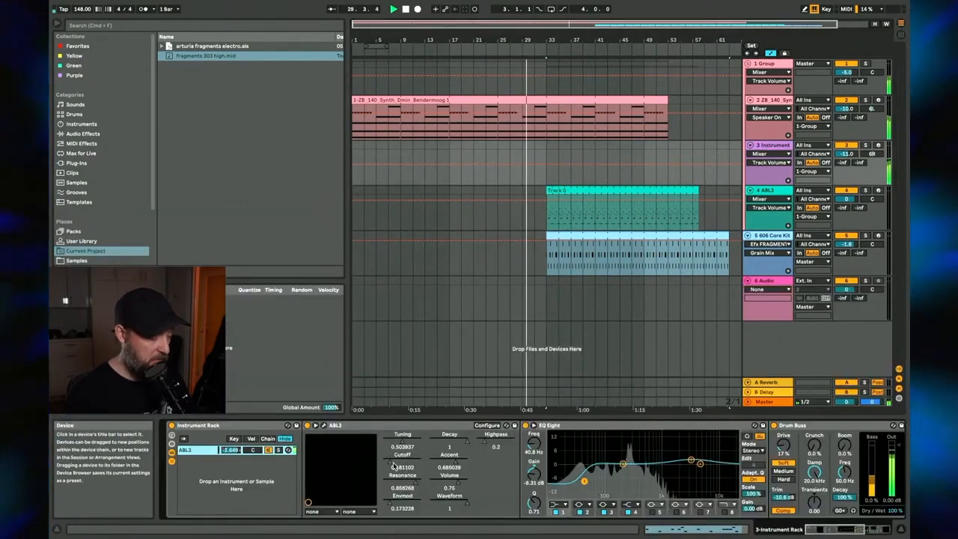
drag(391, 463, 407, 463)
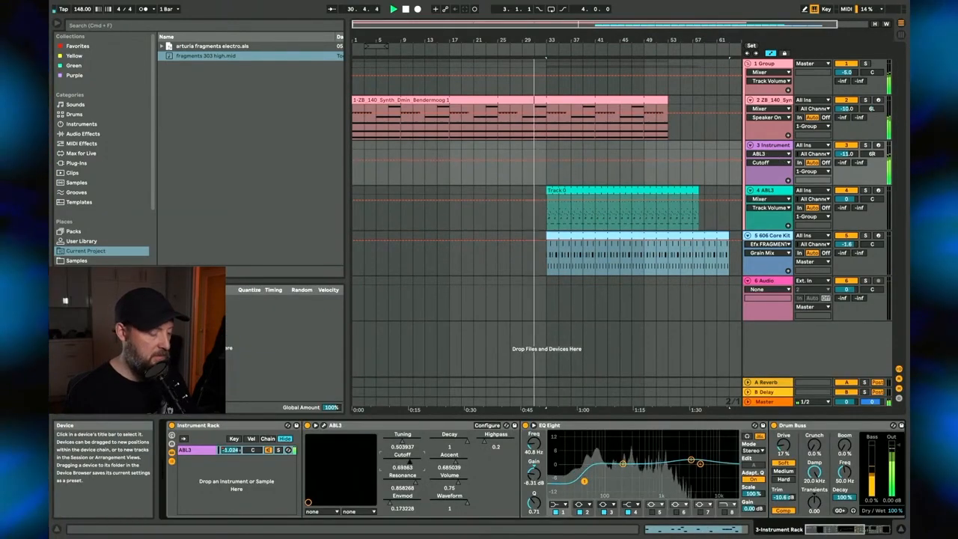
key(super+z)
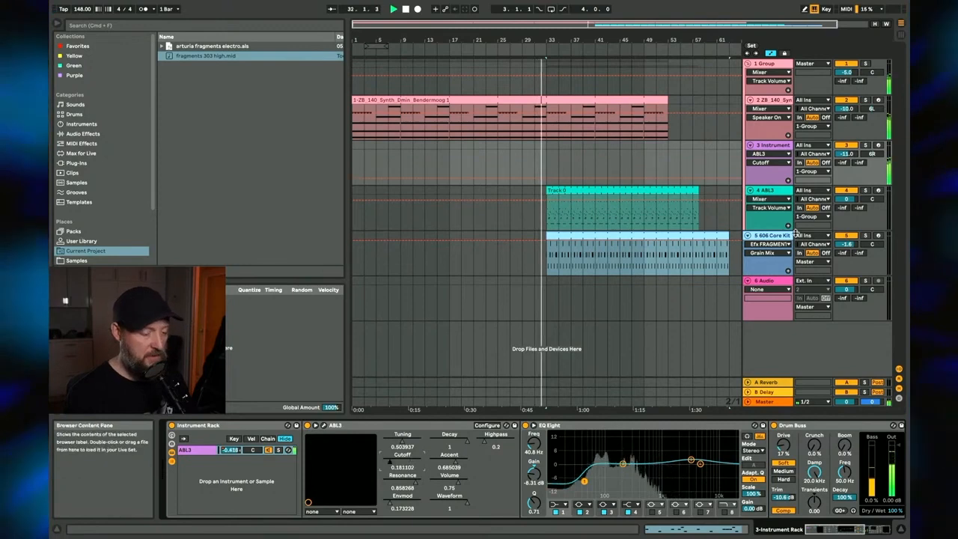
Step: Set the Instrument Rack track's volume to -9.2 dB and its ABL3 Cutoff automation line to 0.27
drag(847, 154, 847, 148)
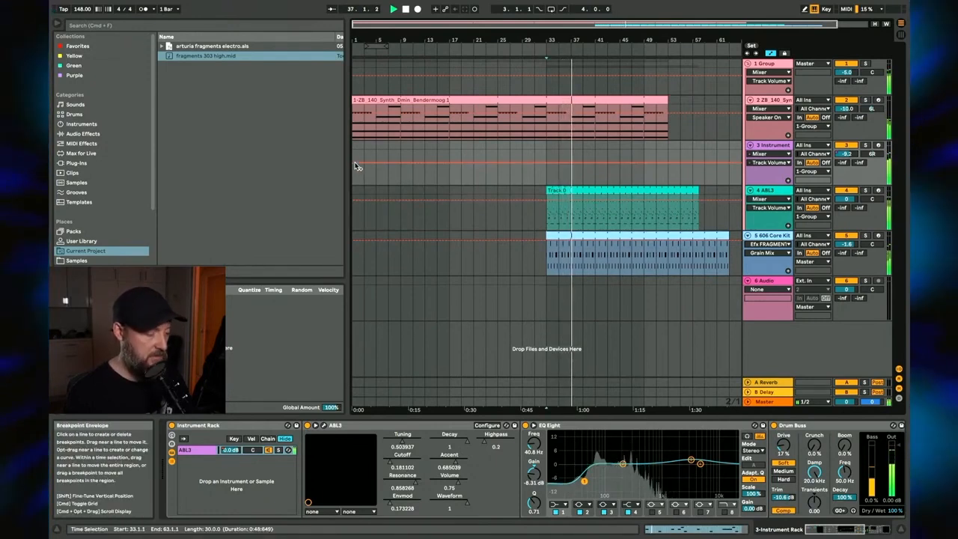
click(395, 464)
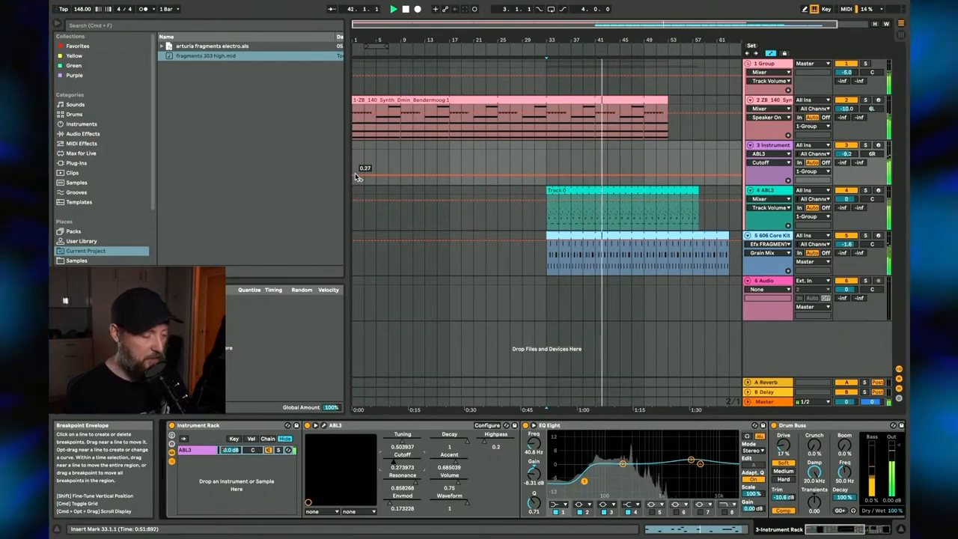
Step: Try a Cutoff envelope at 0.47 up to bar 33 that rises to bar 49, and undo both edits
drag(548, 175, 548, 169)
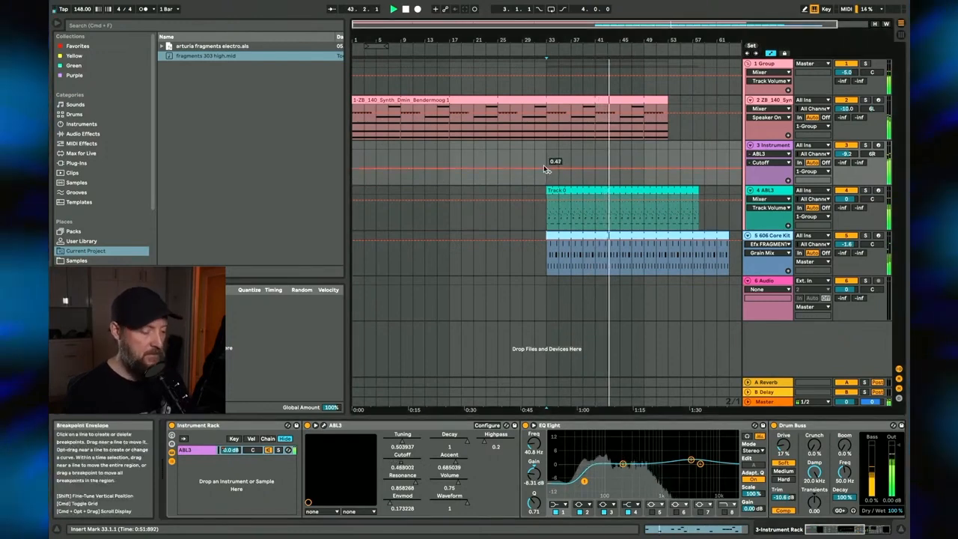
drag(645, 169, 645, 163)
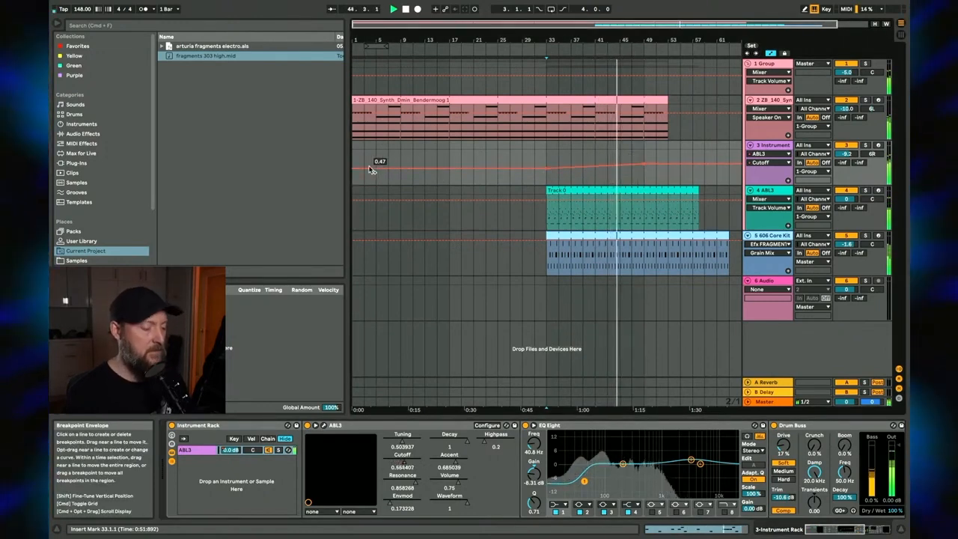
key(super+z)
key(super+z)
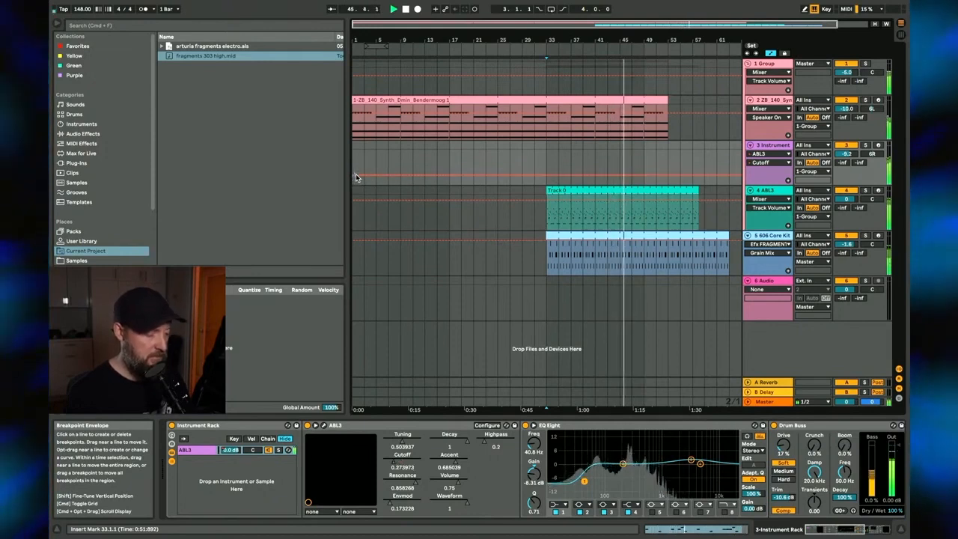
Step: Ramp the ABL3 Cutoff envelope up to bar 33 and on to about 0.76 near bar 52, and extend the synth pad clip to bar 61
mouse_move(545, 175)
mouse_down()
mouse_move(548, 155)
mouse_move(548, 165)
mouse_up()
drag(663, 165, 662, 158)
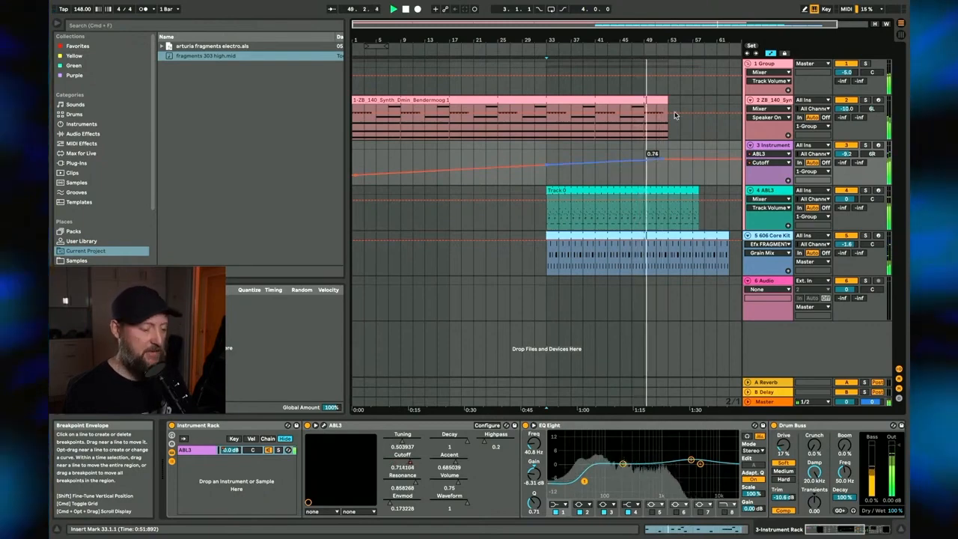
click(674, 138)
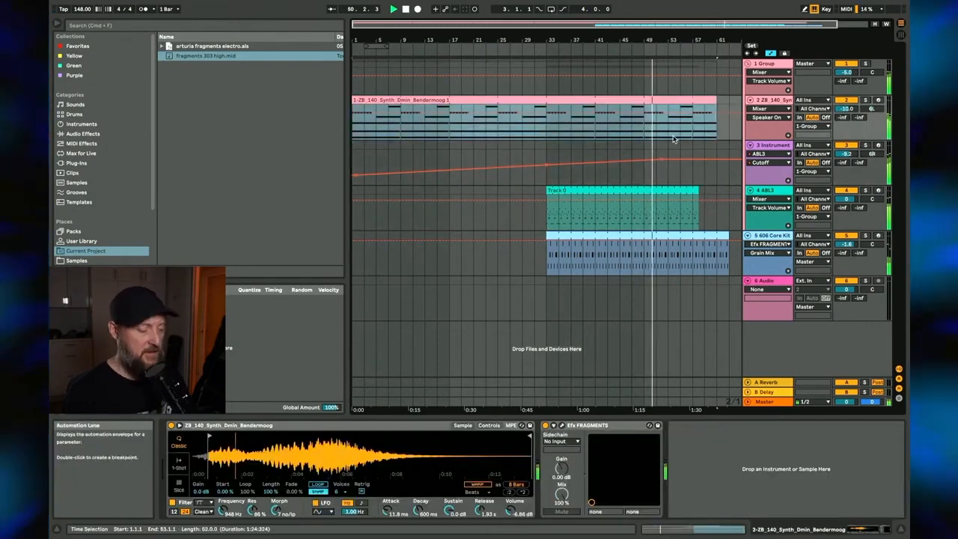
Step: Split the arrangement's 606 Core Kit clip at bar 49 and review the second session drum clip with playback stopped
click(647, 216)
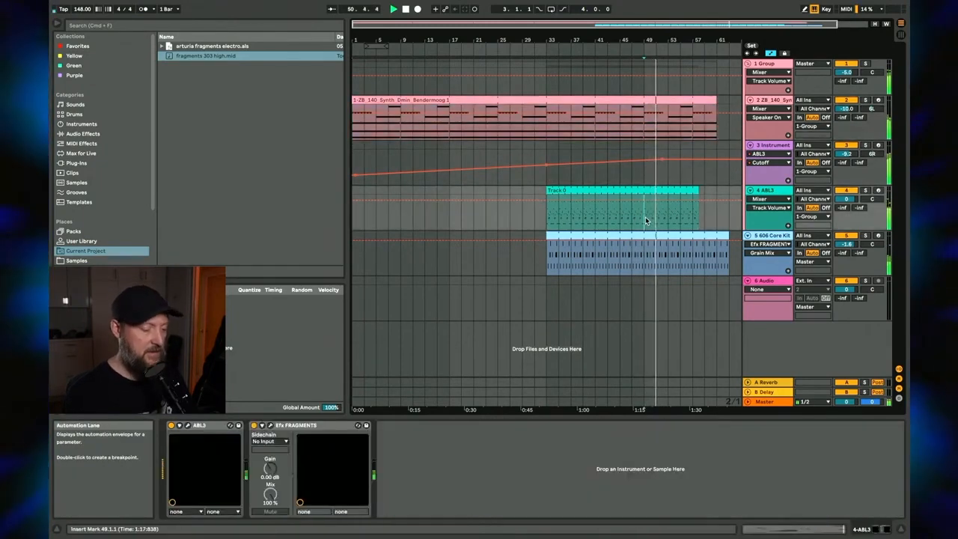
click(645, 266)
key(Tab)
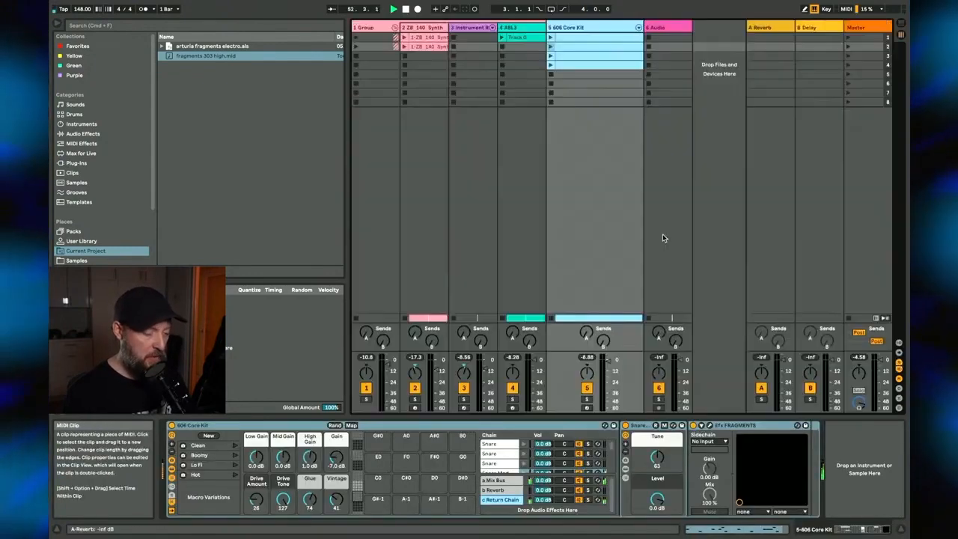
double_click(578, 47)
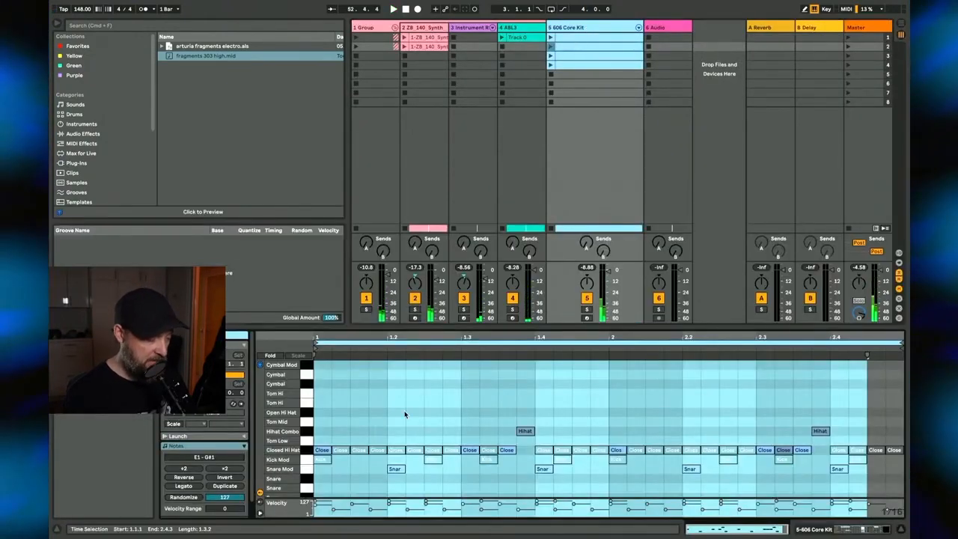
key(Tab)
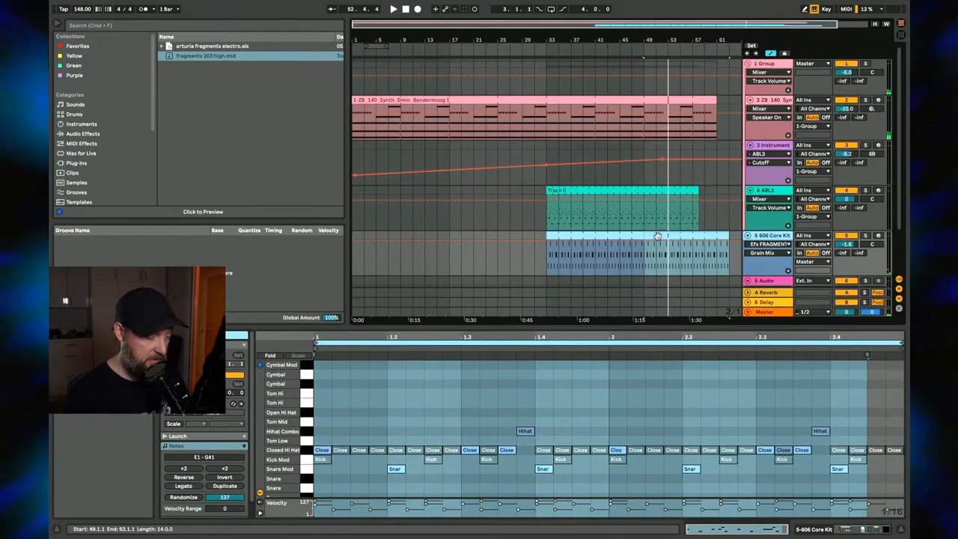
key(space)
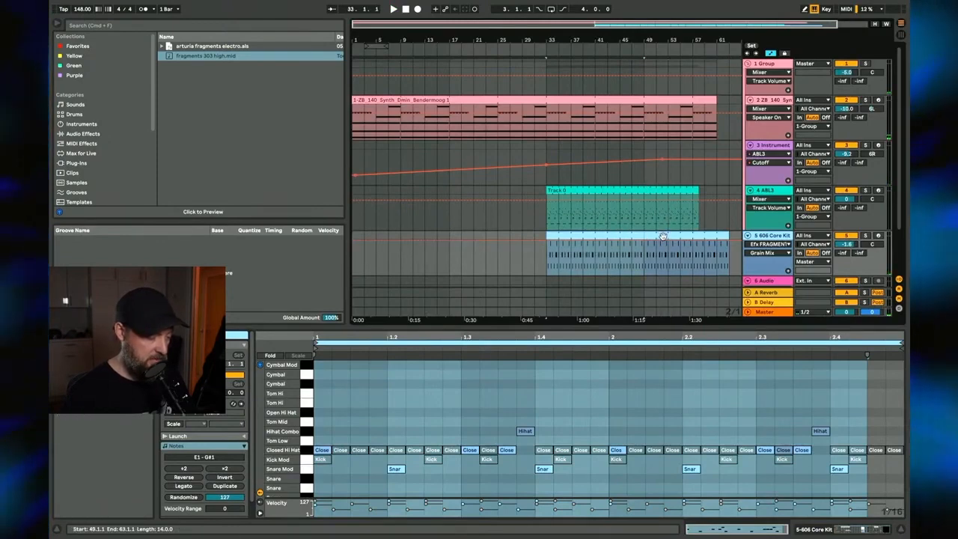
Step: Activate the muted Closed Hi Hat notes across the pattern of the 606 Core Kit clip starting at bar 49
drag(336, 442, 450, 452)
drag(536, 442, 747, 456)
key(0)
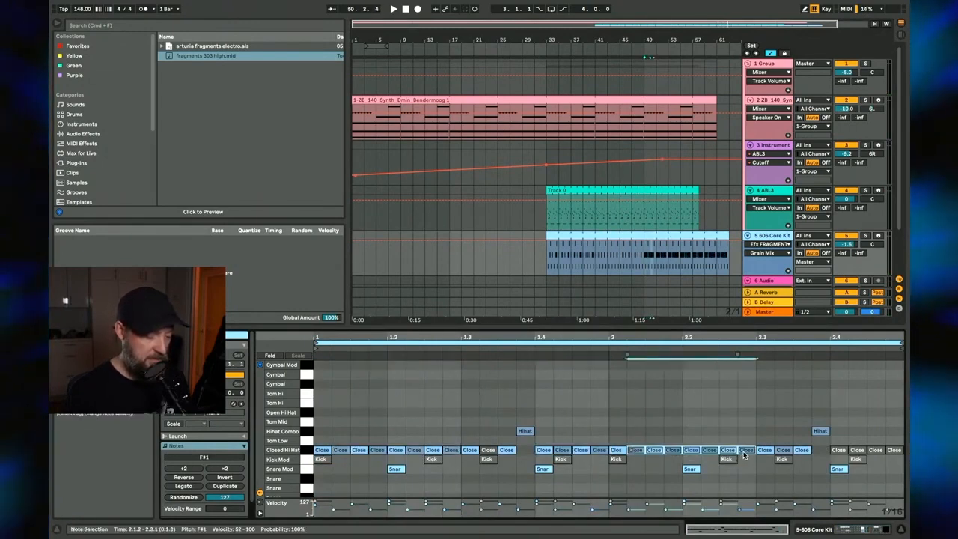
drag(841, 441, 903, 455)
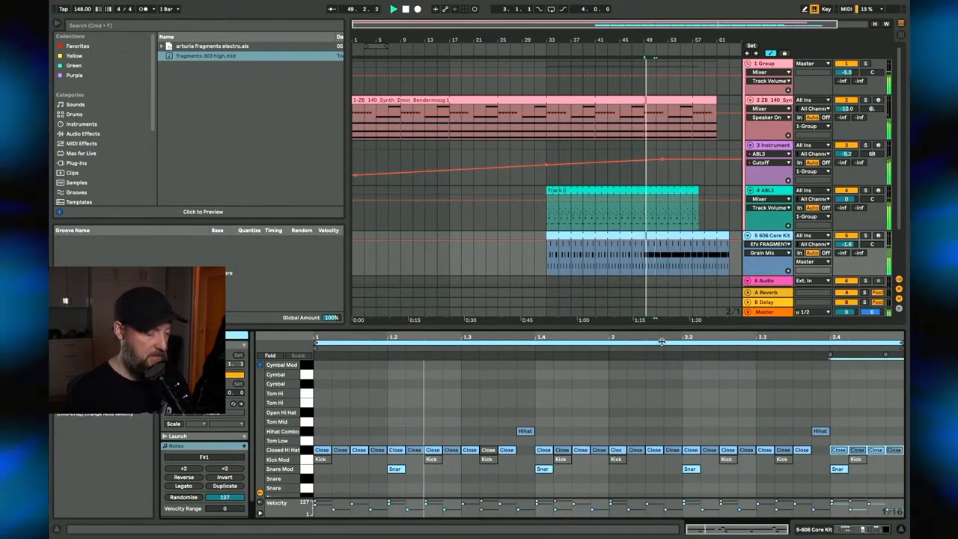
Step: Raise the end of the ABL3 Cutoff envelope near bar 61 and extend the ABL3 and synth pad clips to bar 63
click(700, 157)
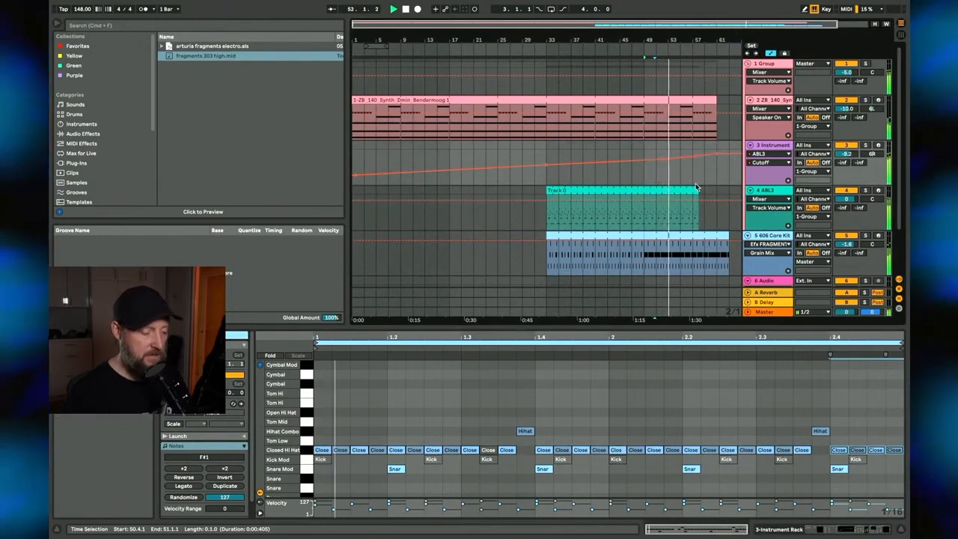
drag(698, 189, 729, 190)
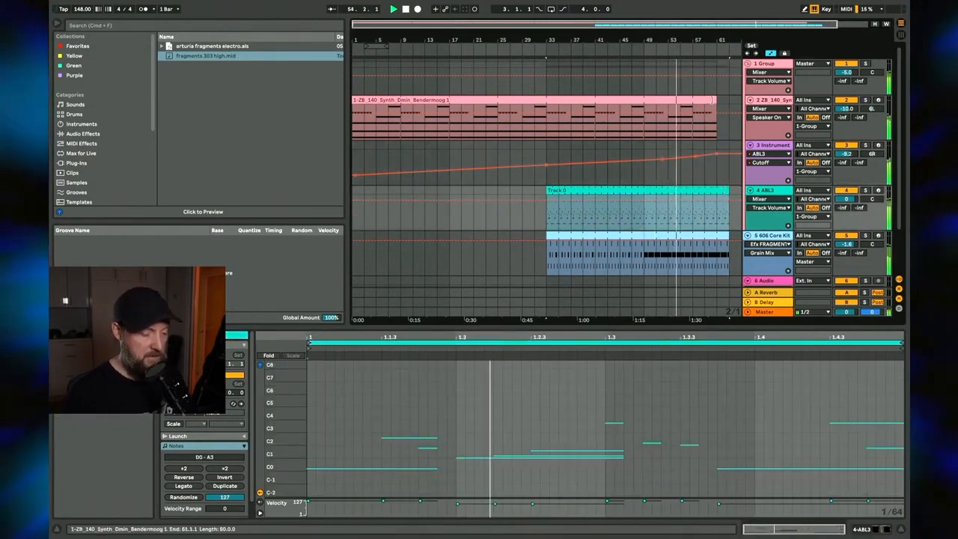
drag(715, 112, 729, 113)
Step: Deactivate the Snare Mod notes at 1.2 and 2.2 in the 606 Core Kit clip starting at bar 33
click(539, 51)
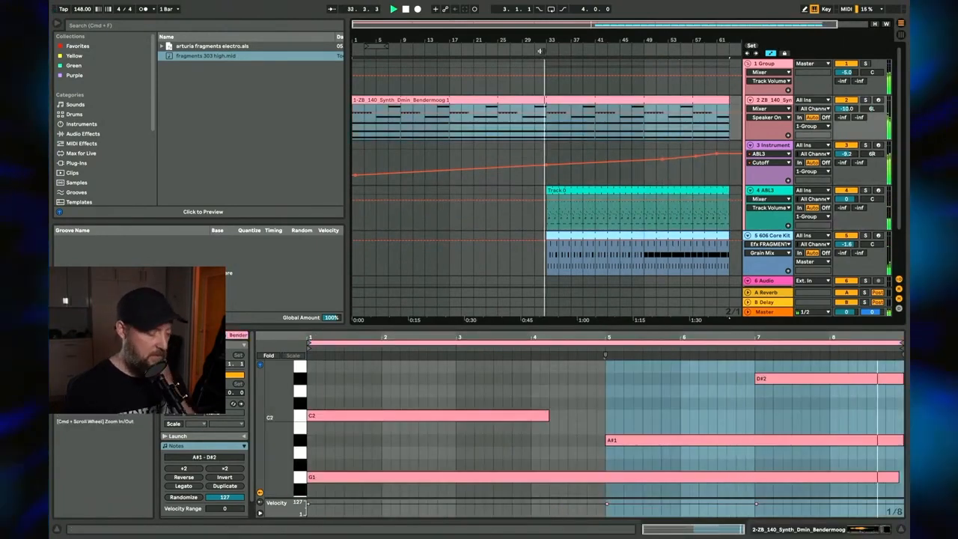
click(613, 235)
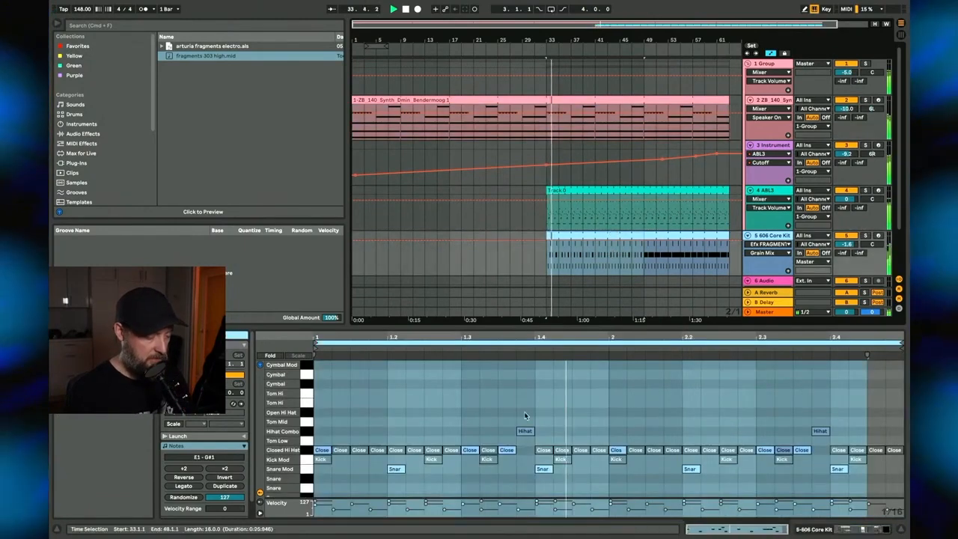
click(396, 469)
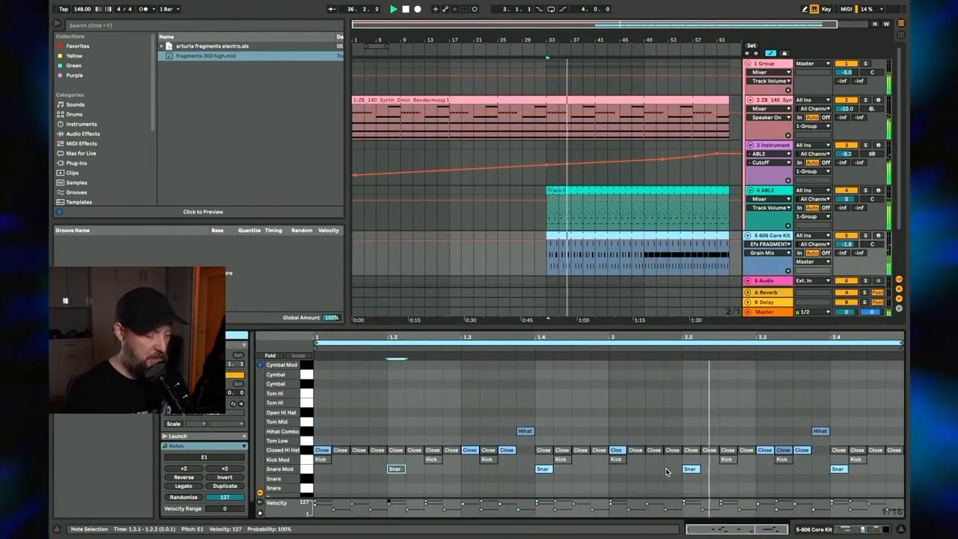
click(692, 469)
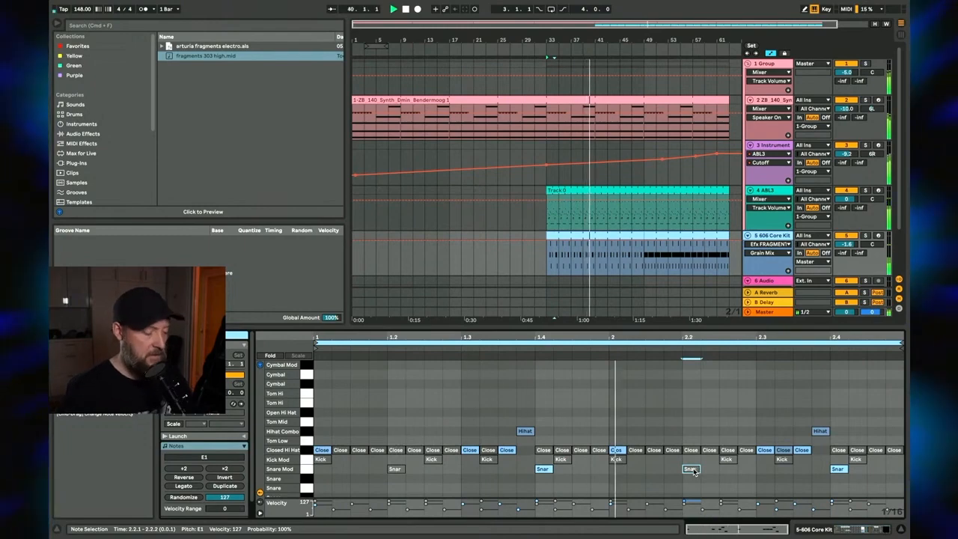
Step: Open Efx FRAGMENTS on the 606 Core Kit track and slope its Grain Mix envelope down to about 73% near bar 52
click(627, 220)
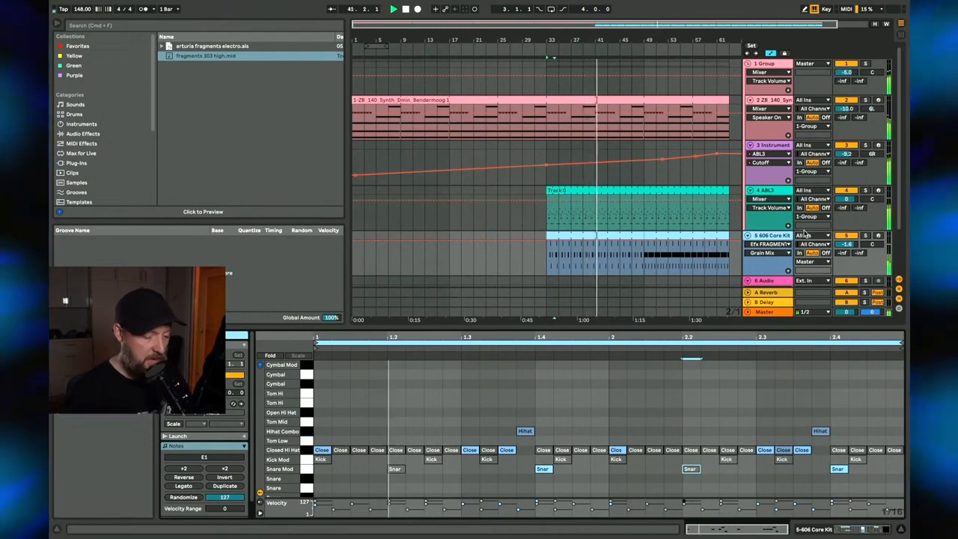
key(shift+Tab)
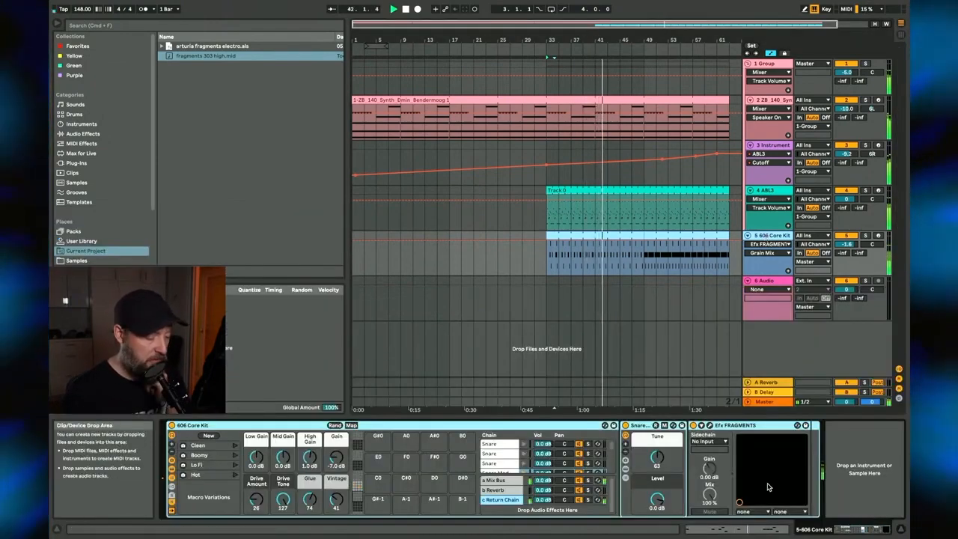
click(701, 425)
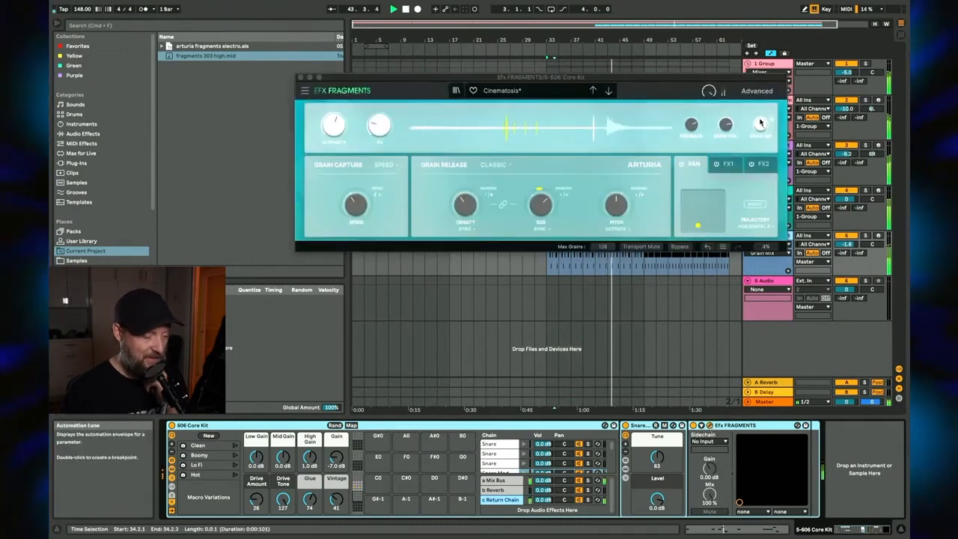
click(300, 77)
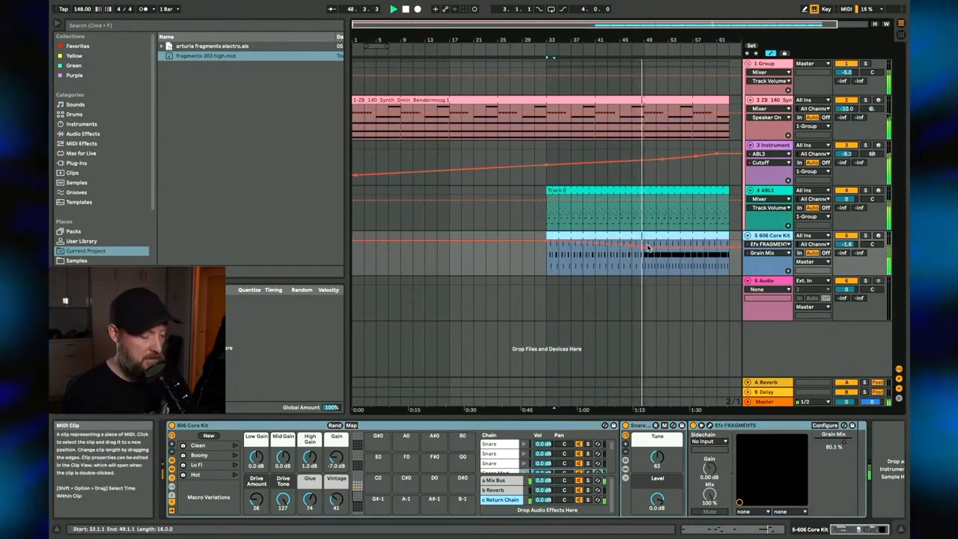
drag(661, 247, 661, 249)
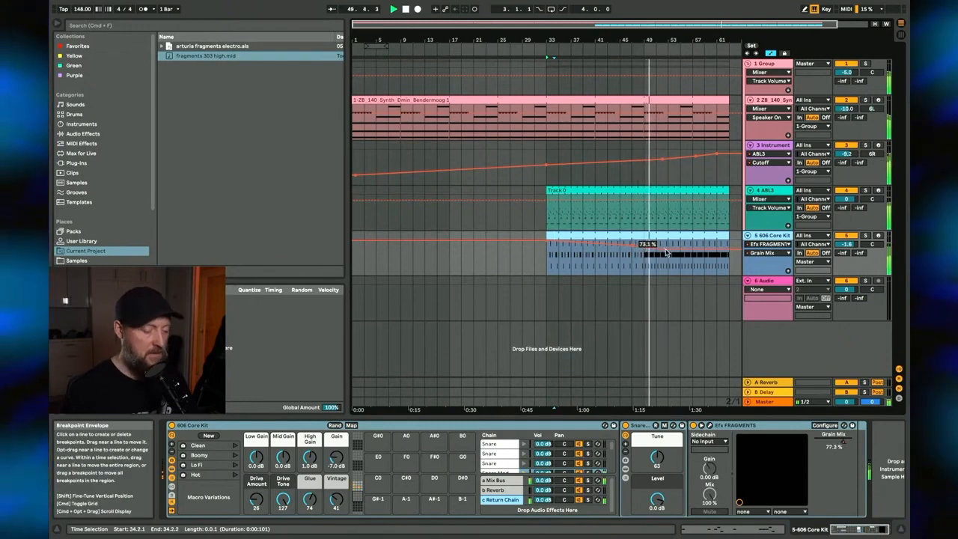
Step: Split the 606 Core Kit clip at bar 41 and activate the Snare Mod notes at 1.2 and 2.2 in its second part
click(531, 48)
drag(529, 38, 518, 36)
double_click(519, 233)
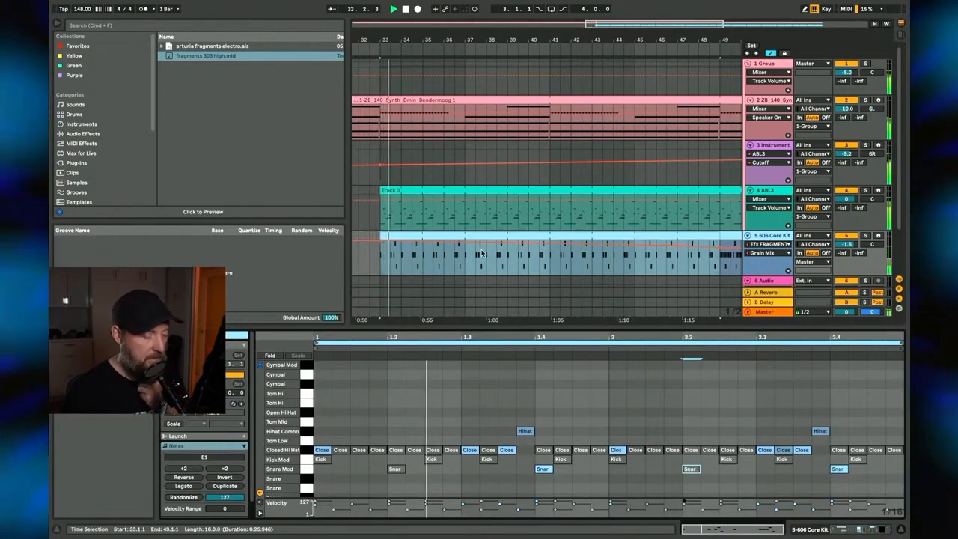
click(552, 253)
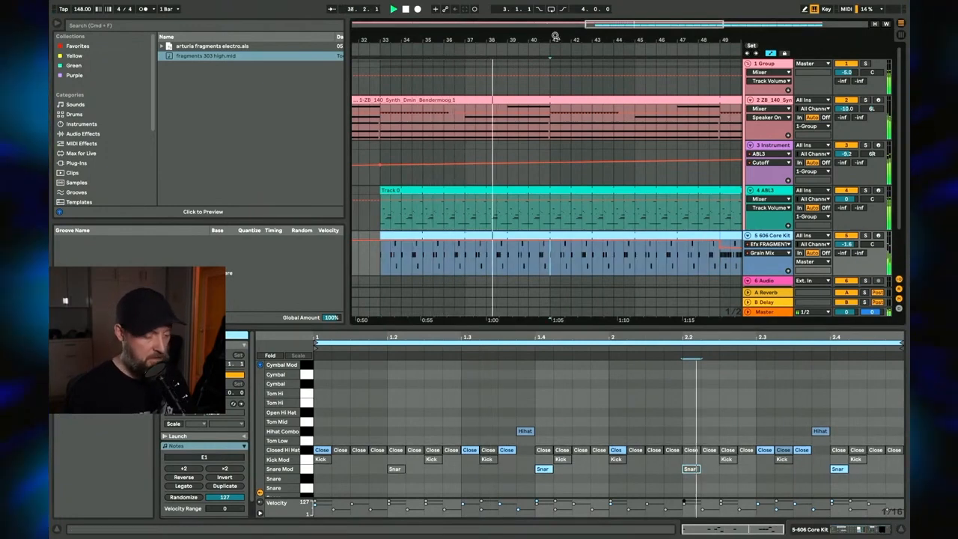
click(395, 470)
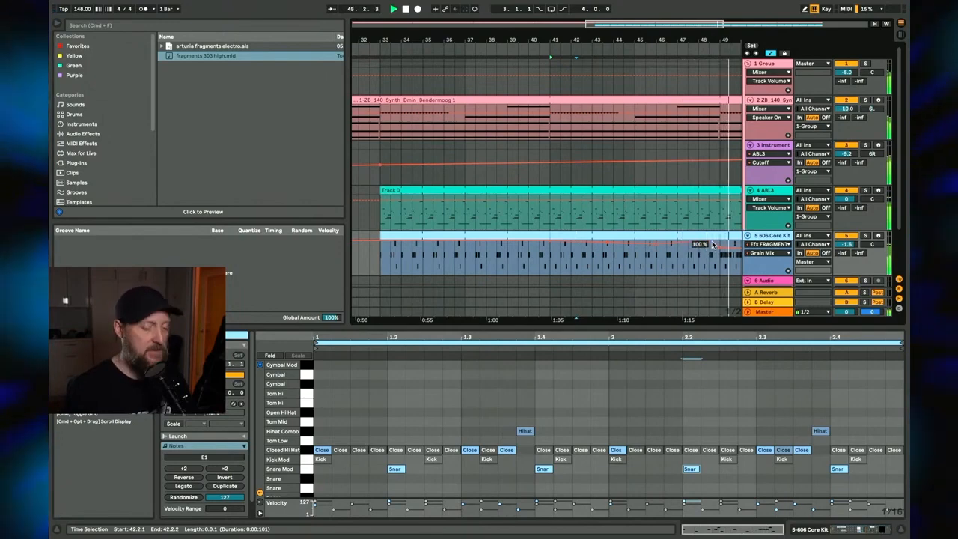
Step: Extend the synth pad and ABL3 clips to bar 68 and lengthen the 606 Core Kit clip past bar 63
drag(685, 44, 620, 39)
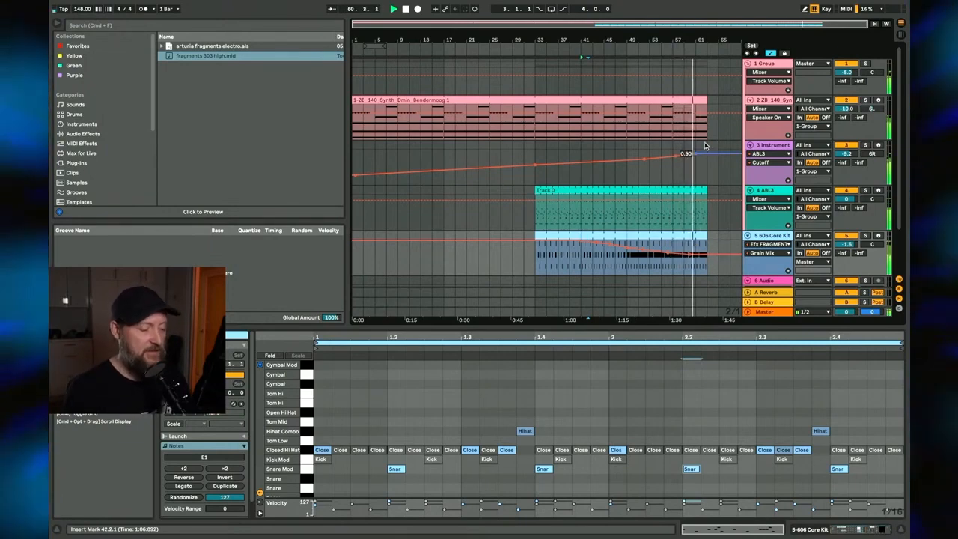
drag(708, 41, 689, 60)
drag(687, 100, 738, 100)
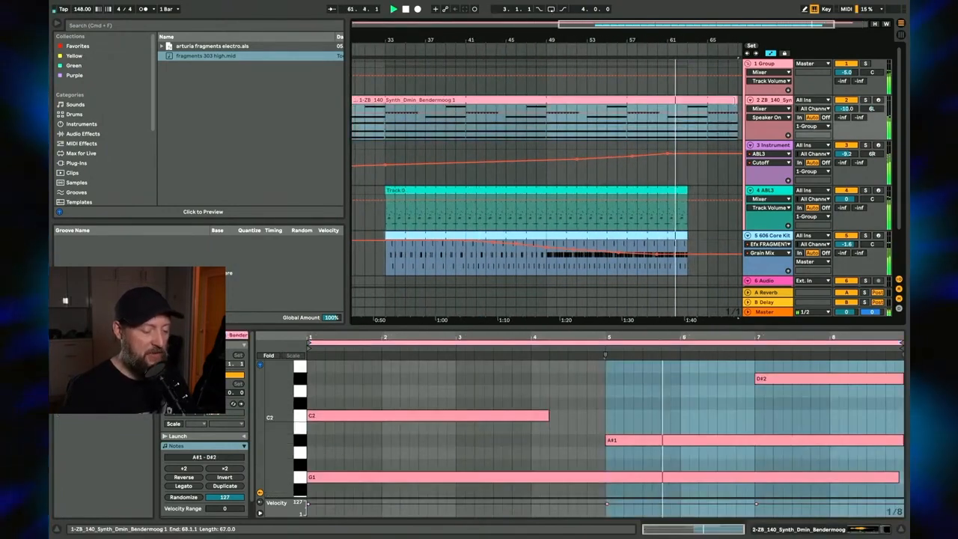
drag(687, 190, 738, 198)
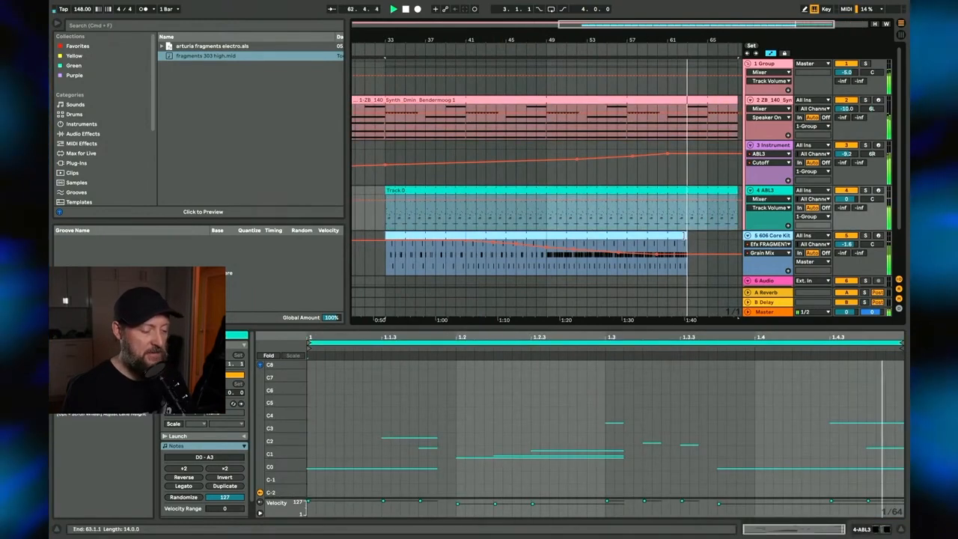
drag(688, 235, 762, 247)
Step: Launch the 606 Core Kit's fourth, first and third session clips with recording on, and return the track to arrangement playback
key(Tab)
click(573, 66)
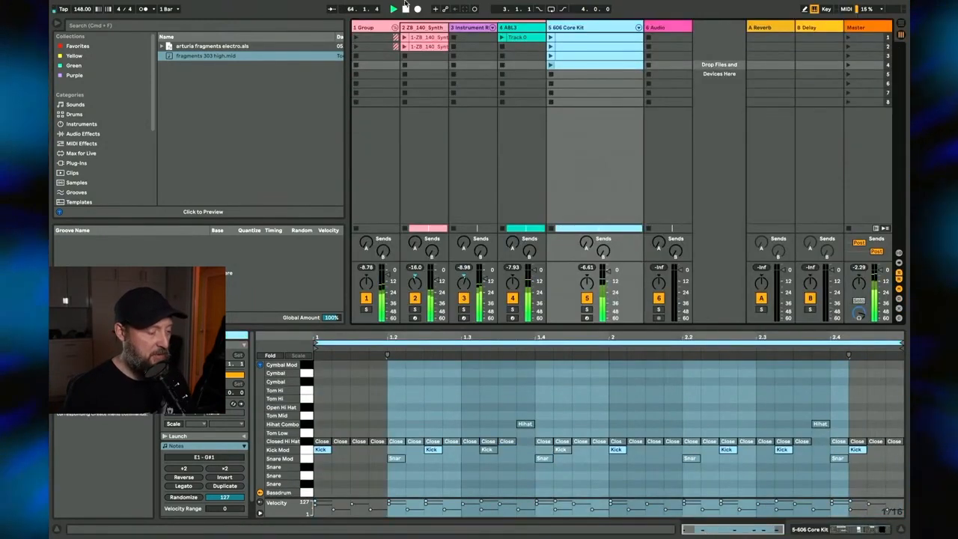
click(550, 64)
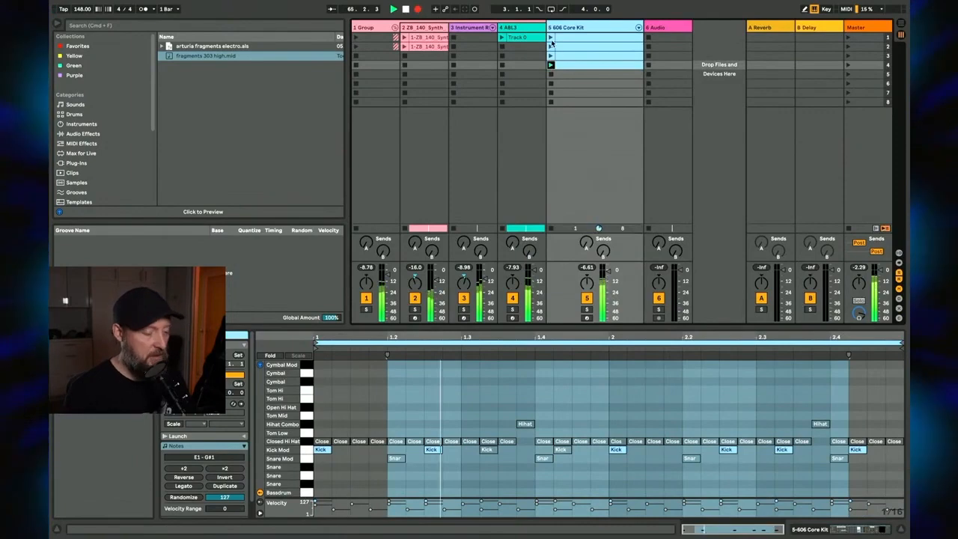
click(550, 38)
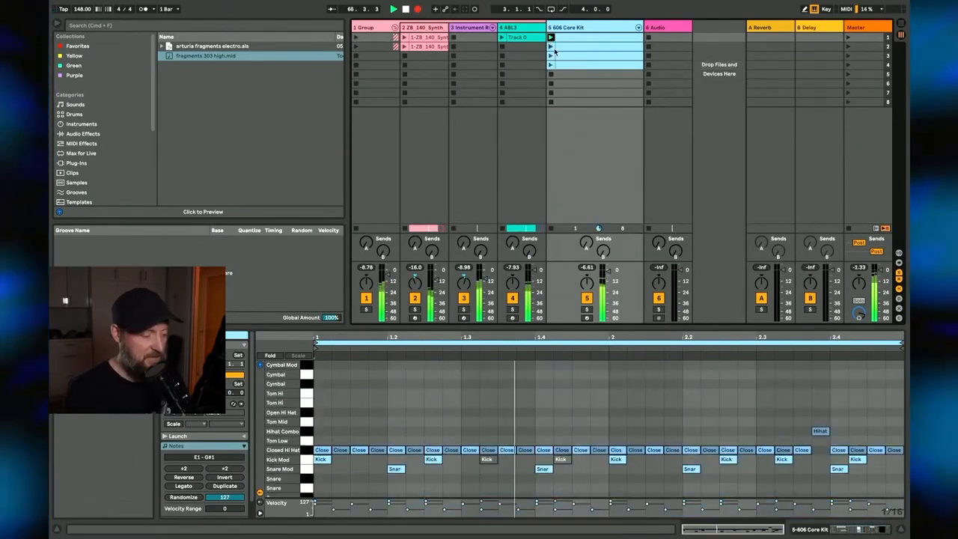
click(552, 56)
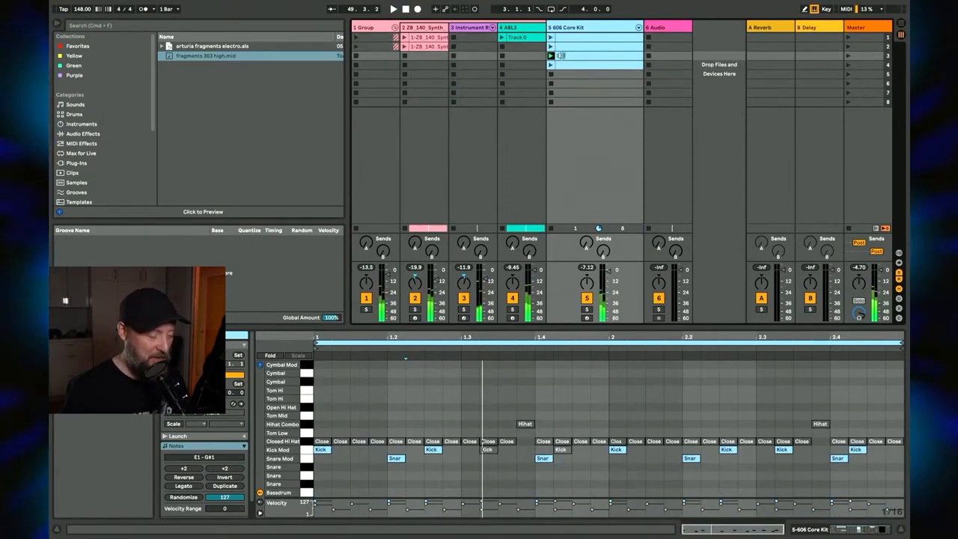
key(Tab)
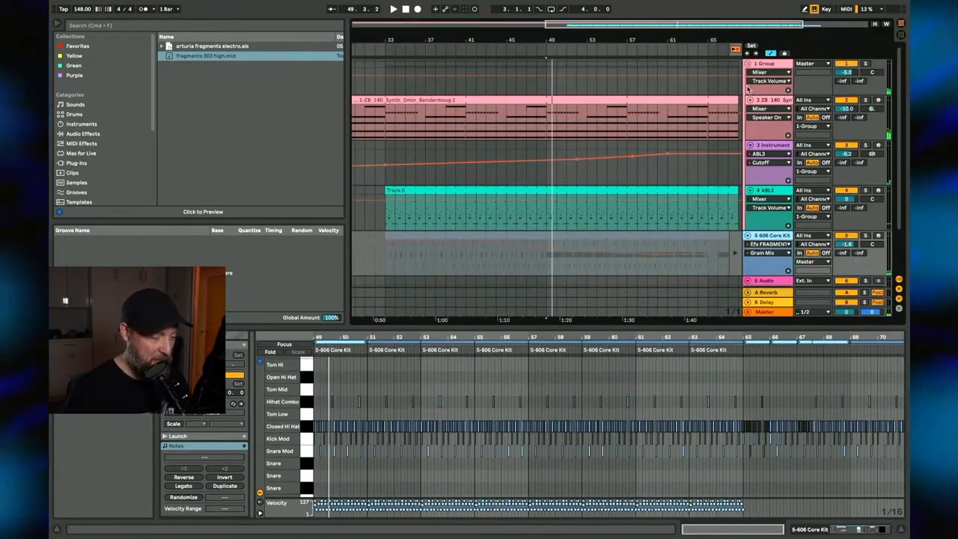
click(736, 51)
Step: Extend the start of the 606 Core Kit clip at bar 66 back to bar 65 and activate its Kick Mod notes
scroll(665, 131, down, 2)
scroll(665, 130, right, 1)
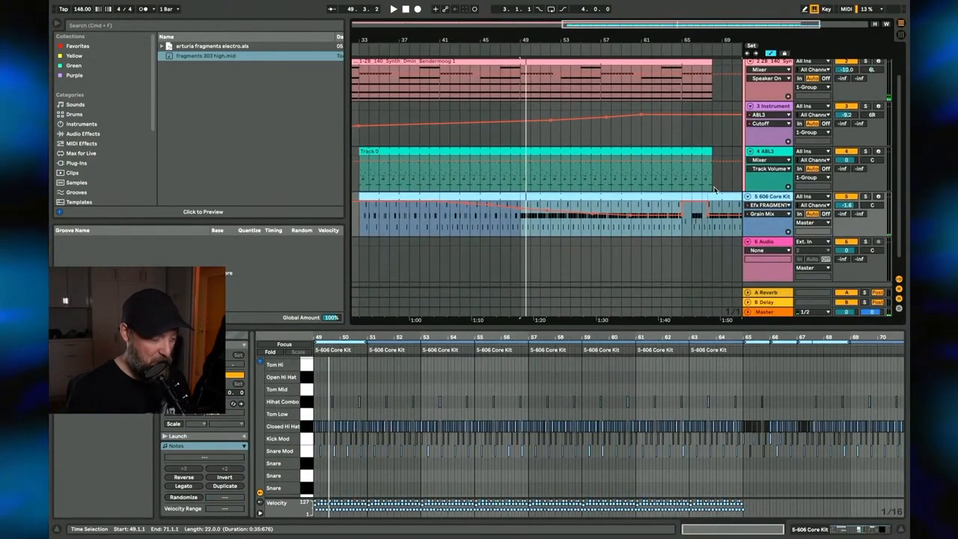
scroll(704, 228, right, 1)
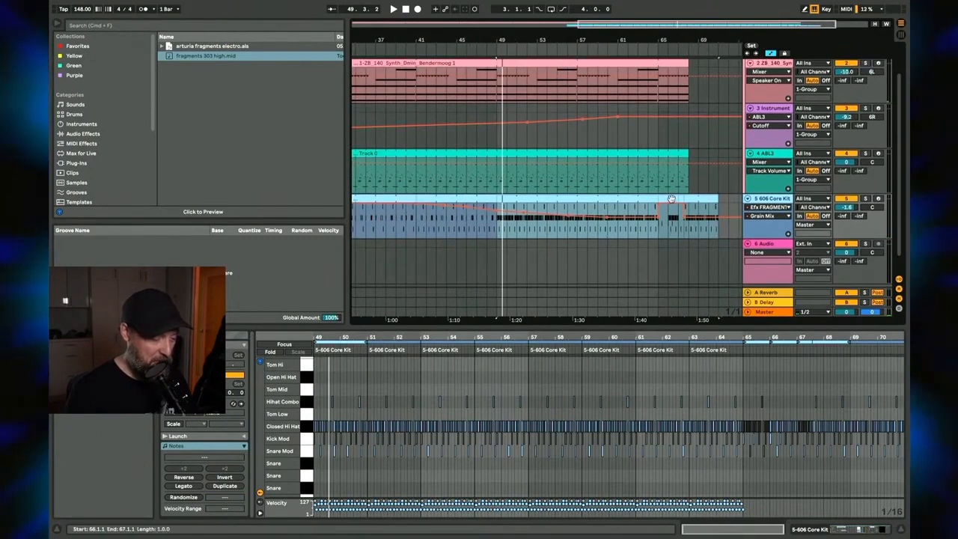
click(672, 199)
click(659, 203)
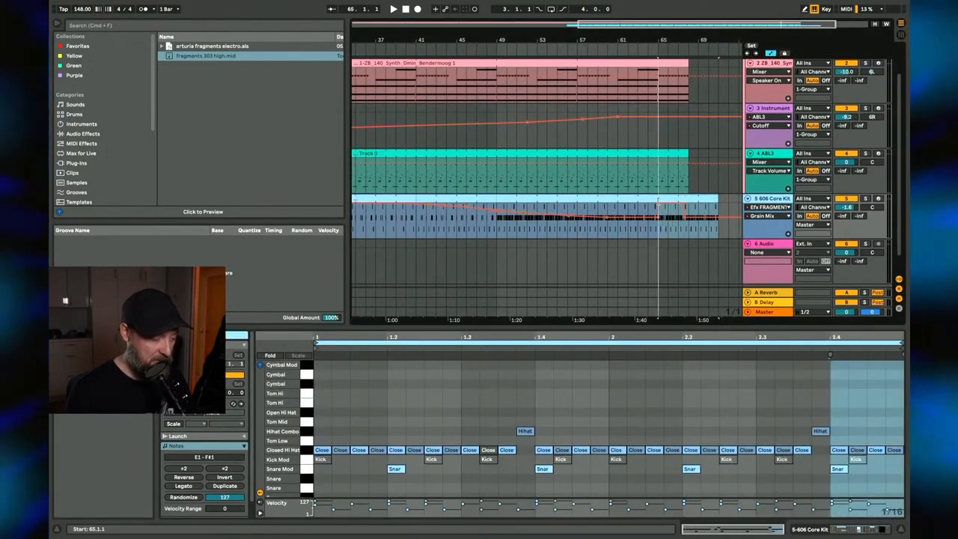
scroll(323, 483, down, 1)
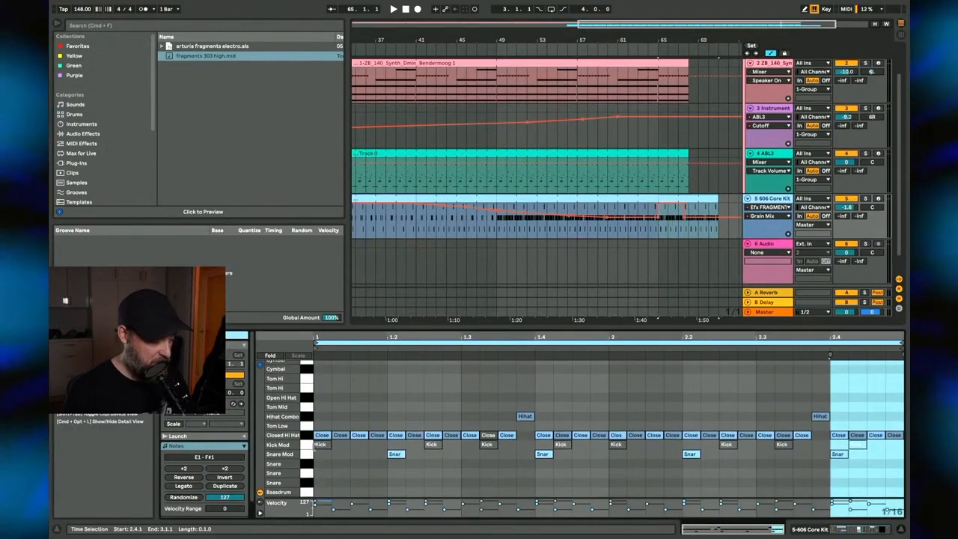
click(311, 448)
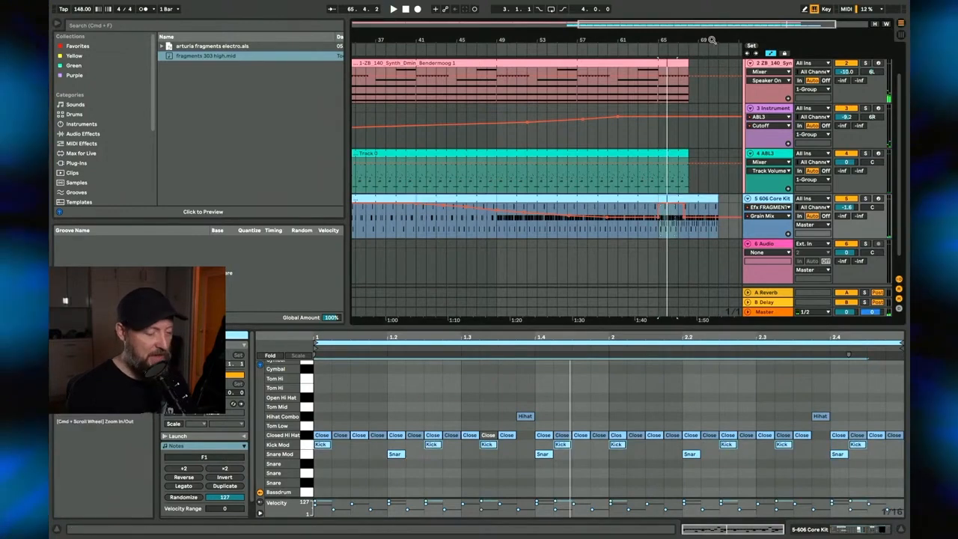
Step: Lock the envelopes and remove the Grain Mix jump to 100% between bar 65 and about bar 67.5 on the 606 Core Kit
drag(712, 39, 712, 38)
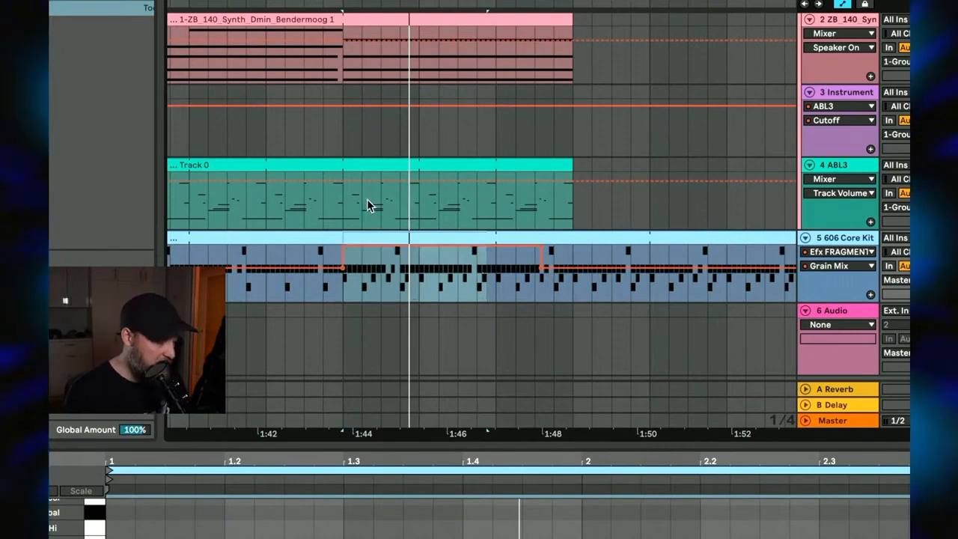
scroll(368, 204, down, 3)
scroll(368, 203, up, 5)
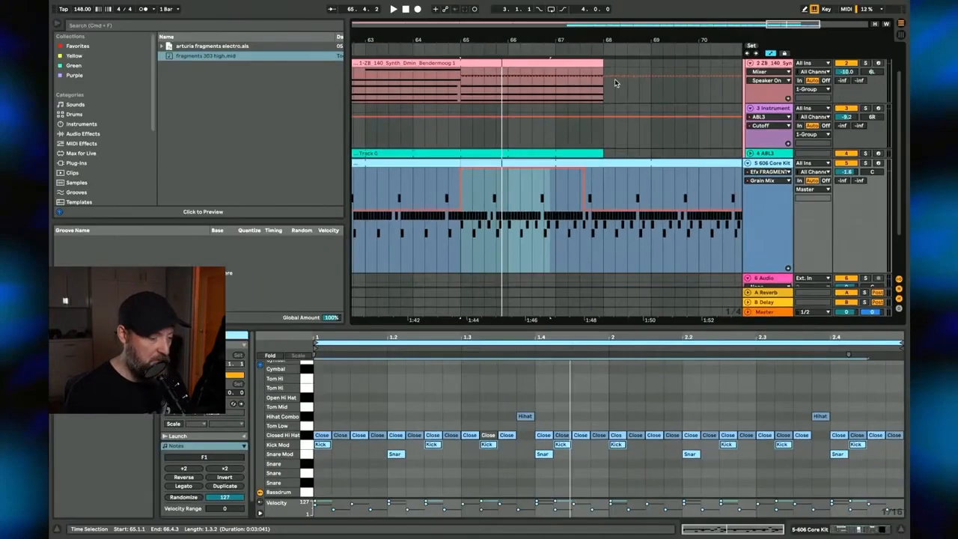
click(785, 54)
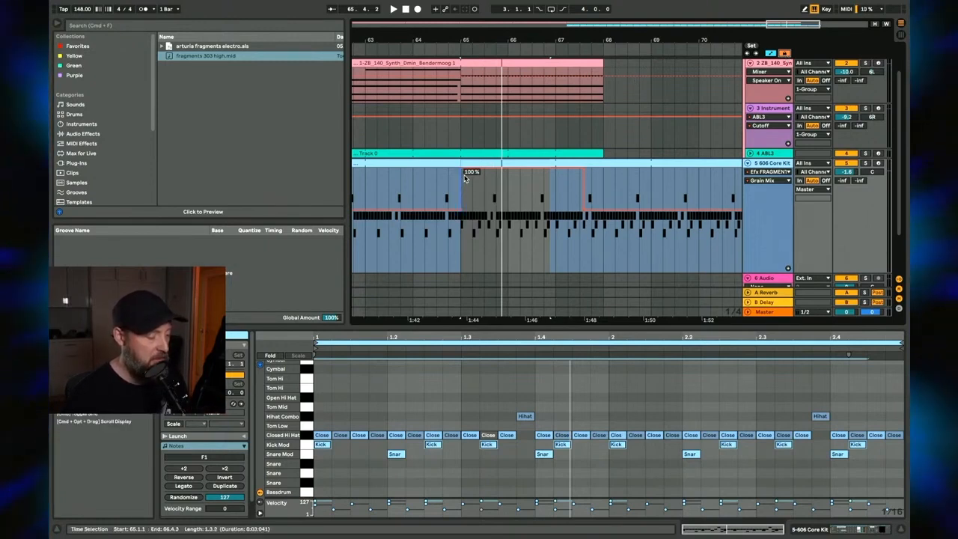
click(474, 202)
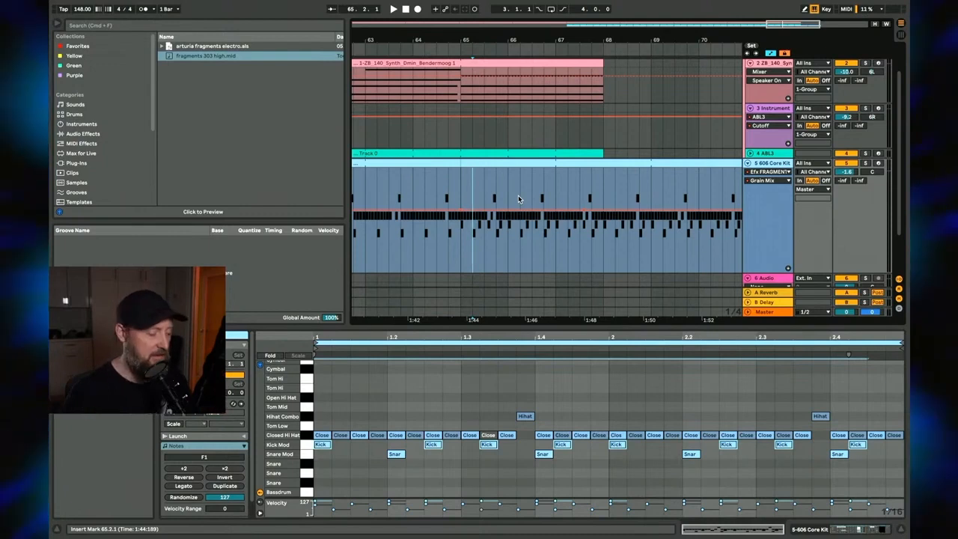
Step: Play the arrangement from bar 64 to audition the drum transition at bar 65
click(448, 236)
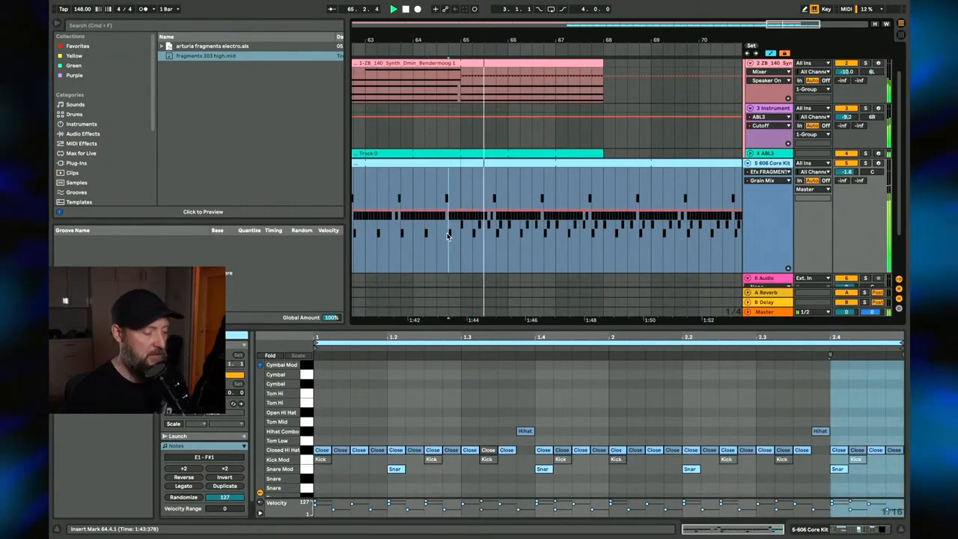
key(space)
key(space)
click(410, 251)
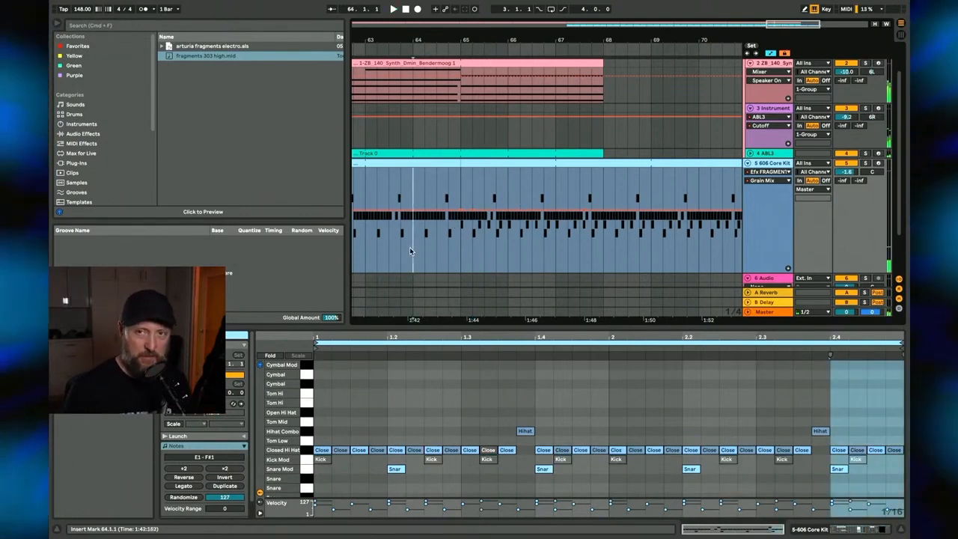
key(space)
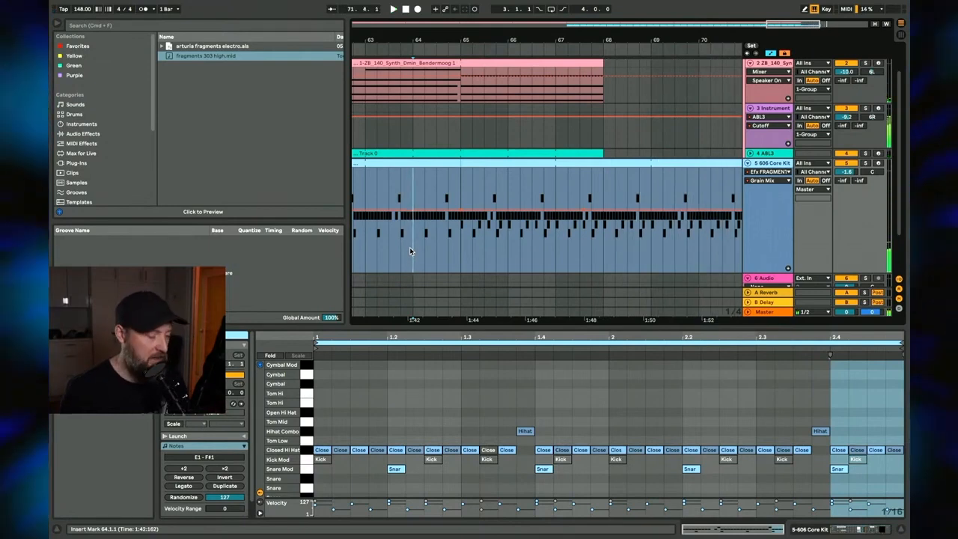
Step: Unfold the 4 ABL3 track in the full arrangement and open its ABL3 synth window clear of the clips
drag(519, 39, 519, 15)
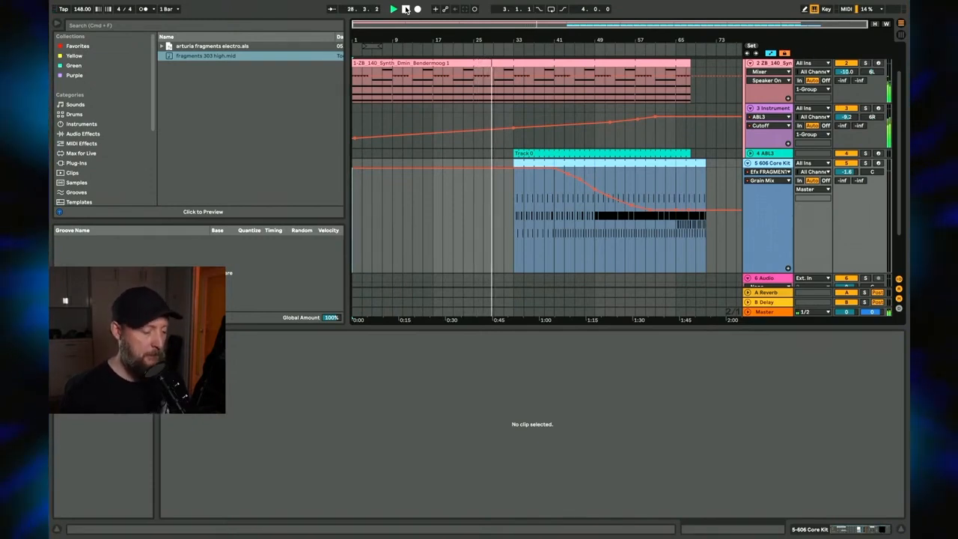
click(750, 153)
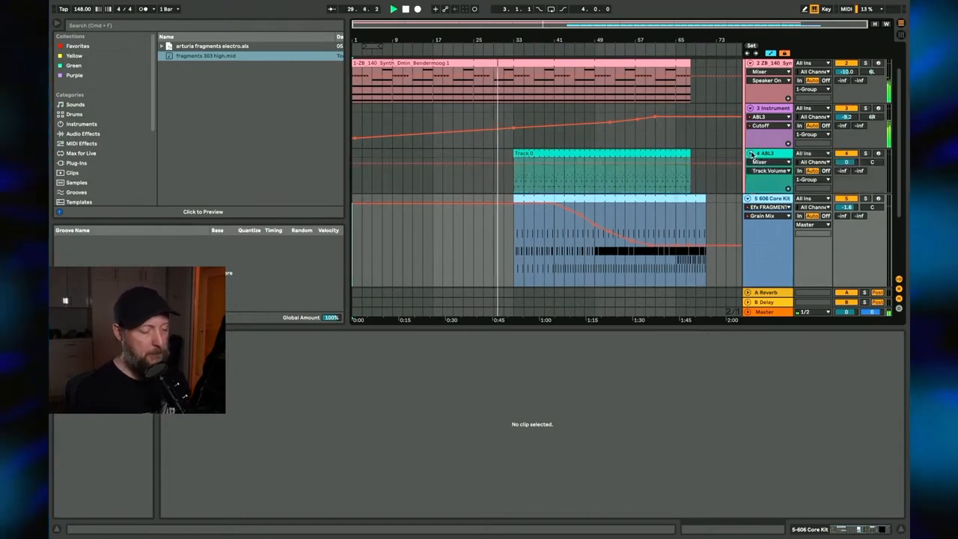
double_click(761, 155)
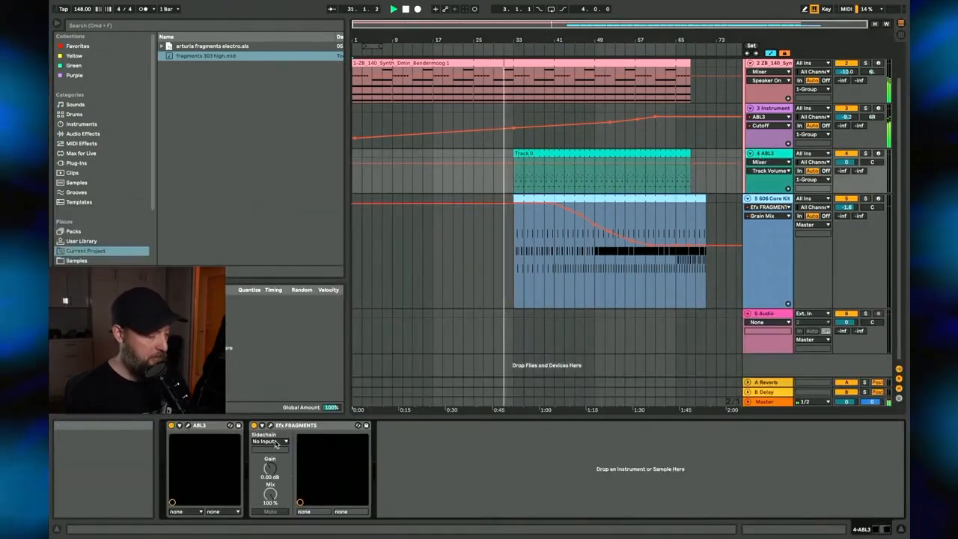
click(189, 426)
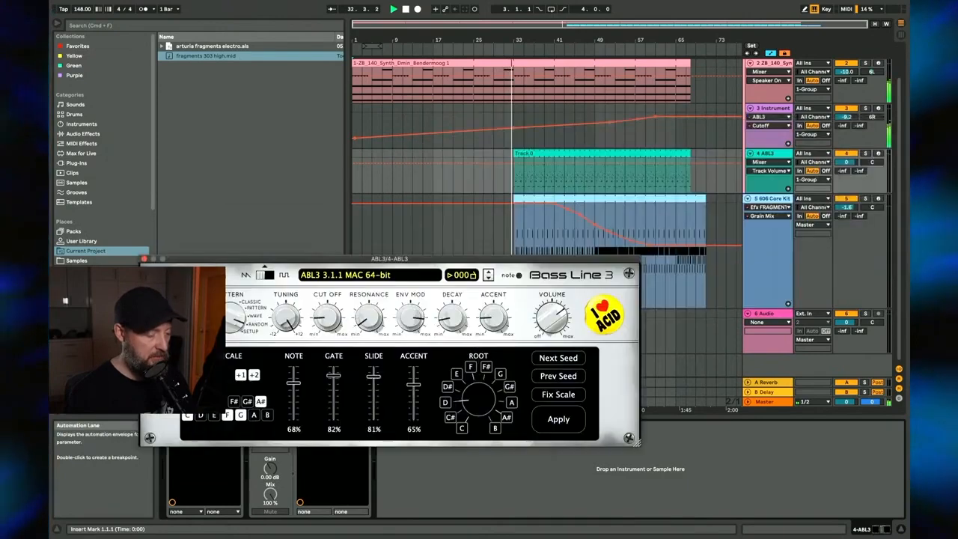
drag(249, 262, 273, 290)
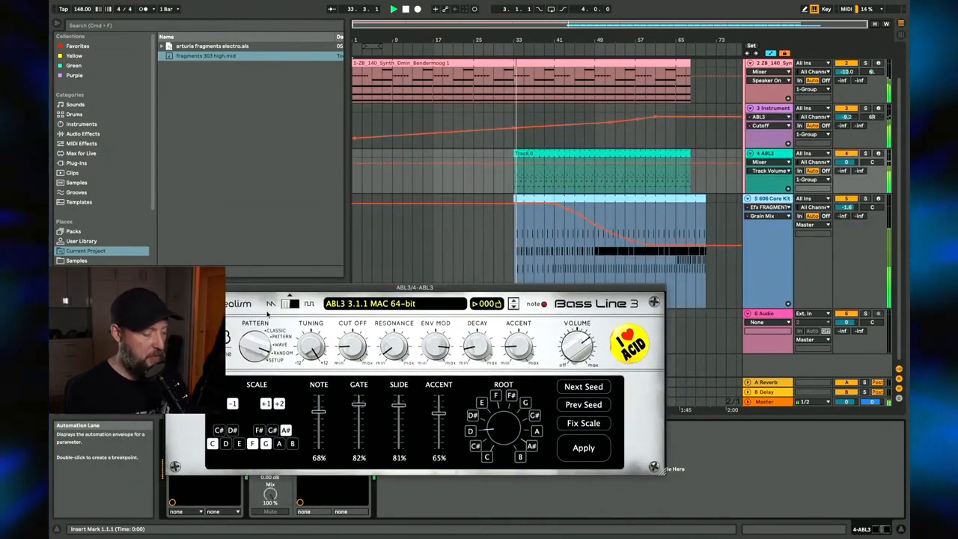
Step: Start recording and sweep the second ABL3's cutoff between 28% and 57%, raising its resonance up to 81%
drag(352, 348, 353, 341)
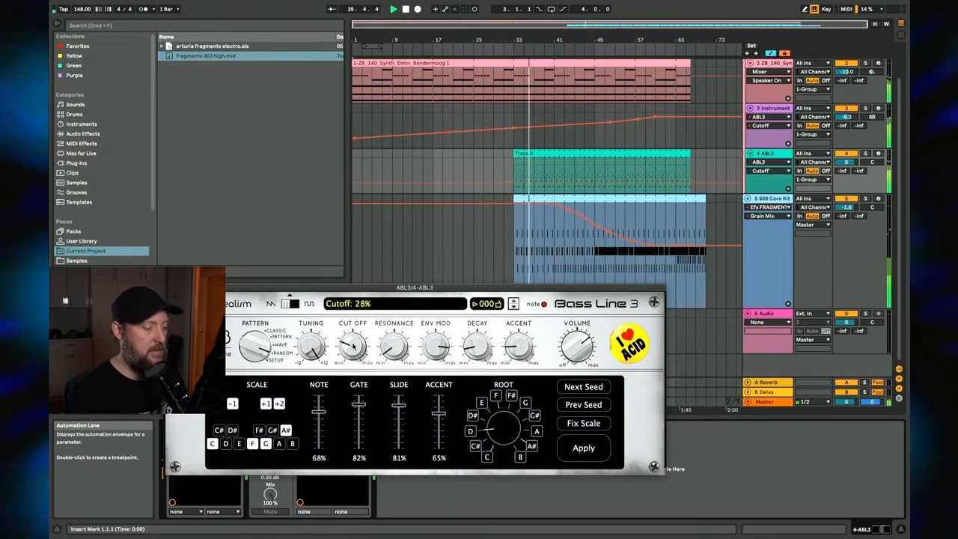
key(F9)
drag(353, 341, 352, 337)
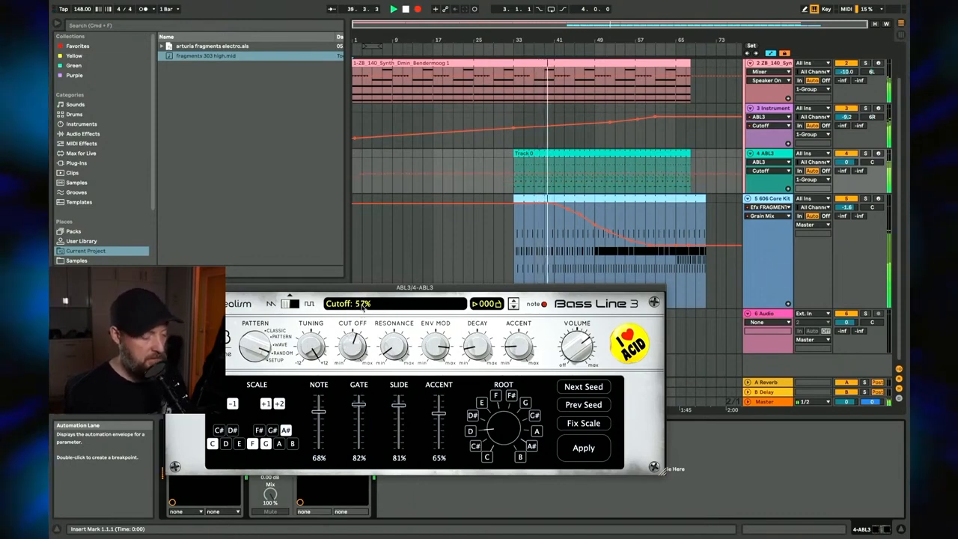
drag(363, 307, 362, 290)
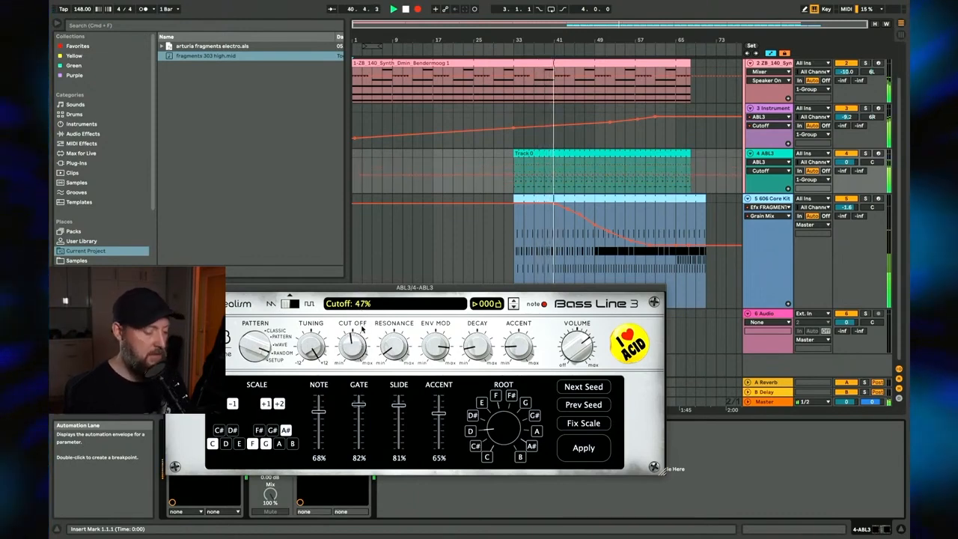
drag(380, 349, 390, 337)
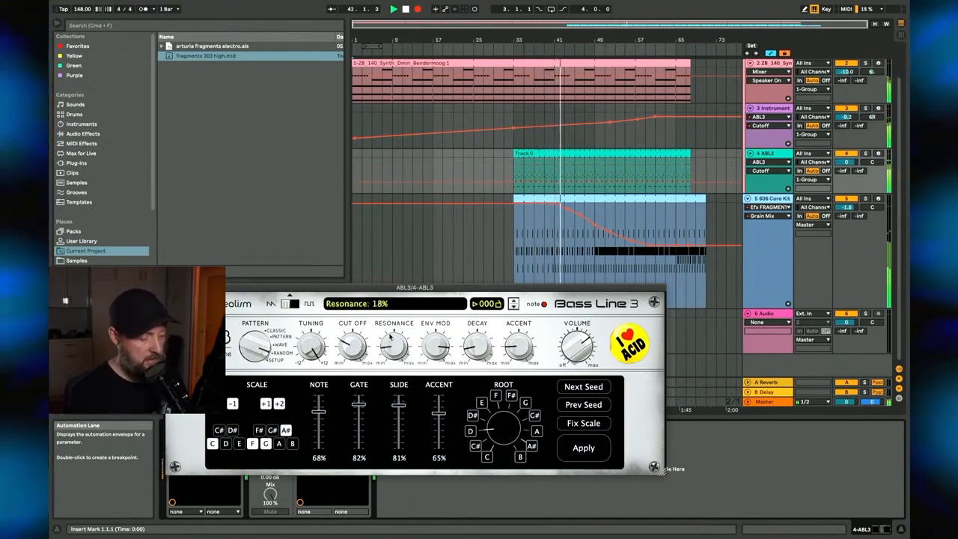
drag(392, 277, 356, 303)
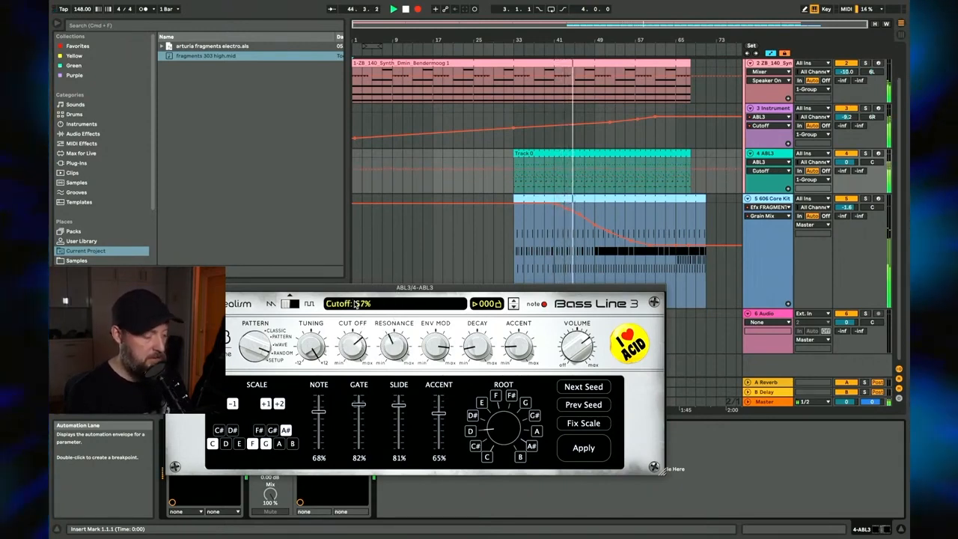
drag(392, 351, 396, 308)
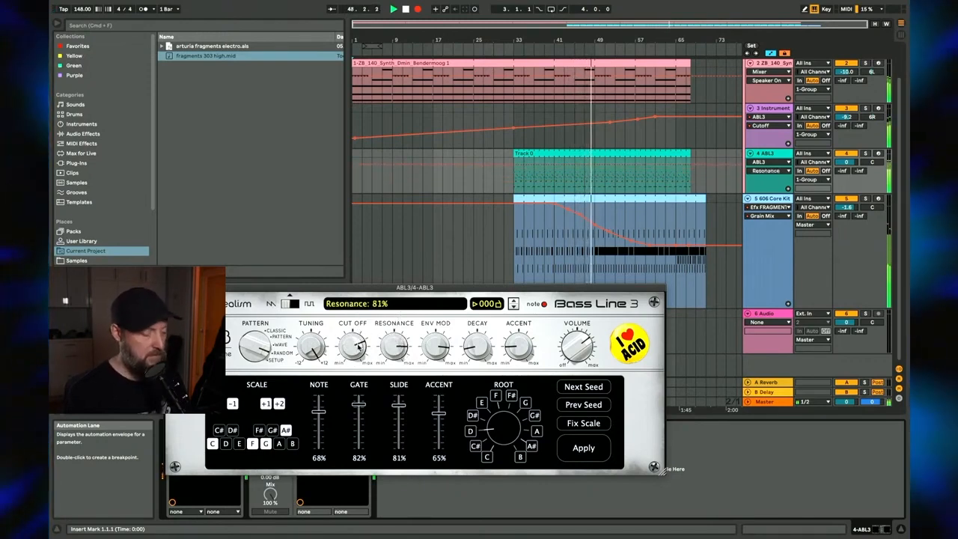
Step: Perform the second ABL3's knob moves through to bar 65, finishing with cutoff 31%, decay 78% and resonance 20%
drag(359, 346, 358, 404)
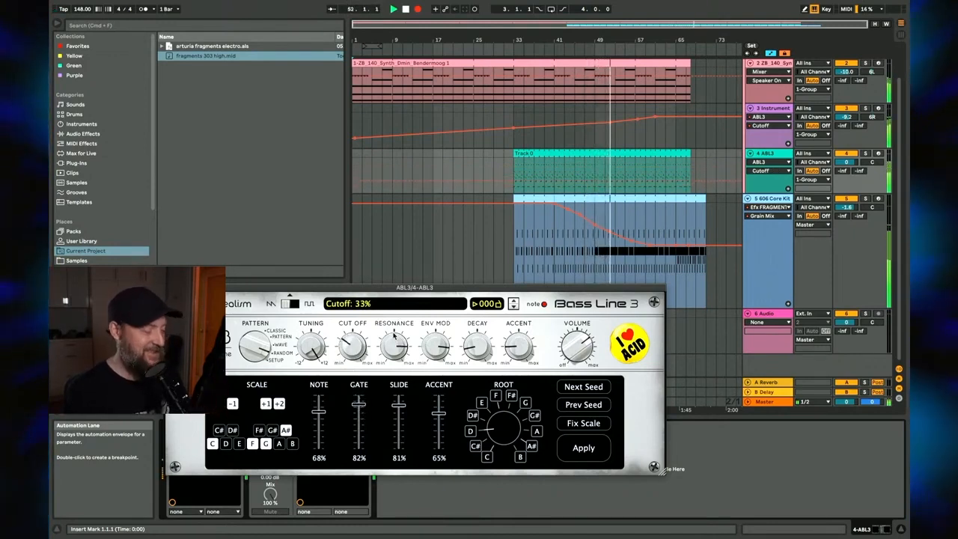
drag(395, 361, 394, 411)
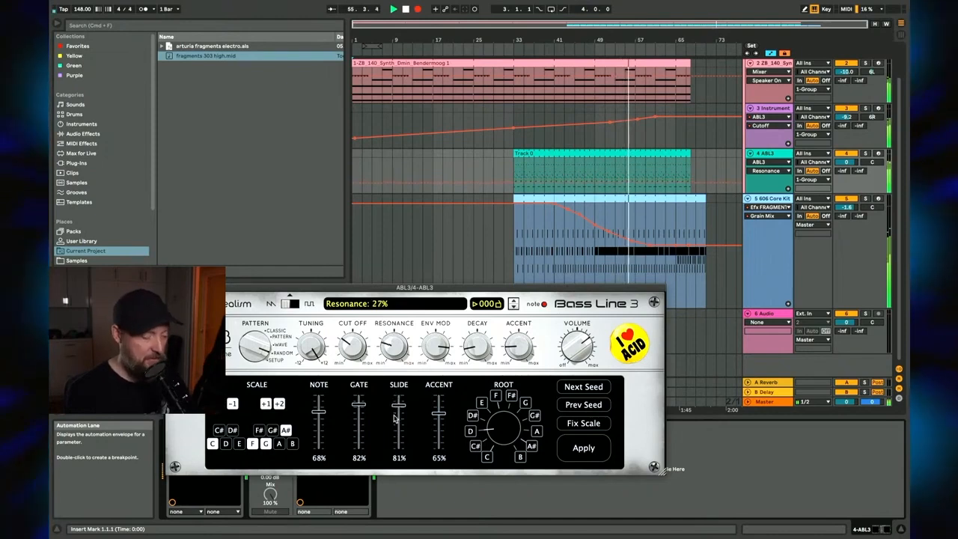
drag(478, 346, 427, 380)
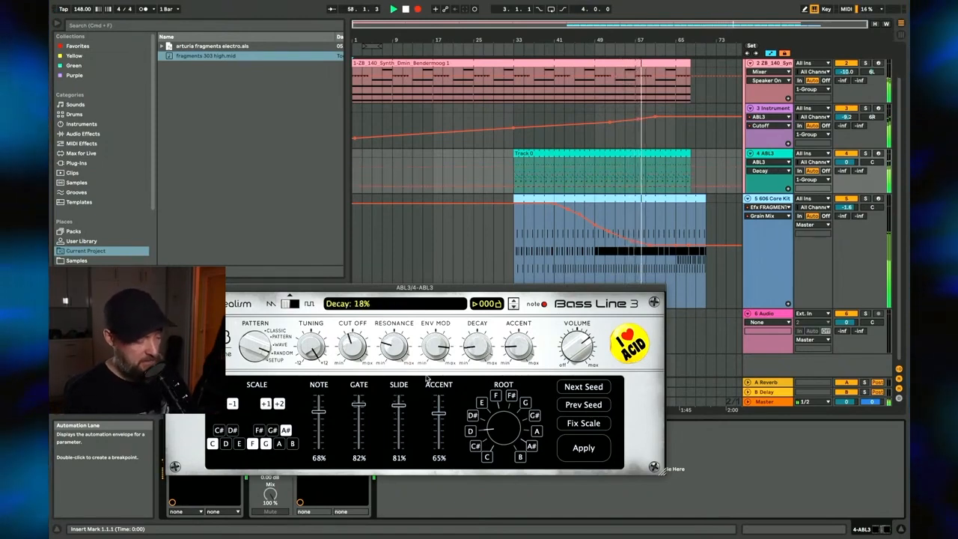
click(353, 346)
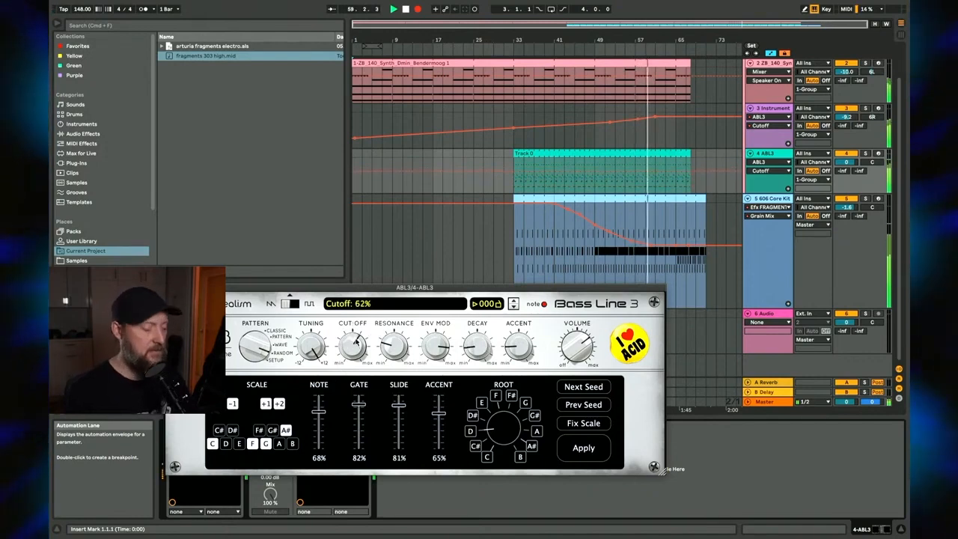
drag(388, 350, 400, 267)
drag(354, 346, 363, 399)
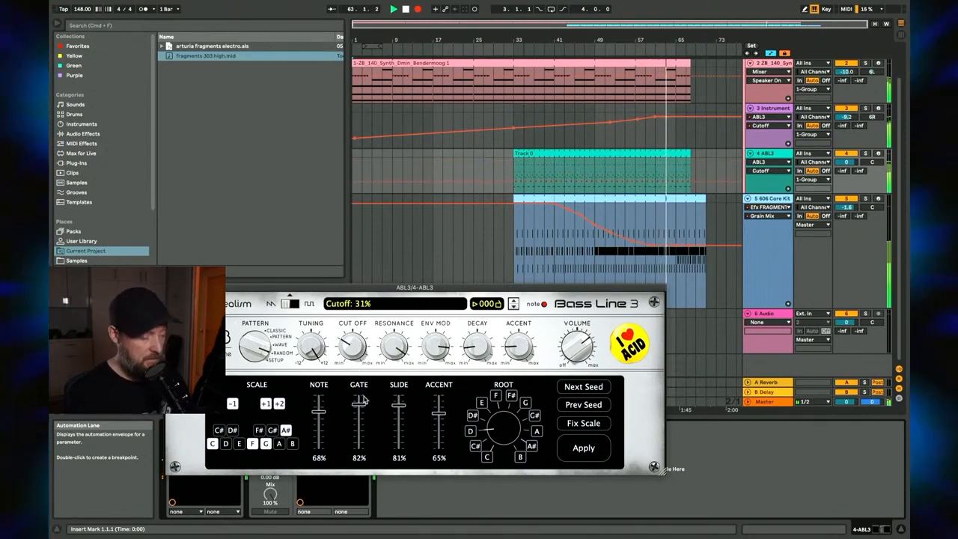
drag(477, 345, 432, 315)
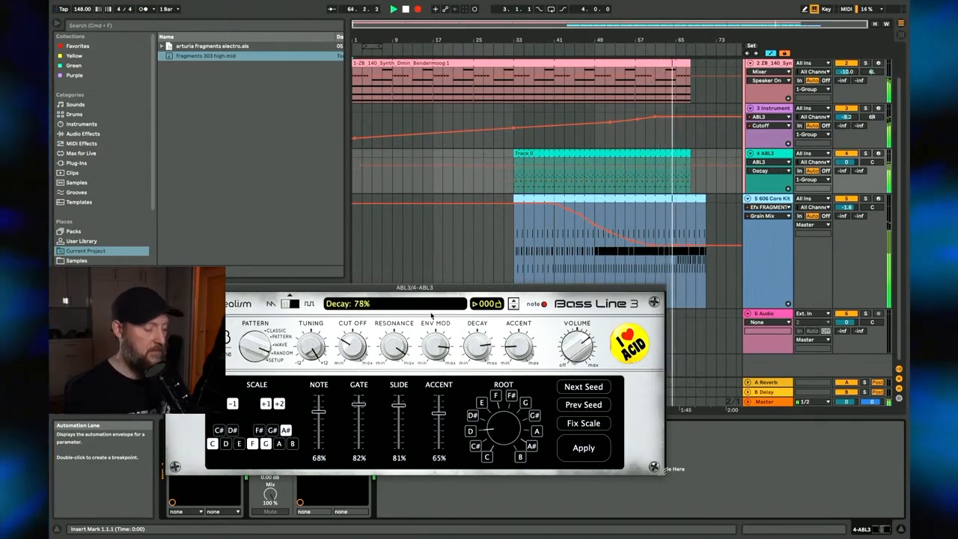
drag(394, 346, 390, 437)
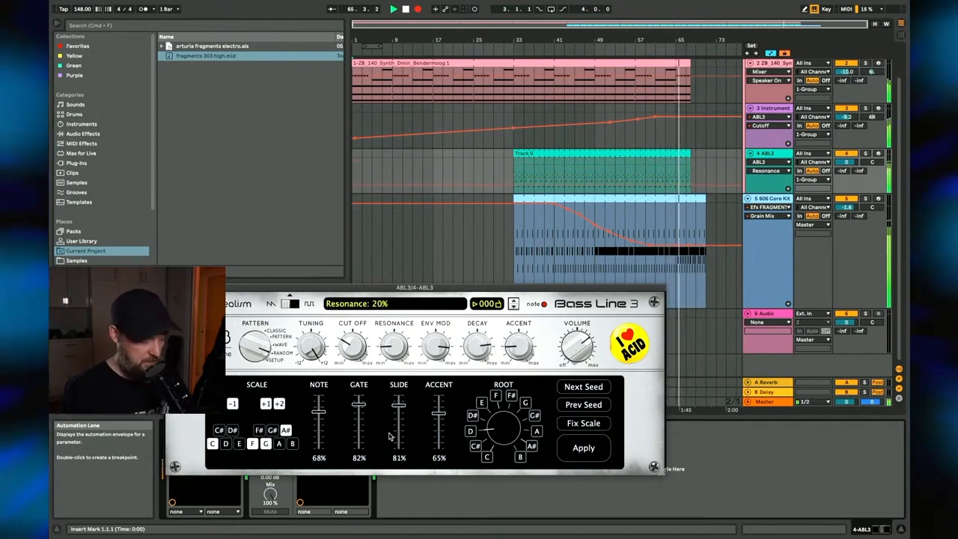
Step: Add Cutoff breakpoints near bars 64 and 65 on track 3, set the latter to about 0.84, and audition from bars 49 and 61
click(672, 116)
drag(677, 117, 676, 134)
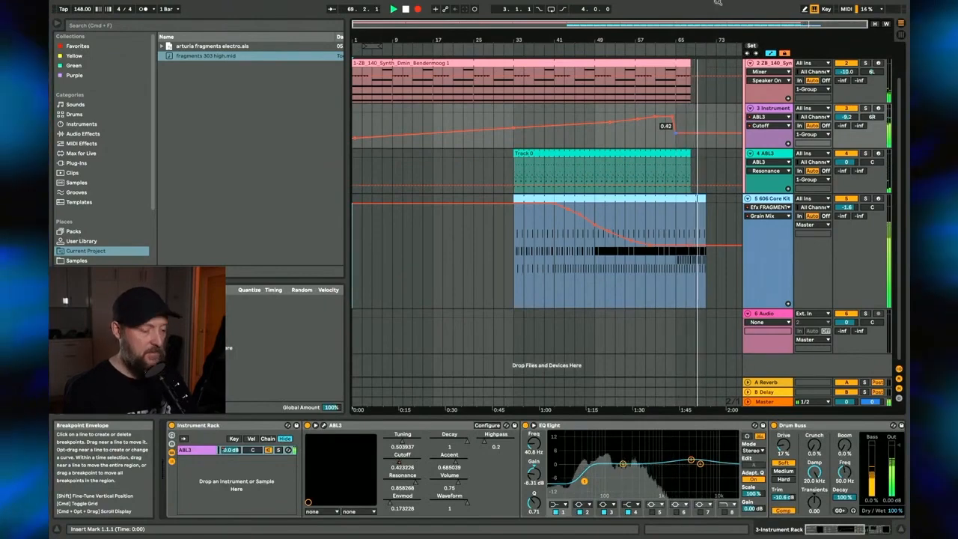
drag(687, 38, 653, 49)
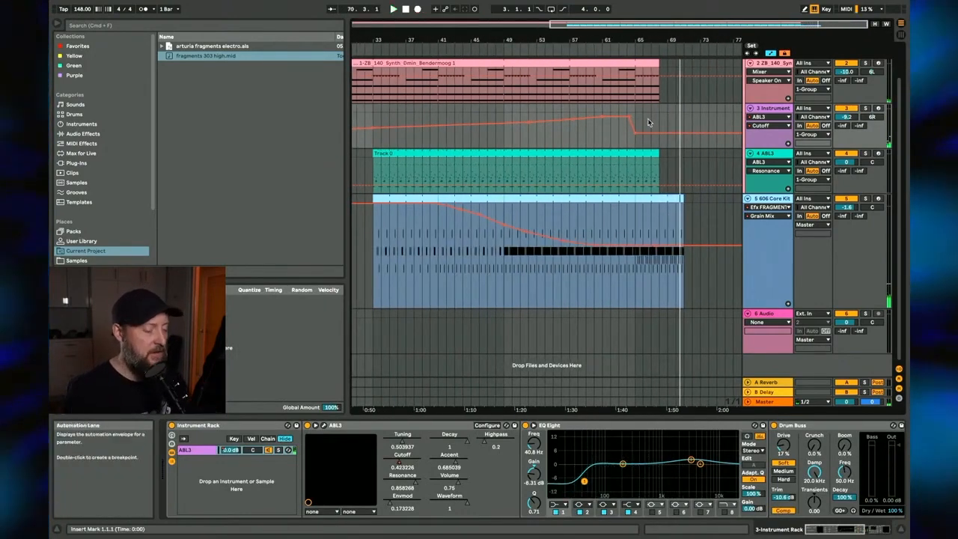
drag(636, 133, 636, 113)
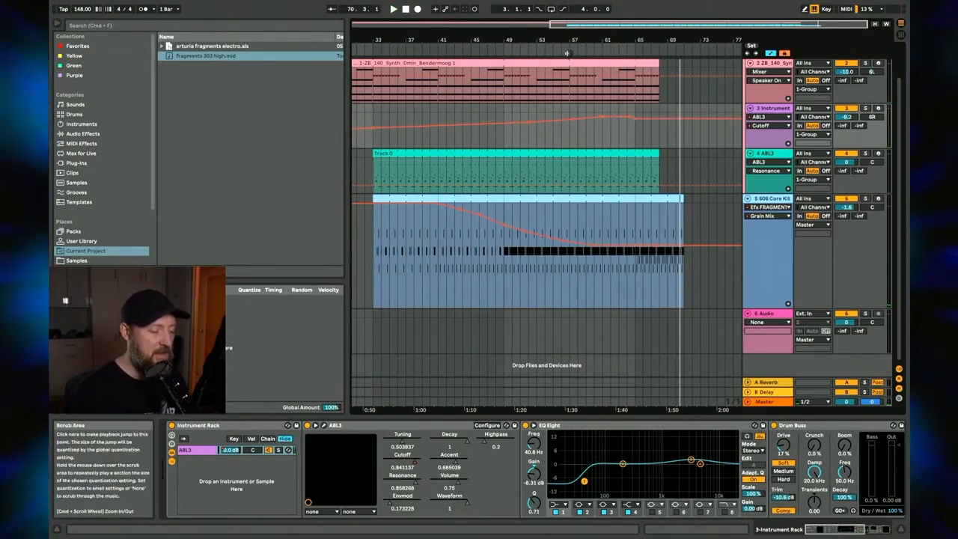
click(501, 50)
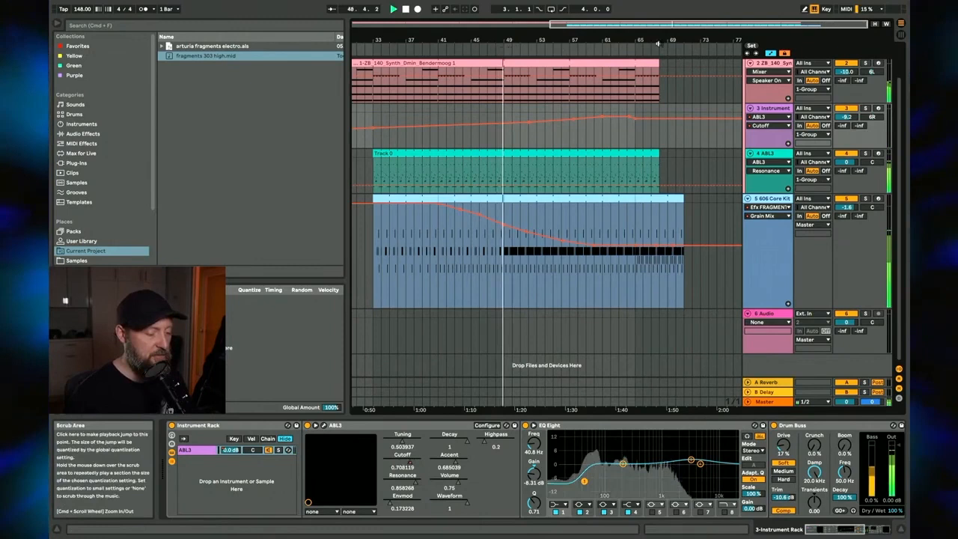
click(604, 50)
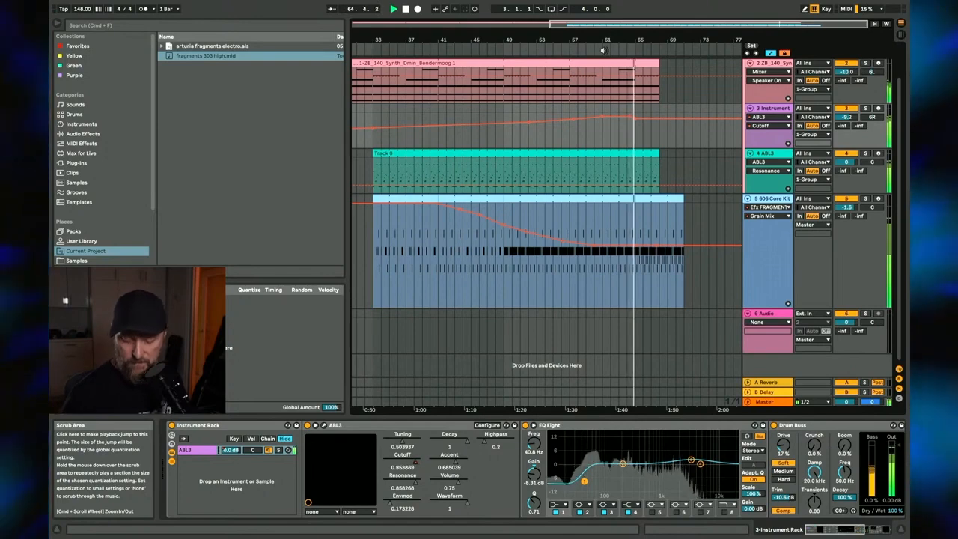
Step: Extend the synth pad clip to bar 73, split it at bar 65 and deactivate the second part
drag(653, 41, 515, 55)
click(530, 64)
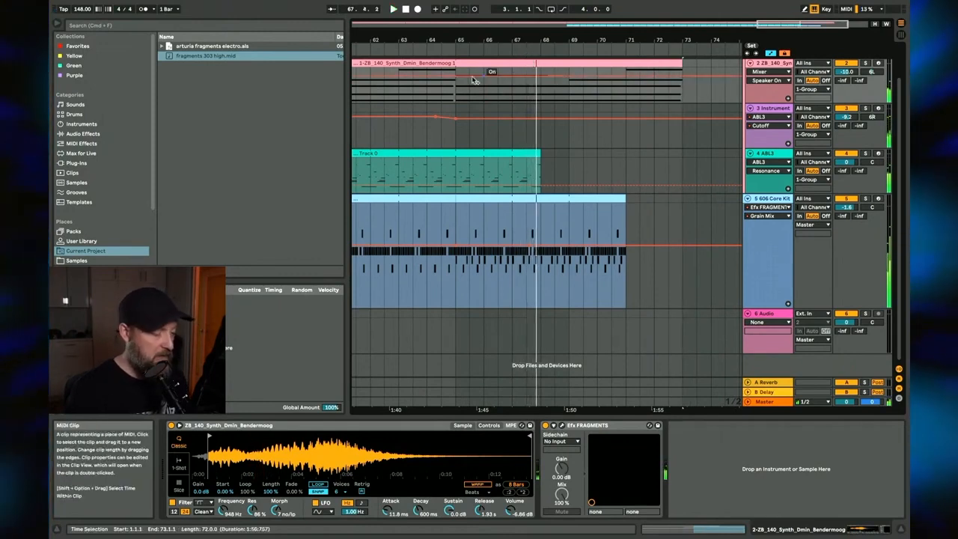
click(455, 98)
click(489, 61)
key(0)
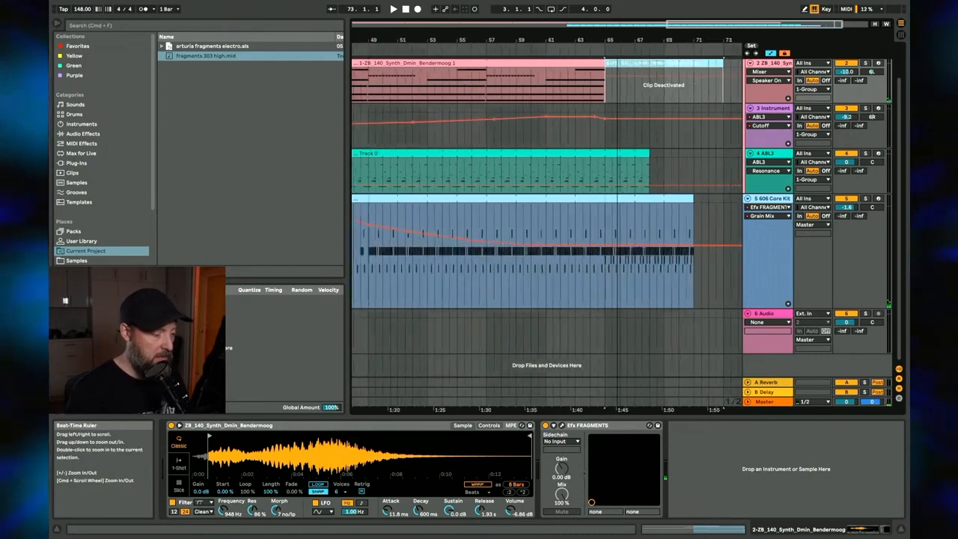
Step: Split the synth pad clip at bar 57 and transpose its bar 57 to 65 section upwards
key(Tab)
key(Tab)
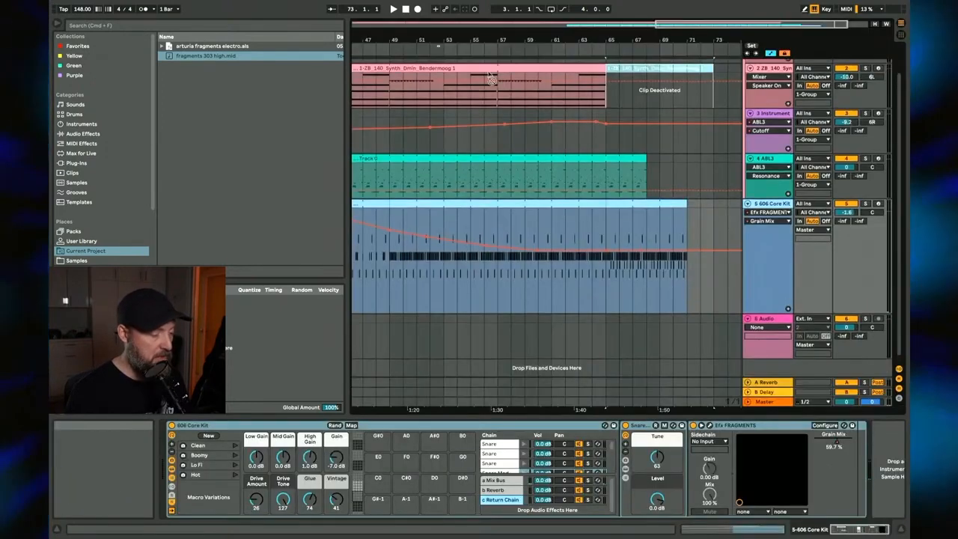
click(501, 94)
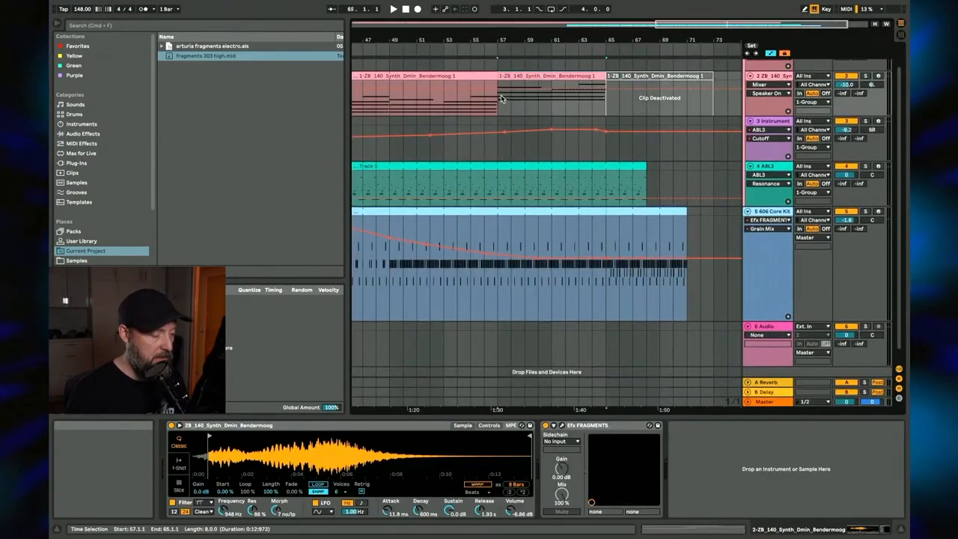
Step: Play the arrangement from bar 55 and set the synth pad track's volume to -9.0 dB
click(474, 50)
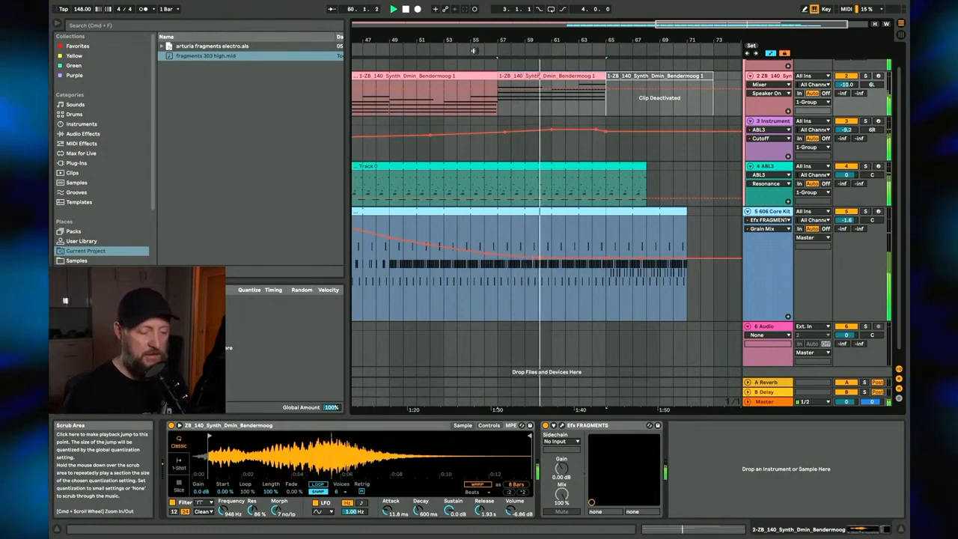
drag(847, 84, 838, 81)
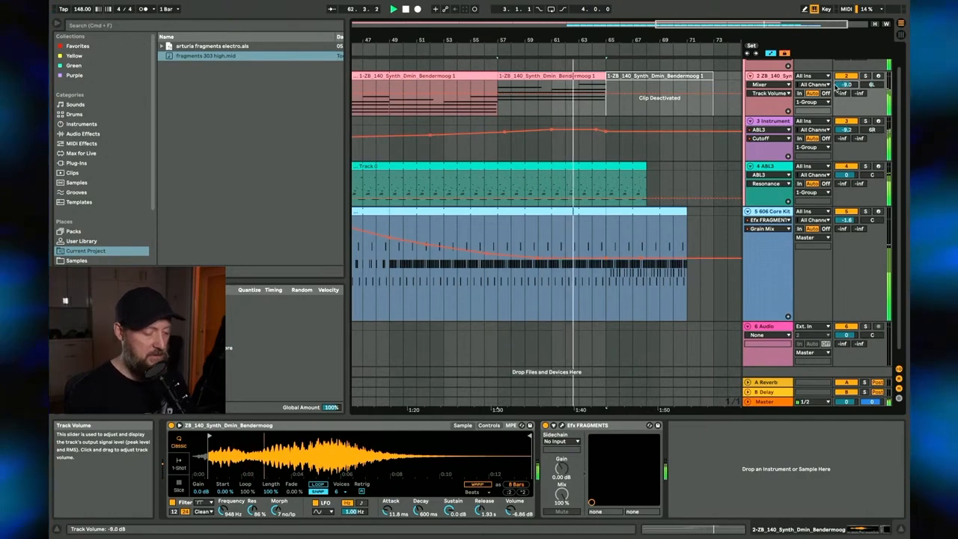
click(609, 234)
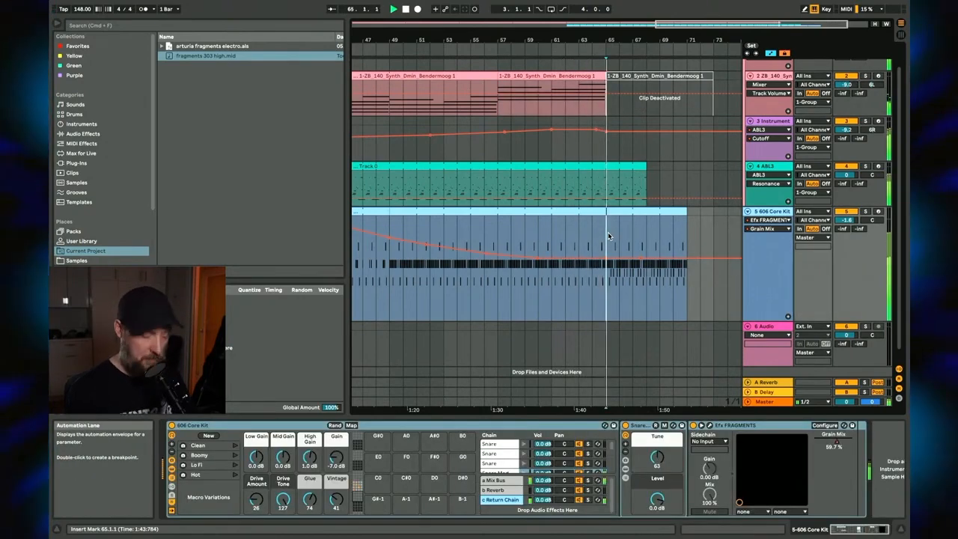
Step: Extend the 4 ABL3 clip to bar 72 and lower track 3's Cutoff breakpoint at bar 65 to about 0.20
drag(646, 166, 700, 168)
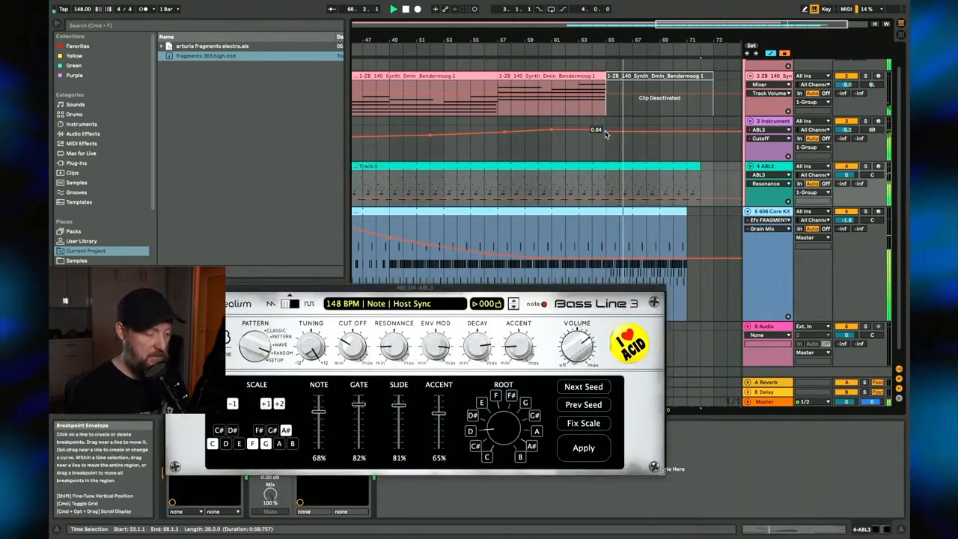
drag(605, 130, 606, 155)
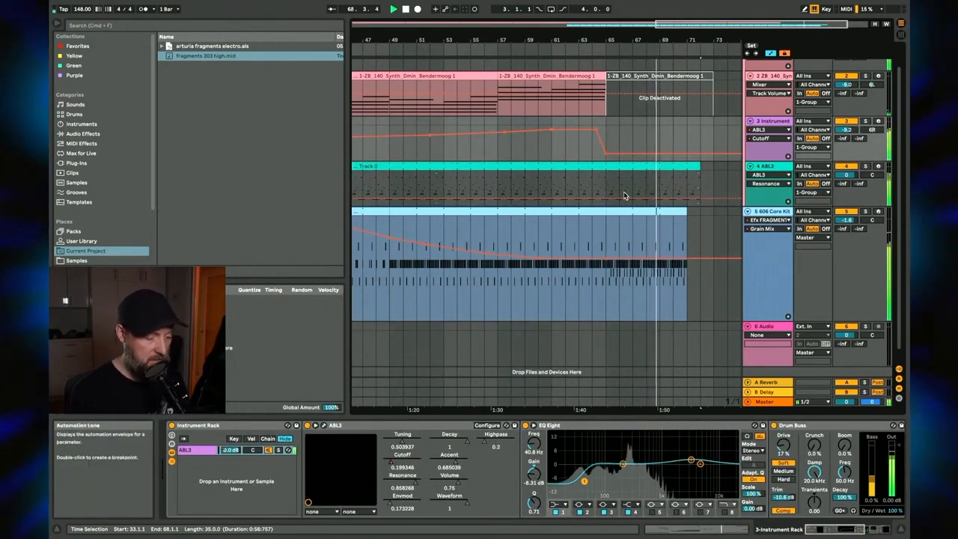
Step: Play the transition from about bar 61 and open the 606 Core Kit clip starting at bar 65 to inspect its closed hi-hat notes
scroll(625, 195, down, 1)
scroll(625, 196, right, 1)
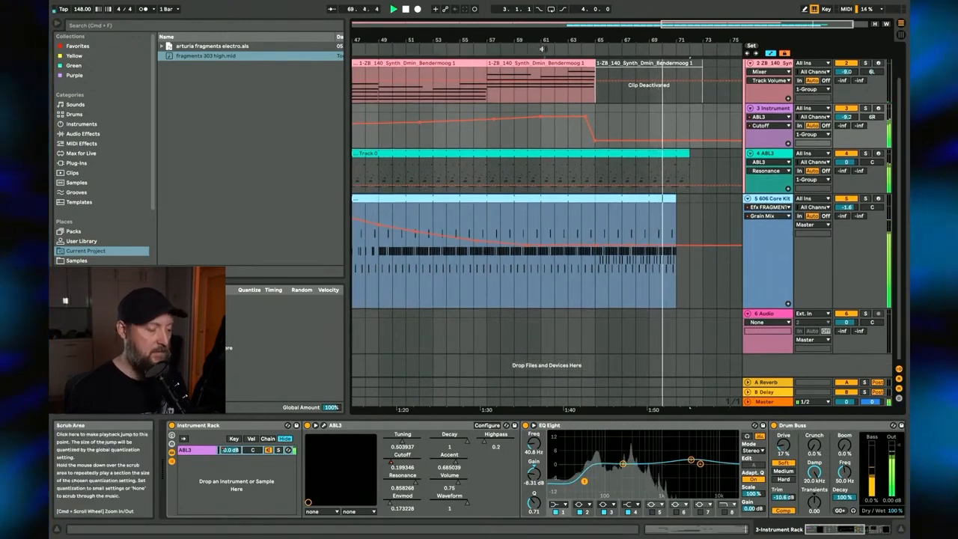
click(542, 48)
click(595, 220)
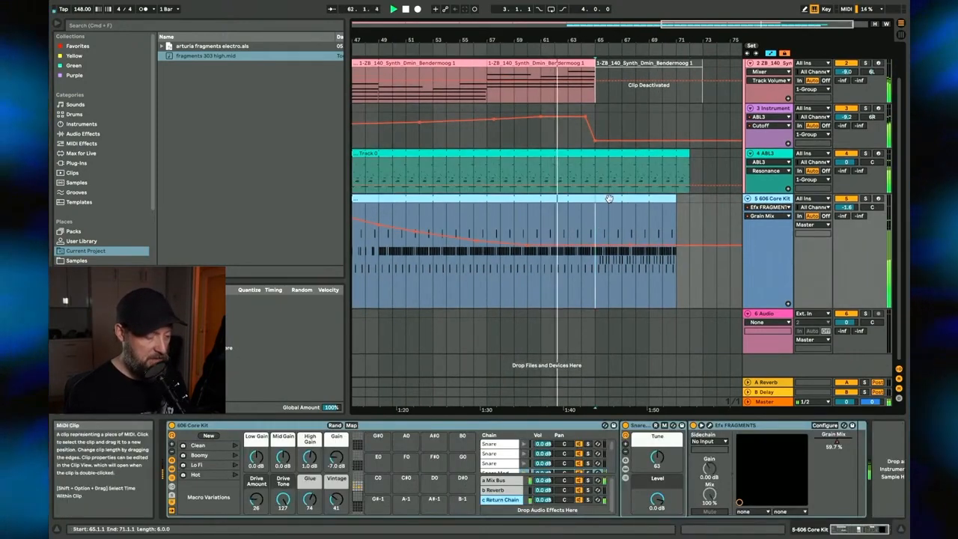
double_click(610, 198)
click(388, 404)
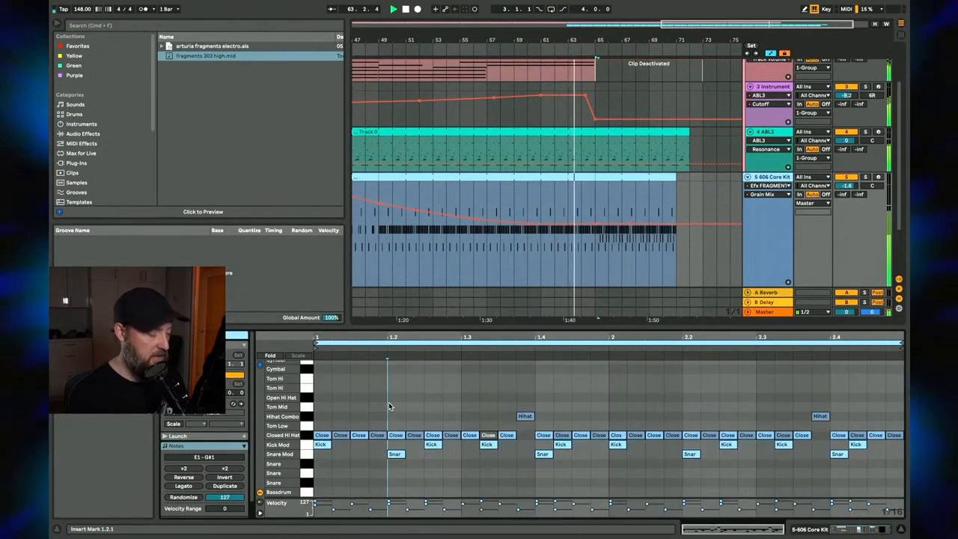
click(341, 434)
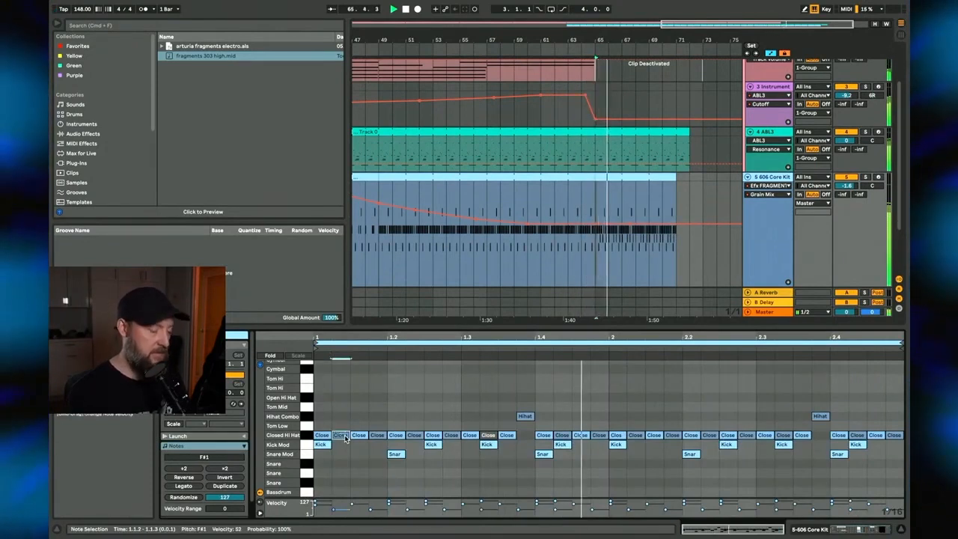
Step: Play the arrangement from bar 33 and switch track 4's ABL3 out of Pattern MIDI mode
click(680, 153)
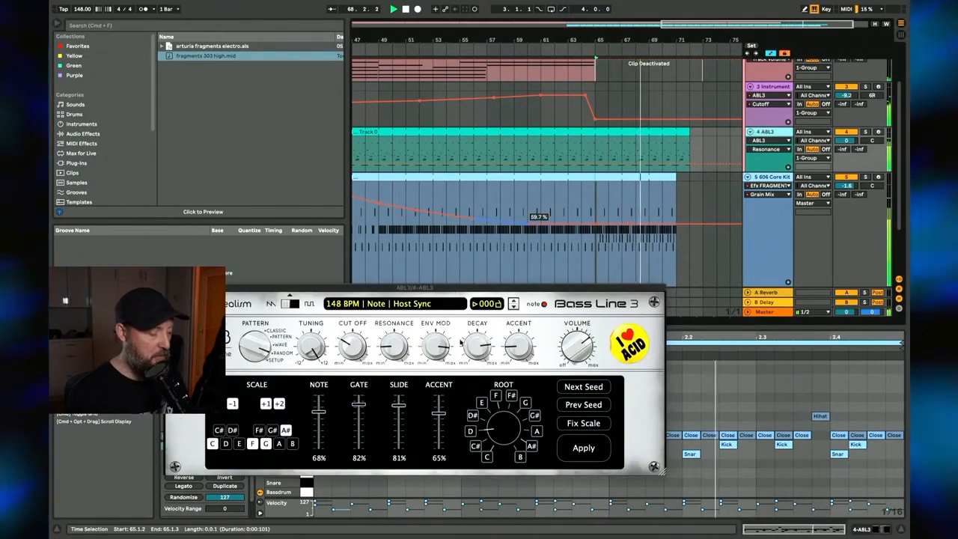
click(563, 49)
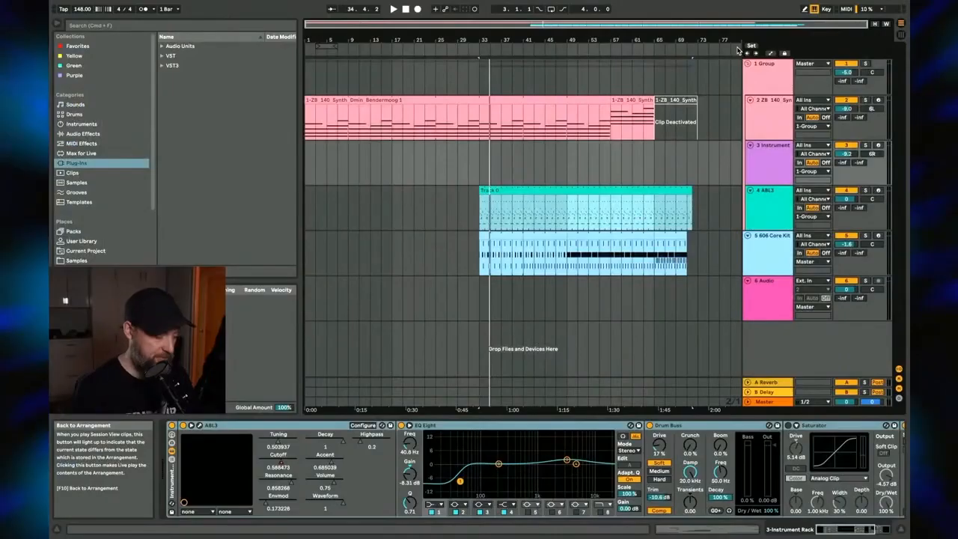
key(space)
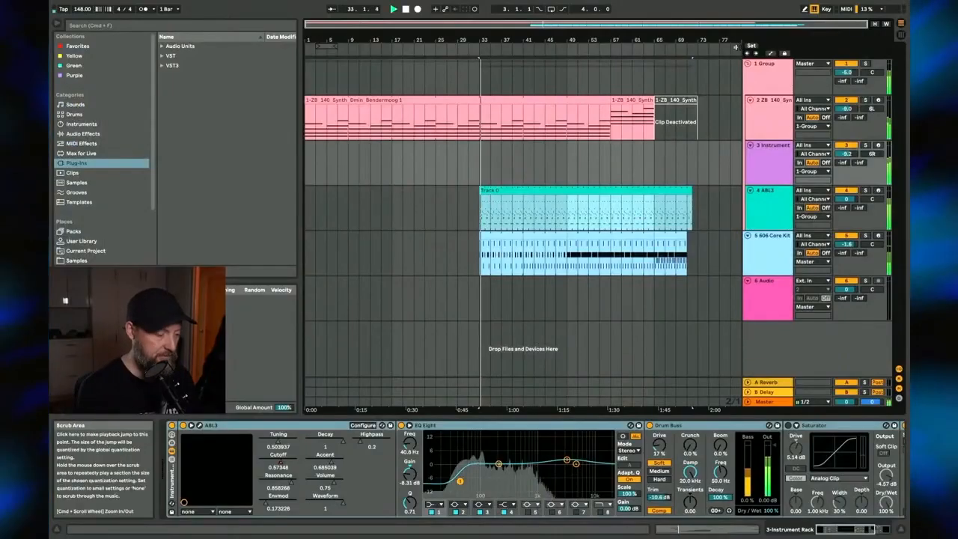
click(779, 210)
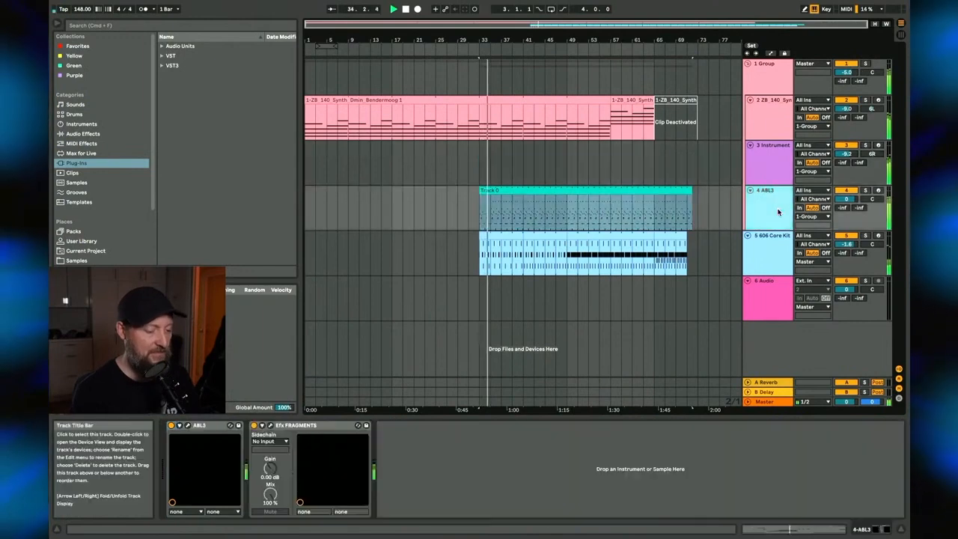
click(188, 425)
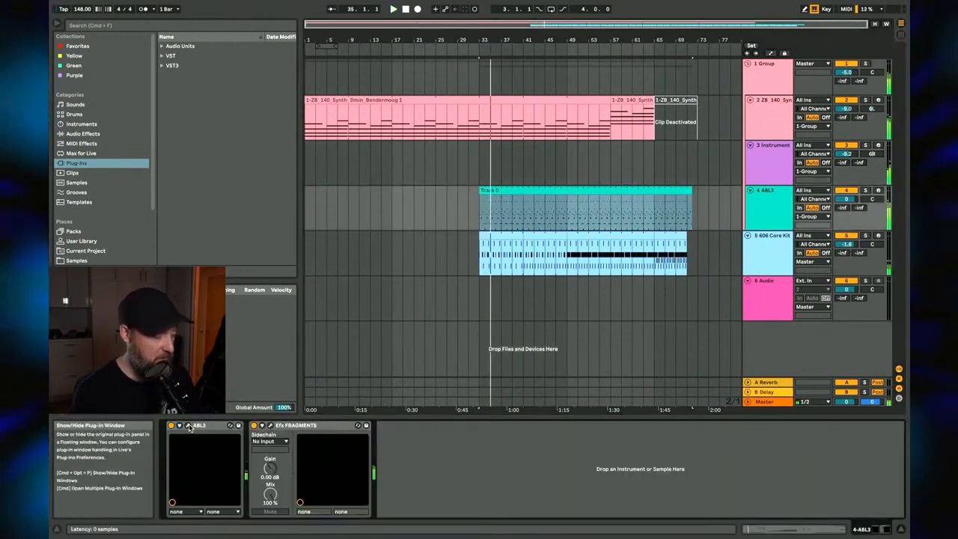
click(641, 140)
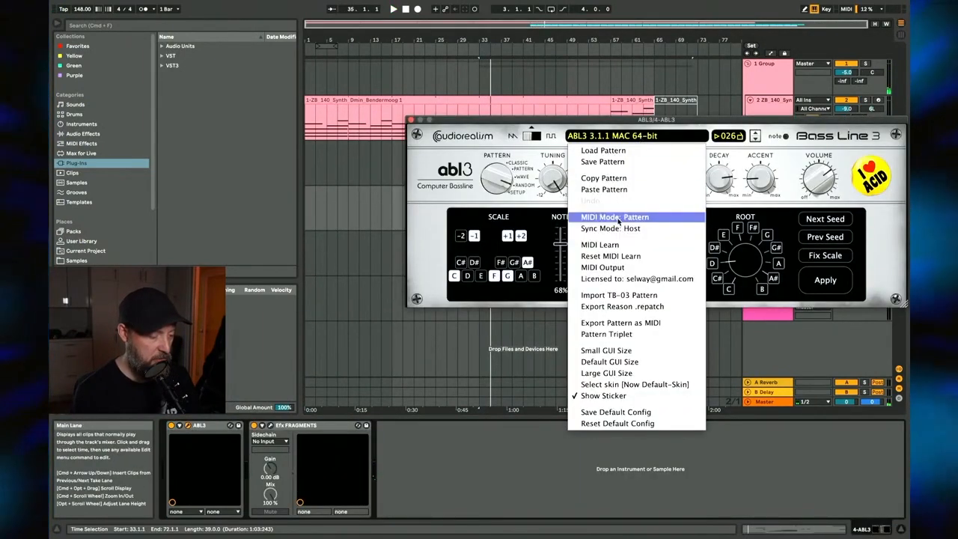
click(618, 220)
click(411, 120)
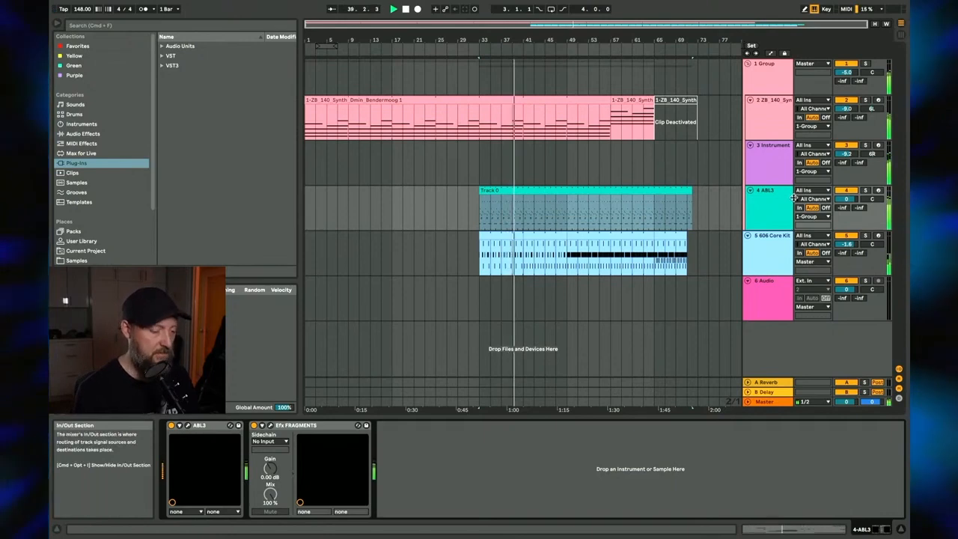
Step: Show the automation and spread the envelopes of tracks 4 and 3 out into separate automation lanes
click(769, 53)
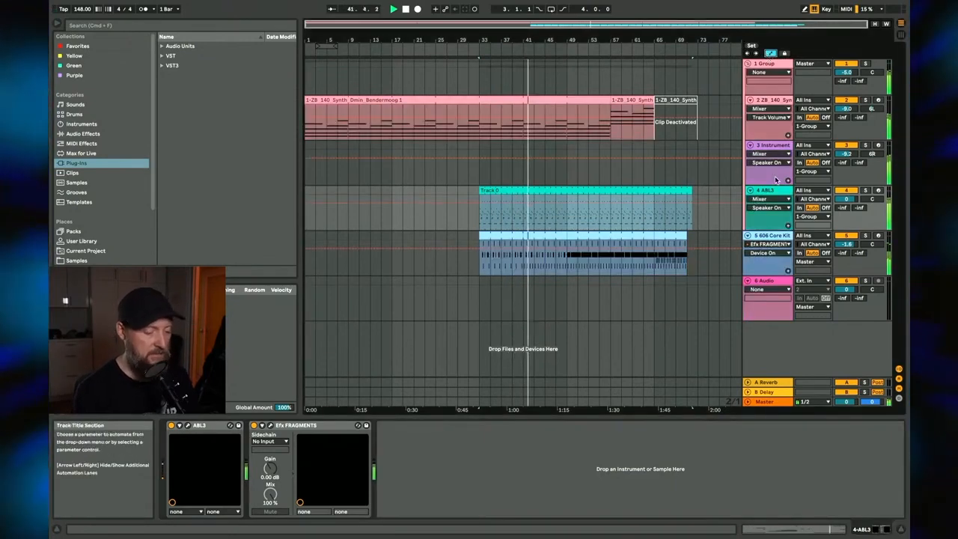
click(788, 225)
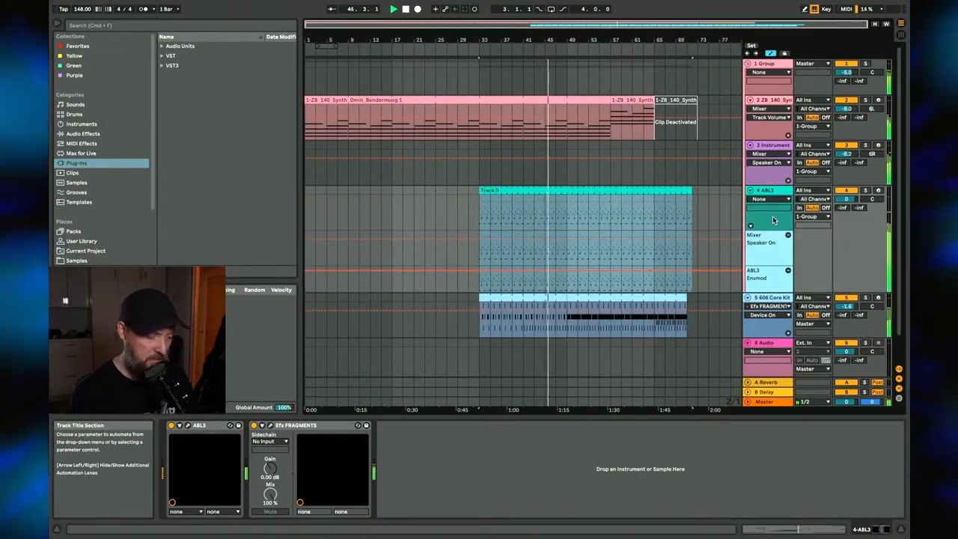
click(772, 174)
click(788, 180)
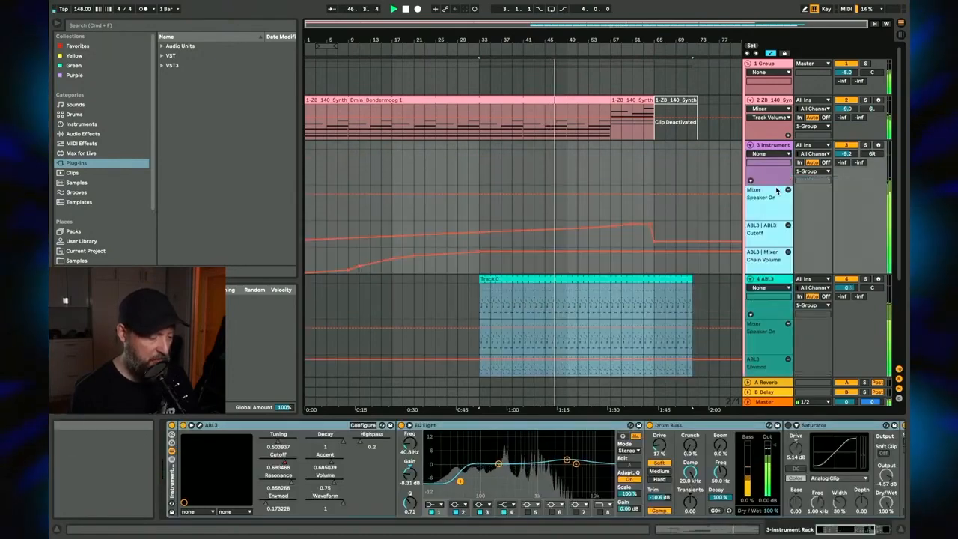
Step: Add an EQ Eight after Efx FRAGMENTS on the 606 kit's Snare Mod chain in Session View
scroll(682, 222, down, 2)
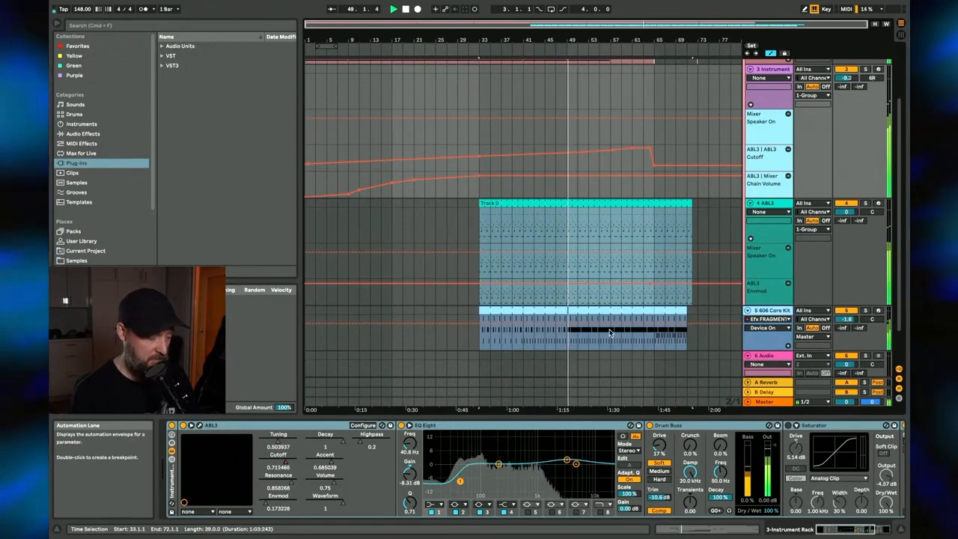
scroll(610, 333, down, 1)
scroll(610, 333, down, 1)
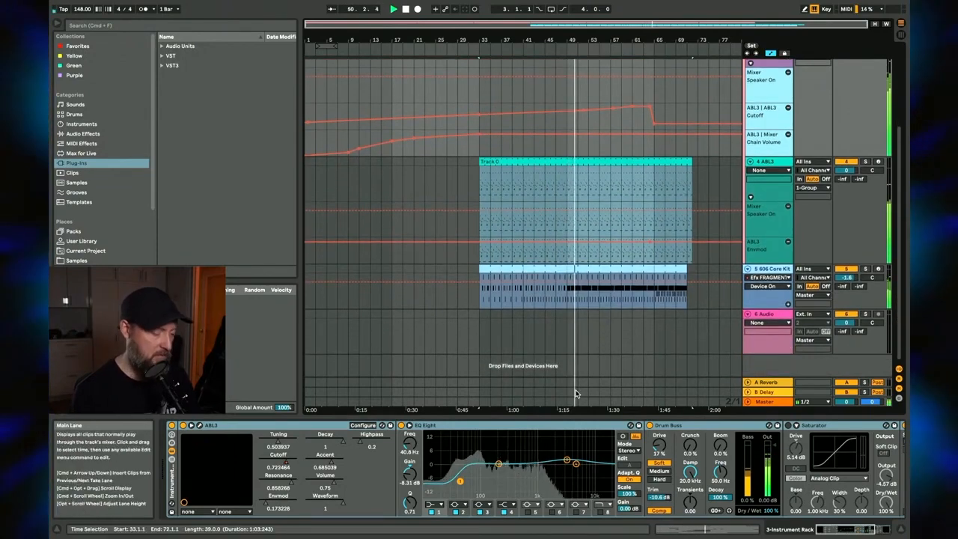
key(Tab)
scroll(558, 175, right, 2)
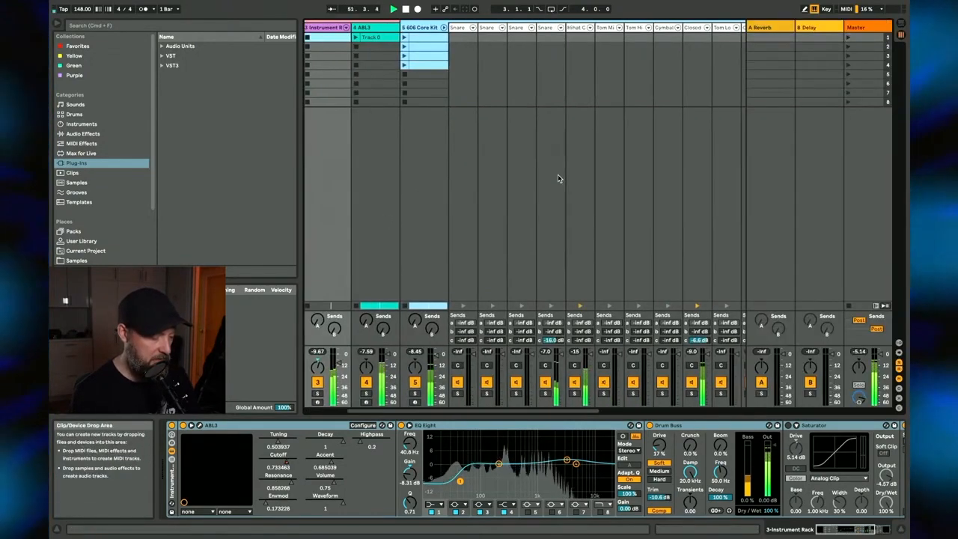
click(545, 27)
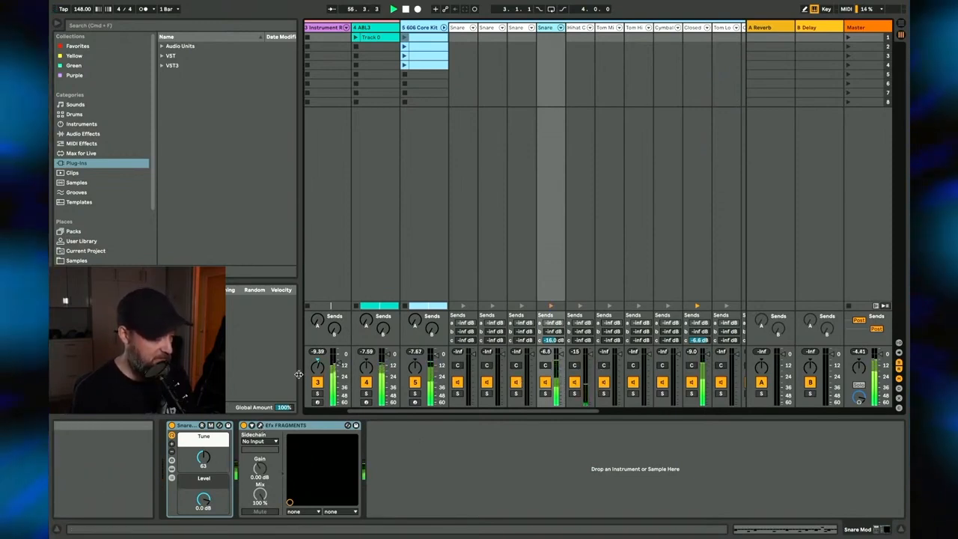
click(67, 134)
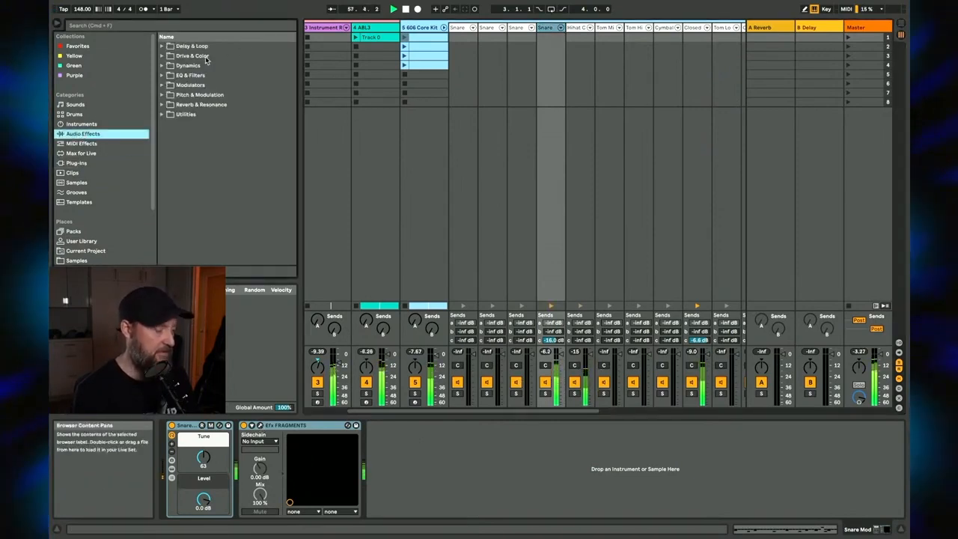
click(162, 76)
double_click(182, 105)
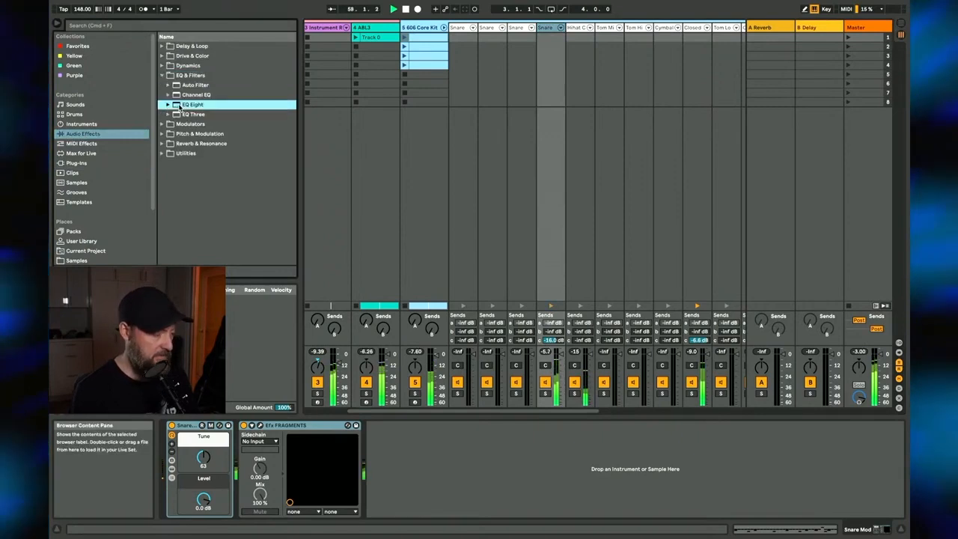
Step: Shape the snare's EQ Eight with a -6.32 dB cut at 13.1 kHz and a -10.5 dB low cut at 119 Hz
drag(546, 465, 565, 477)
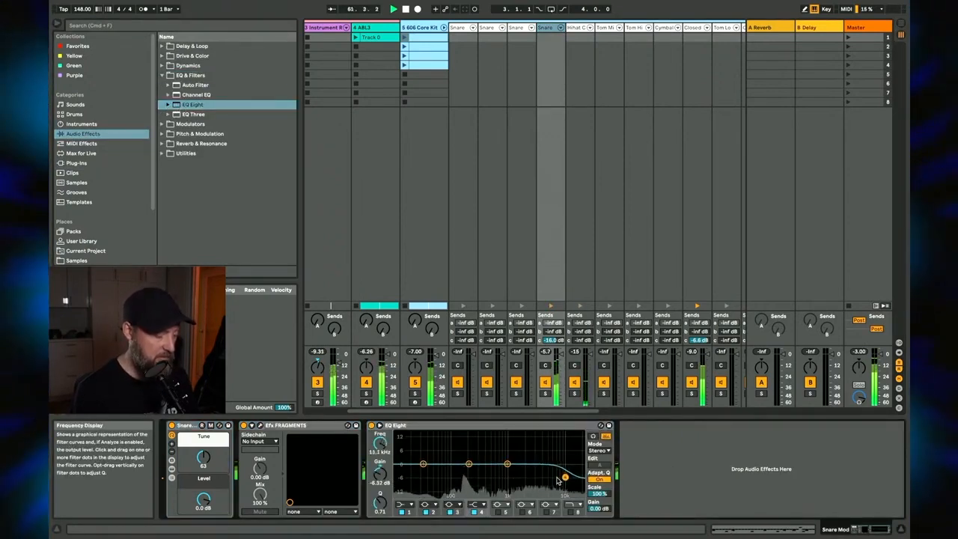
click(424, 465)
drag(423, 465, 456, 487)
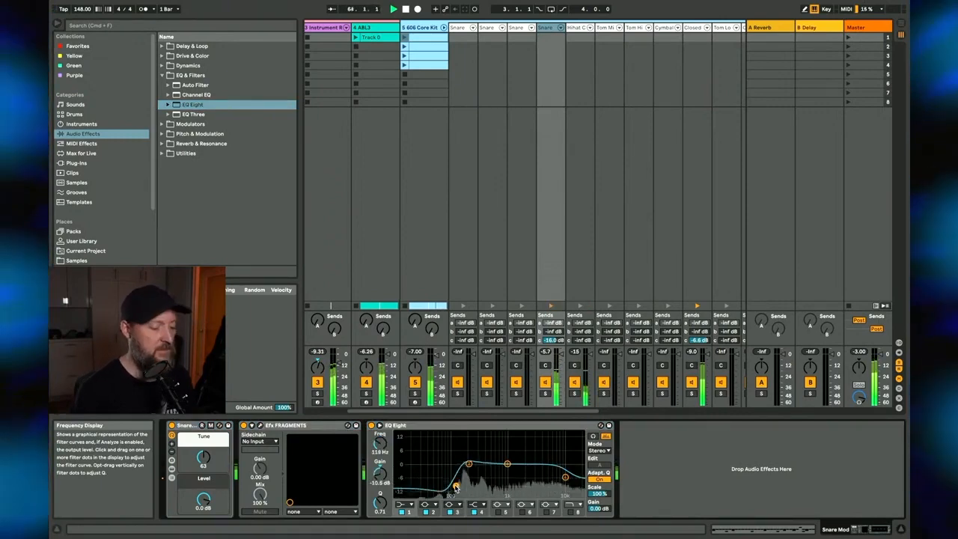
Step: Return to the arrangement and extend the 606 Core Kit clip to bar 81 and the 4 ABL3 clip to bar 84
key(Tab)
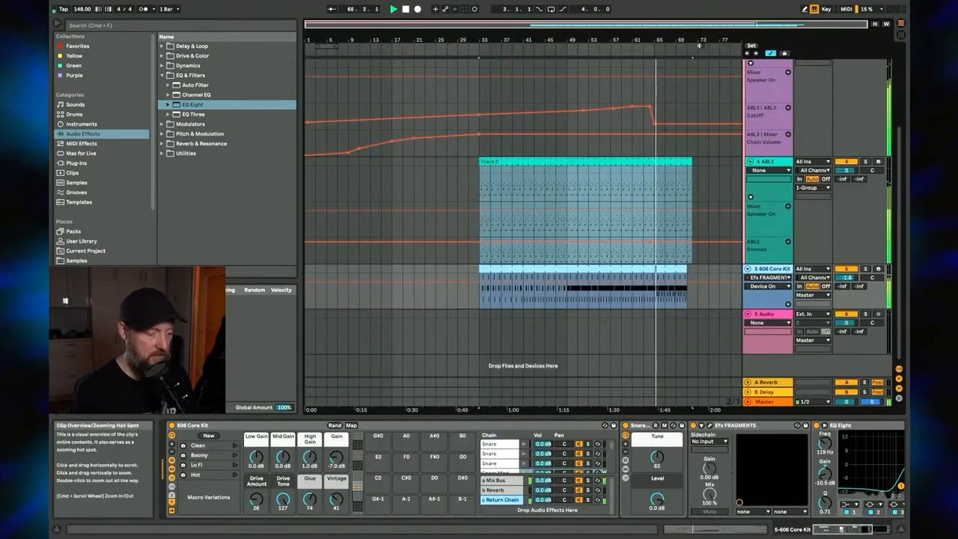
drag(624, 40, 617, 78)
drag(656, 38, 656, 42)
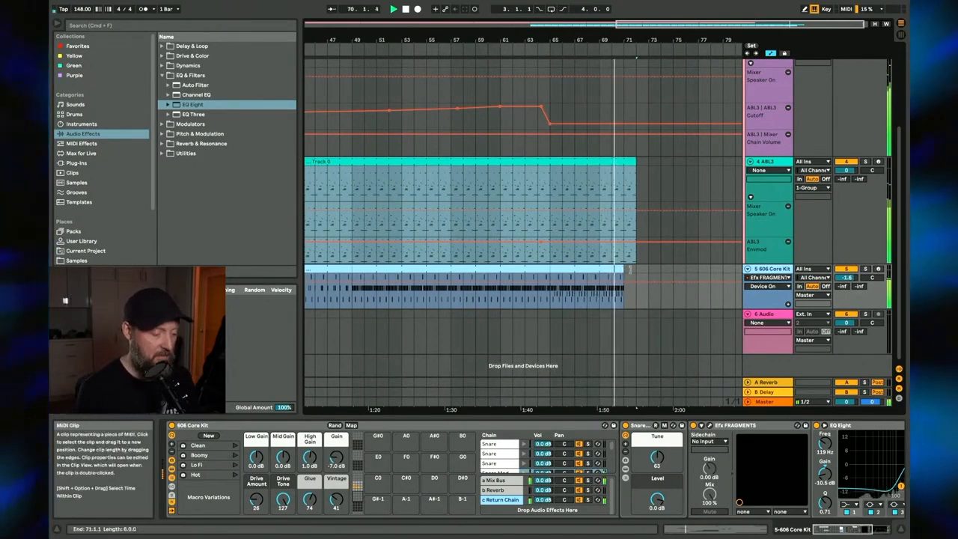
drag(624, 269, 746, 270)
drag(672, 40, 600, 36)
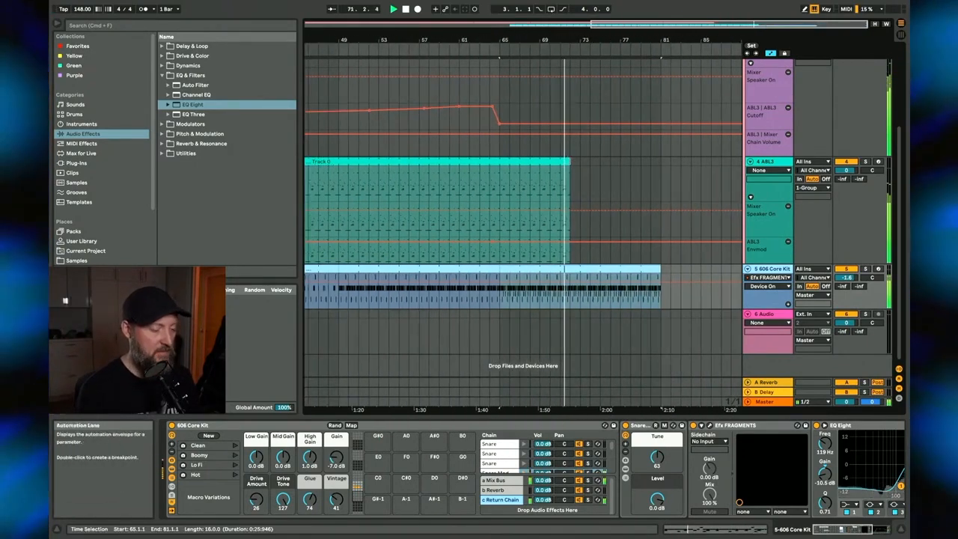
drag(570, 163, 691, 167)
Step: Extend the 606 Core Kit clip to about bar 90 and the 4 ABL3 clip to bar 96
scroll(611, 186, up, 4)
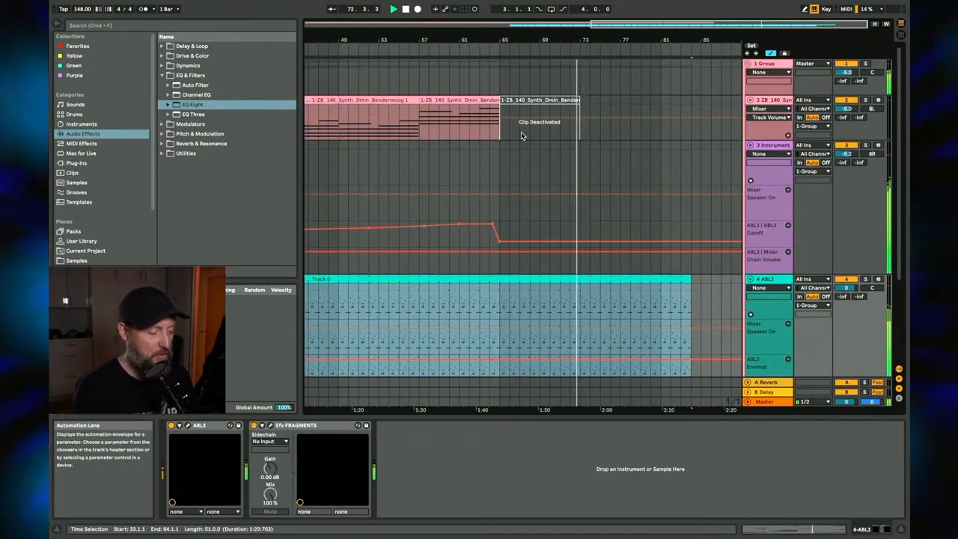
scroll(578, 199, down, 4)
drag(659, 268, 751, 271)
scroll(751, 279, right, 3)
drag(590, 36, 667, 35)
click(678, 170)
drag(678, 170, 736, 170)
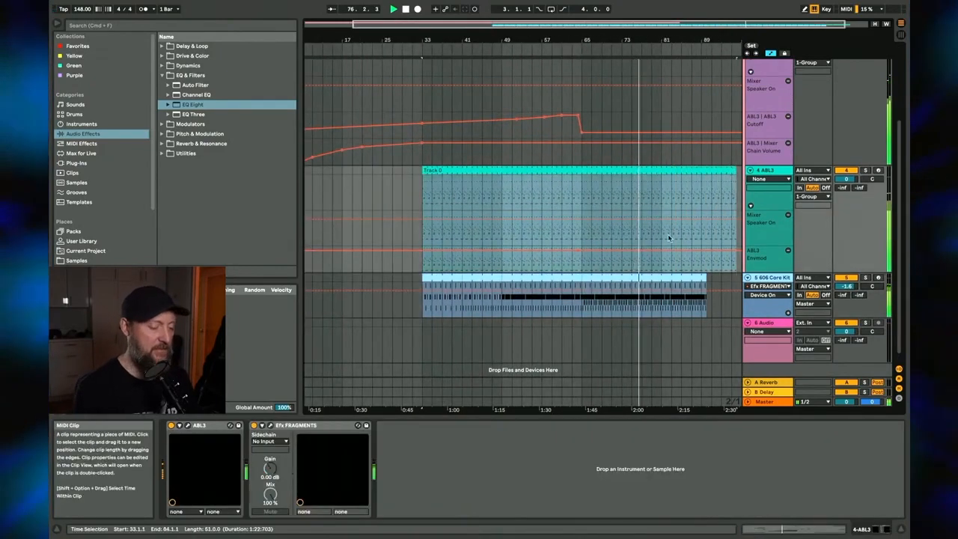
scroll(655, 251, right, 1)
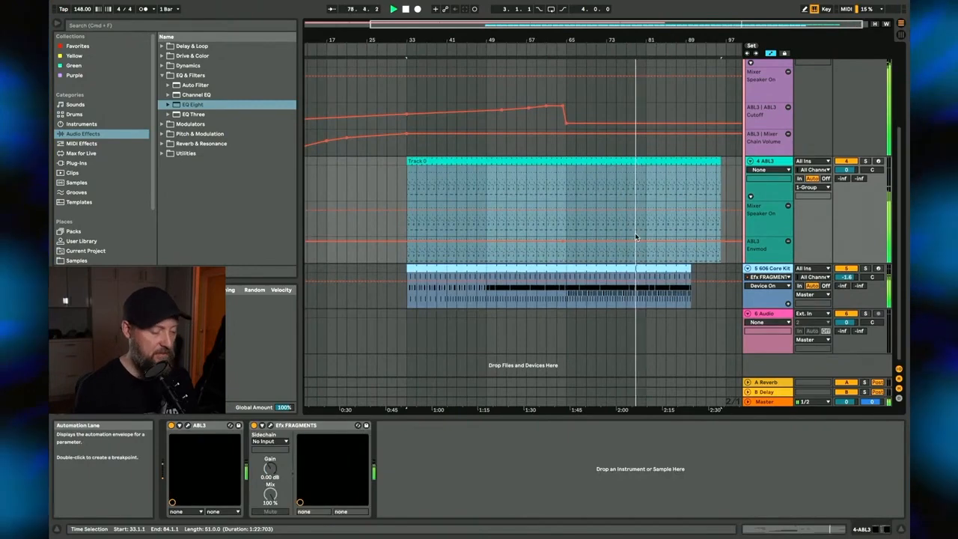
Step: Extend the 606 Core Kit clip to bar 103 and the 4 ABL3 clip to about bar 107
scroll(622, 235, up, 4)
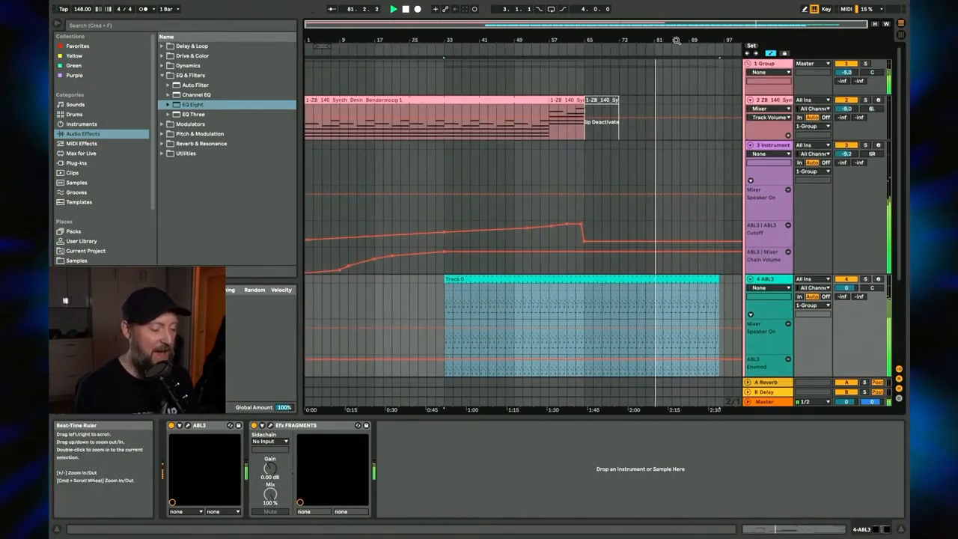
scroll(609, 209, down, 4)
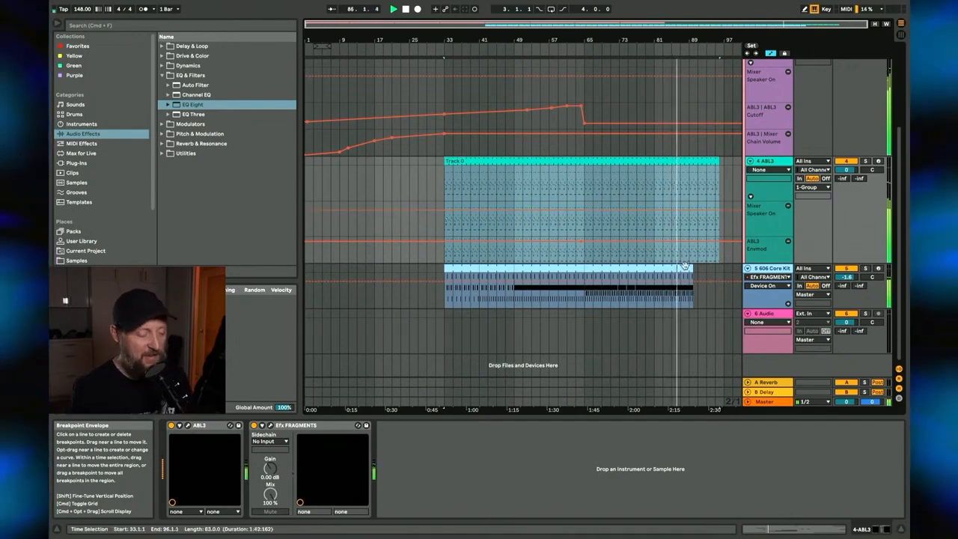
drag(690, 269, 750, 269)
drag(720, 163, 768, 166)
scroll(607, 161, up, 3)
scroll(606, 161, right, 1)
drag(647, 40, 647, 30)
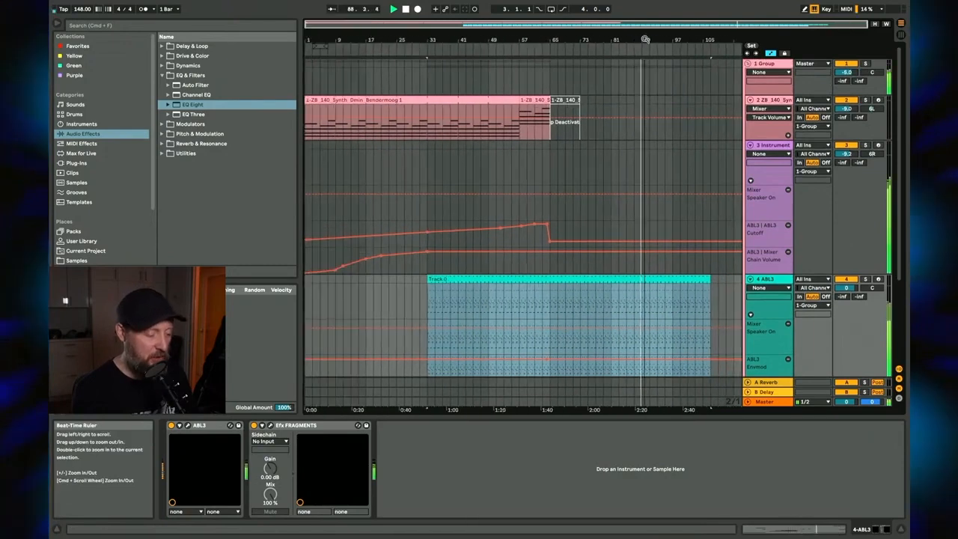
Step: Extend the 606 Core Kit clip beyond bar 113 and the 4 ABL3 clip to bar 119
scroll(660, 237, down, 3)
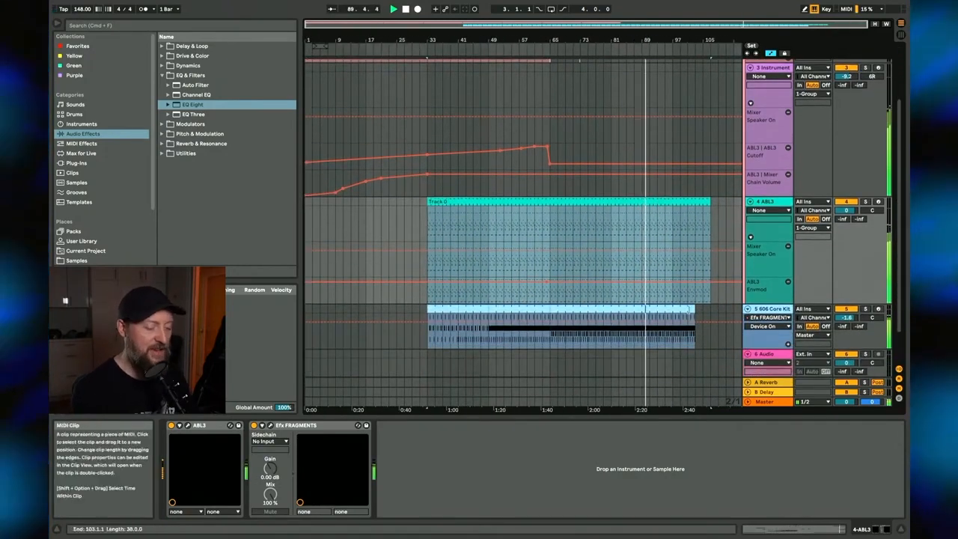
drag(693, 309, 744, 309)
drag(710, 202, 742, 203)
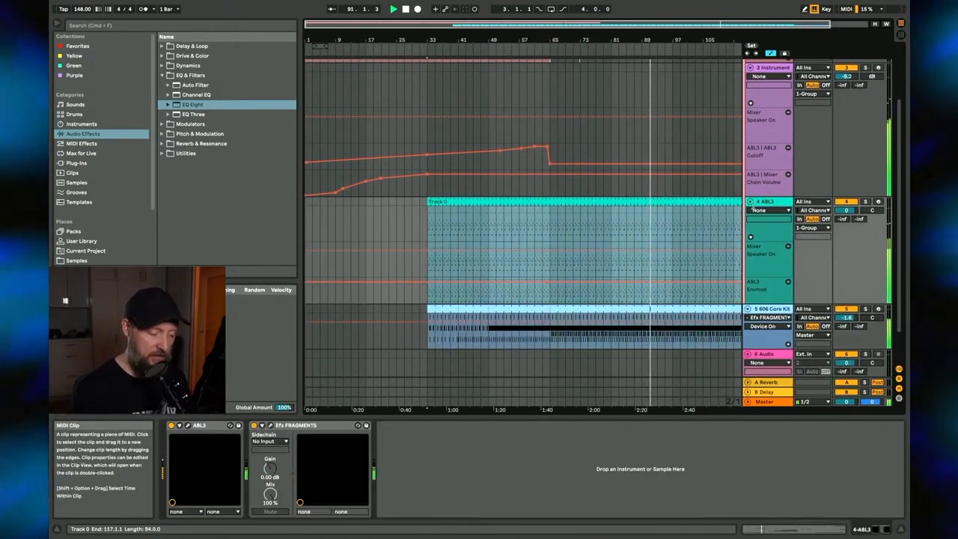
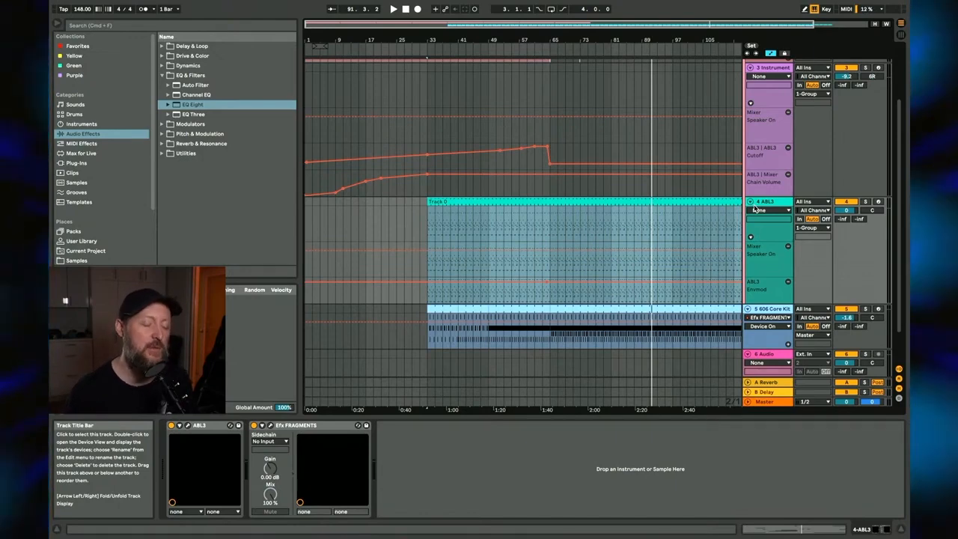
scroll(656, 229, up, 3)
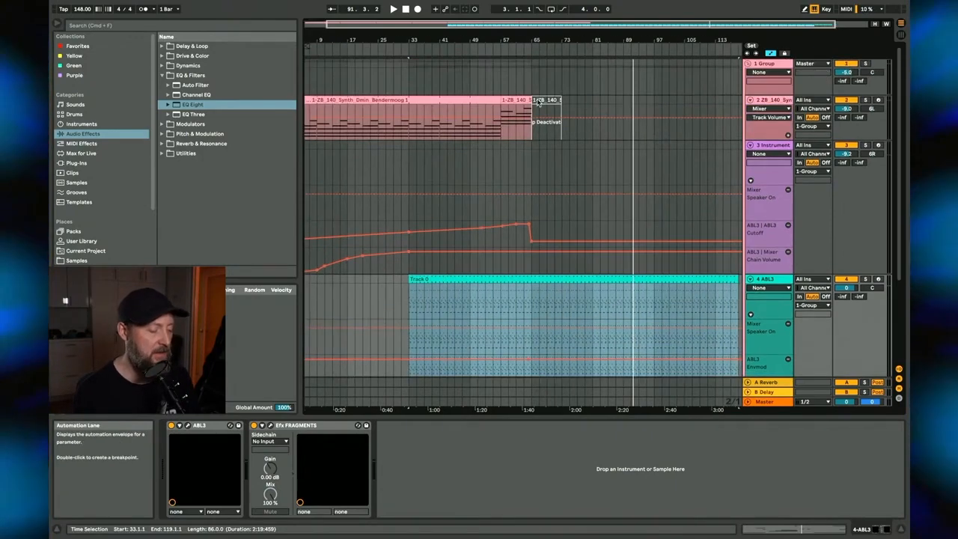
Step: Play the arrangement from about bar 61 through the bar 65 drop to audition the extended section
click(517, 47)
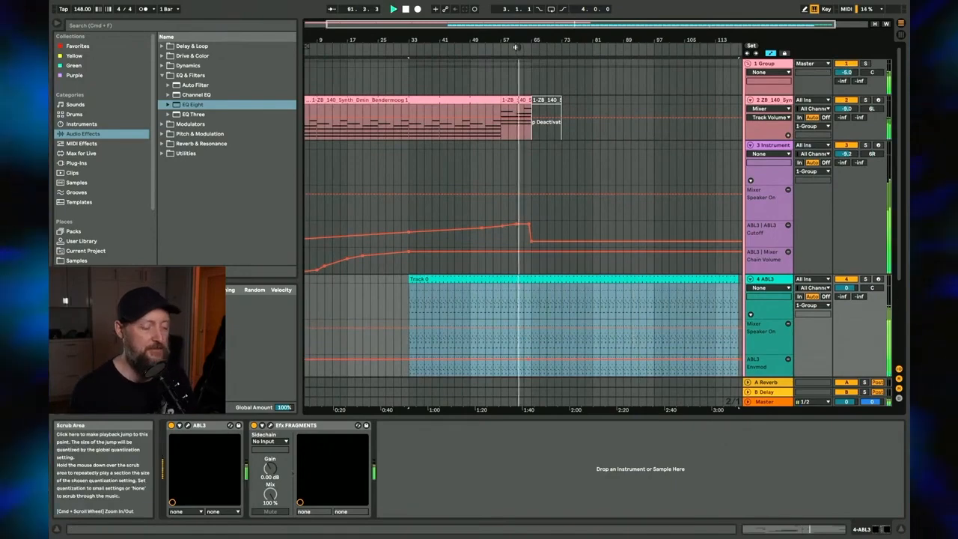
drag(615, 43, 575, 43)
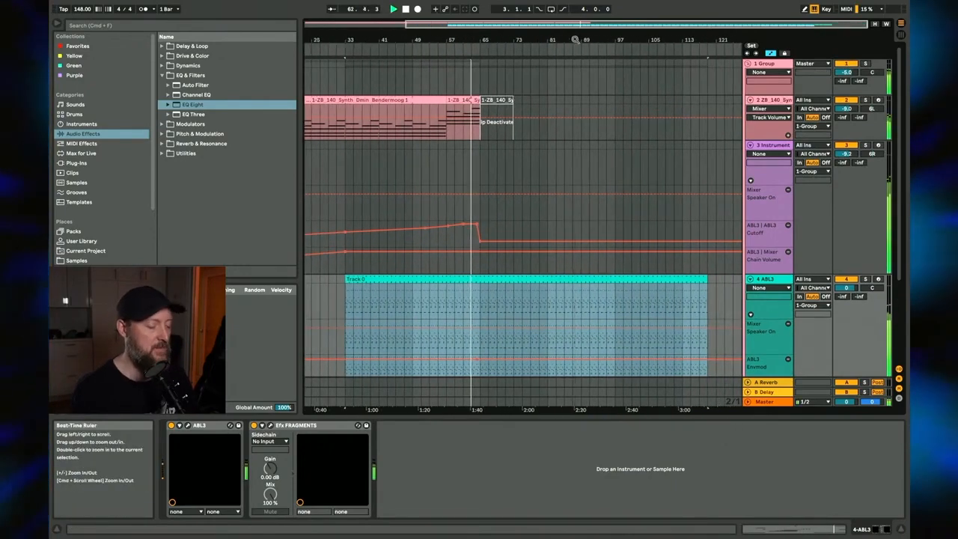
scroll(558, 188, down, 3)
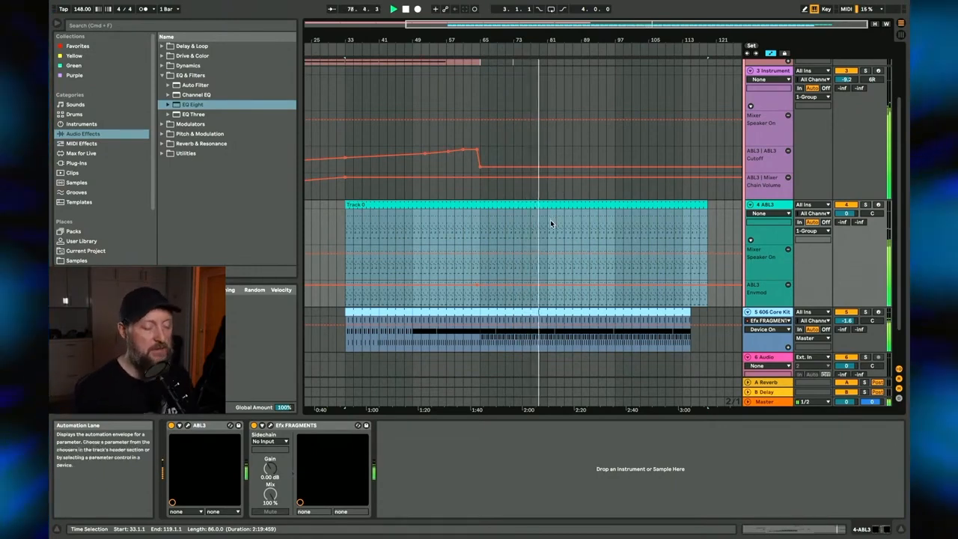
scroll(551, 222, down, 3)
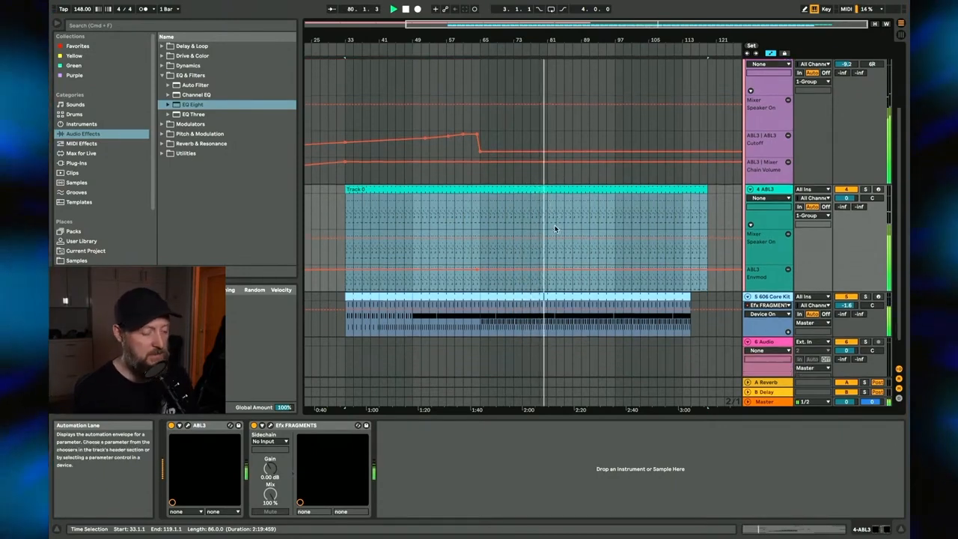
Step: Split the 606 Core Kit clip and the 4 ABL3 clip at bar 81
click(540, 306)
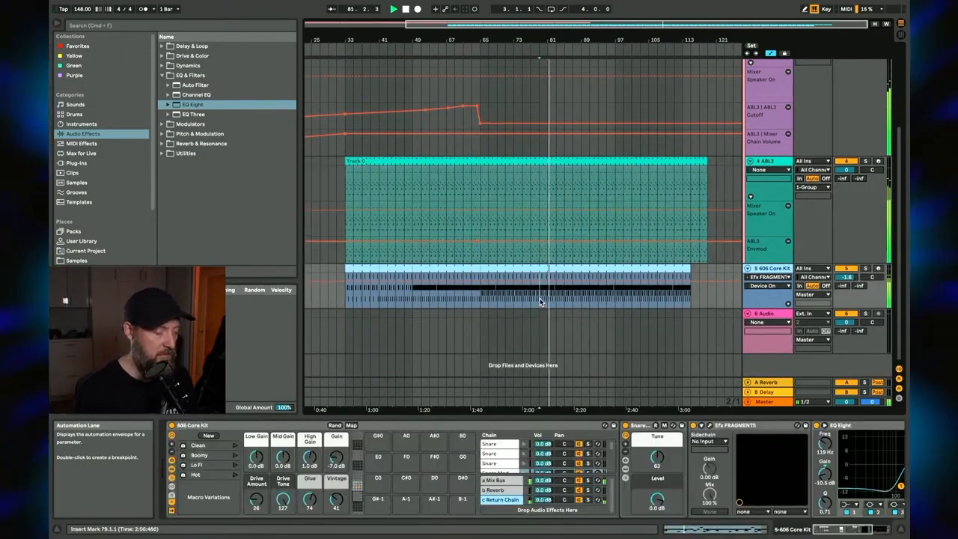
scroll(539, 307, up, 5)
key(space)
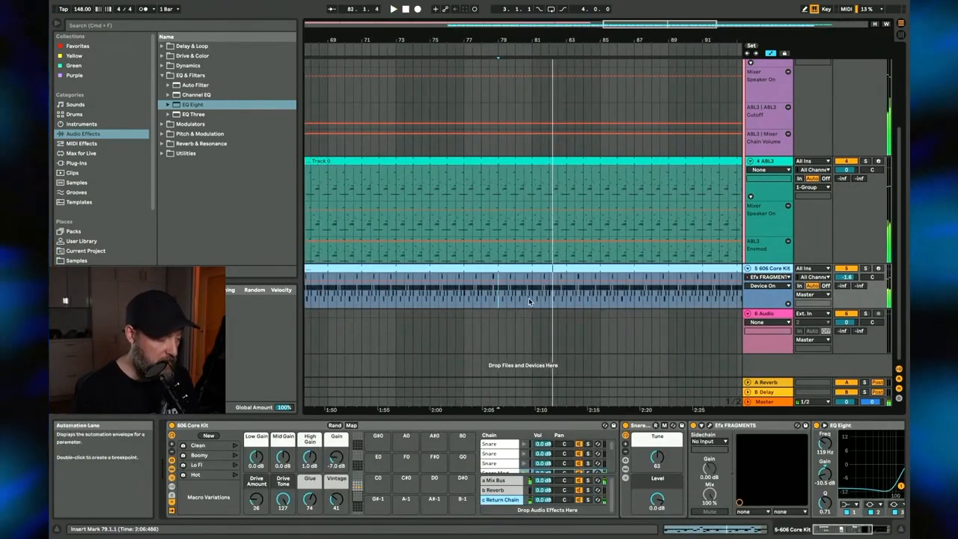
double_click(530, 299)
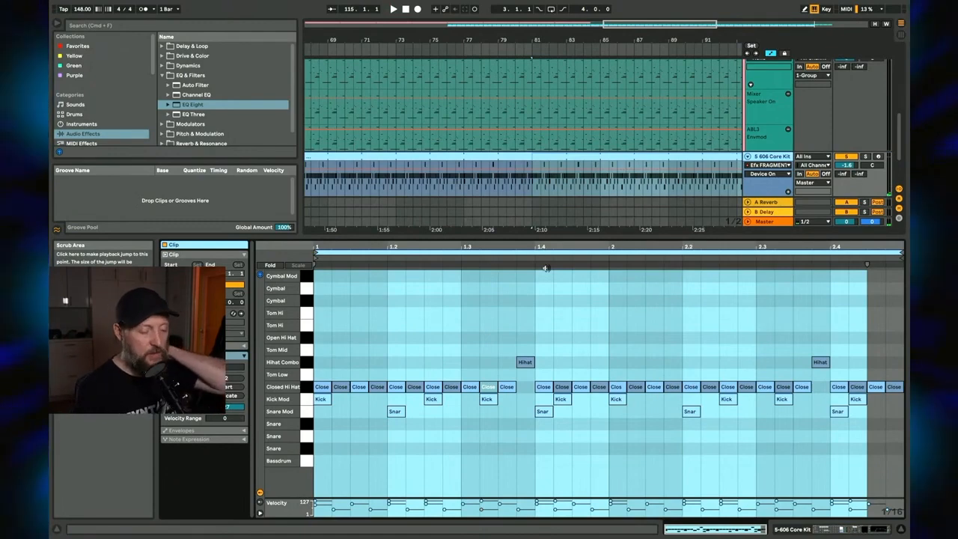
scroll(563, 106, up, 3)
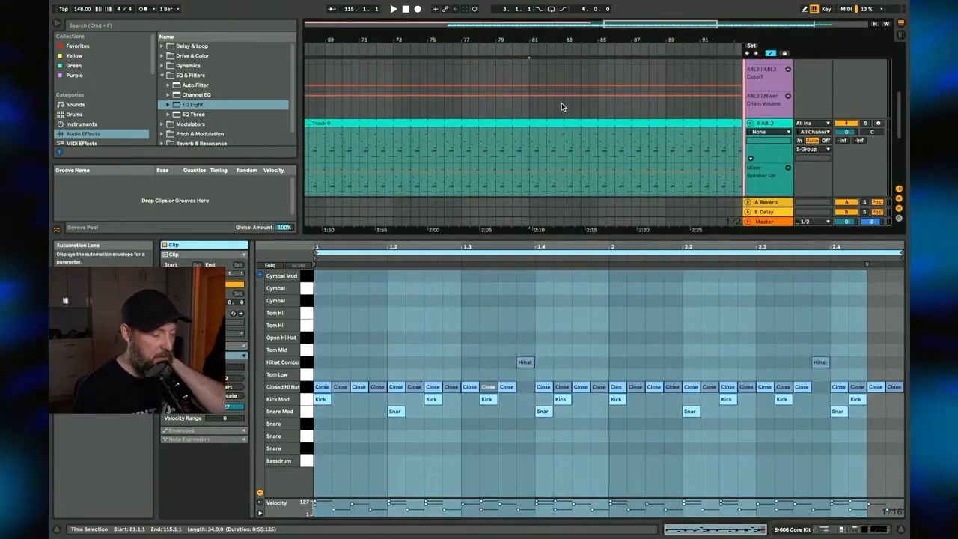
click(533, 144)
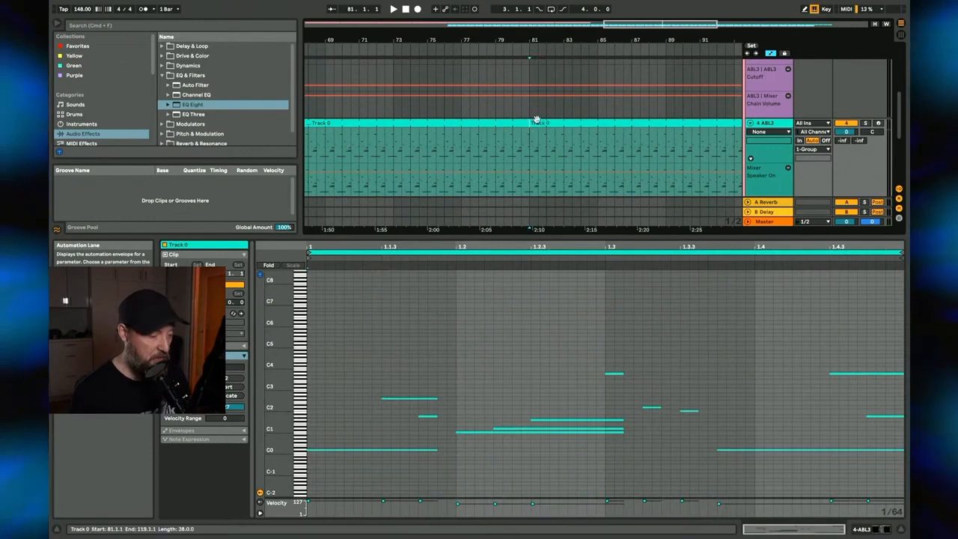
click(537, 120)
Step: Try transposing all notes of the 4 ABL3 clip starting at bar 81 up seven semitones, auditioning the change from bar 77
click(462, 147)
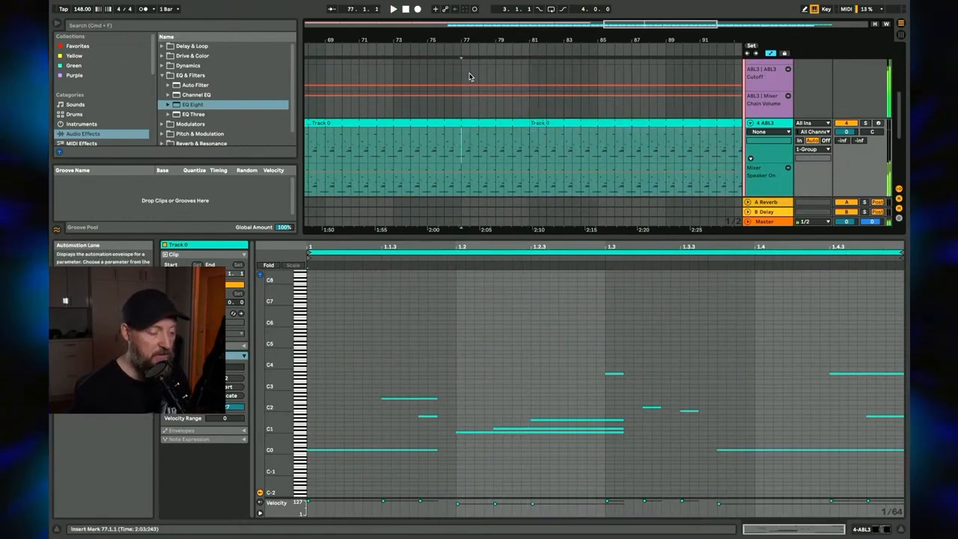
click(560, 122)
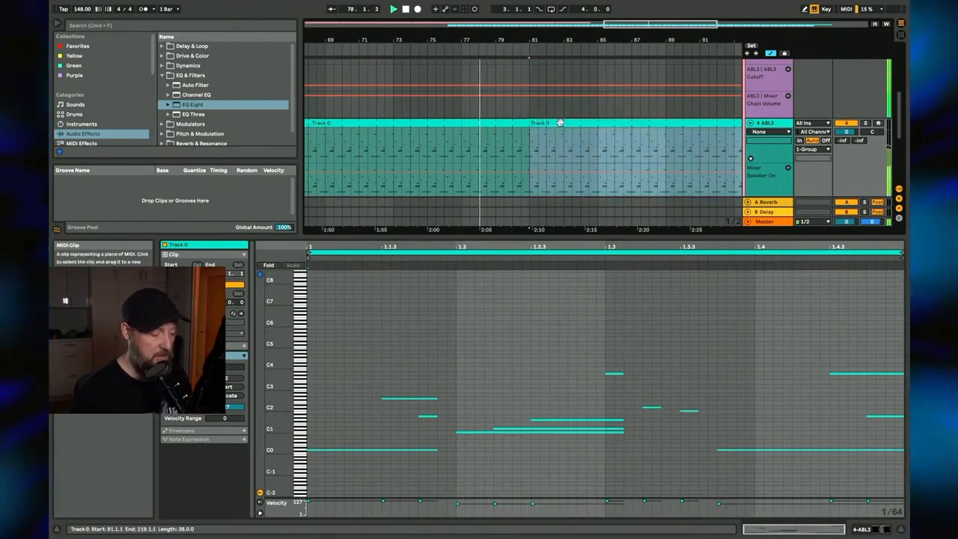
click(462, 348)
key(super+a)
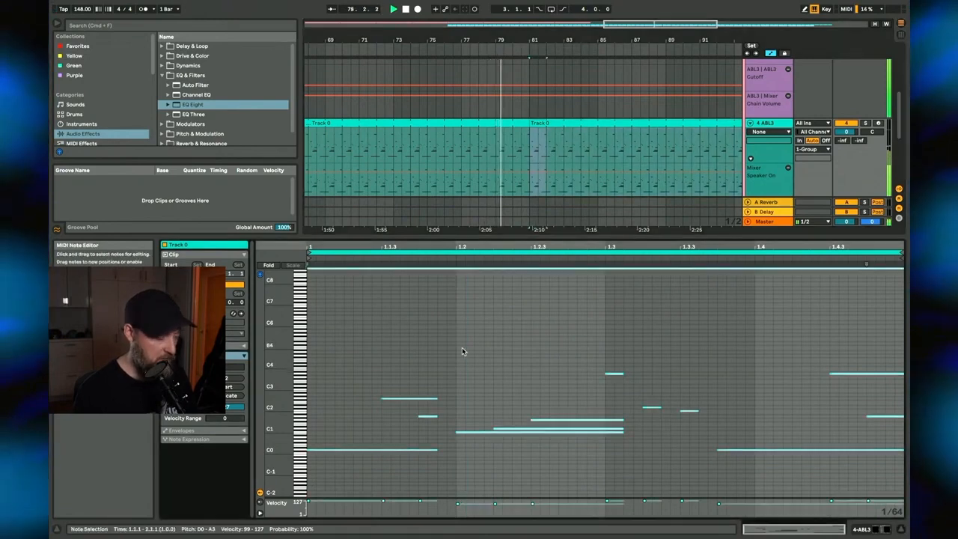
key(Up)
key(Up)
key(Up)
key(Up)
key(Up)
key(Up)
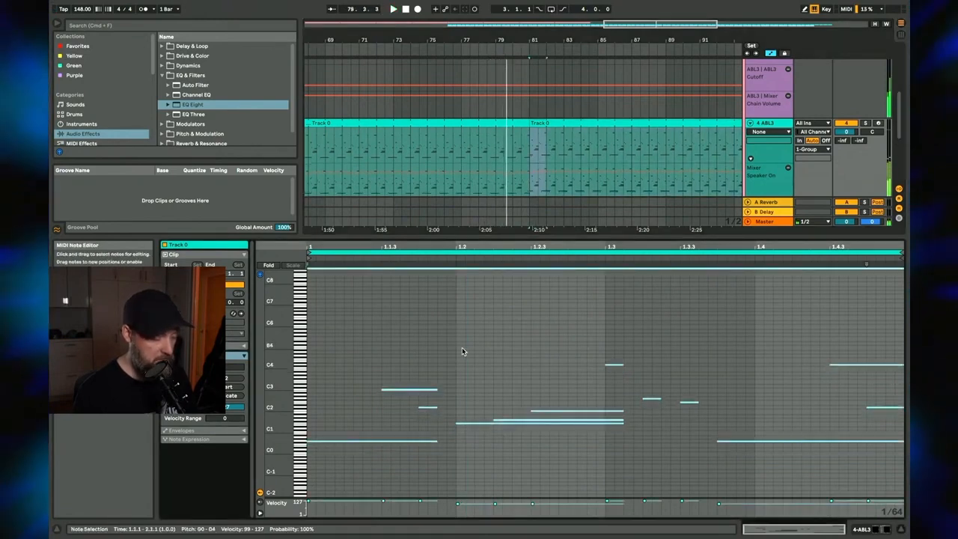
key(Up)
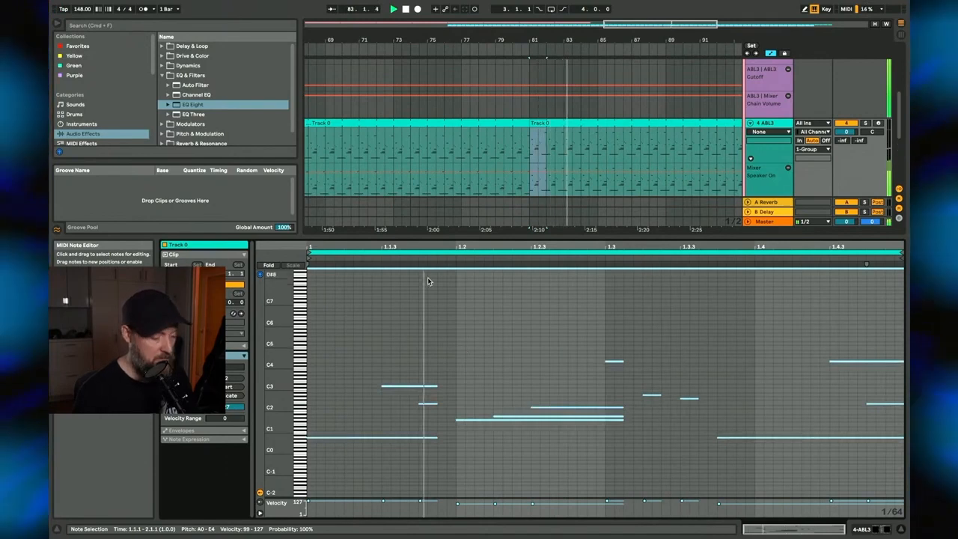
click(458, 46)
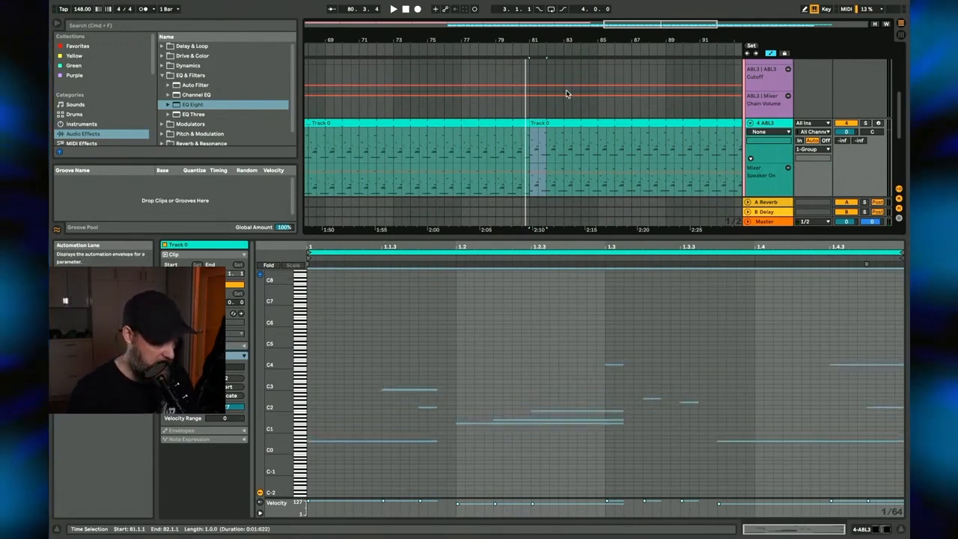
key(space)
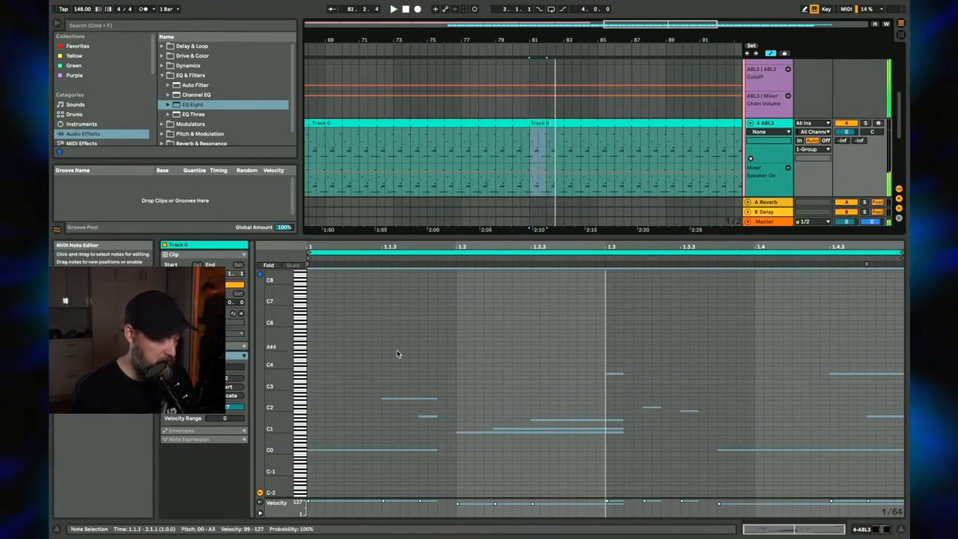
Step: Solo the 4 ABL3 track and, in its clip from bar 81, lower the 1.1.3 note to F2 and the 1.3.1 note to F3
click(866, 125)
key(super+a)
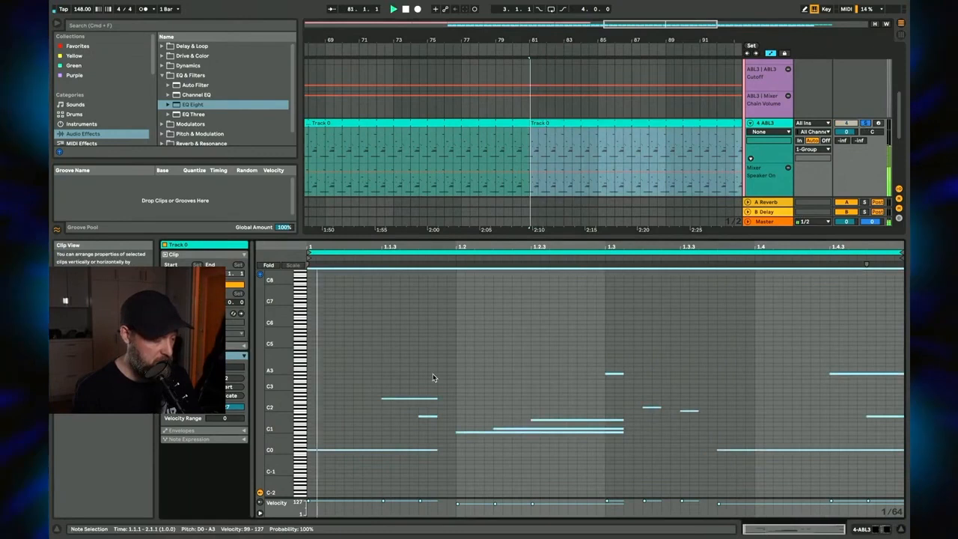
click(398, 399)
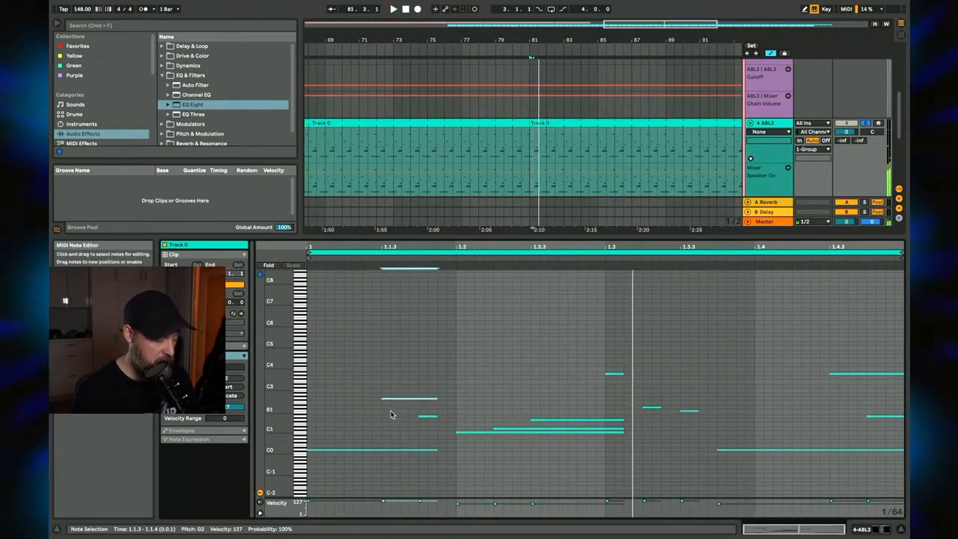
drag(371, 429, 364, 477)
drag(402, 357, 397, 402)
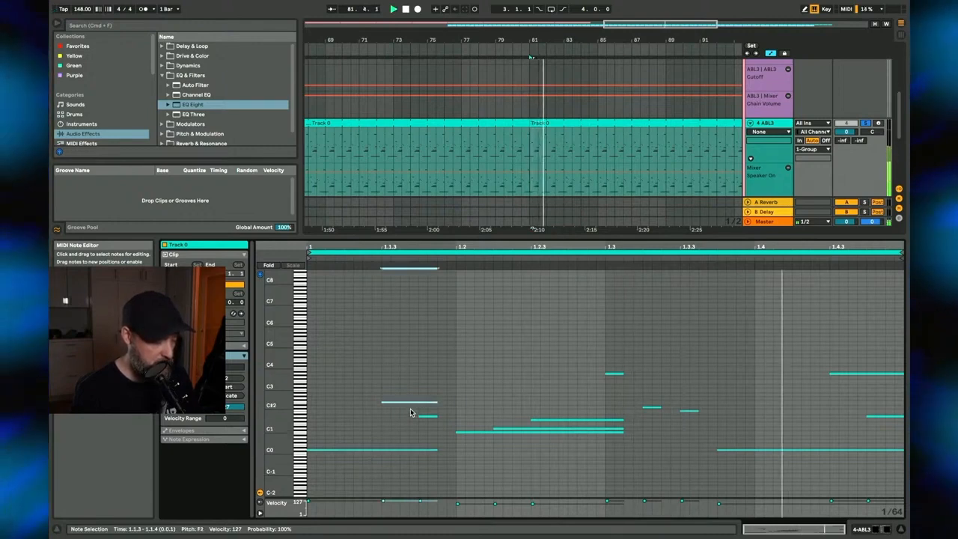
drag(554, 376, 556, 435)
drag(599, 359, 623, 408)
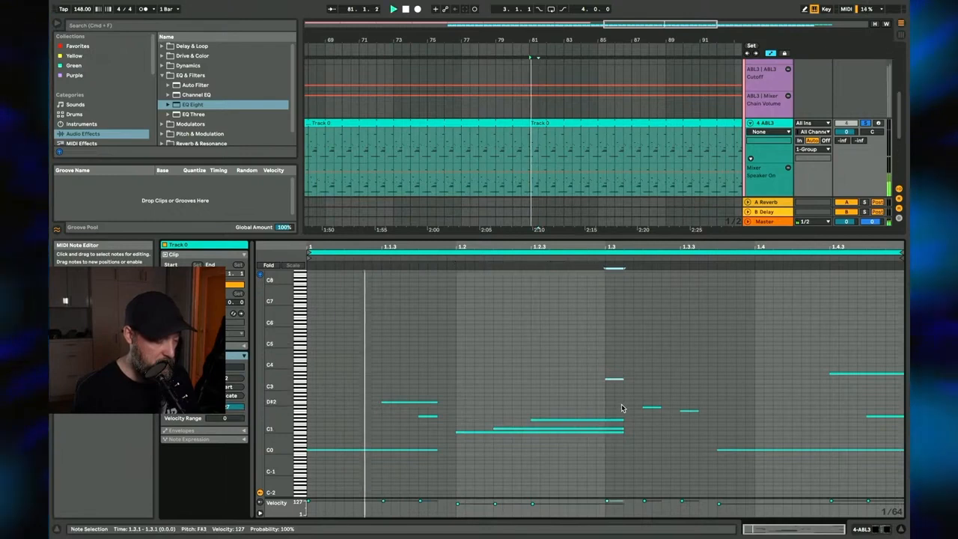
Step: Lower the opening note of the 4 ABL3 clip to C0 and the long note at 1.2.1 to A0
drag(348, 435, 357, 487)
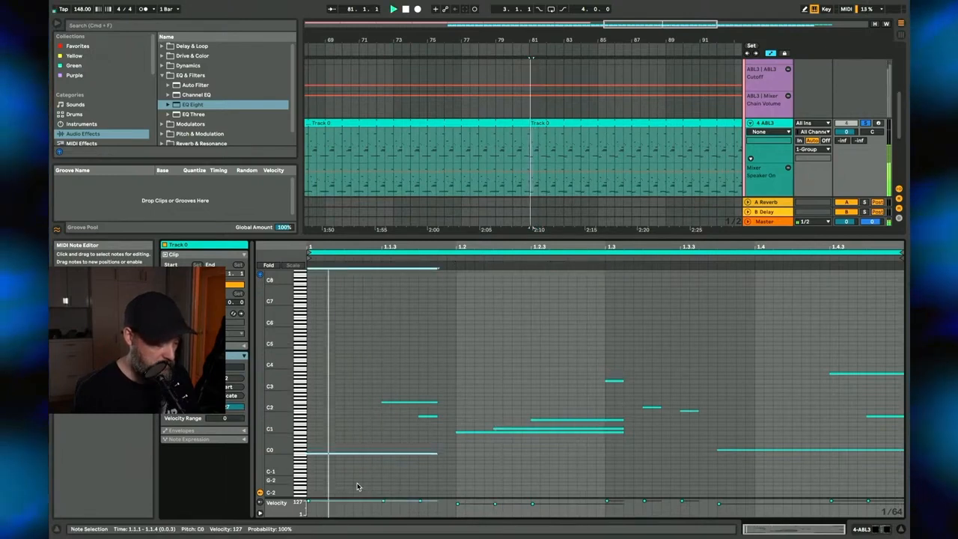
drag(461, 420, 469, 462)
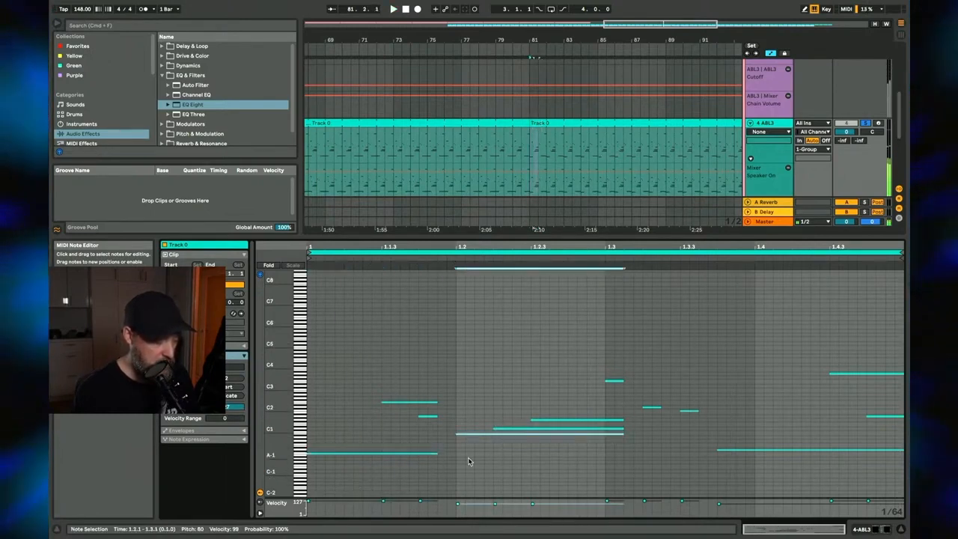
key(Down)
key(Down)
key(space)
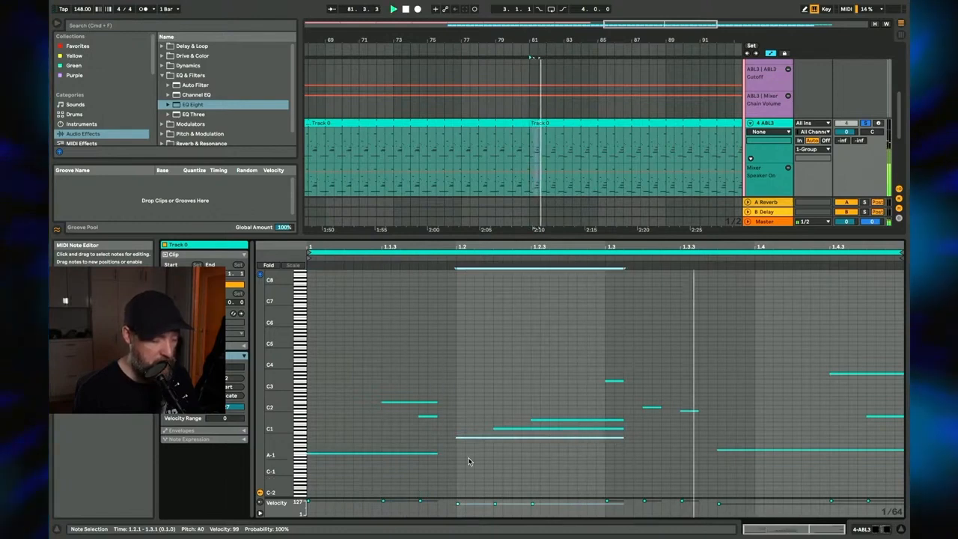
Step: Deactivate the alternate low-velocity Closed Hi Hat notes in the 606 Core Kit clip that starts at bar 81
click(485, 153)
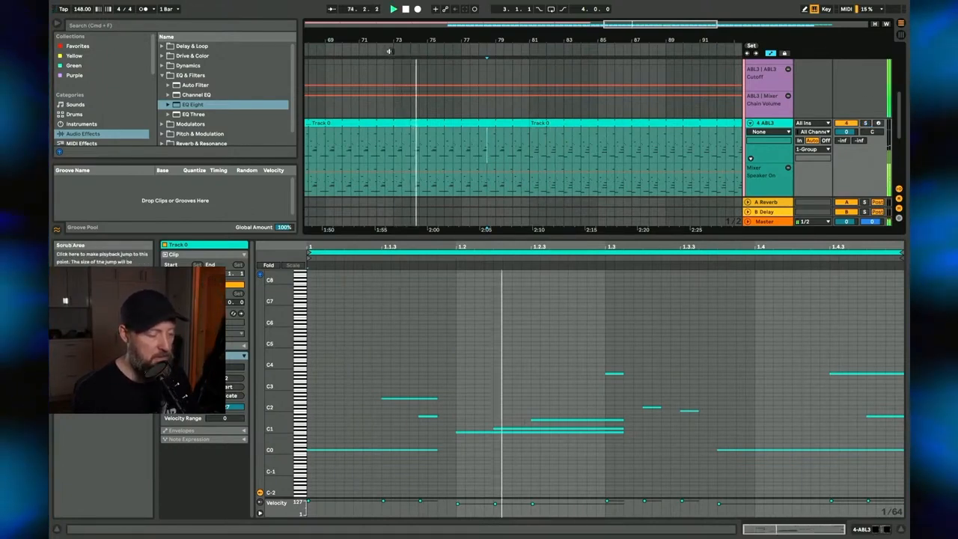
scroll(535, 97, down, 3)
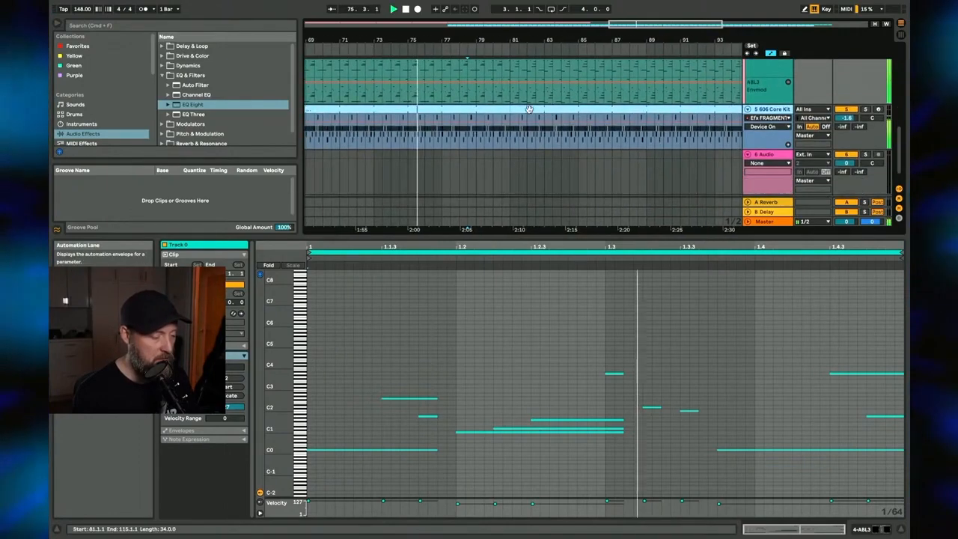
click(530, 110)
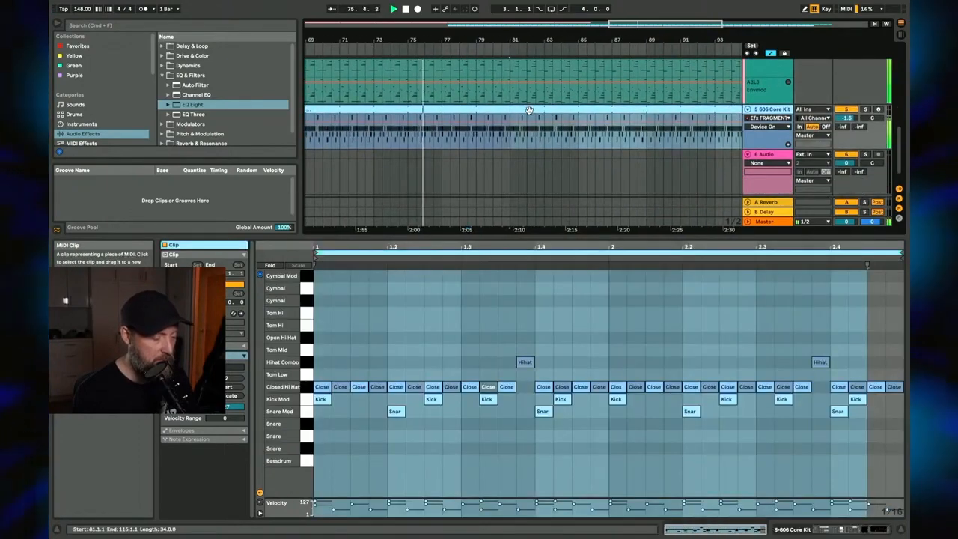
click(342, 387)
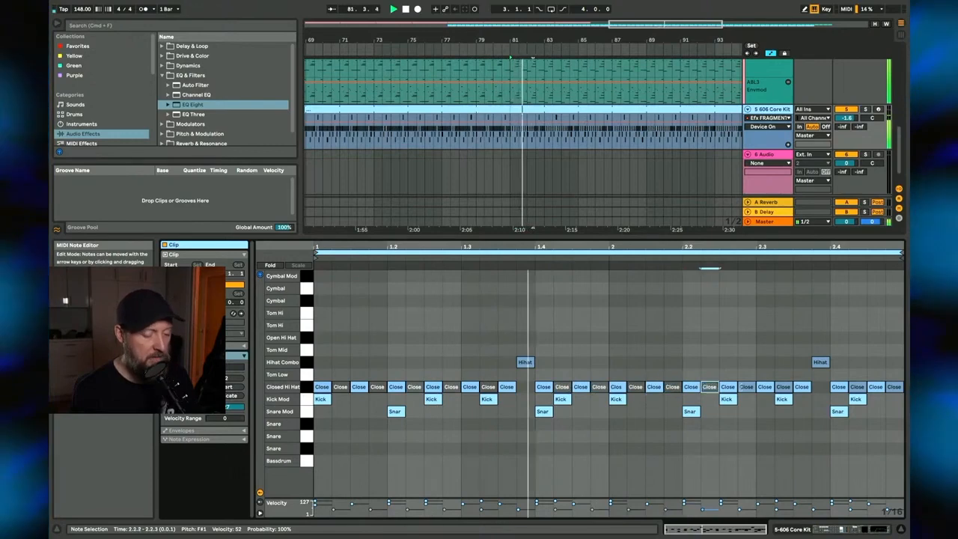
click(747, 387)
click(783, 387)
click(894, 388)
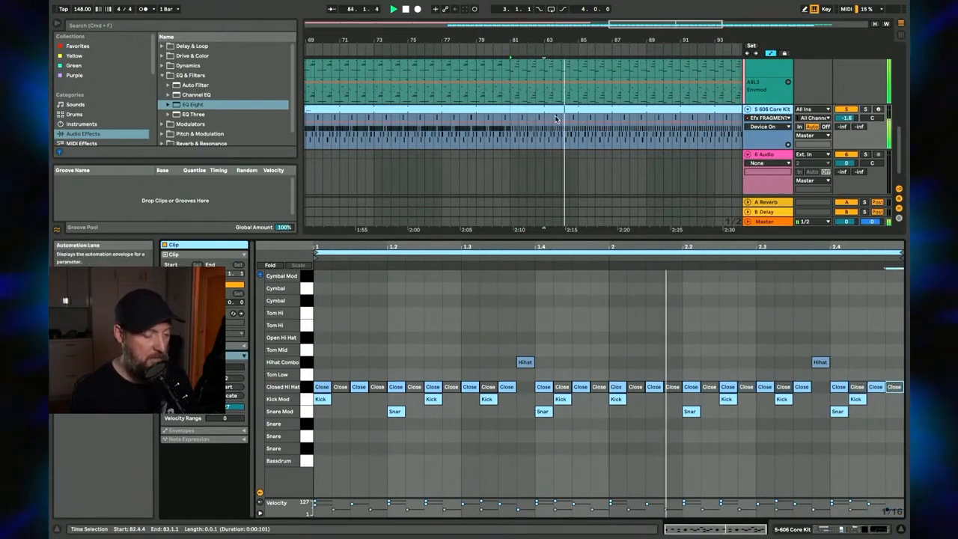
scroll(557, 119, up, 1)
click(529, 129)
key(space)
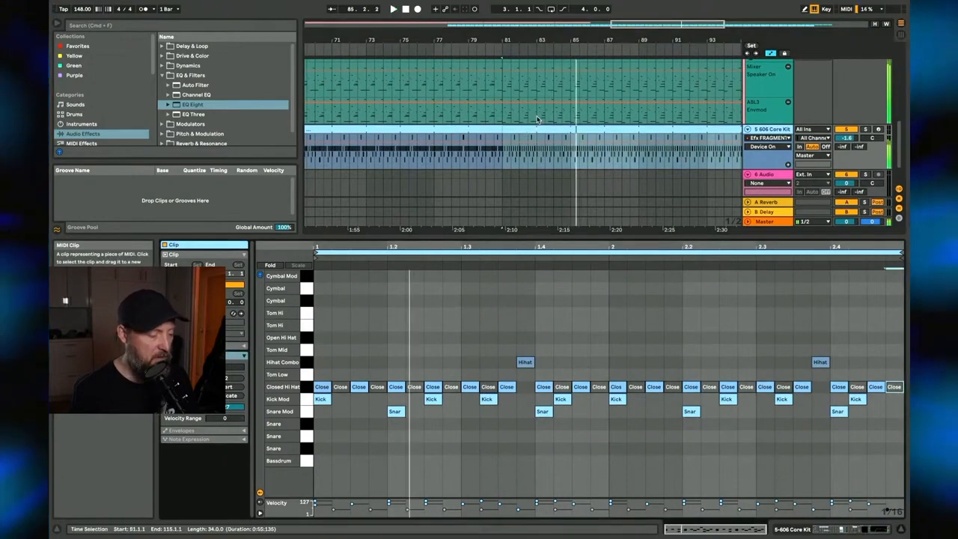
Step: Reopen the 4 ABL3 clip from bar 81, raise its last note at 1.4.4 to D2 and play it back
scroll(539, 105, up, 3)
click(544, 88)
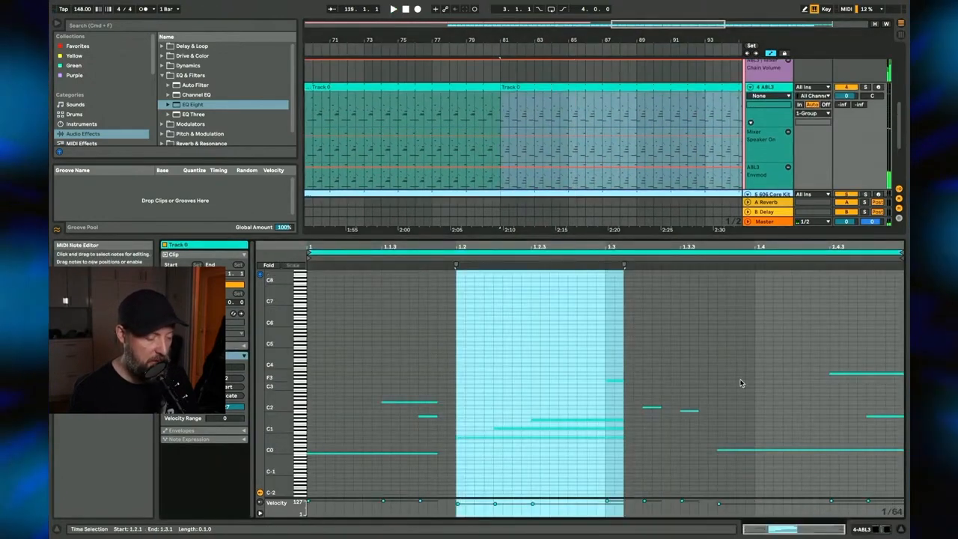
drag(649, 379, 701, 434)
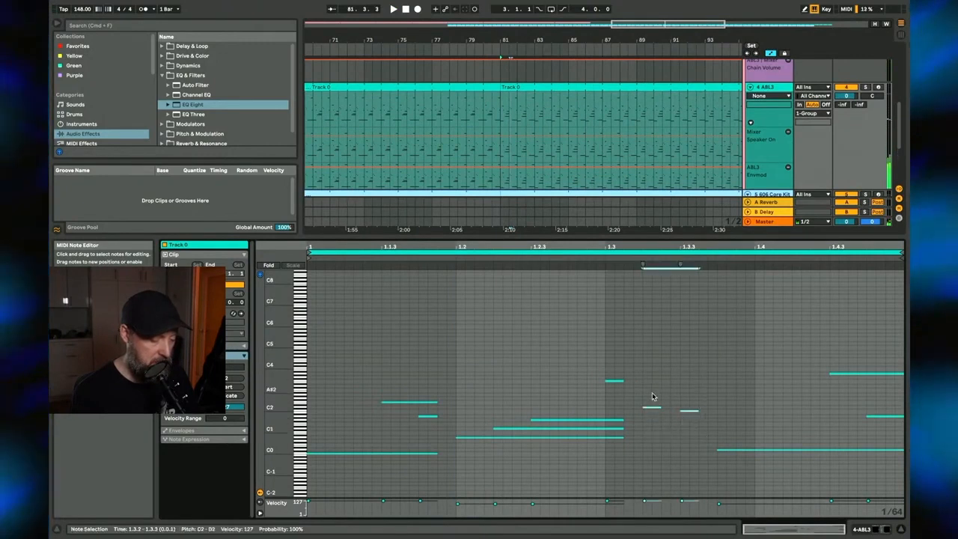
drag(651, 395, 652, 425)
drag(608, 346, 627, 407)
drag(843, 328, 889, 437)
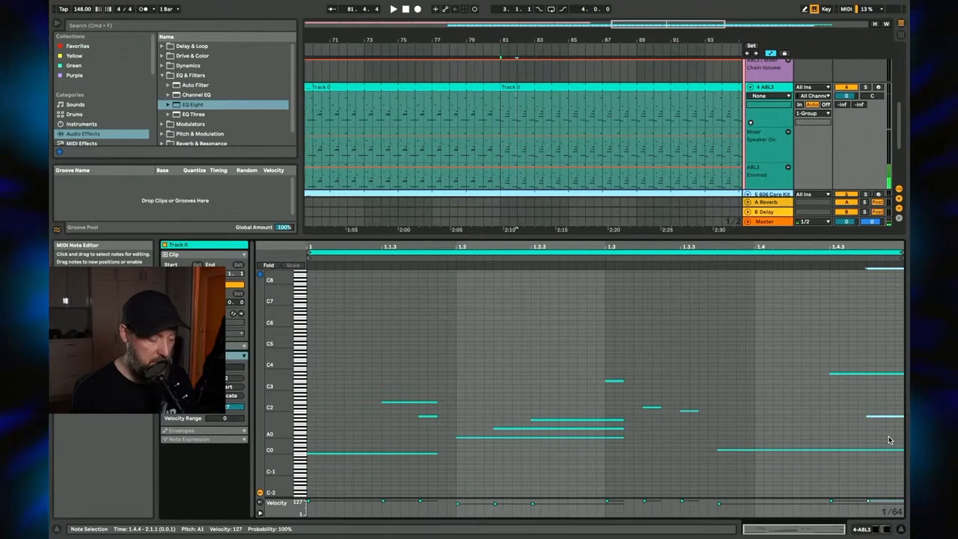
key(Up)
key(Up)
key(Up)
key(space)
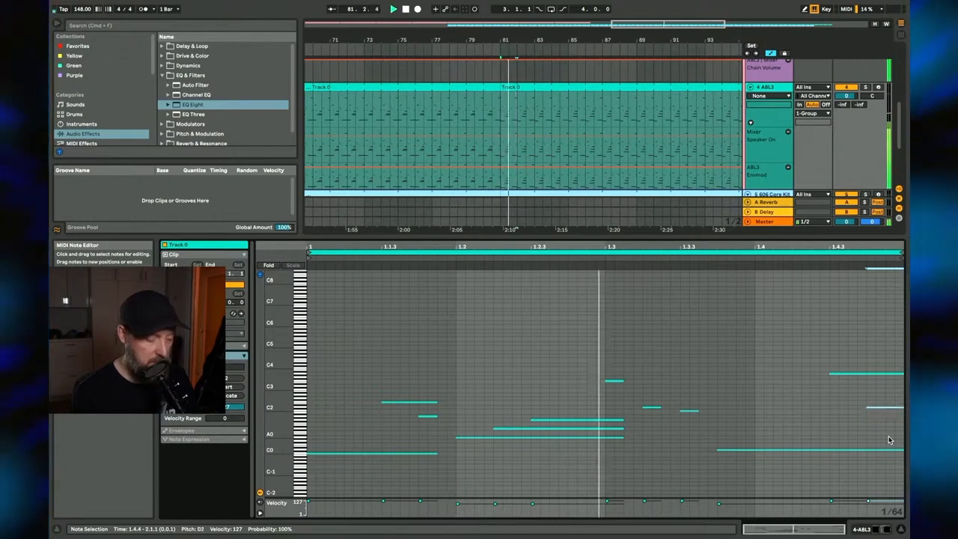
Step: Raise the long low note at 1.3.4 in the 4 ABL3 clip to F0
drag(730, 440, 744, 484)
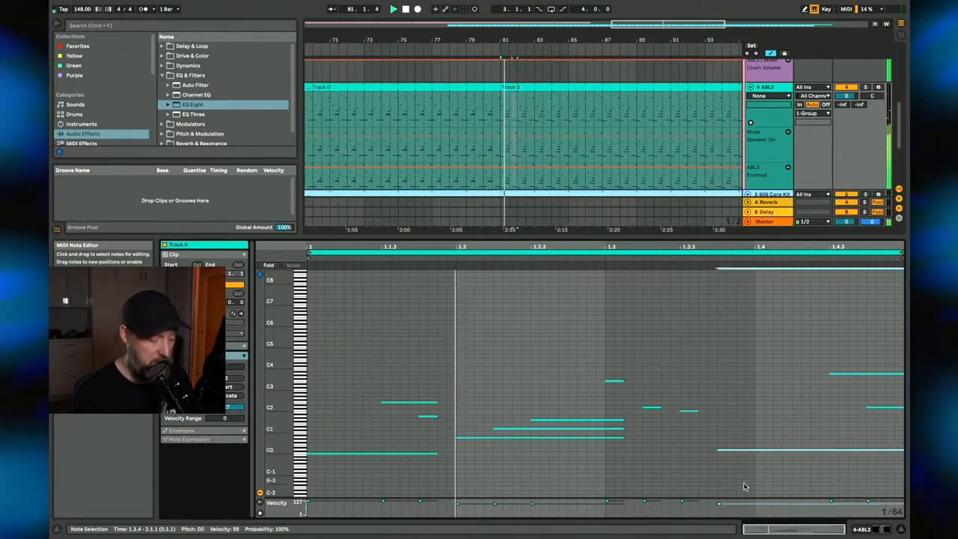
key(Up)
key(Up)
key(Up)
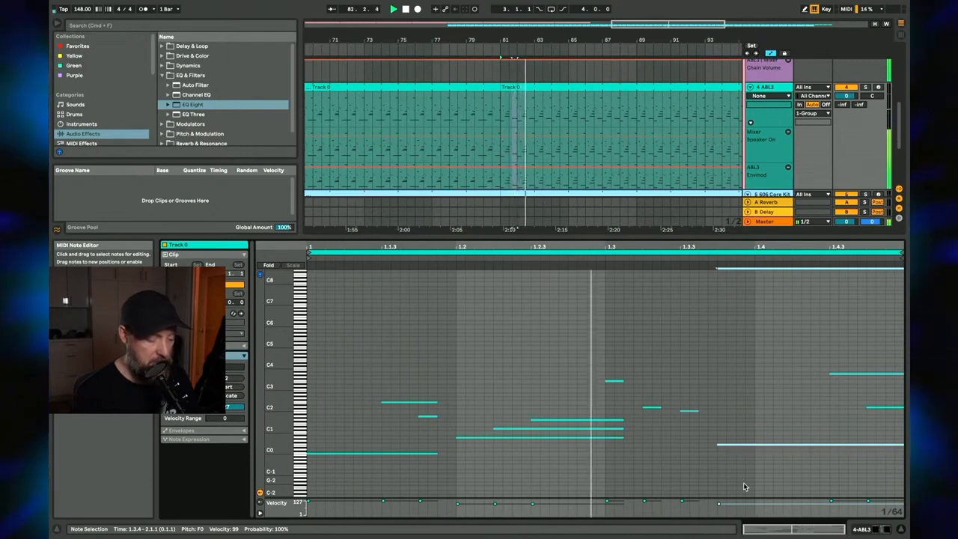
Step: Raise the long low note at 1.3.4 in the 4 ABL3 clip to G0 and play the passage back
key(Up)
key(Up)
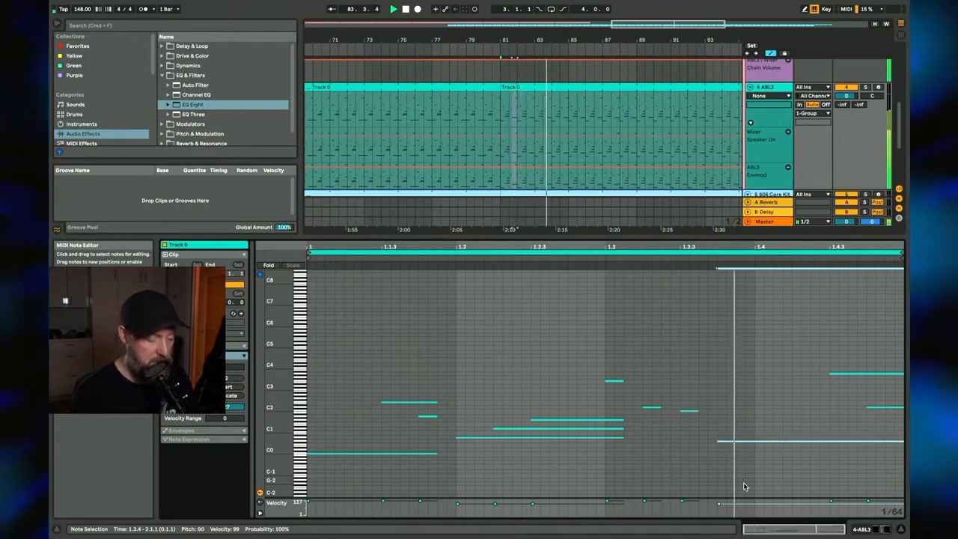
click(423, 52)
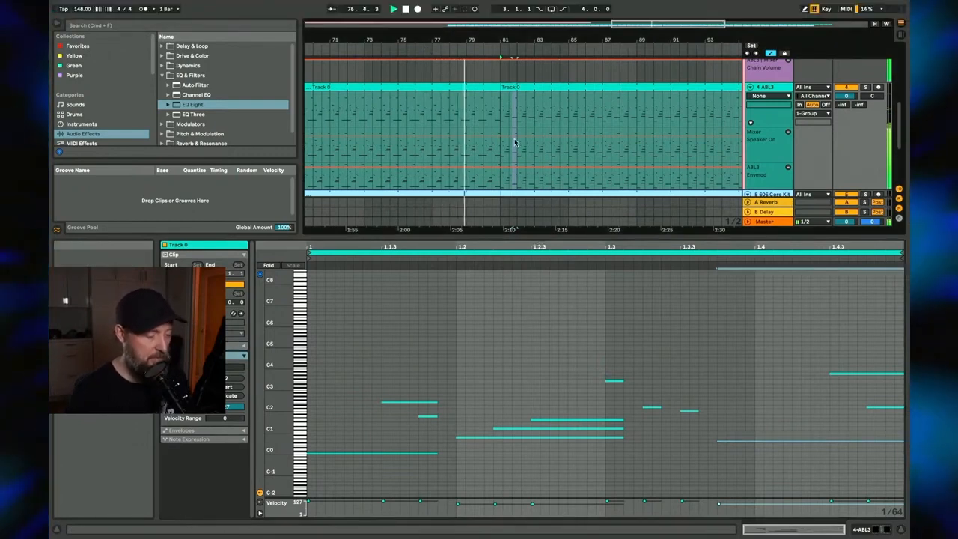
Step: Try the opening note of the 4 ABL3 clip an octave higher, at C1
click(360, 453)
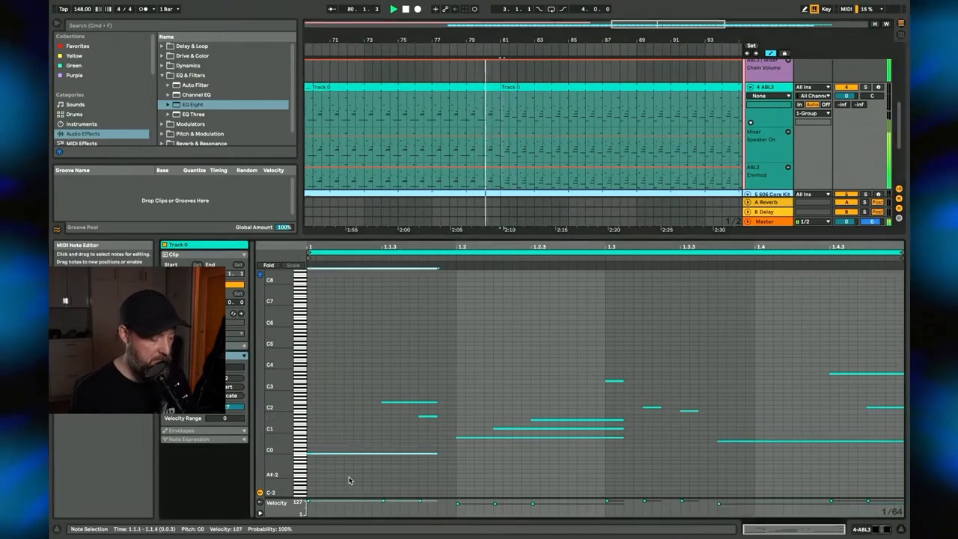
key(shift+Up)
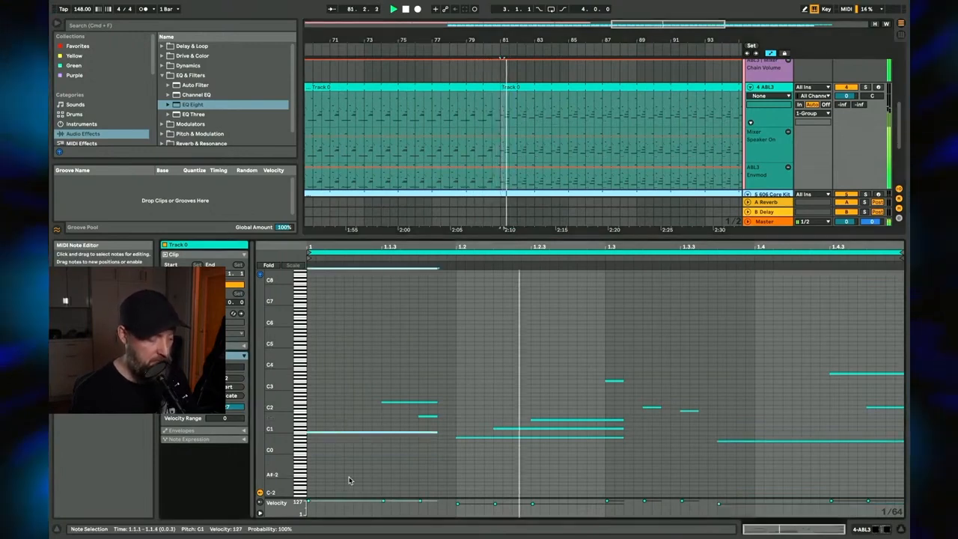
key(shift+Down)
Step: Lower the long note at 1.3.4 in the 4 ABL3 clip to D0 and the note at 1.2.3 by two semitones
drag(723, 420, 736, 475)
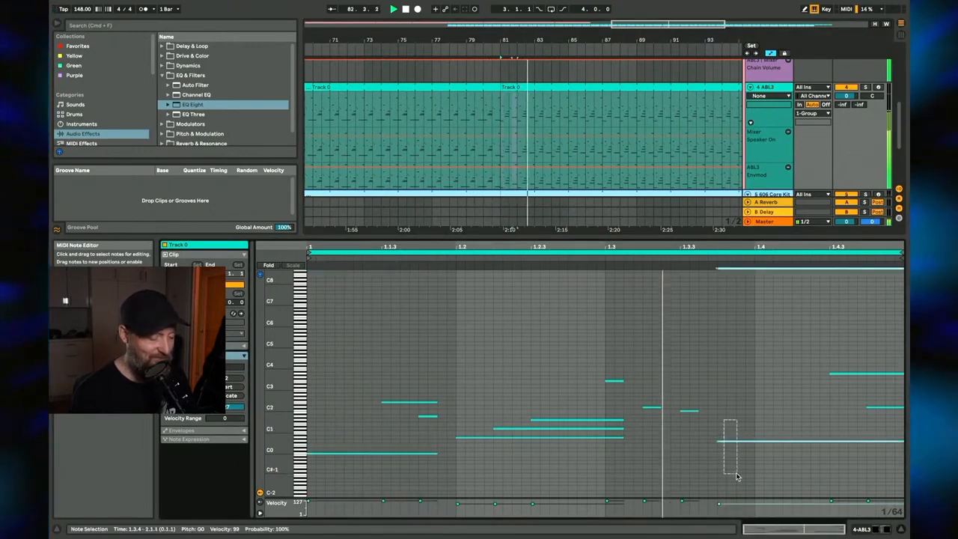
key(shift+Down)
key(Up)
key(Up)
key(Up)
key(Up)
key(Up)
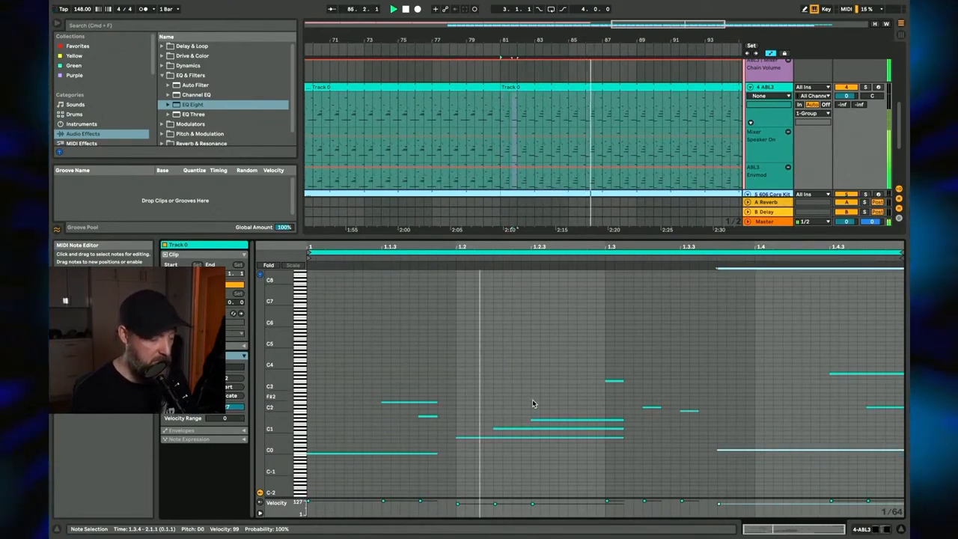
mouse_move(549, 403)
mouse_down()
mouse_move(552, 433)
mouse_move(551, 418)
mouse_up()
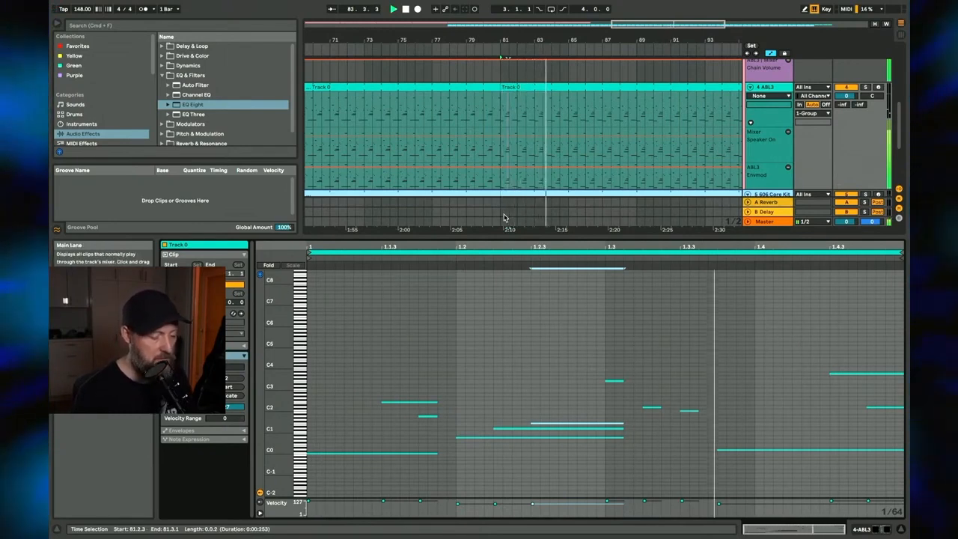
Step: Automate the third track's ABL3 Cutoff to rise gradually from bar 81 to about 0.87 near bar 97
drag(551, 37, 460, 38)
scroll(482, 92, up, 4)
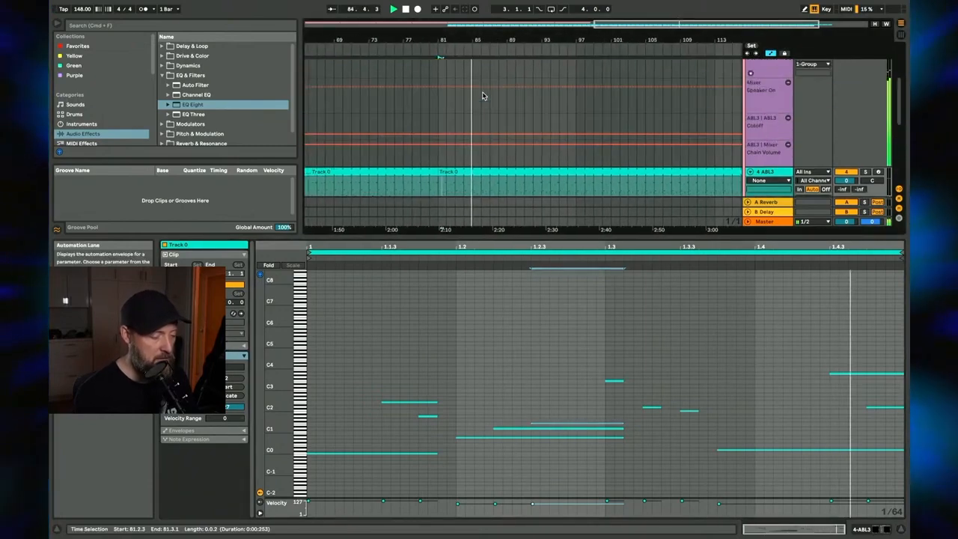
scroll(480, 105, up, 1)
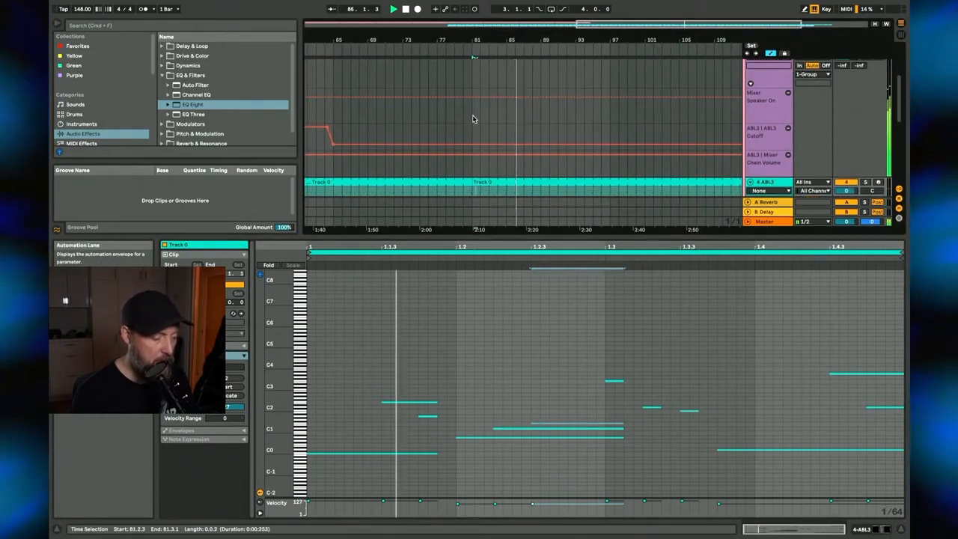
click(473, 145)
drag(485, 145, 611, 128)
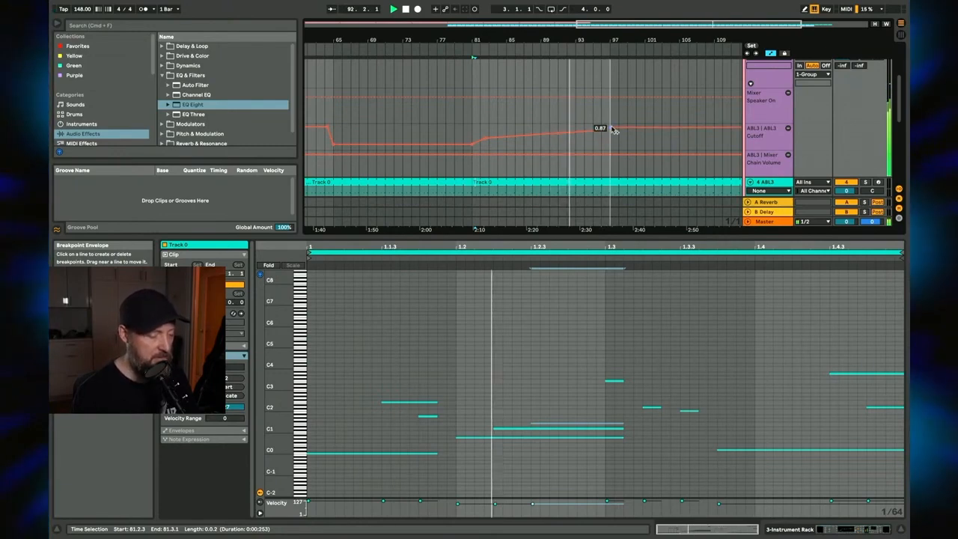
Step: Reactivate the alternate low-velocity Closed Hi Hat notes in the 606 Core Kit clip that starts at bar 97
scroll(612, 130, down, 3)
scroll(603, 123, down, 4)
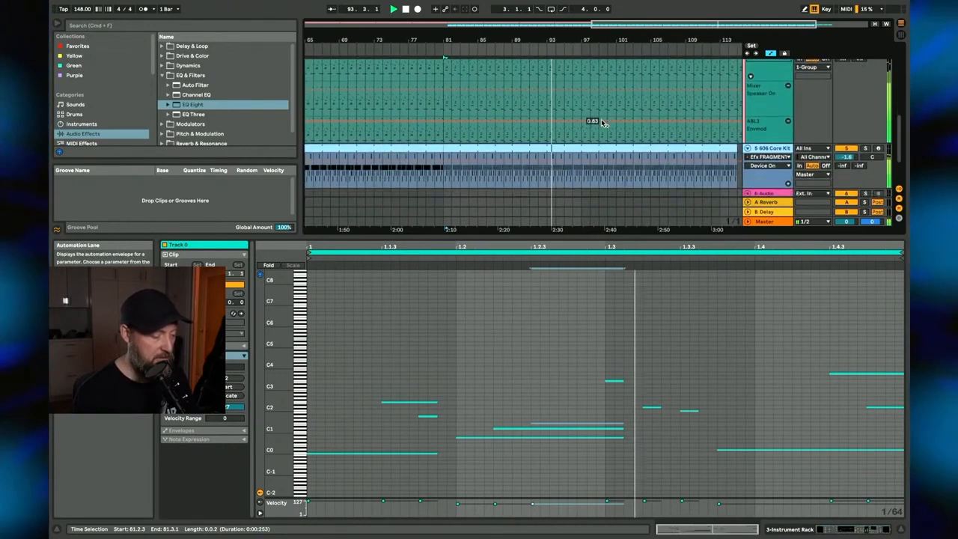
click(578, 91)
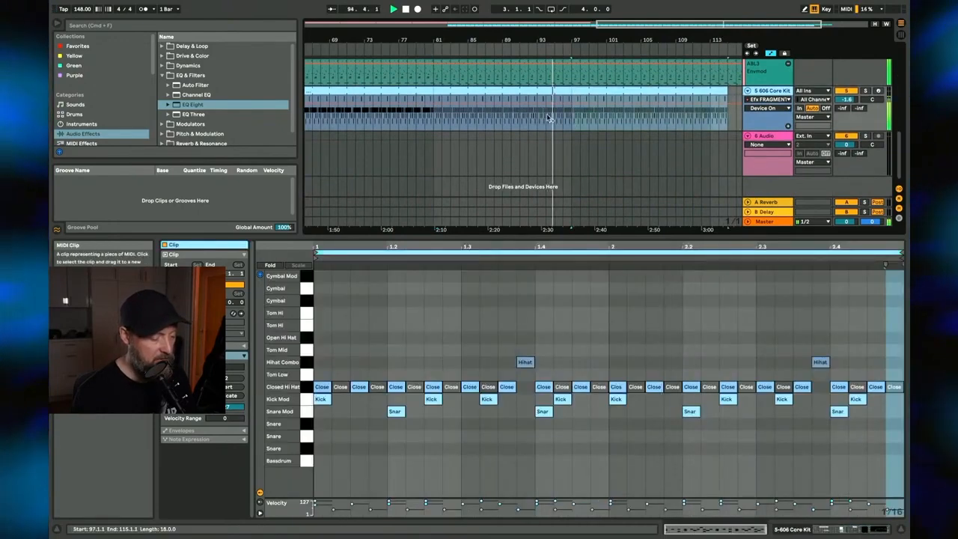
click(342, 388)
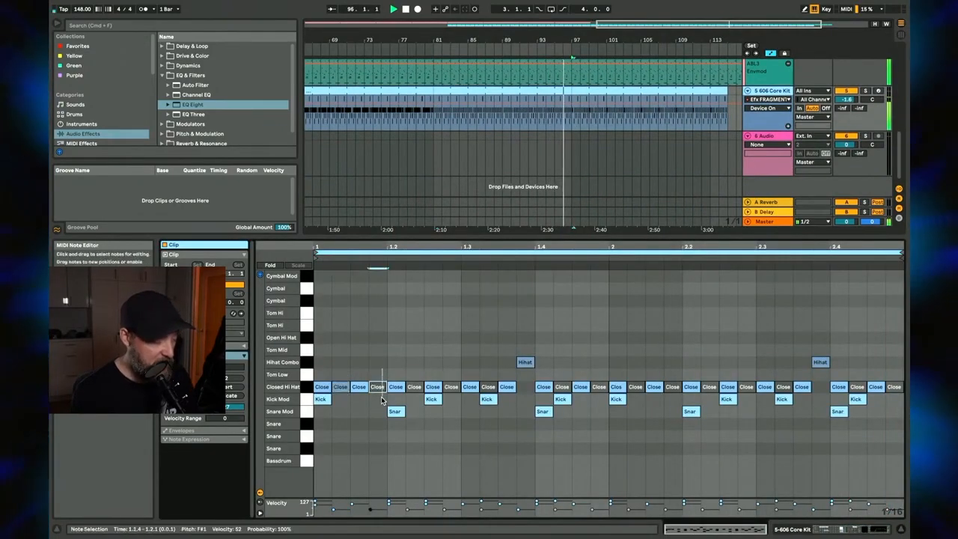
click(488, 386)
click(562, 386)
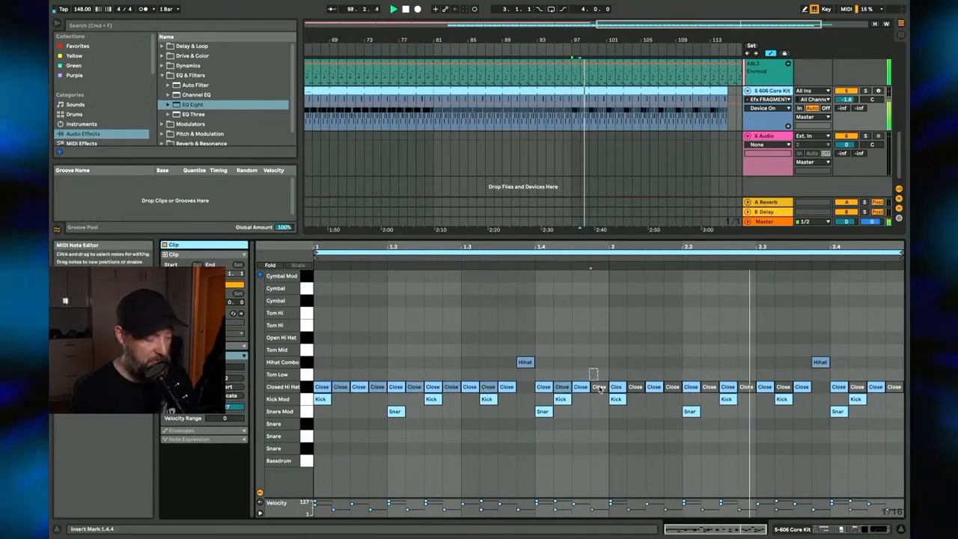
click(635, 386)
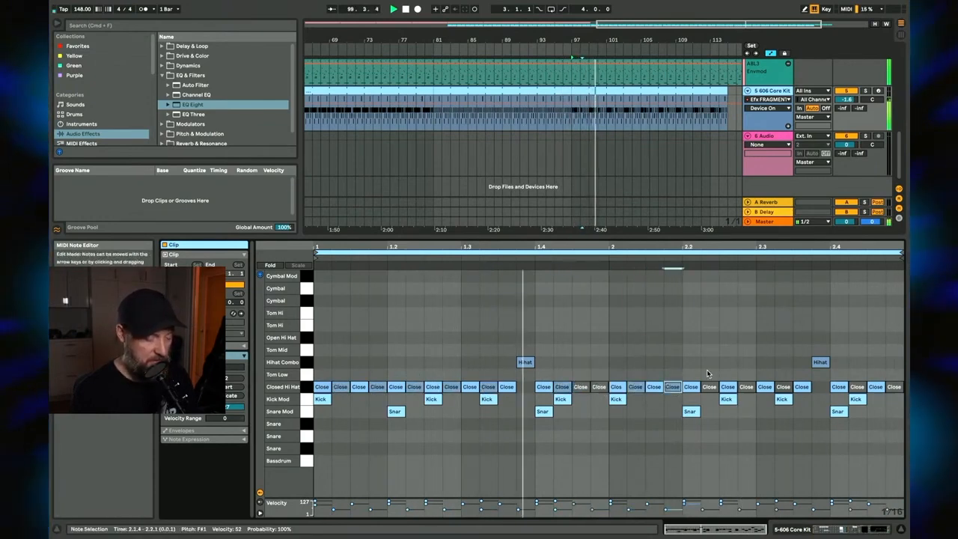
click(709, 387)
click(747, 386)
click(782, 386)
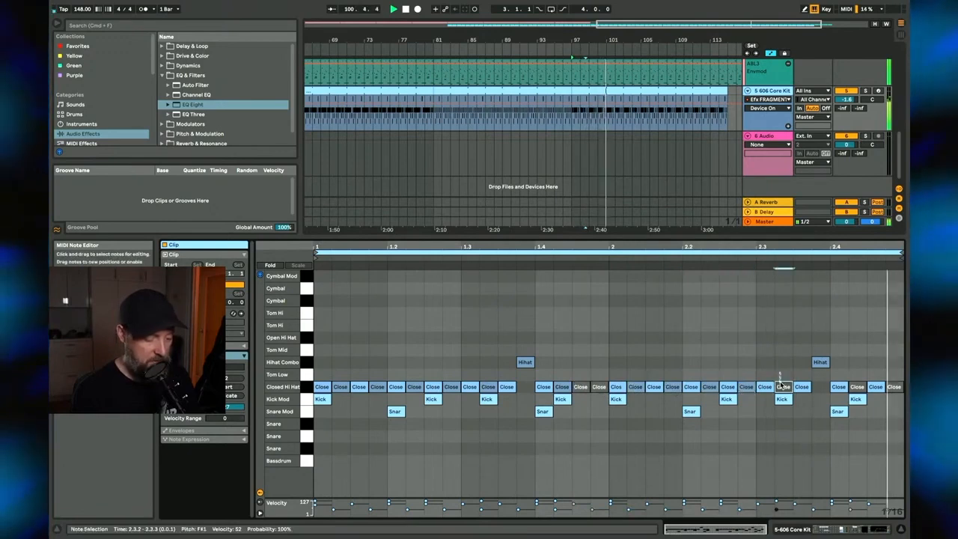
click(895, 387)
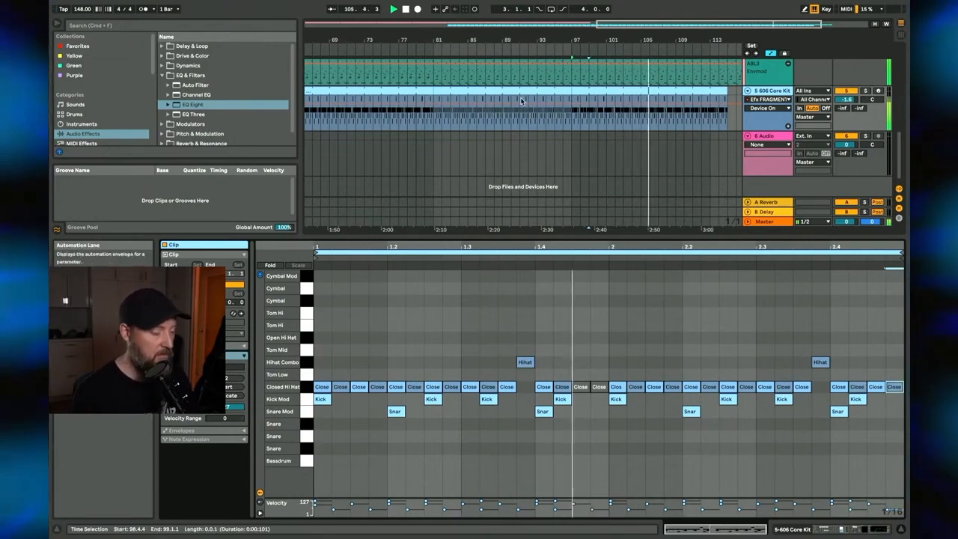
Step: Split off the last beat before bar 81, from 80.4.1 to 81.1.1, of the 606 Core Kit clip and open it
click(385, 53)
drag(418, 40, 597, 109)
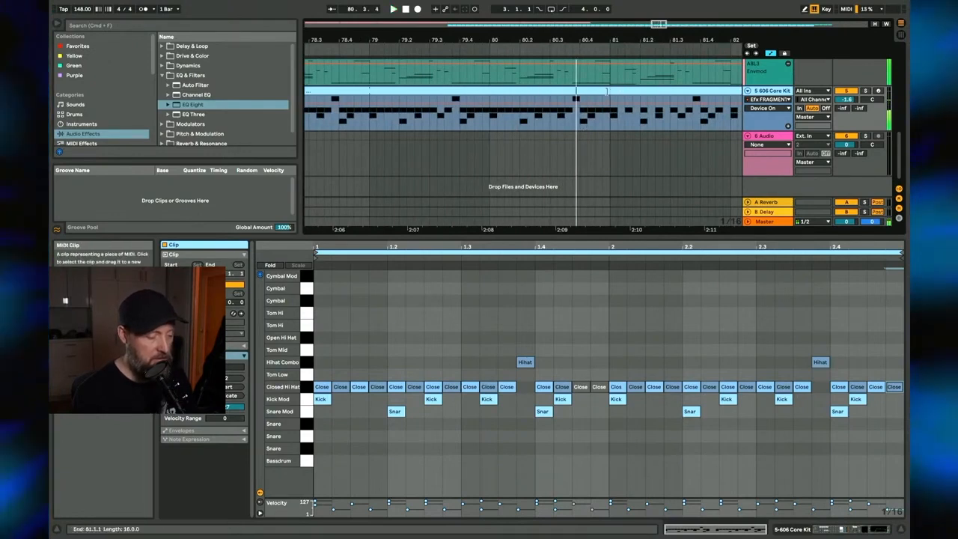
click(582, 125)
click(594, 91)
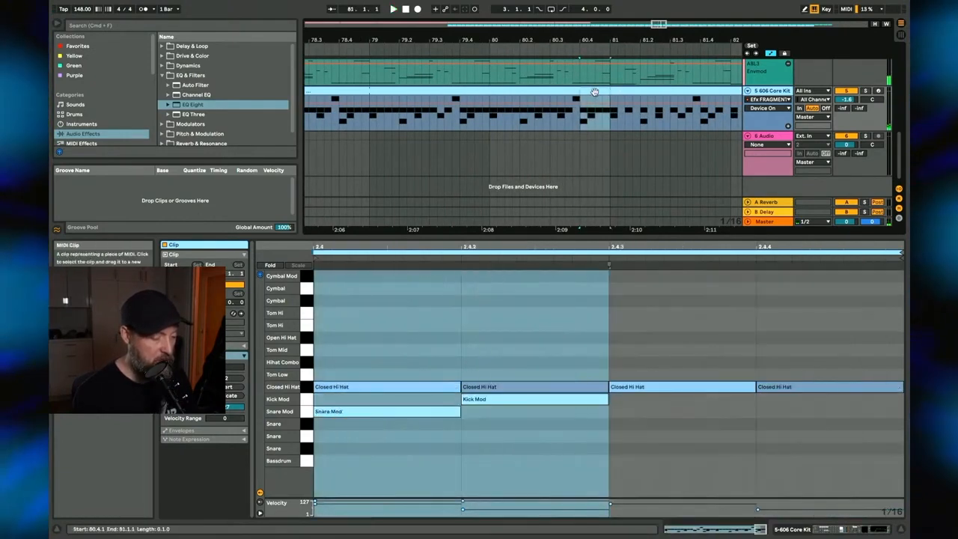
Step: Create a four-hit snare roll by deactivating the Kick Mod note and adding Snare Mod notes at 2.4.2, 2.4.3 and 2.4.4
click(508, 399)
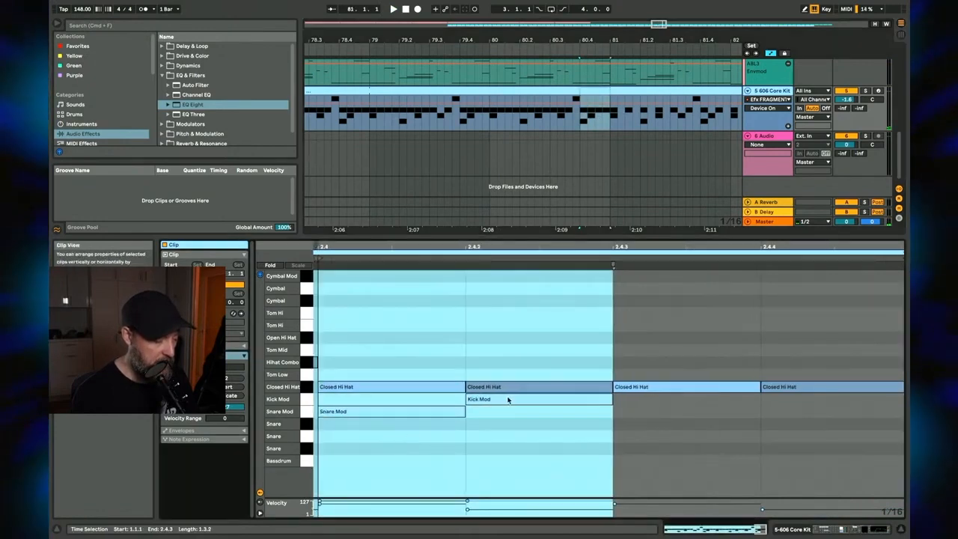
key(Down)
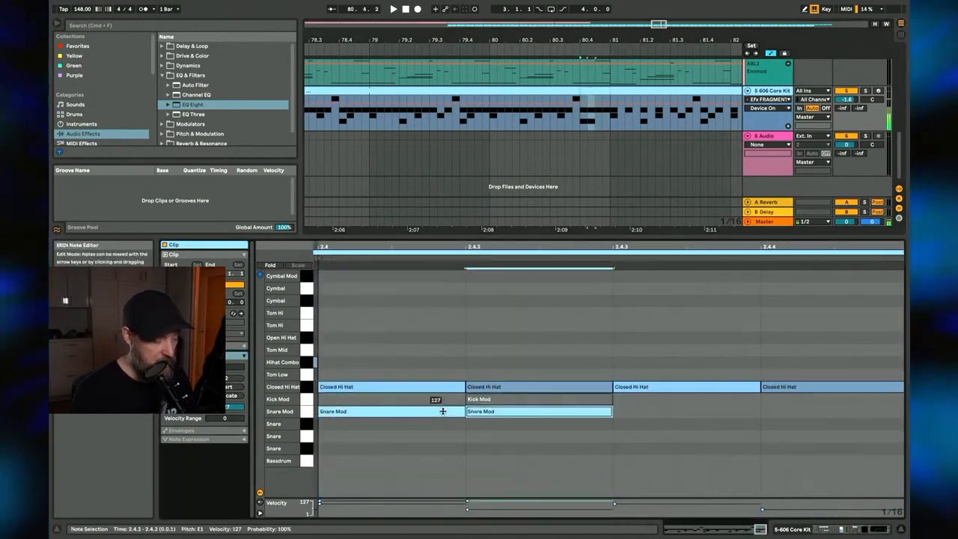
key(super+d)
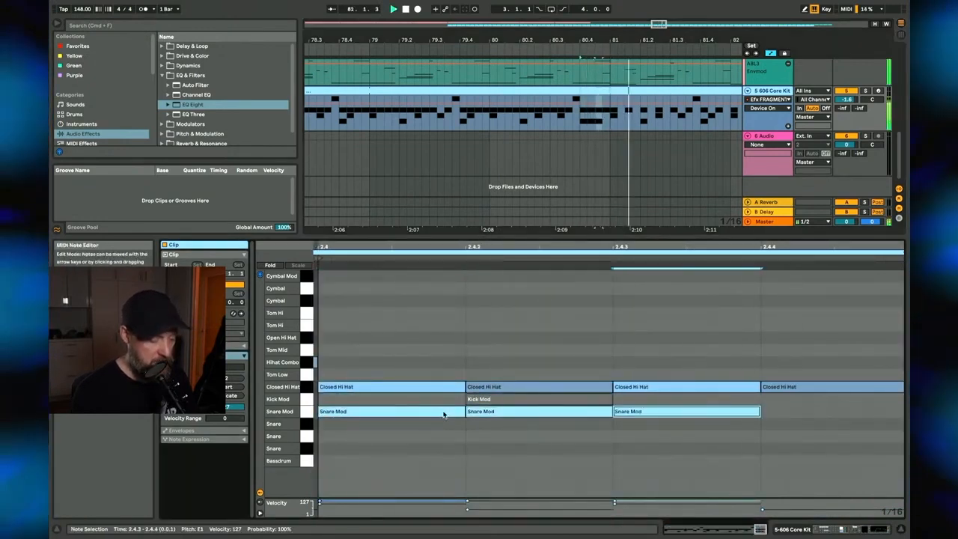
key(Right)
key(Left)
key(super+d)
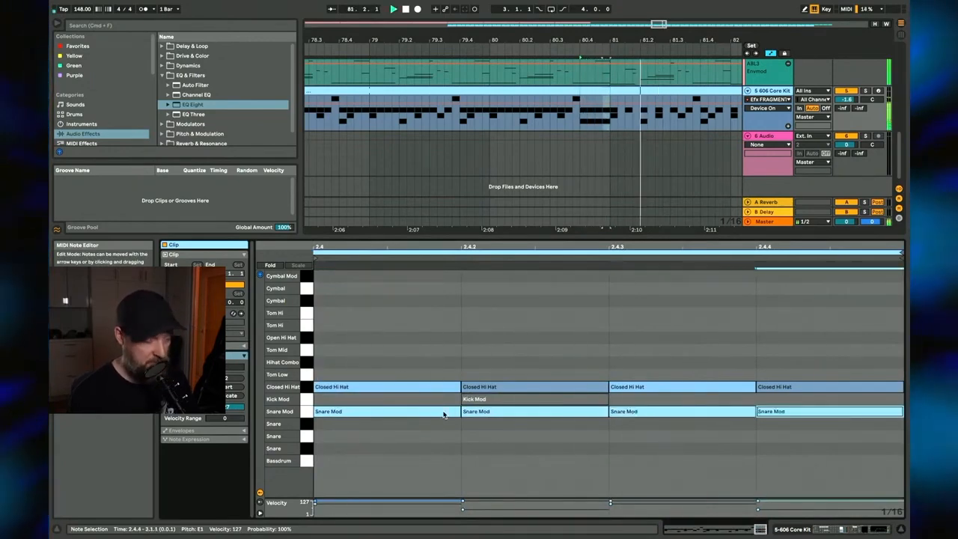
Step: Open the 606 Core Kit clip that starts at bar 81 and add a Kick Mod note at 1.1.3
drag(501, 38, 444, 15)
click(484, 91)
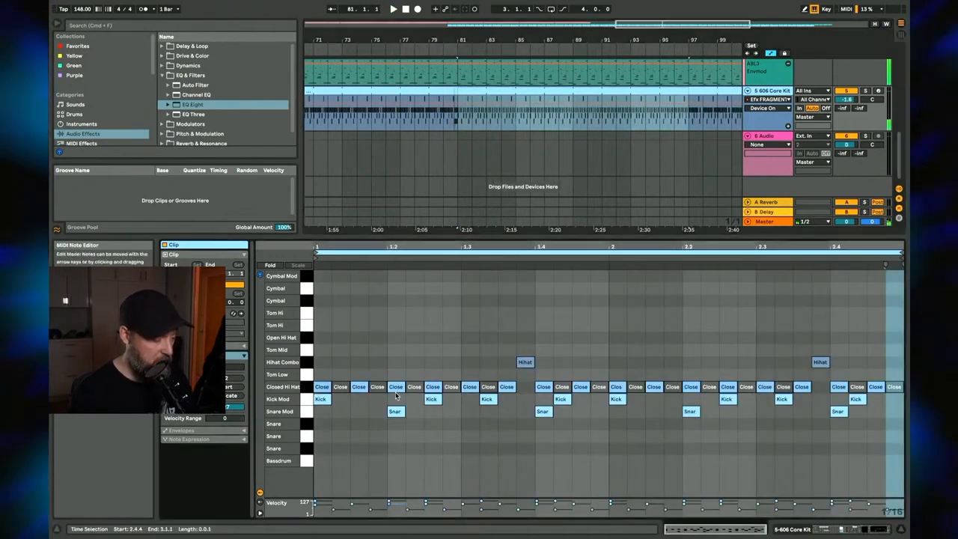
double_click(360, 400)
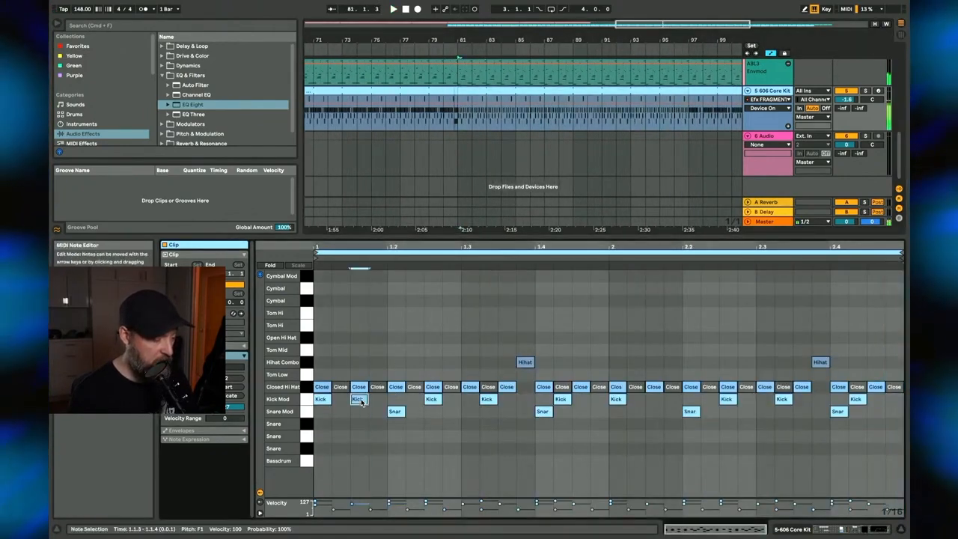
Step: Color the 606 Core Kit clip from bar 81 yellow and play it back
right_click(497, 94)
click(539, 250)
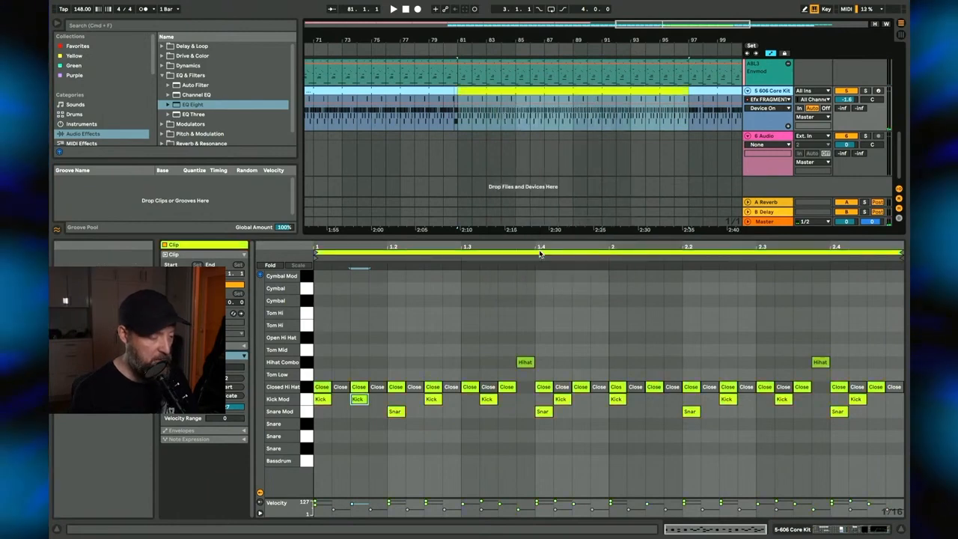
key(space)
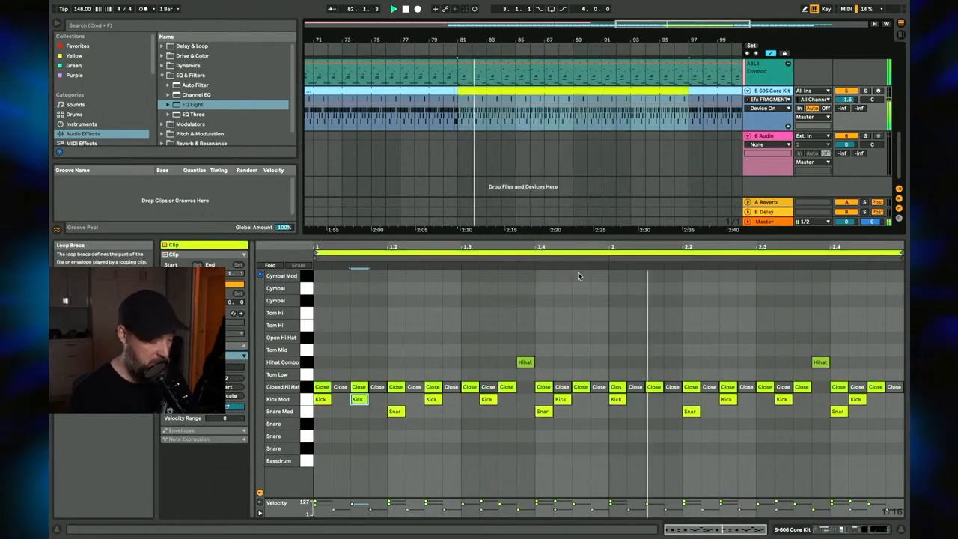
Step: Add a Kick Mod note at 2.1.3 and move the Hihat Combo notes at 1.3.4 and 2.3.4 to Closed Hi Hat
double_click(654, 399)
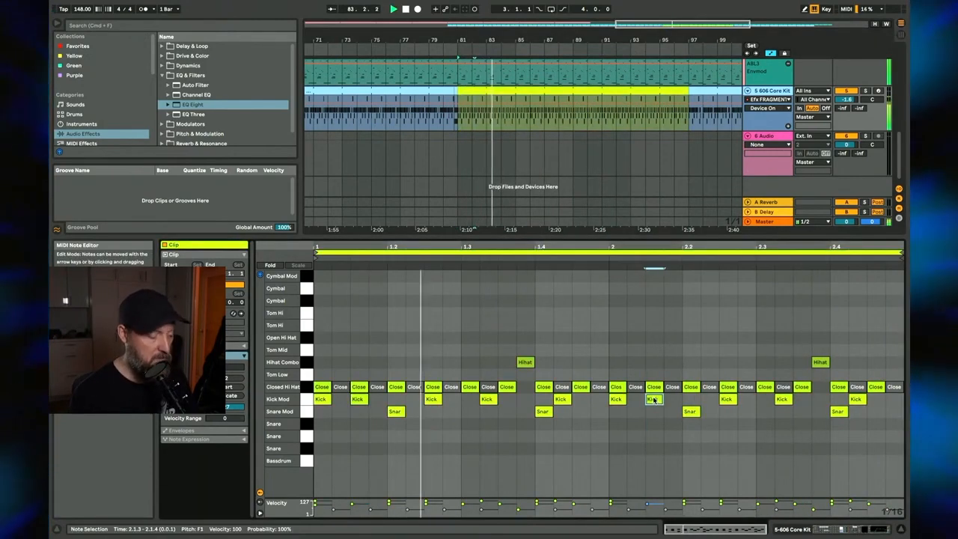
click(525, 363)
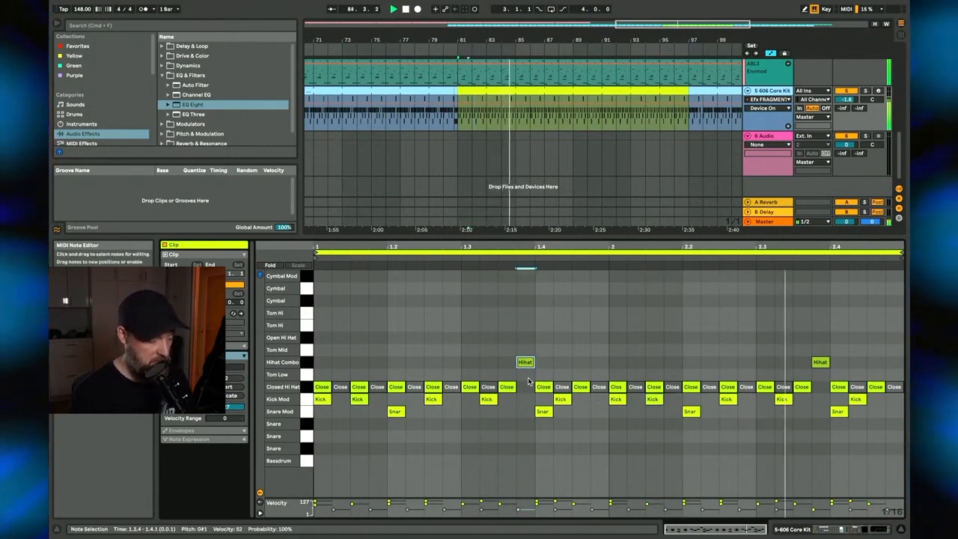
key(Down)
key(Down)
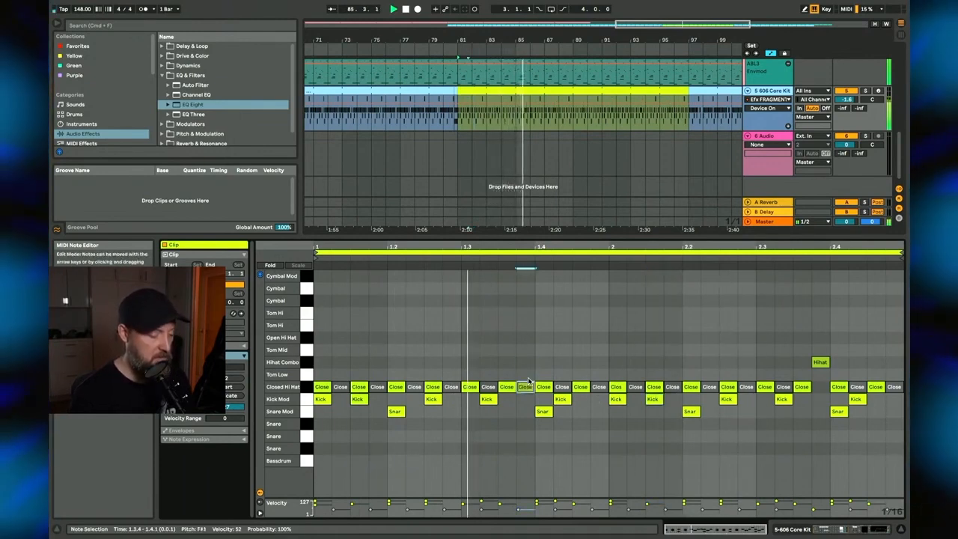
click(823, 363)
key(Down)
key(Down)
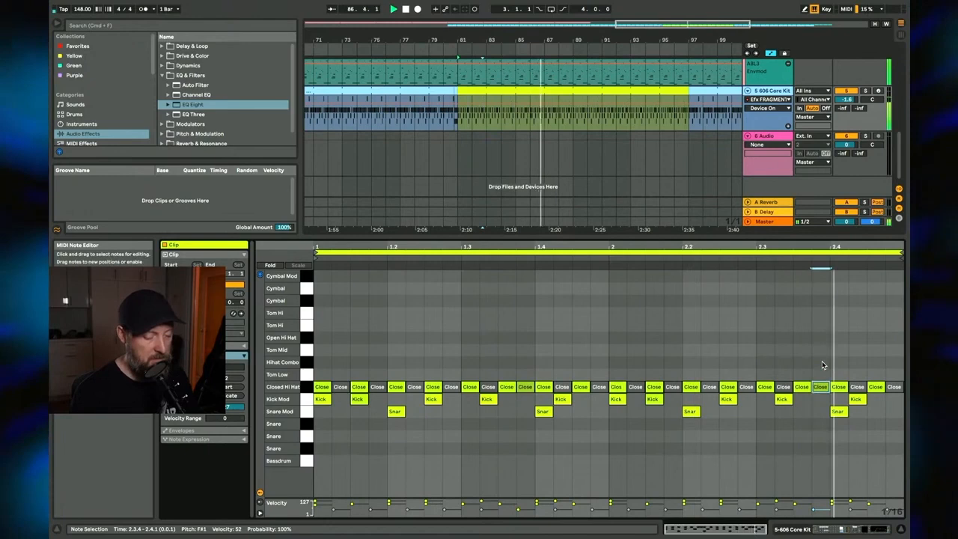
Step: Move the last Closed Hi Hat note, at 2.4.4, up to Open Hi Hat
click(901, 386)
key(Up)
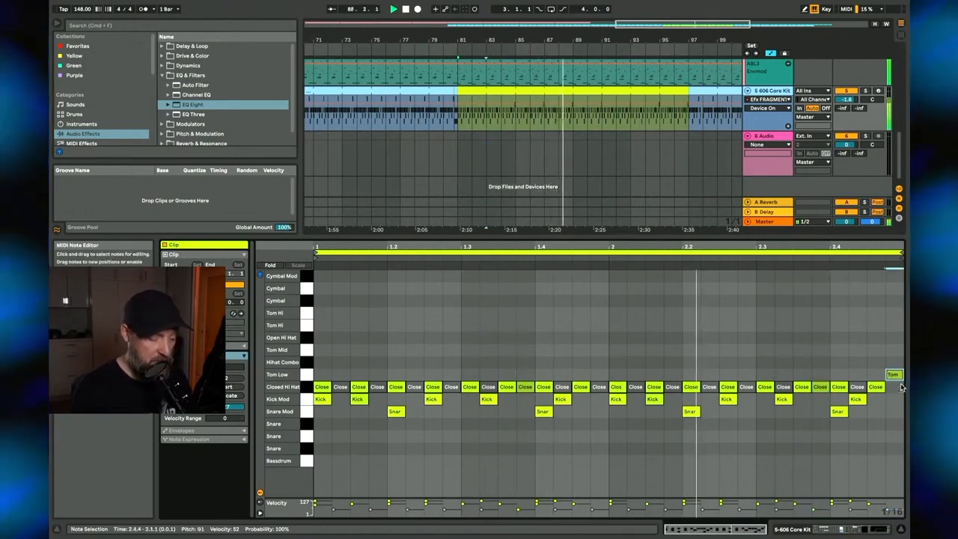
key(Up)
key(Up)
key(Up)
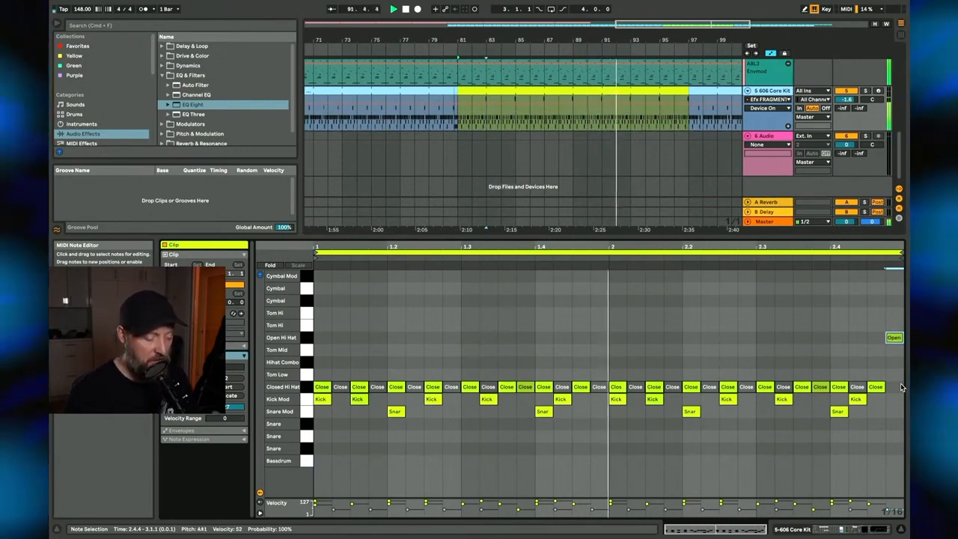
Step: Select the 606 Core Kit clip at bar 97 and play back the end of the yellow clip leading into it
scroll(537, 88, right, 2)
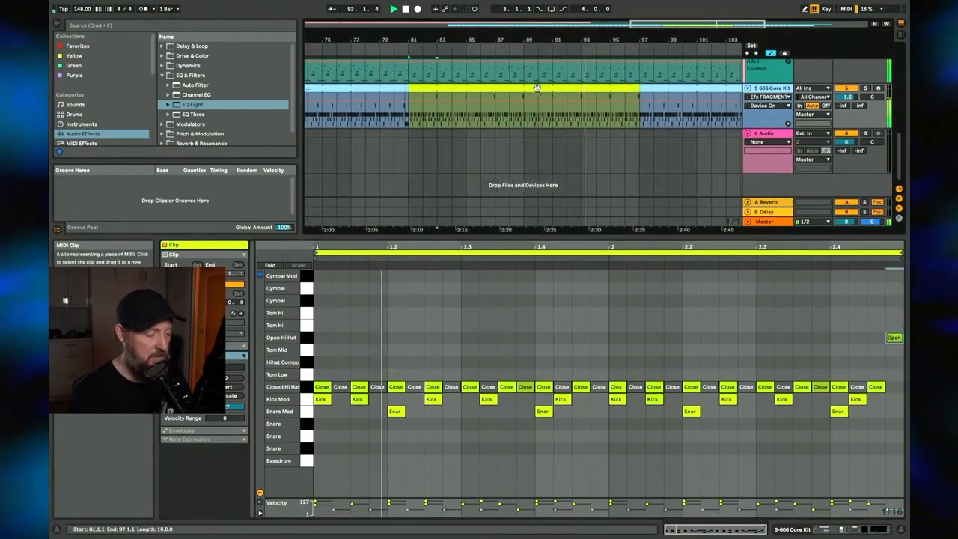
click(655, 88)
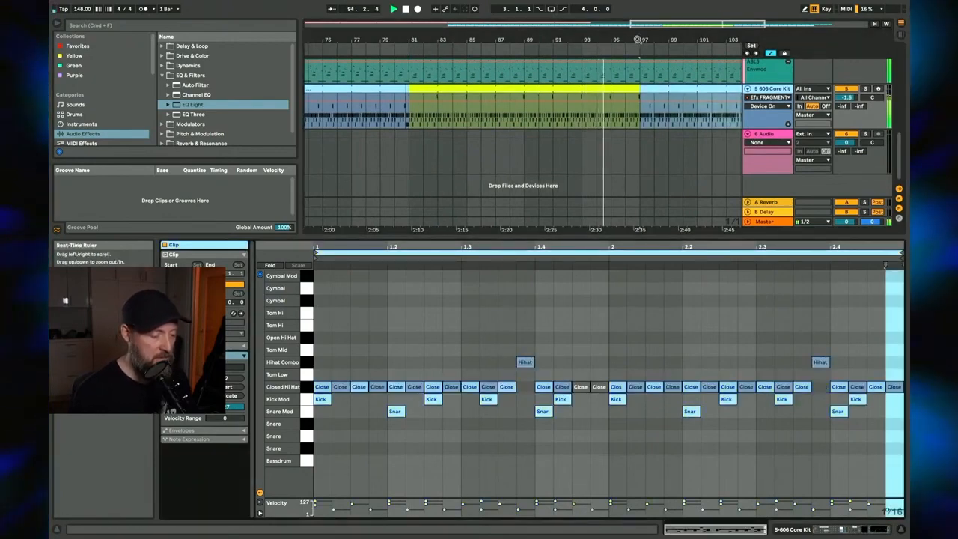
drag(638, 40, 591, 137)
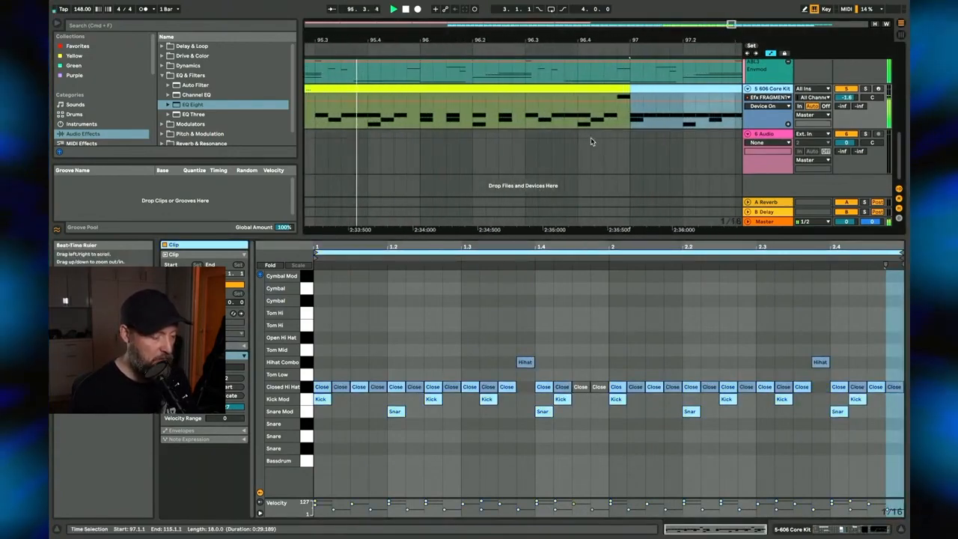
click(596, 87)
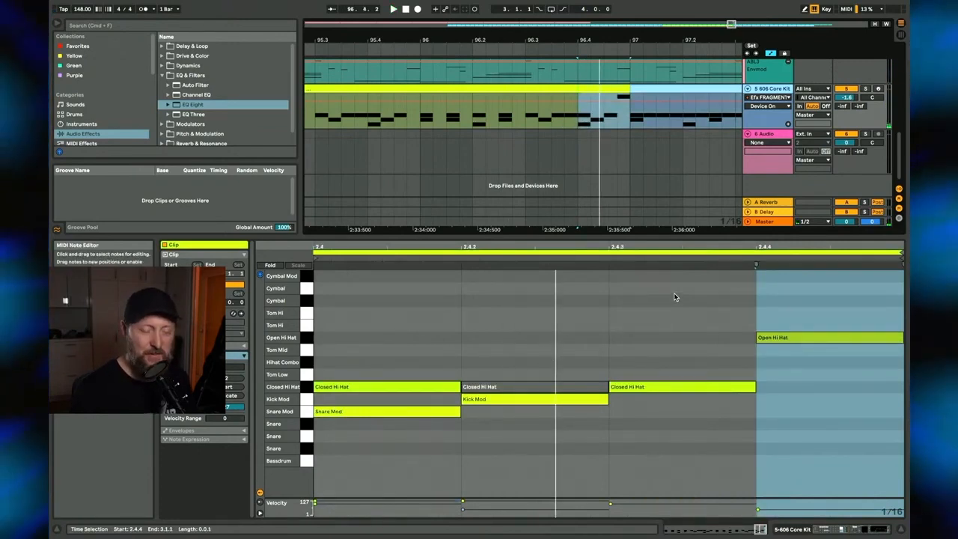
drag(675, 296, 777, 436)
click(502, 118)
key(space)
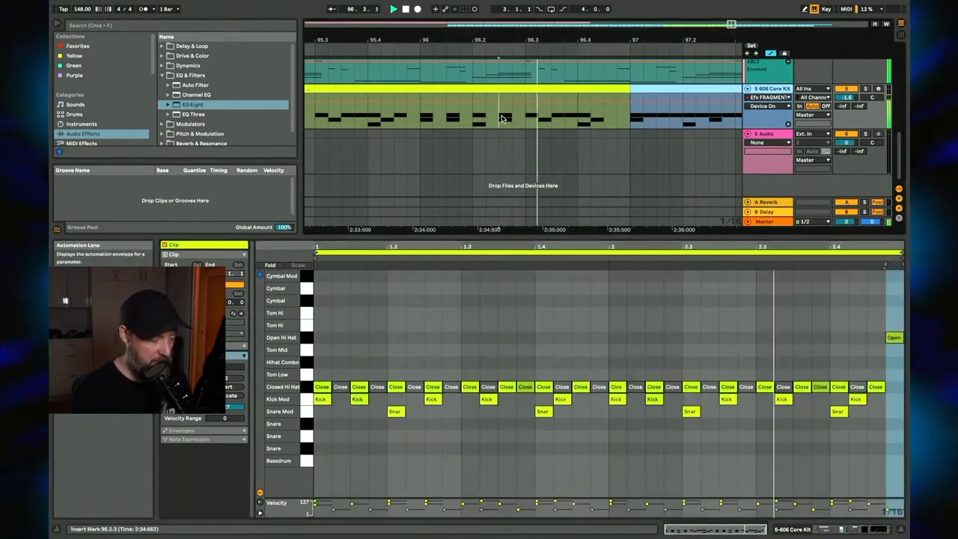
Step: Shorten the yellow 606 Core Kit clip so that it ends at 96.4.3
scroll(502, 90, up, 3)
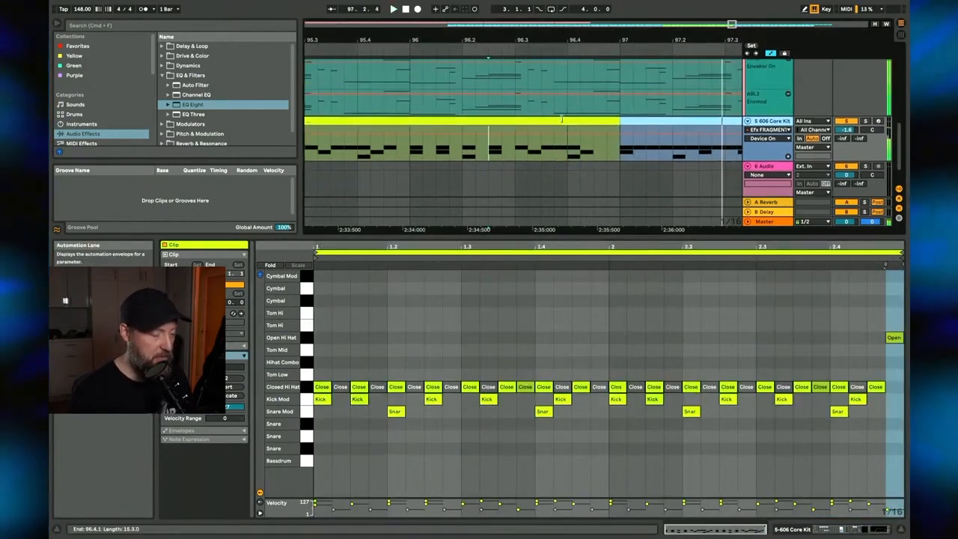
click(464, 58)
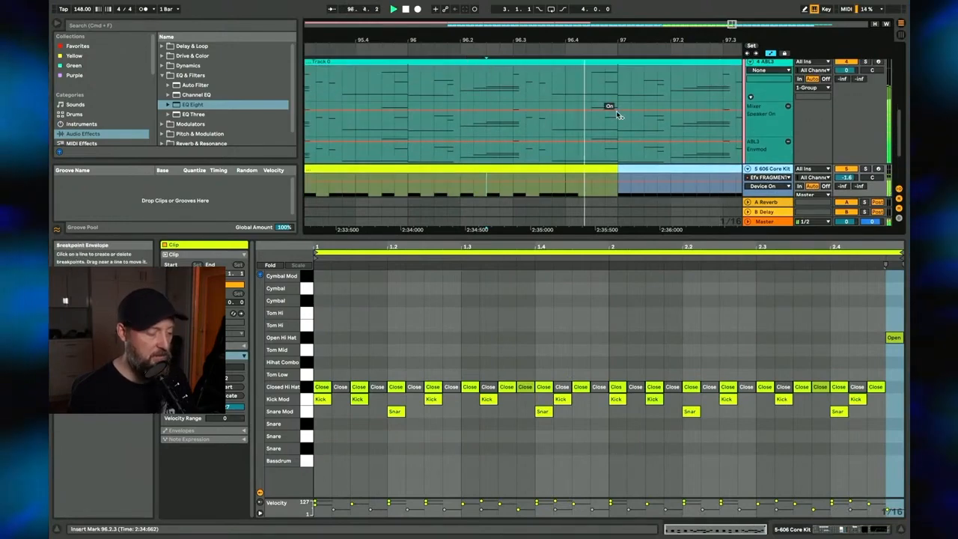
scroll(619, 114, up, 4)
scroll(610, 113, down, 3)
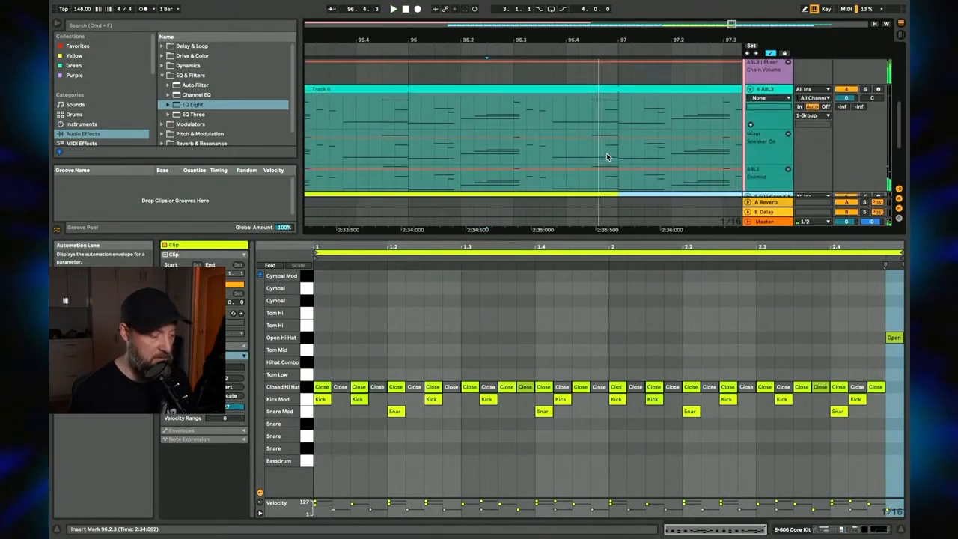
scroll(613, 174, down, 1)
drag(614, 174, 586, 177)
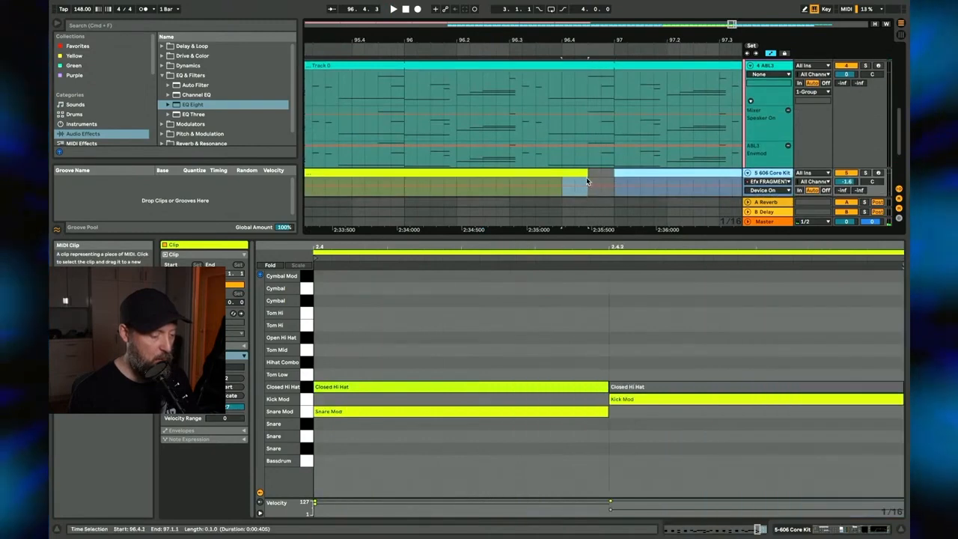
Step: Split the 4 ABL3 clip at bar 97, shorten its first part to end at 96.4.3, and play the break
click(615, 84)
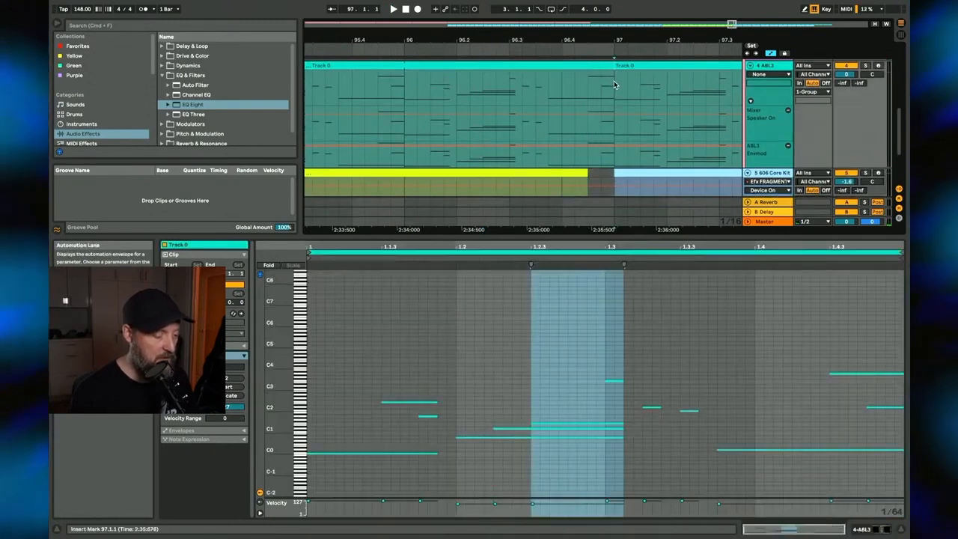
drag(614, 66, 588, 66)
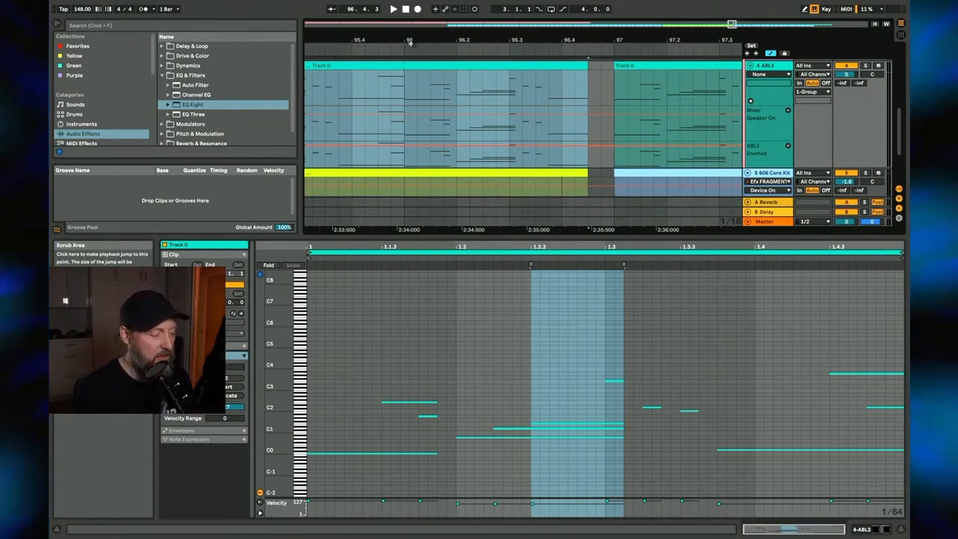
drag(420, 40, 421, 41)
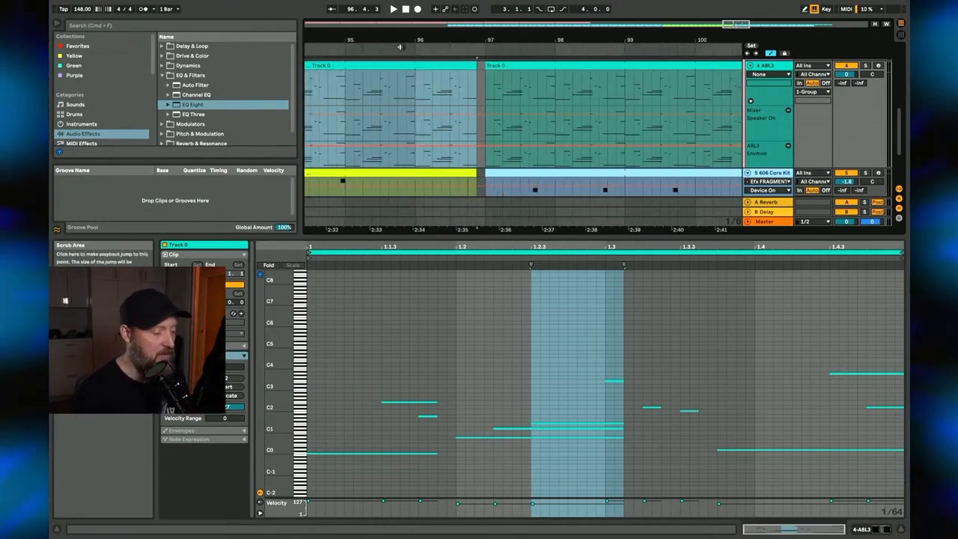
key(space)
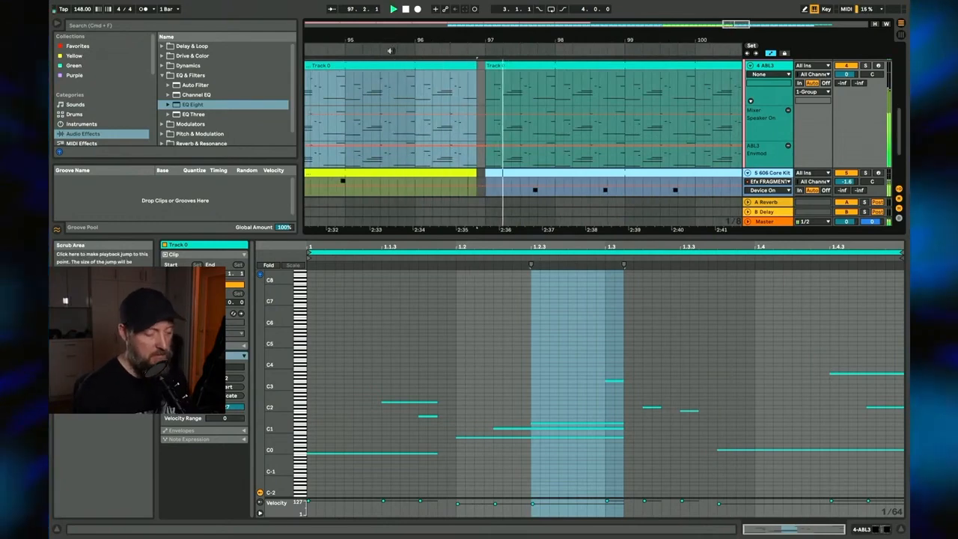
drag(462, 38, 463, 30)
scroll(512, 104, down, 3)
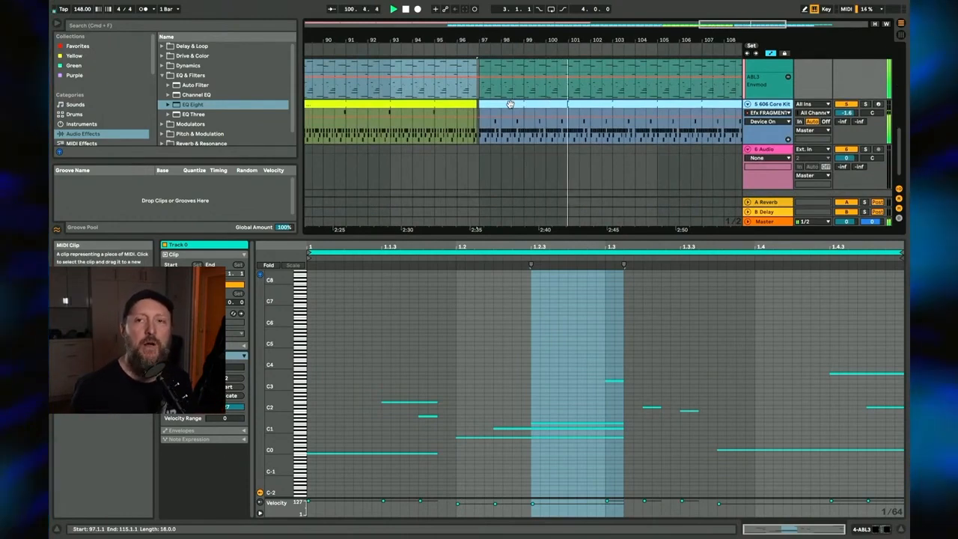
Step: Copy the 56-bar Bendermoog synth clip from bar 1 to bar 97 on the same track
scroll(509, 90, up, 5)
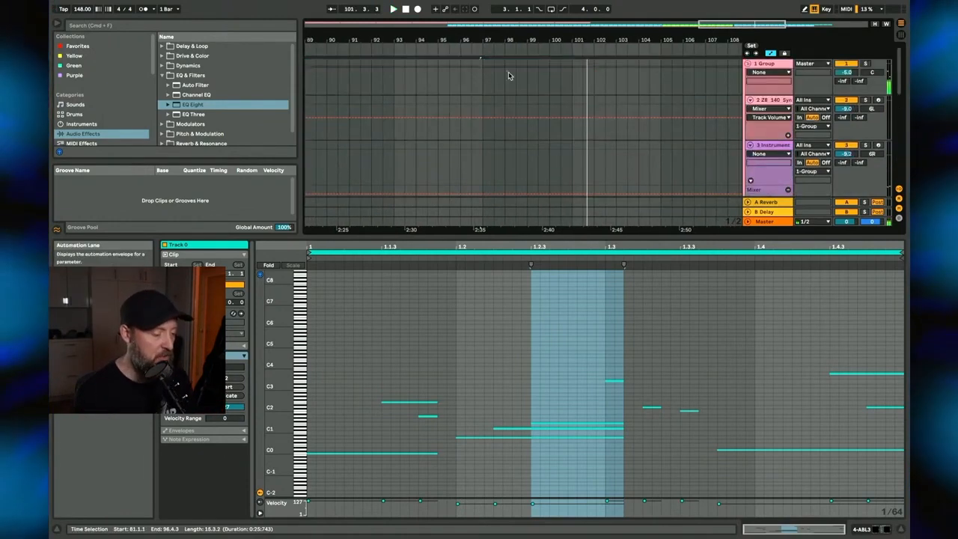
drag(502, 34, 502, 15)
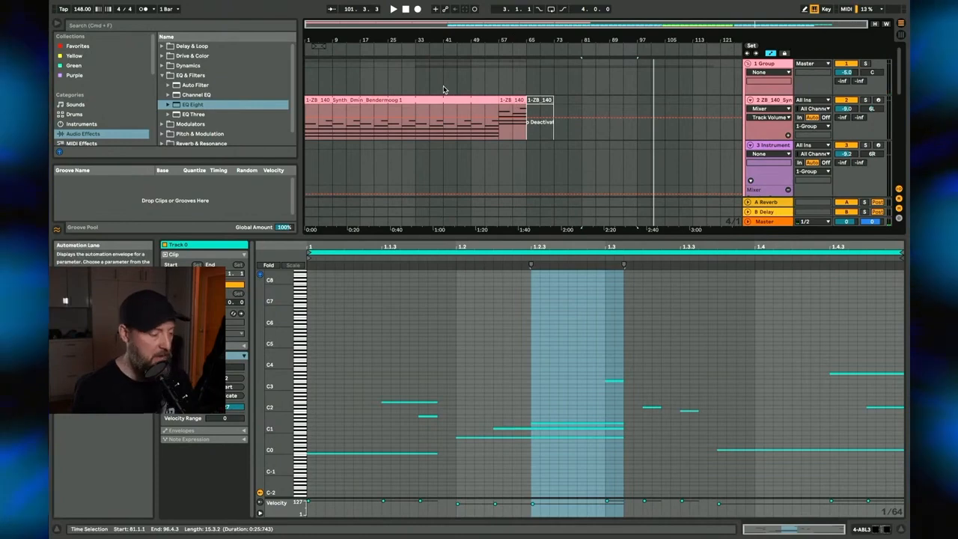
click(420, 99)
scroll(664, 92, down, 5)
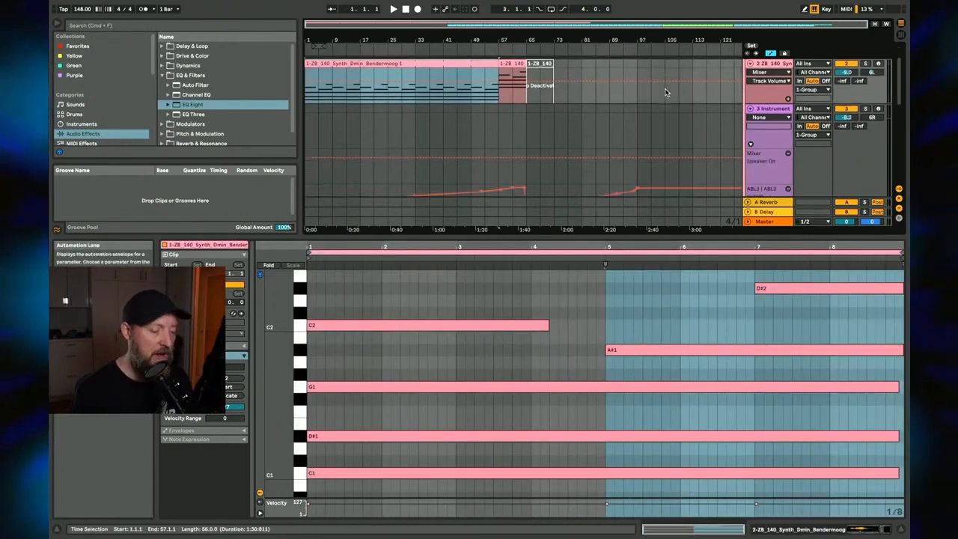
scroll(664, 92, up, 4)
scroll(665, 93, down, 3)
scroll(666, 93, down, 4)
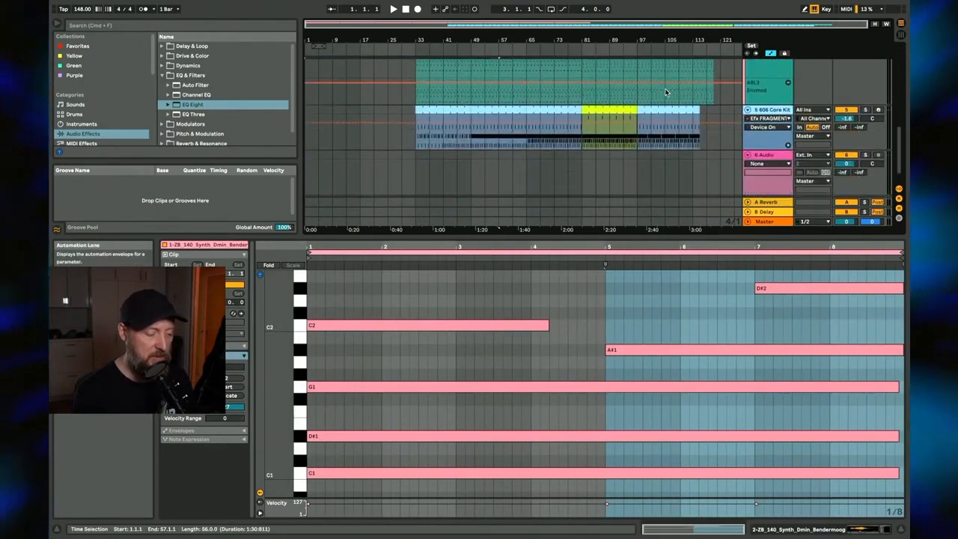
scroll(664, 92, up, 6)
click(640, 73)
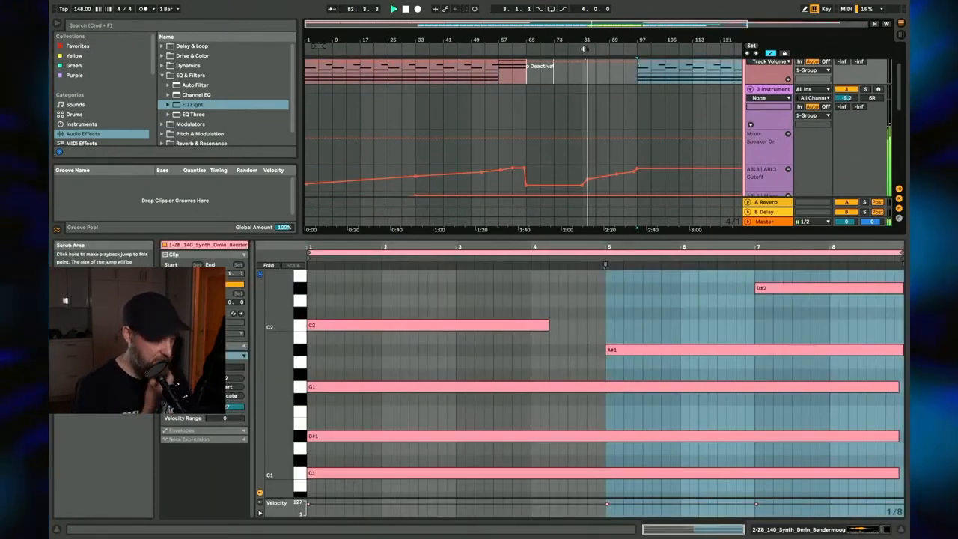
Step: Play the transition into bar 97 and move the copied Bendermoog clip so that it starts at bar 81
drag(661, 42, 629, 39)
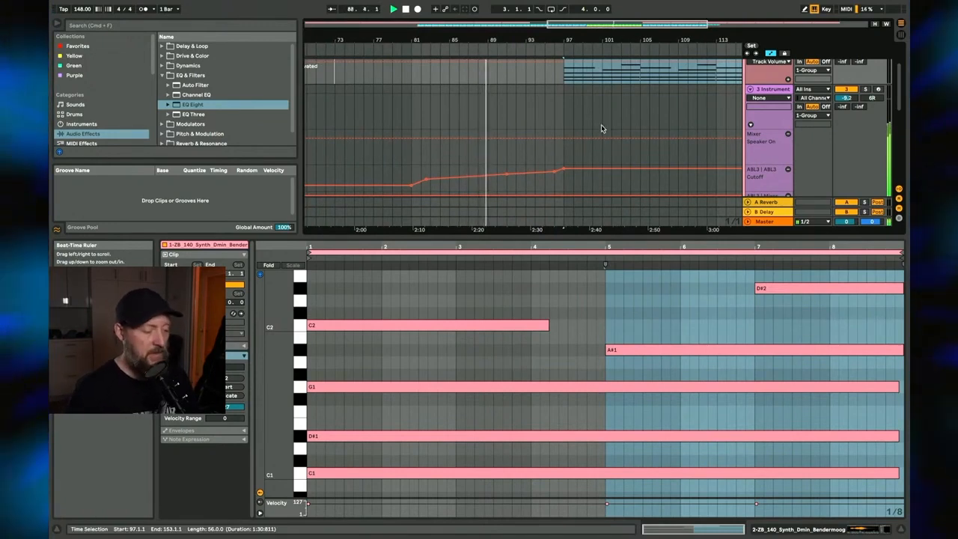
scroll(602, 124, up, 3)
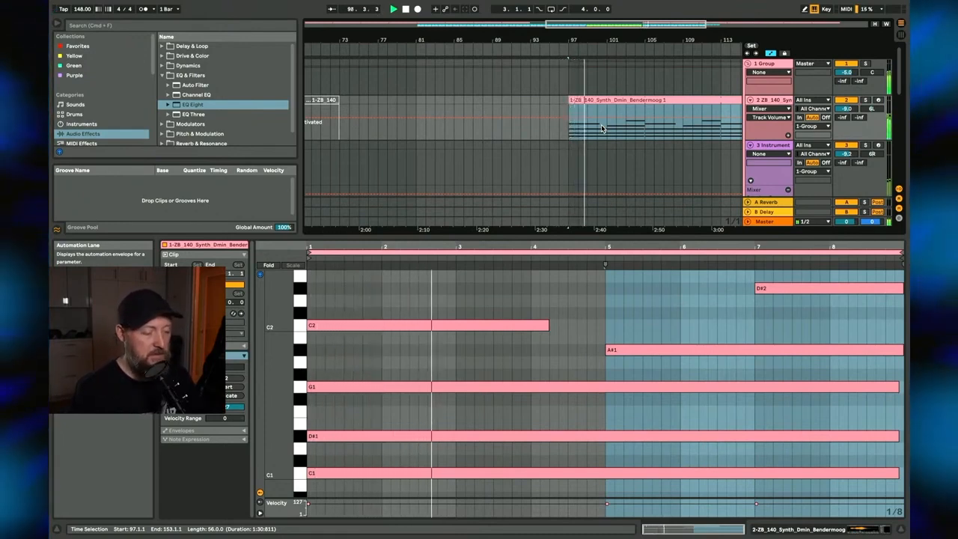
key(space)
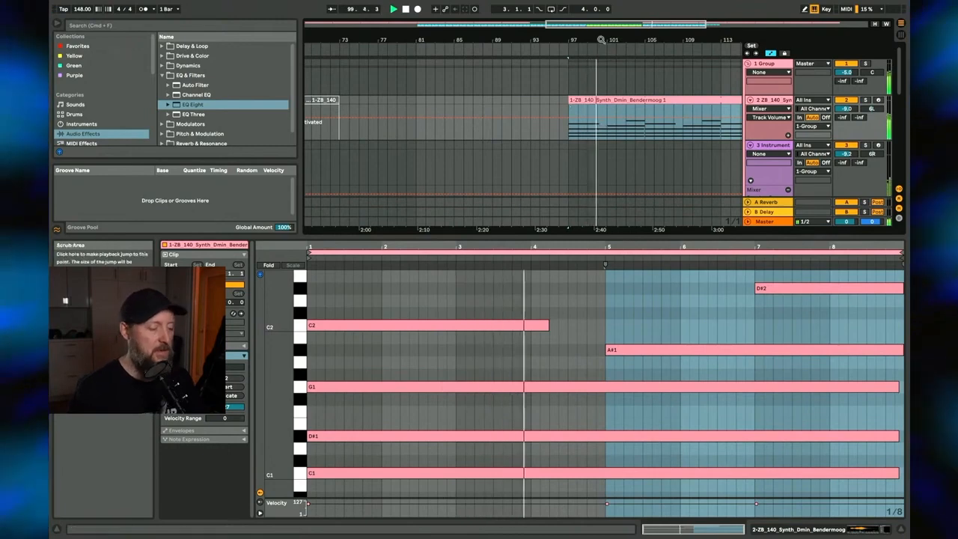
drag(601, 41, 577, 40)
click(596, 109)
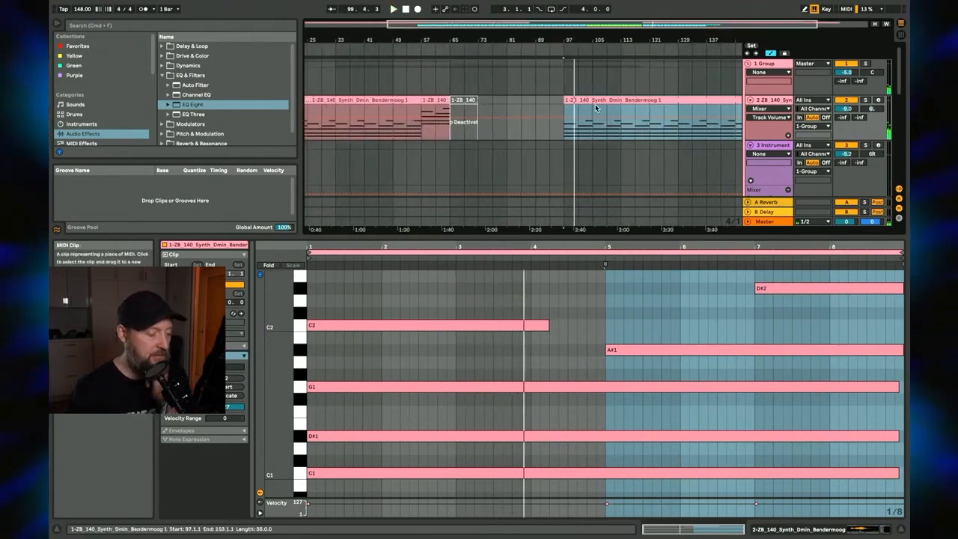
drag(596, 101, 535, 110)
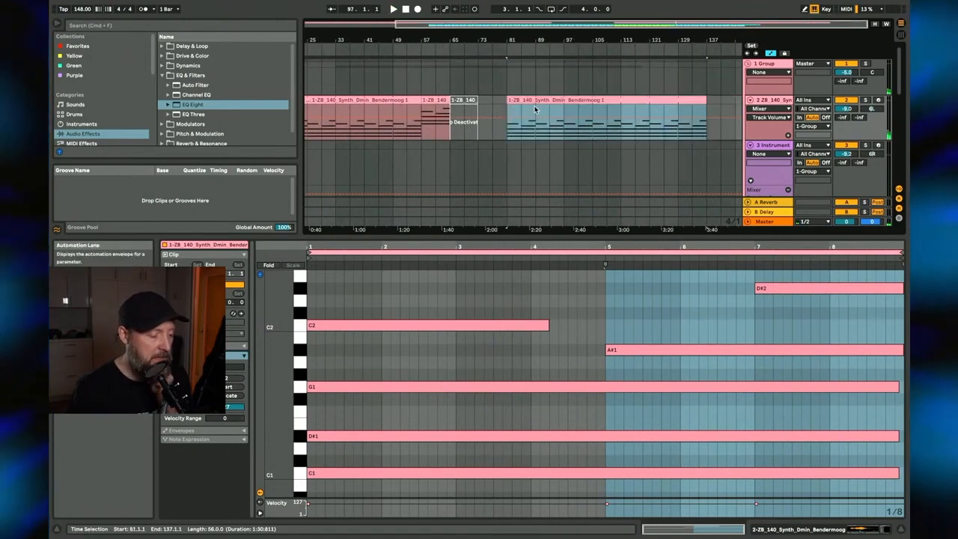
Step: Copy the Bendermoog clip from bar 57 to bar 97 and delete the remaining long clip from bar 105 onward
click(436, 100)
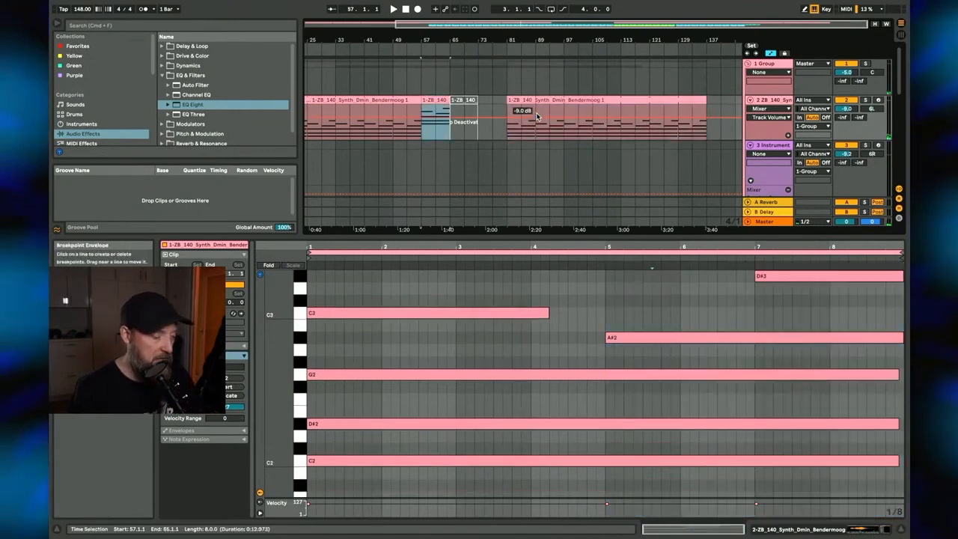
click(564, 110)
key(super+v)
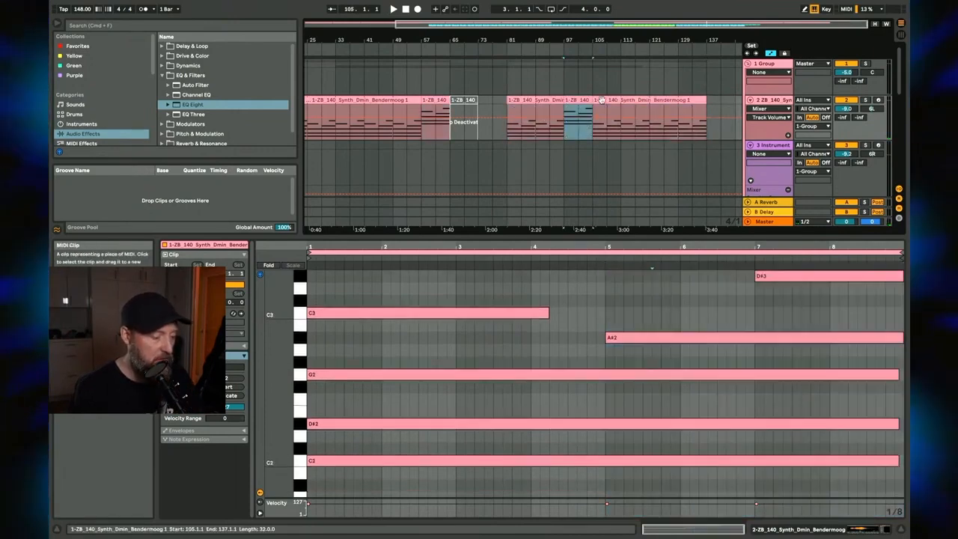
click(607, 102)
key(Delete)
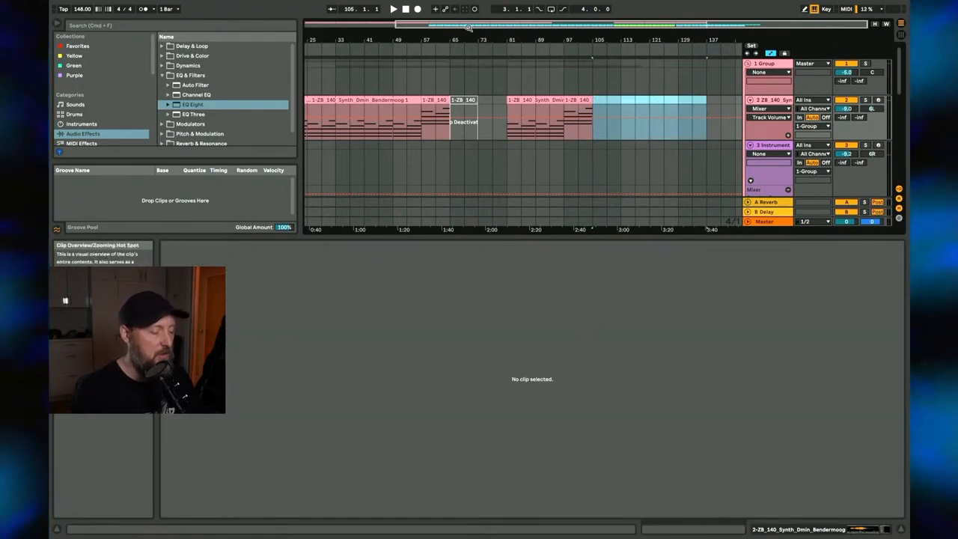
Step: Add an EQ Eight to the Bendermoog synth track's devices and play back from bar 81
double_click(781, 100)
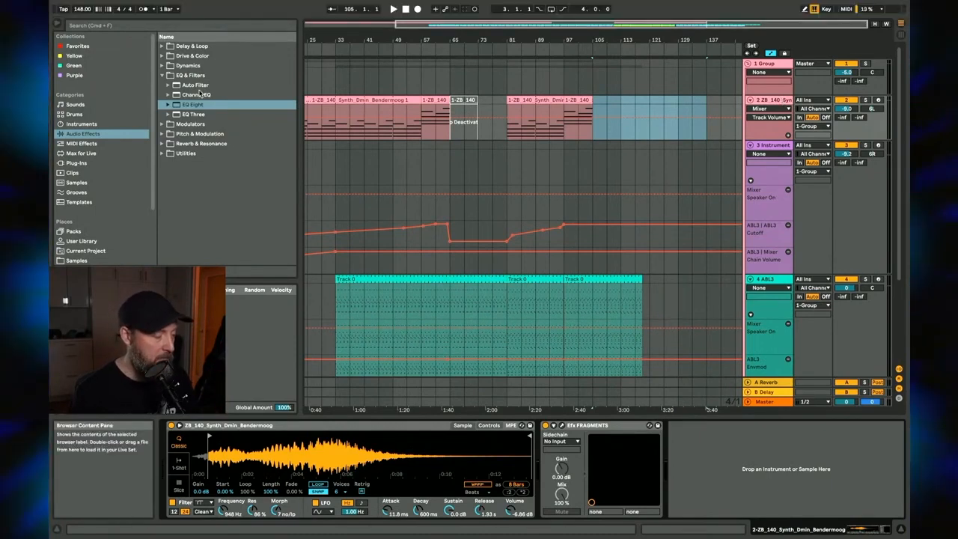
double_click(175, 105)
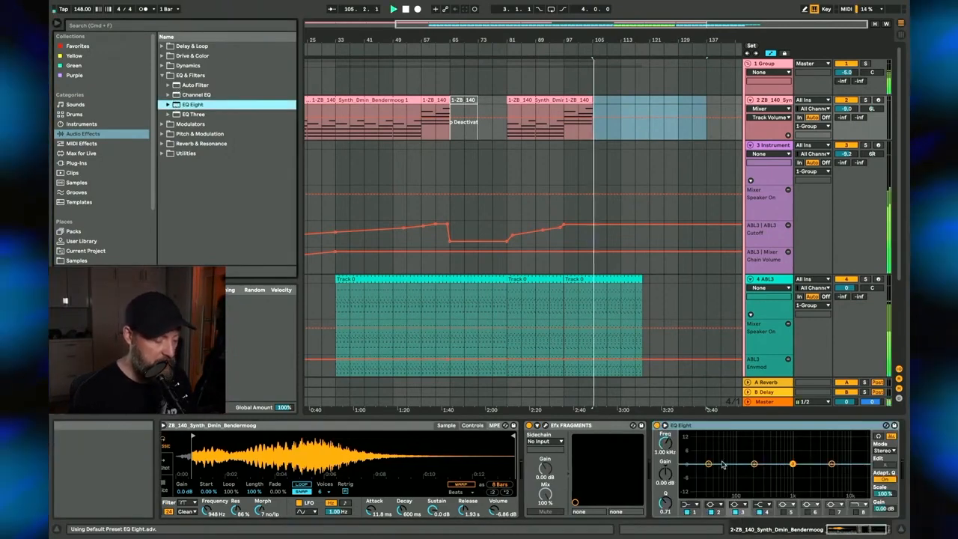
click(509, 128)
key(space)
key(space)
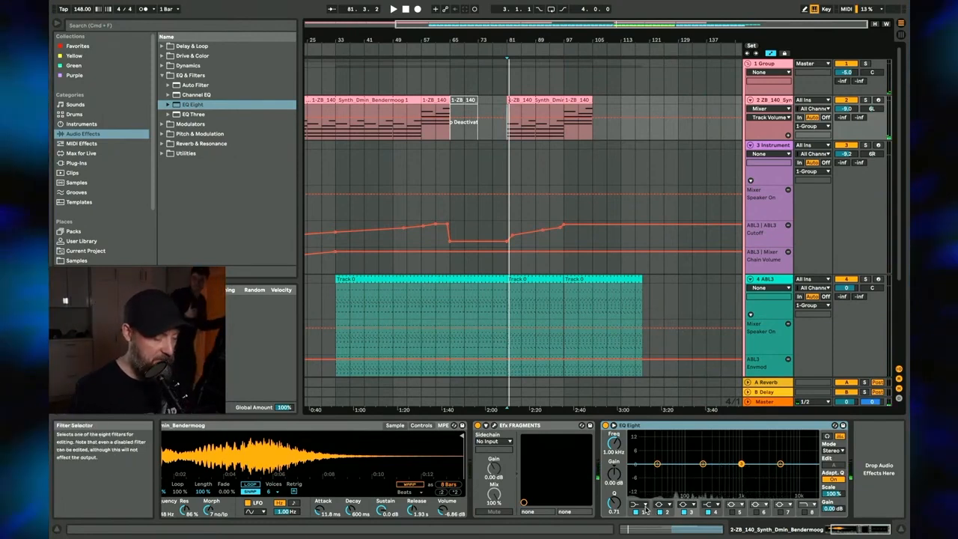
Step: Set EQ Eight's band 1 to High Pass 12dB and sweep its frequency up to 7.91 kHz during playback
click(643, 506)
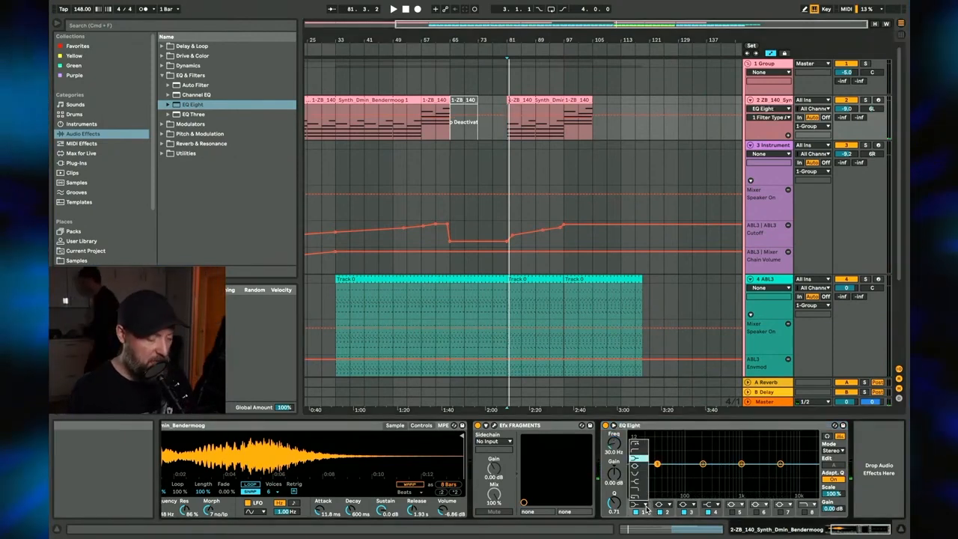
click(645, 451)
key(space)
drag(658, 464, 792, 465)
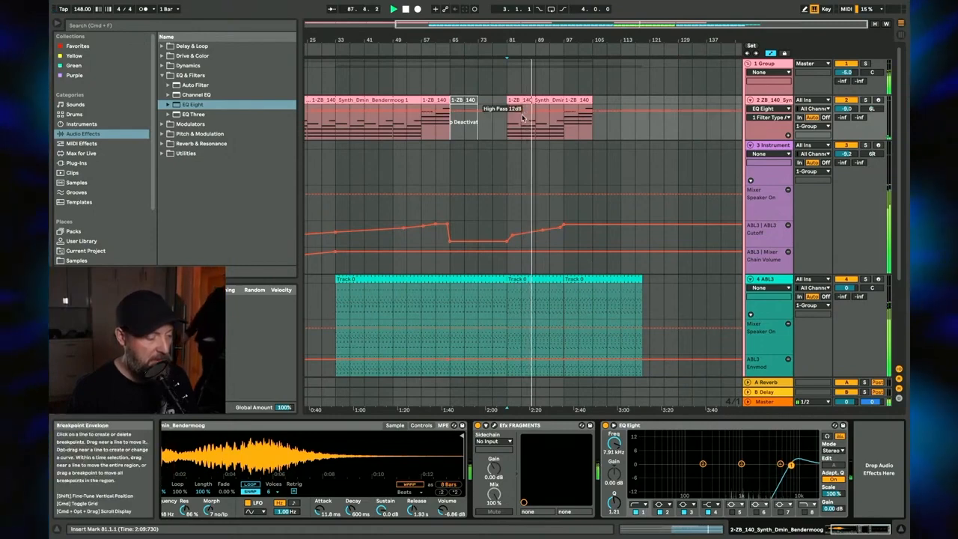
drag(528, 111, 529, 116)
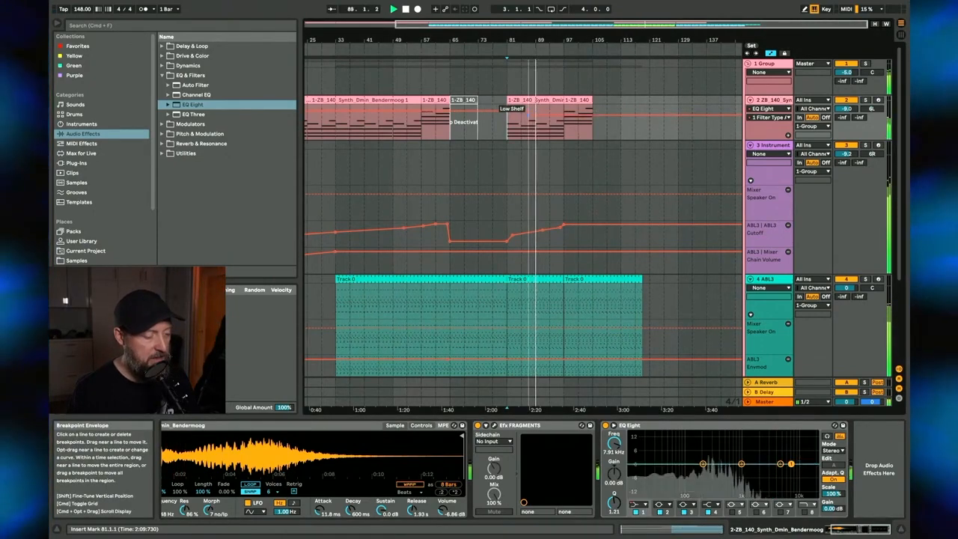
key(super+z)
drag(544, 40, 545, 83)
key(space)
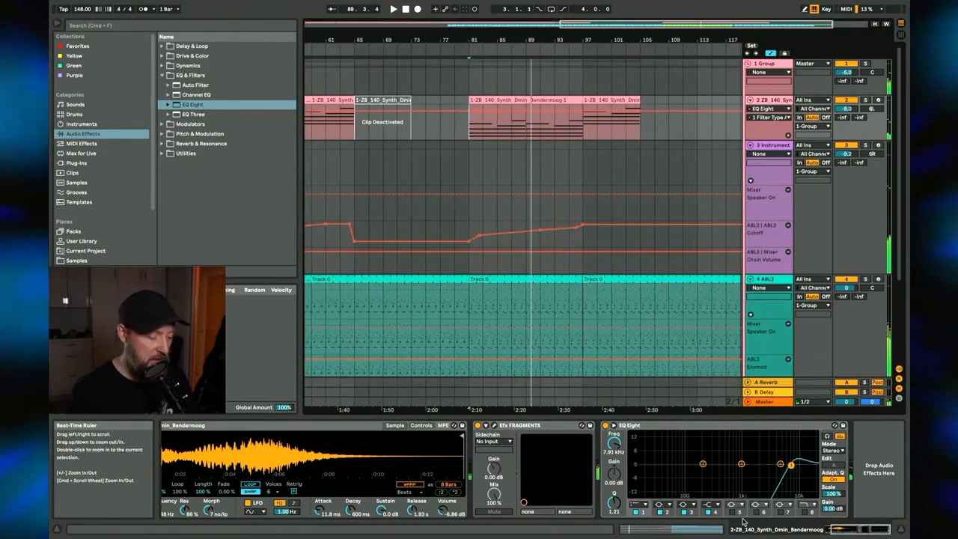
Step: Automate EQ Eight's band 1 frequency on the Bendermoog track to fall from bar 81 to about 31.9 Hz at bar 97 during playback
click(614, 443)
click(466, 130)
key(space)
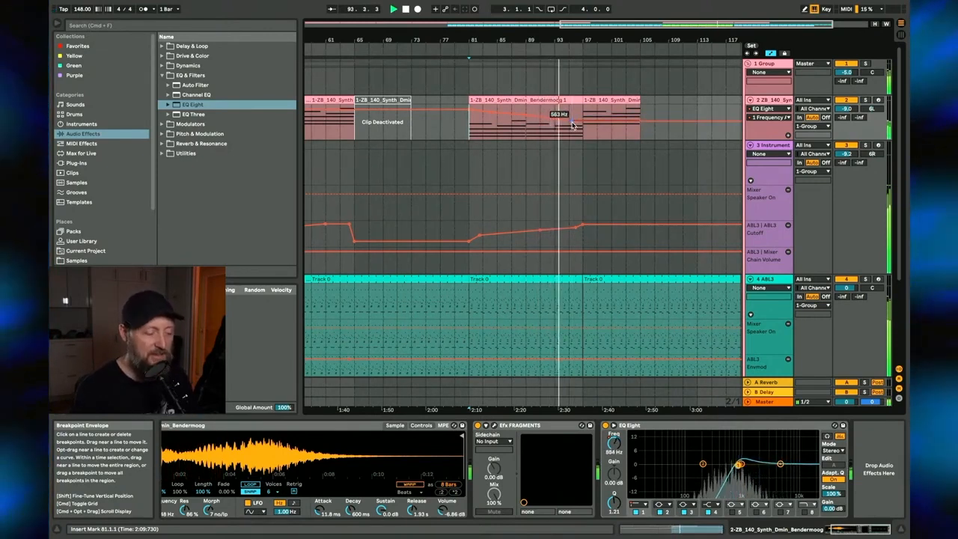
drag(584, 121, 589, 138)
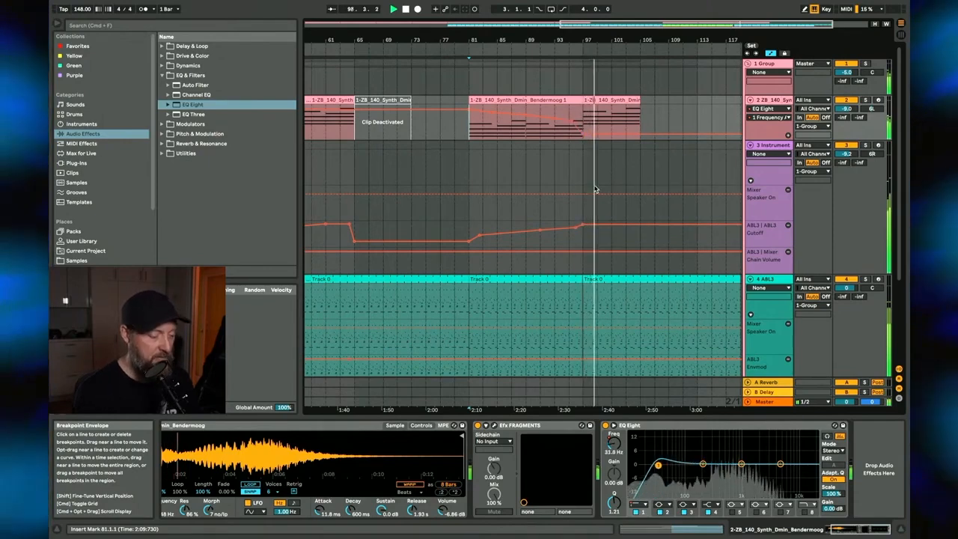
Step: Open the 606 Core Kit clip at bar 97 and select all its Kick Mod notes
scroll(595, 189, down, 3)
scroll(596, 189, down, 2)
double_click(577, 269)
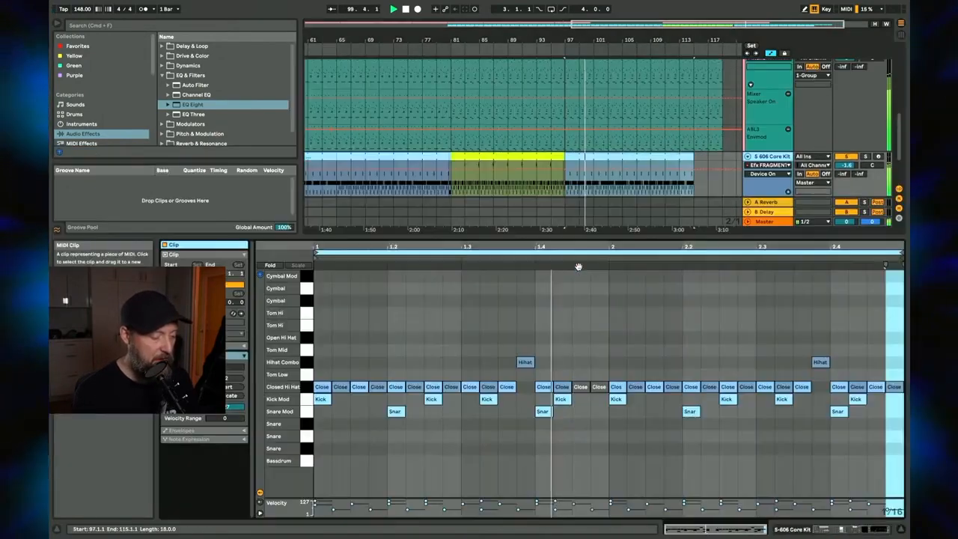
click(305, 401)
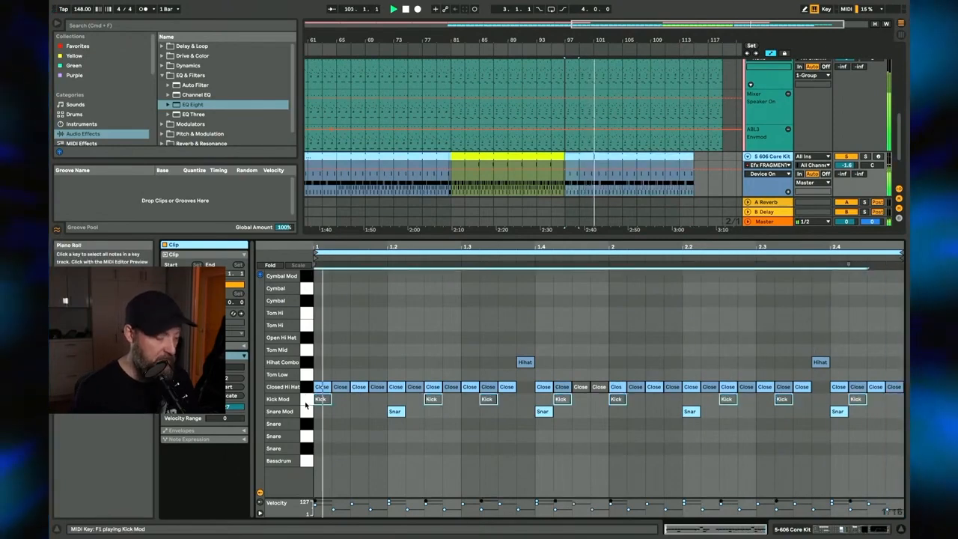
Step: Extend the Bendermoog clip at bar 97 to bar 113 and set the synth track's volume to -8.2 dB
scroll(545, 124, up, 5)
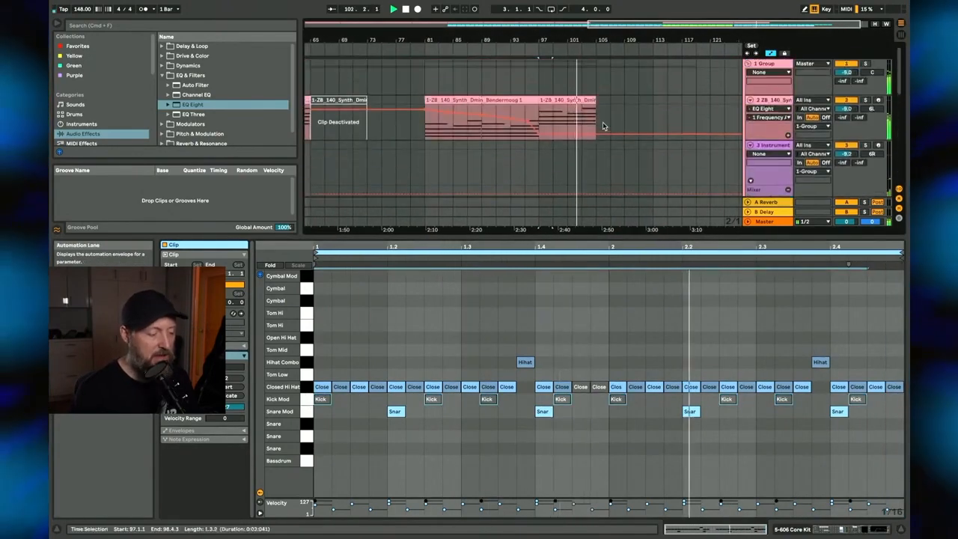
drag(594, 99, 652, 96)
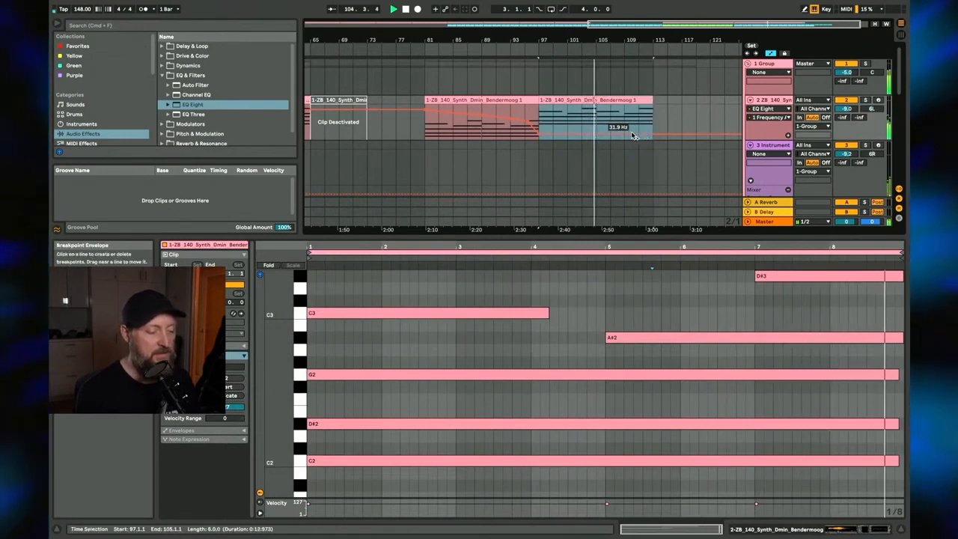
drag(633, 135, 635, 139)
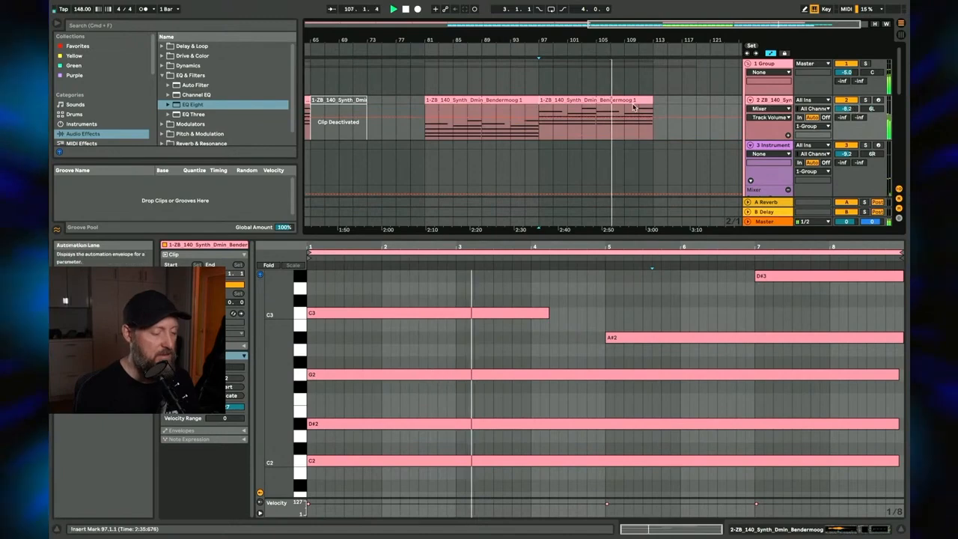
Step: Shorten track 4's last ABL3 clip so that it ends at bar 113
scroll(634, 107, down, 3)
scroll(634, 107, down, 3)
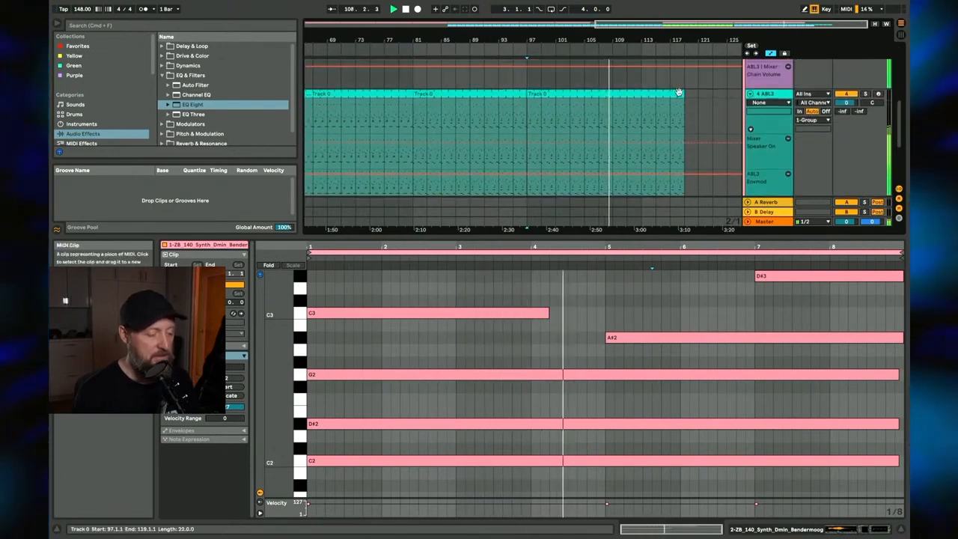
click(644, 100)
mouse_move(646, 99)
mouse_down()
mouse_move(637, 89)
mouse_move(646, 108)
mouse_up()
Step: Copy the yellow 606 Core Kit clip from bar 81 to bar 113 and select its Closed Hi Hat notes
scroll(642, 99, up, 4)
scroll(642, 100, down, 2)
scroll(644, 108, down, 2)
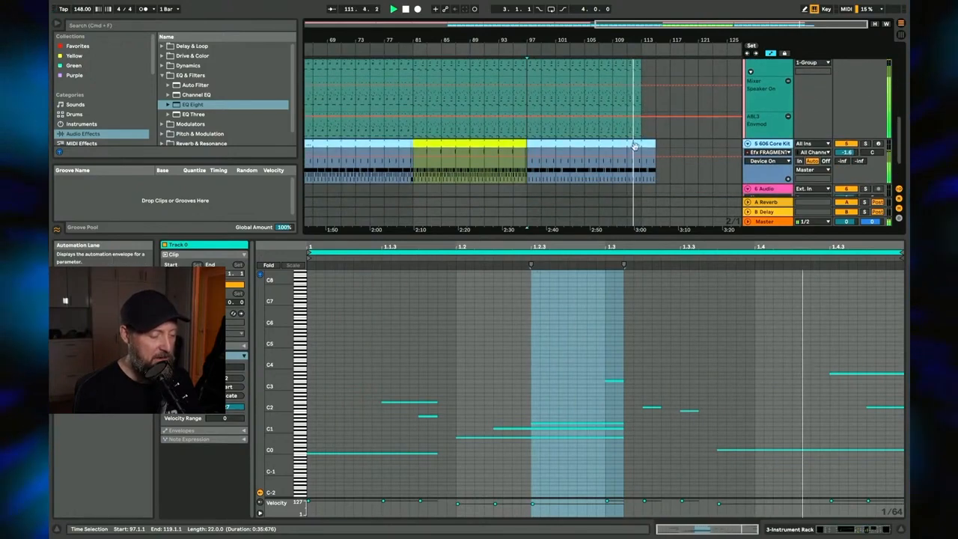
click(486, 144)
key(super+c)
click(644, 175)
key(super+v)
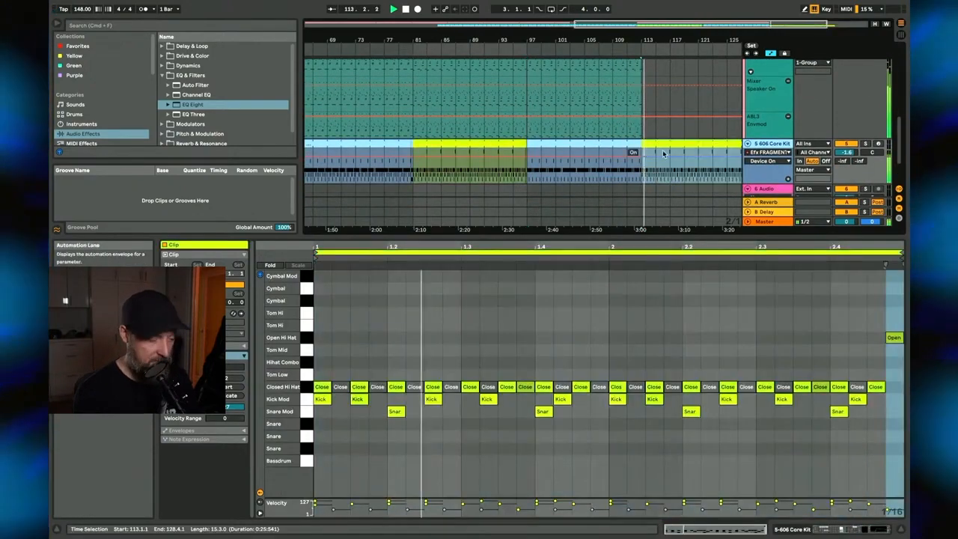
click(307, 387)
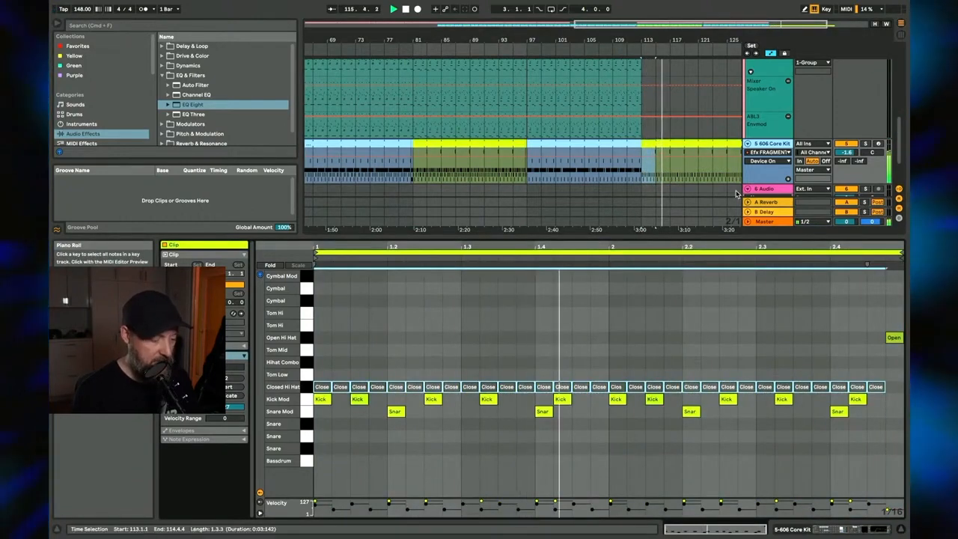
click(757, 169)
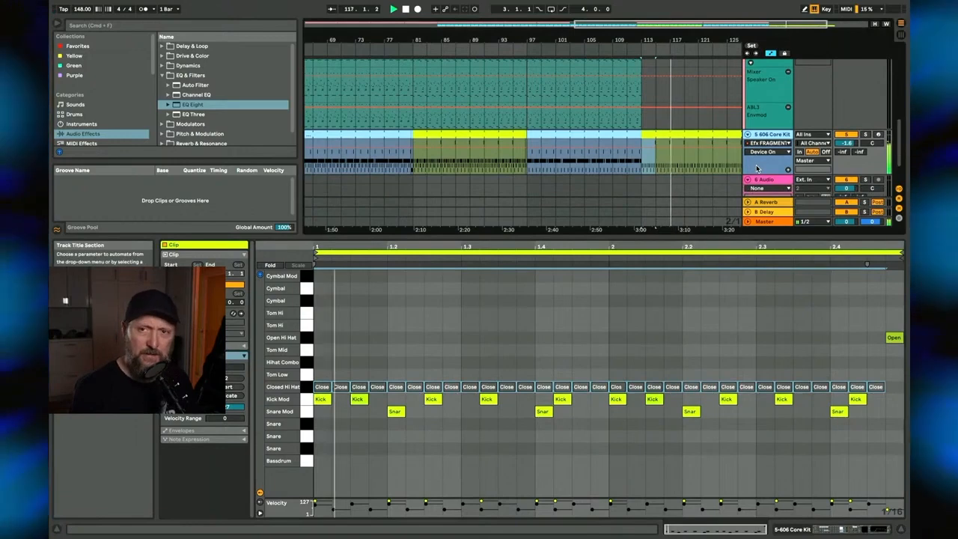
Step: Automate track 3's ABL3 cutoff to rise gradually from 0.18 just after bar 113 up to about bar 135
drag(690, 28, 778, 53)
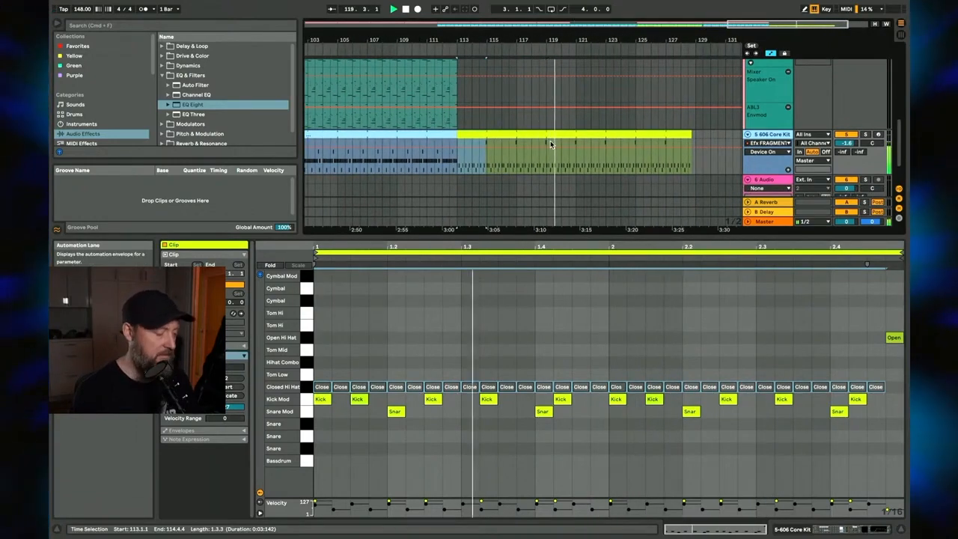
scroll(581, 165, up, 2)
scroll(582, 166, up, 2)
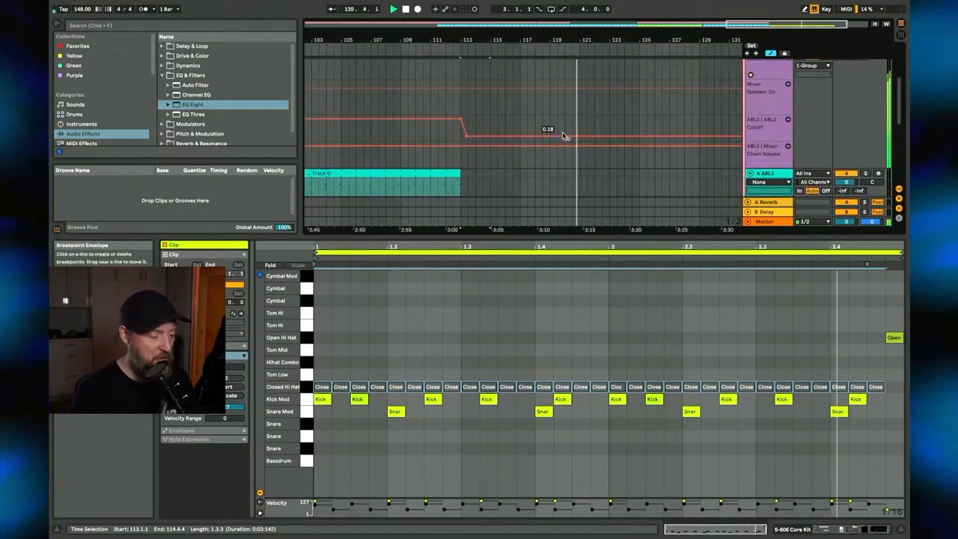
click(581, 131)
drag(581, 140, 580, 127)
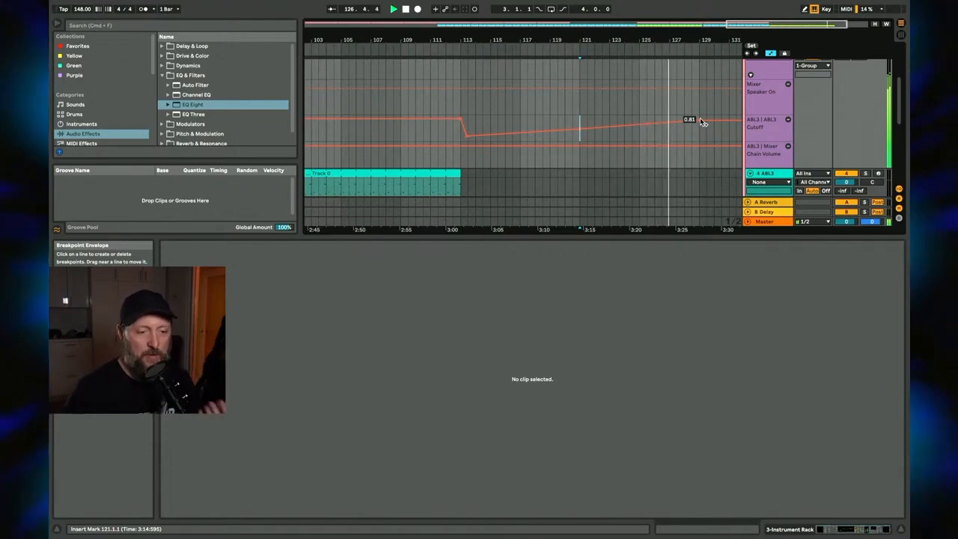
scroll(701, 122, right, 3)
scroll(702, 121, down, 1)
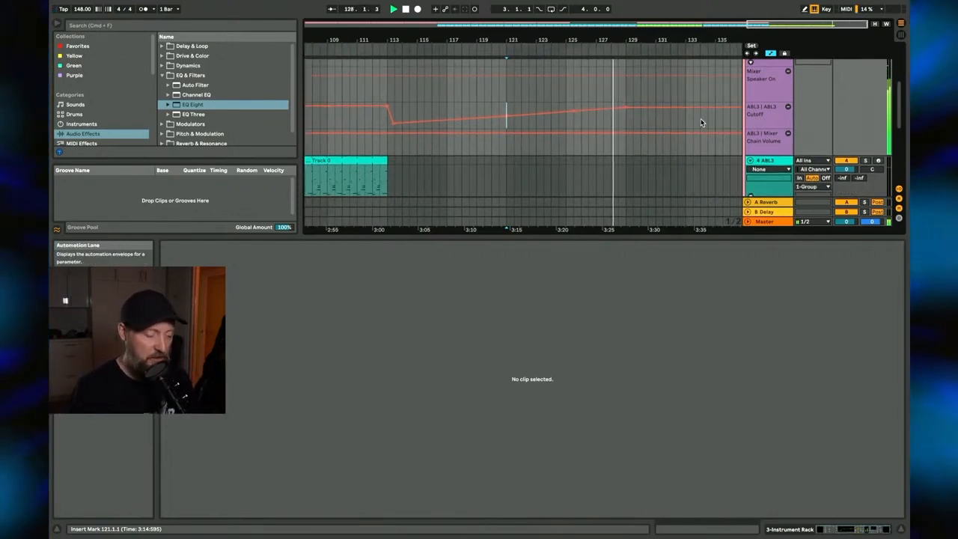
scroll(658, 112, up, 1)
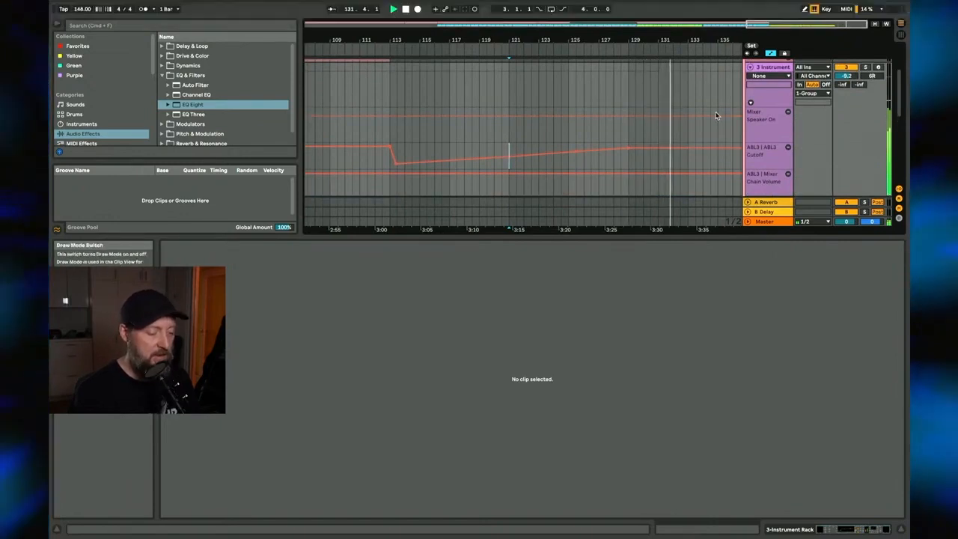
scroll(715, 115, down, 1)
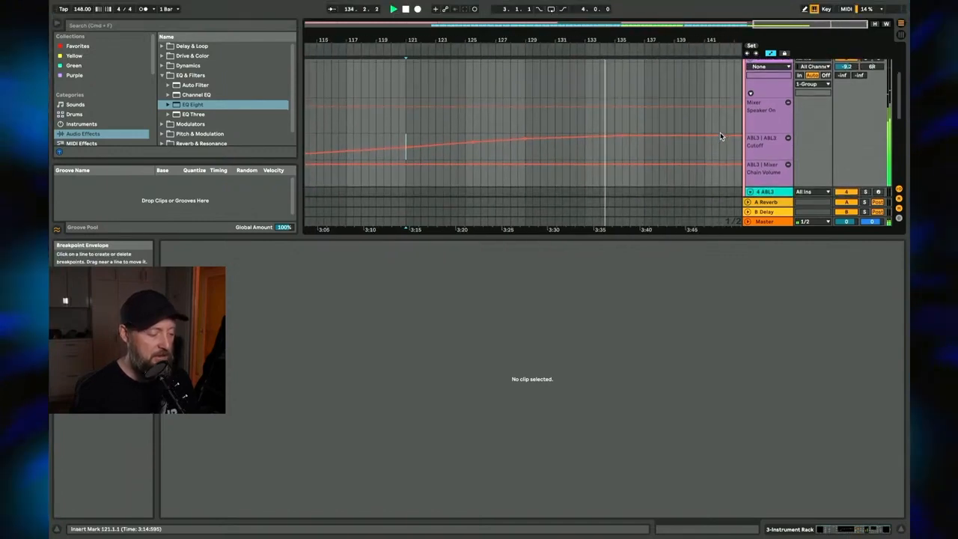
Step: Copy the blue 606 Core Kit clip from bar 65 to bar 137
scroll(721, 132, down, 3)
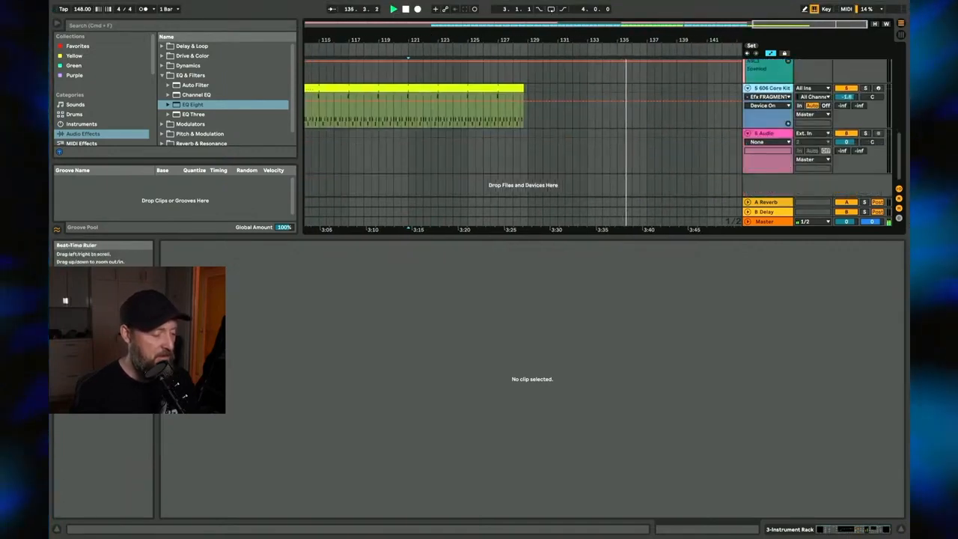
drag(421, 40, 421, 6)
click(539, 89)
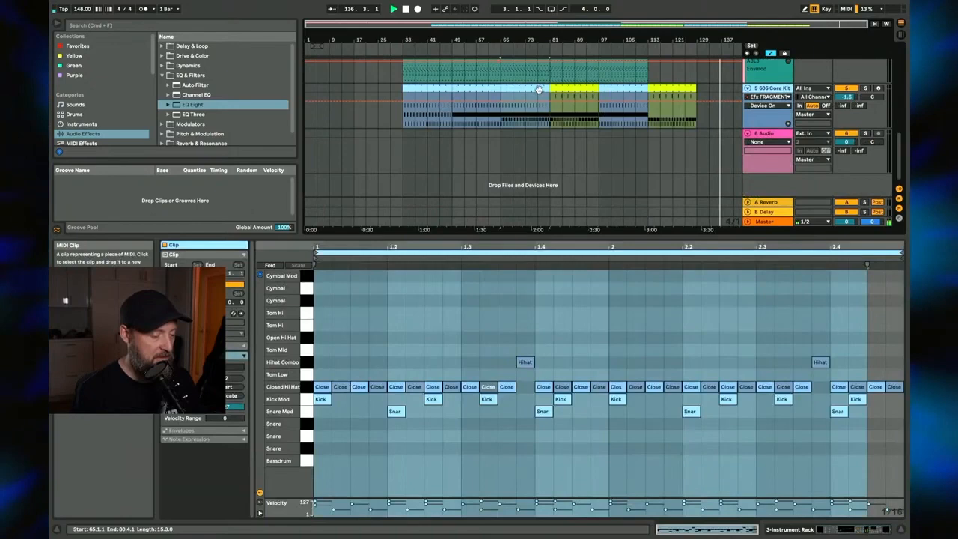
click(723, 121)
key(super+v)
Step: Copy the Bendermoog clip from bar 81 to bar 145
scroll(723, 121, up, 4)
scroll(723, 122, right, 2)
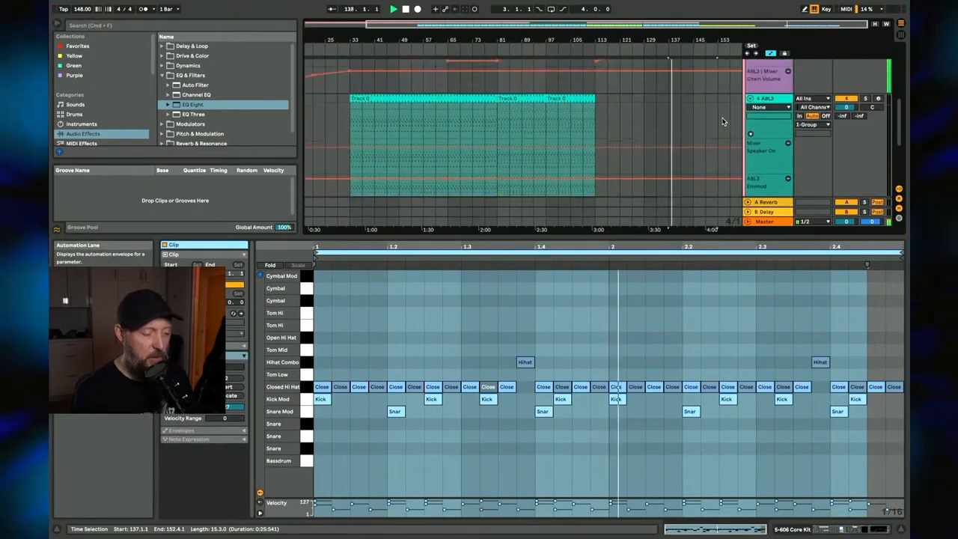
scroll(723, 121, up, 3)
scroll(723, 122, up, 3)
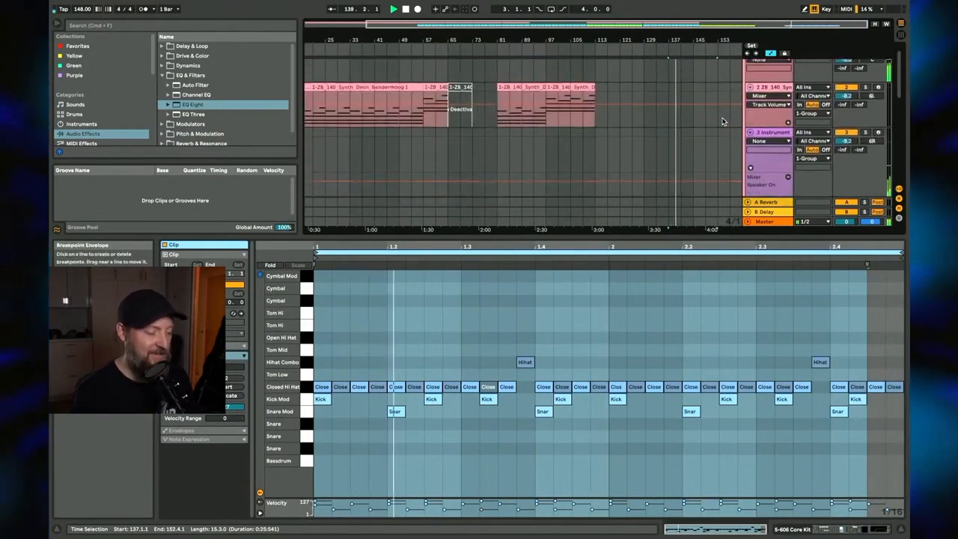
scroll(723, 122, up, 2)
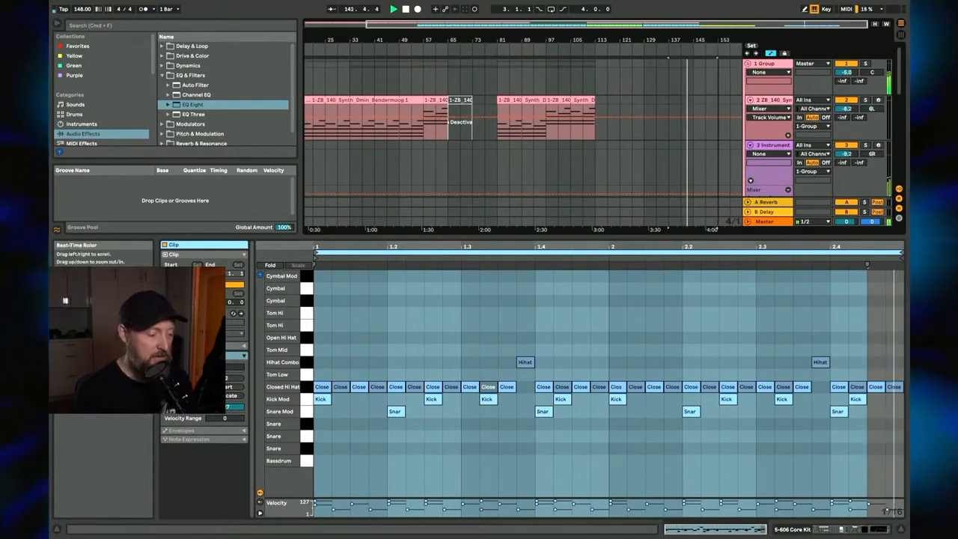
drag(562, 40, 563, 31)
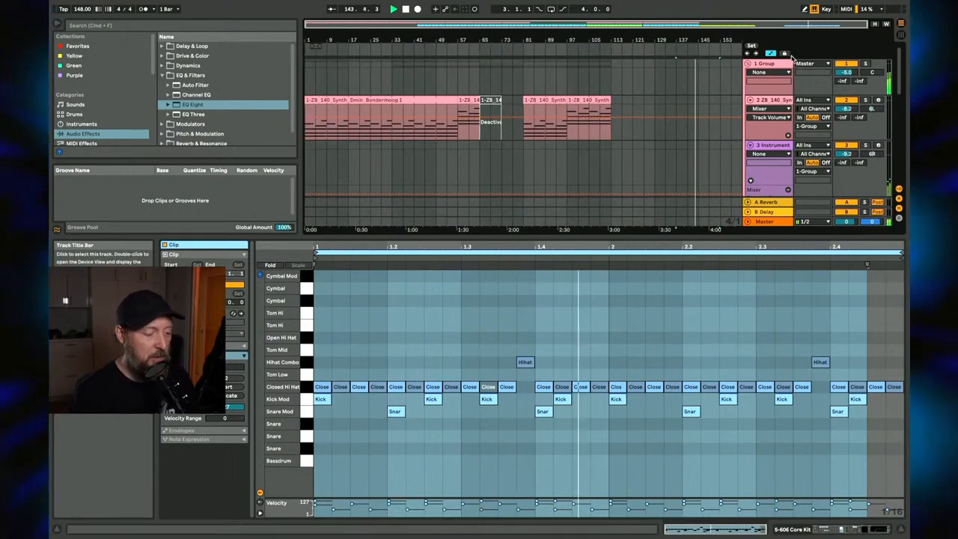
click(541, 101)
key(super+v)
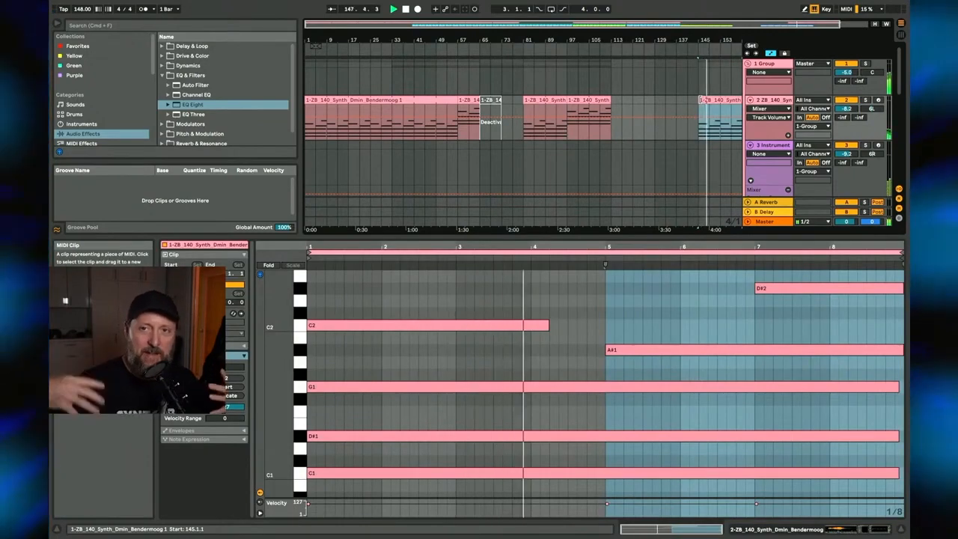
Step: Lower track 3's ABL3 cutoff automation past bar 145 to about 0.79
scroll(675, 108, down, 3)
scroll(674, 109, down, 5)
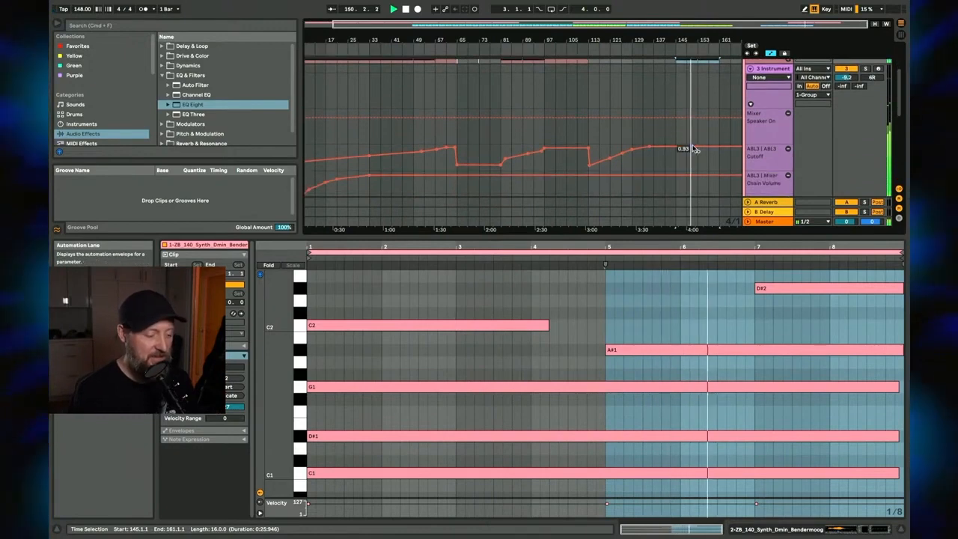
click(688, 147)
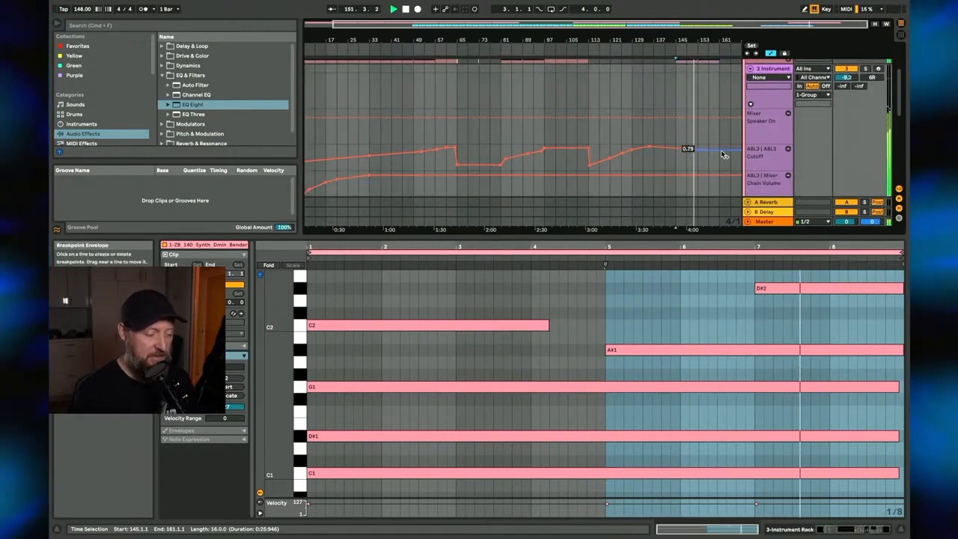
Step: Extend the 606 Core Kit clip at bar 137 to bar 181
scroll(722, 157, up, 5)
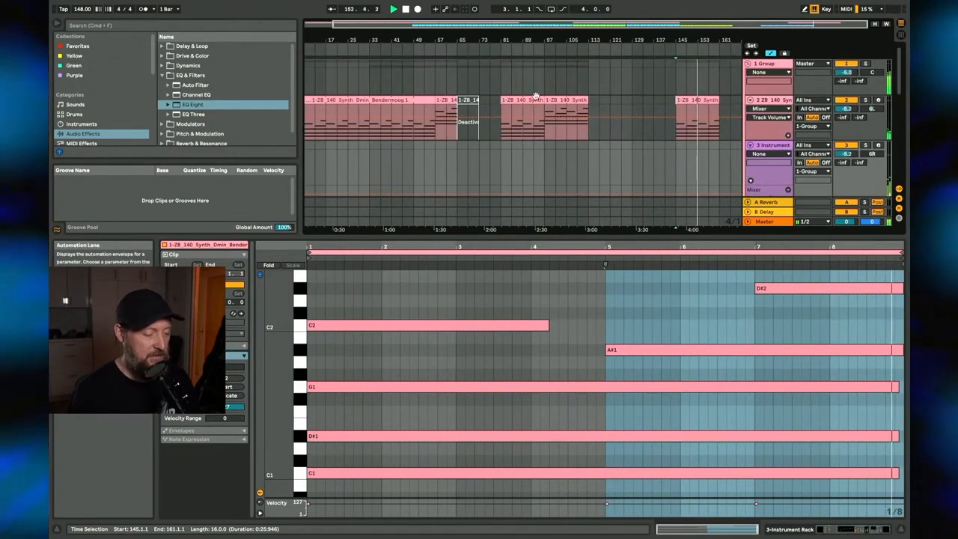
scroll(536, 97, down, 8)
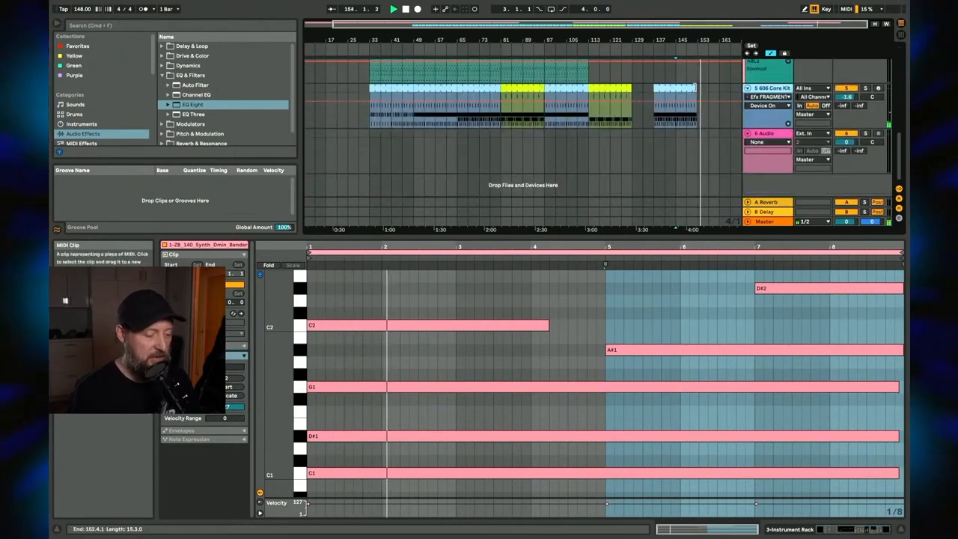
drag(695, 87, 737, 92)
Step: Copy the Bendermoog clip from bar 97 to bar 161
scroll(674, 118, up, 8)
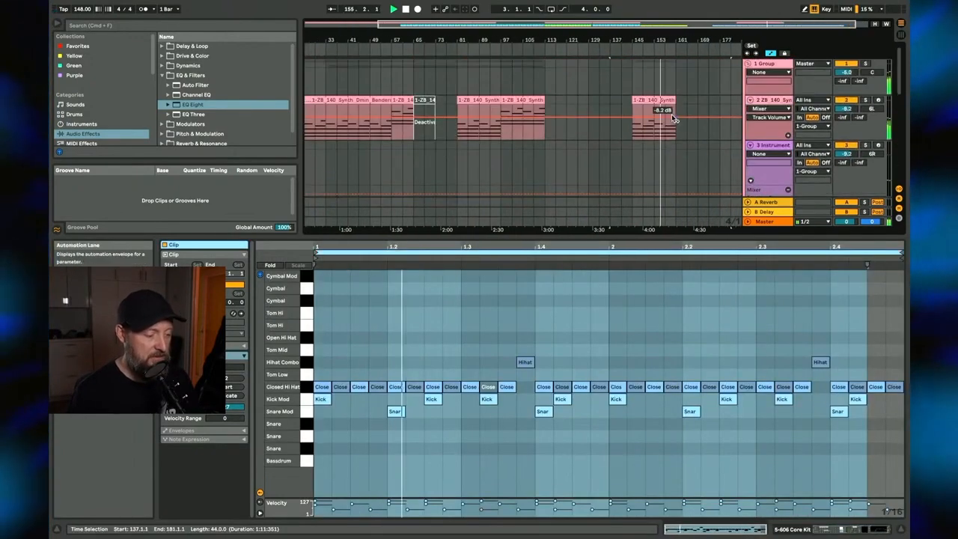
click(520, 100)
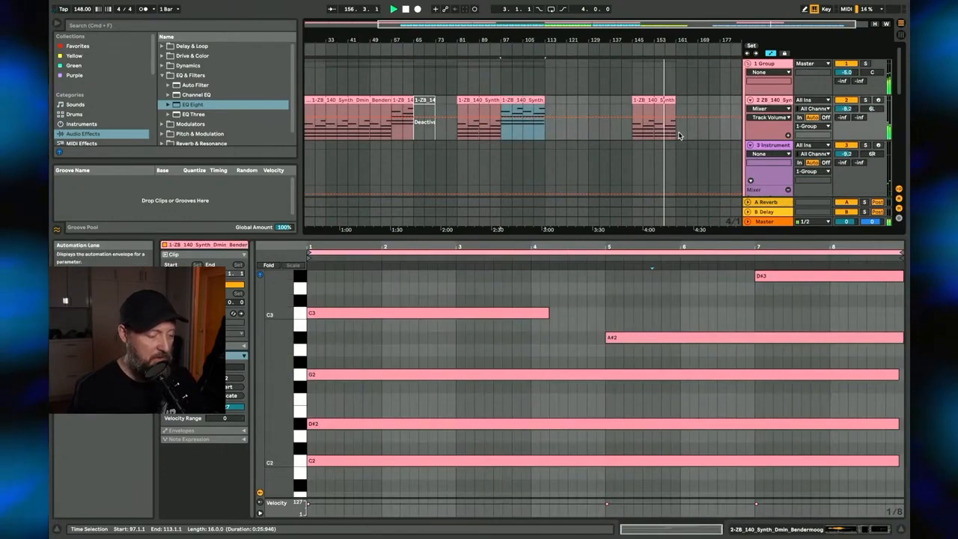
click(679, 135)
Step: Copy the two-bar 606 Core Kit fill ending at bar 81 to bar 159
scroll(679, 132, down, 8)
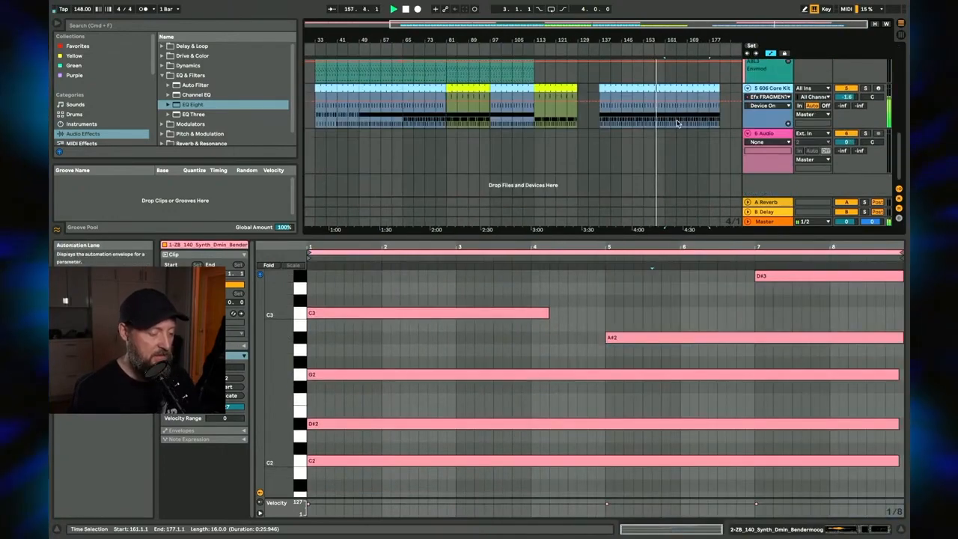
drag(460, 41, 460, 112)
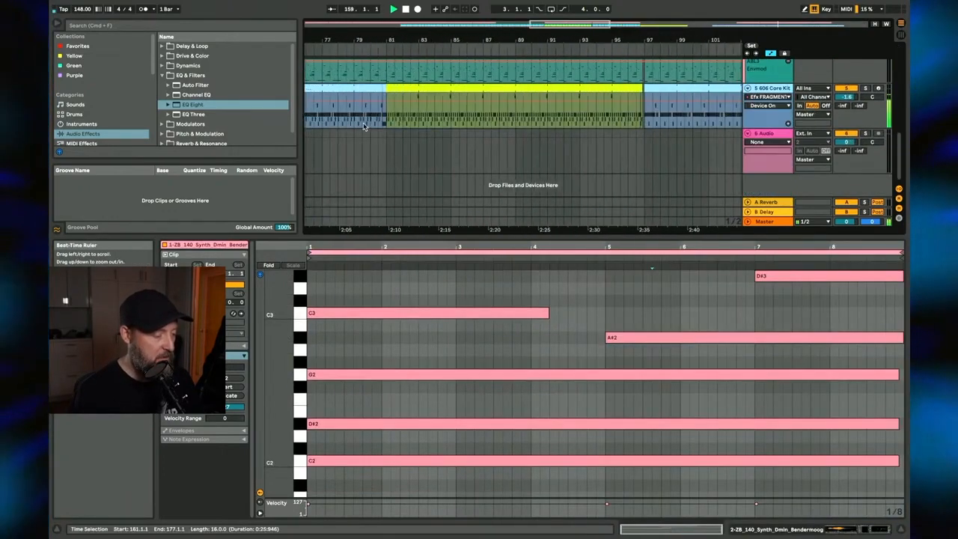
click(358, 120)
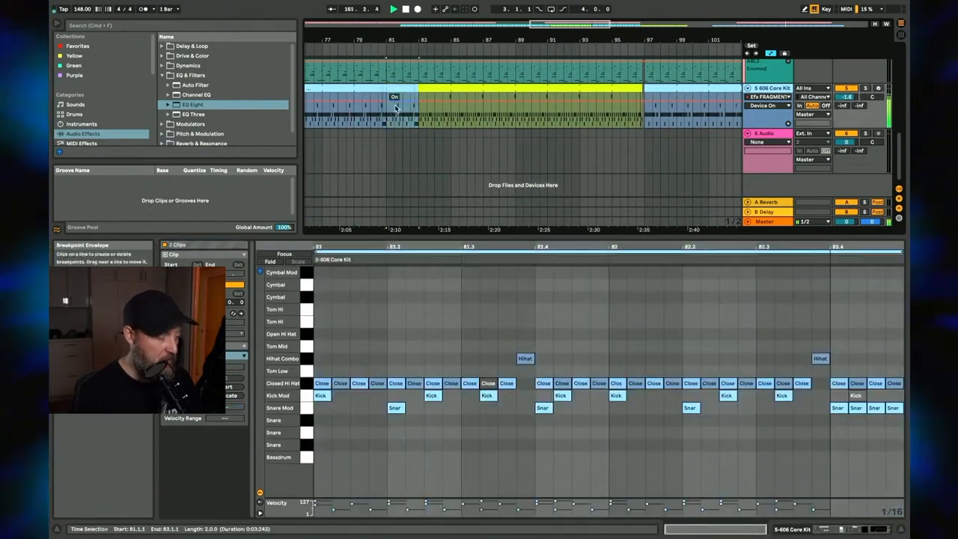
scroll(396, 110, right, 10)
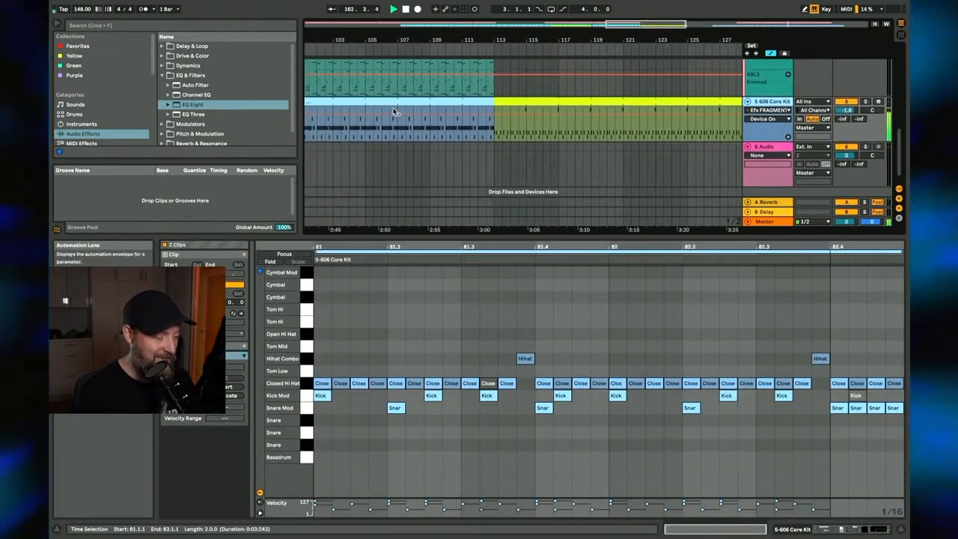
scroll(394, 110, right, 15)
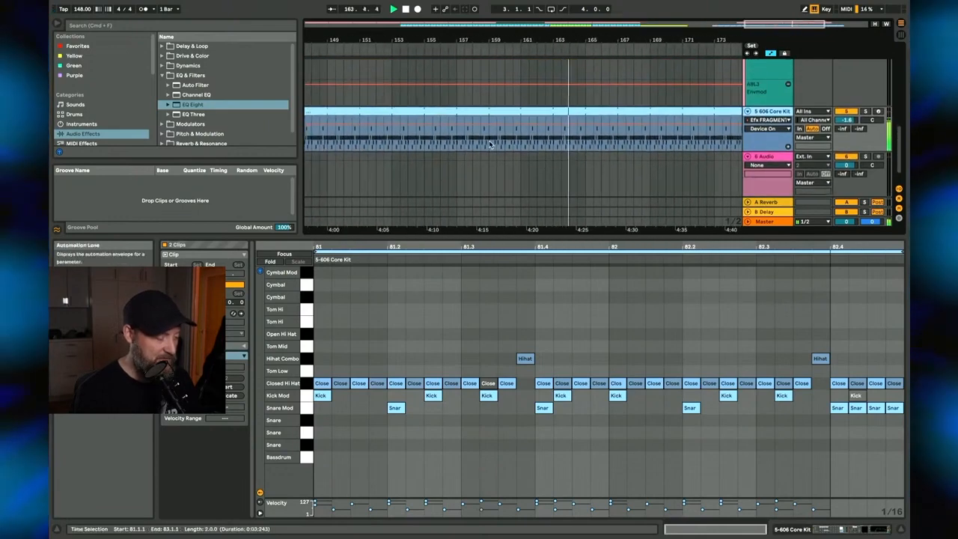
click(491, 143)
Step: Copy track 4's Track 0 ABL3 clip from bar 33 to bar 161
scroll(522, 120, up, 5)
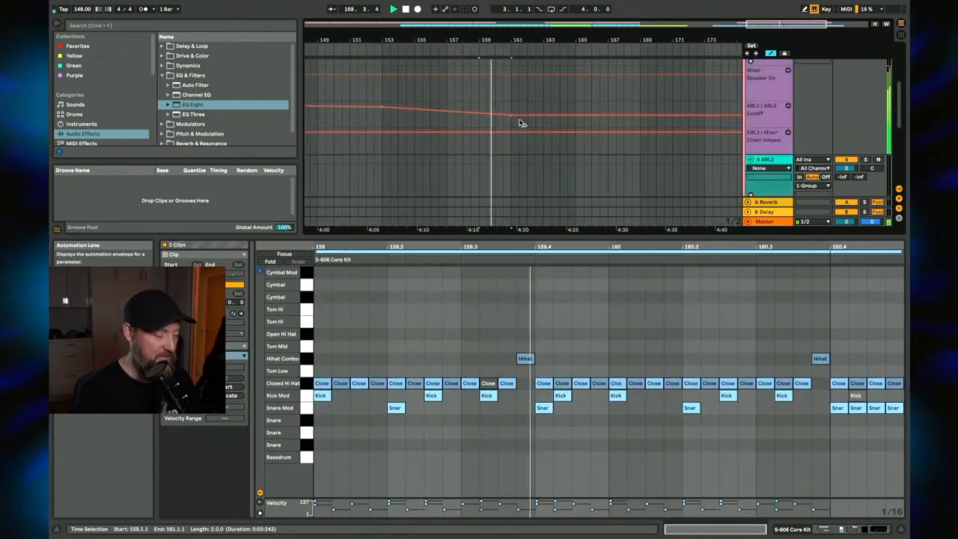
scroll(522, 119, down, 3)
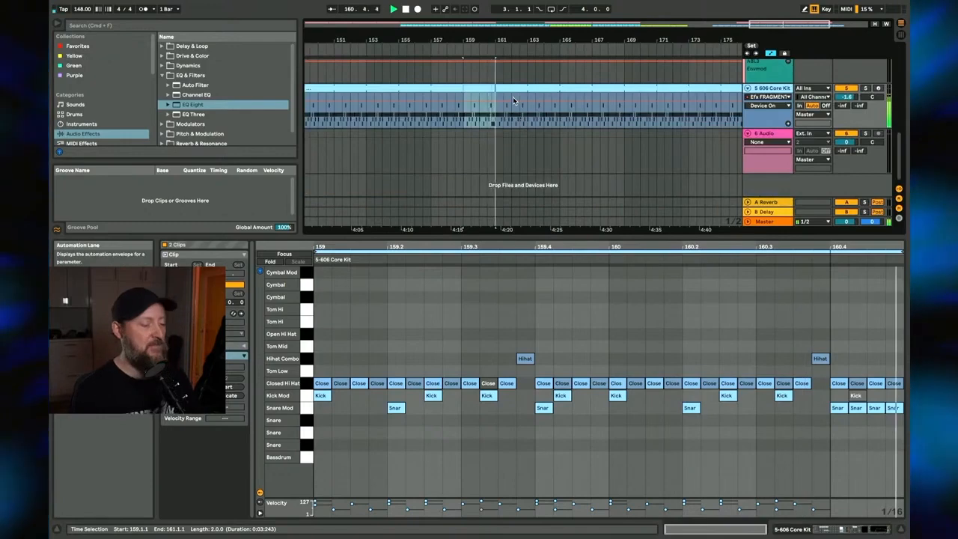
scroll(513, 97, down, 3)
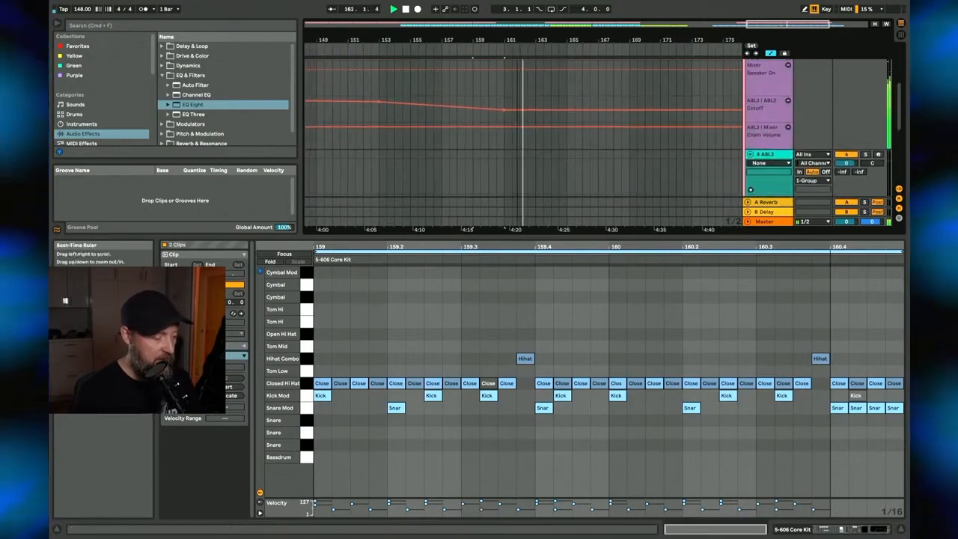
key(w)
scroll(615, 159, down, 1)
scroll(615, 159, down, 2)
scroll(615, 155, up, 2)
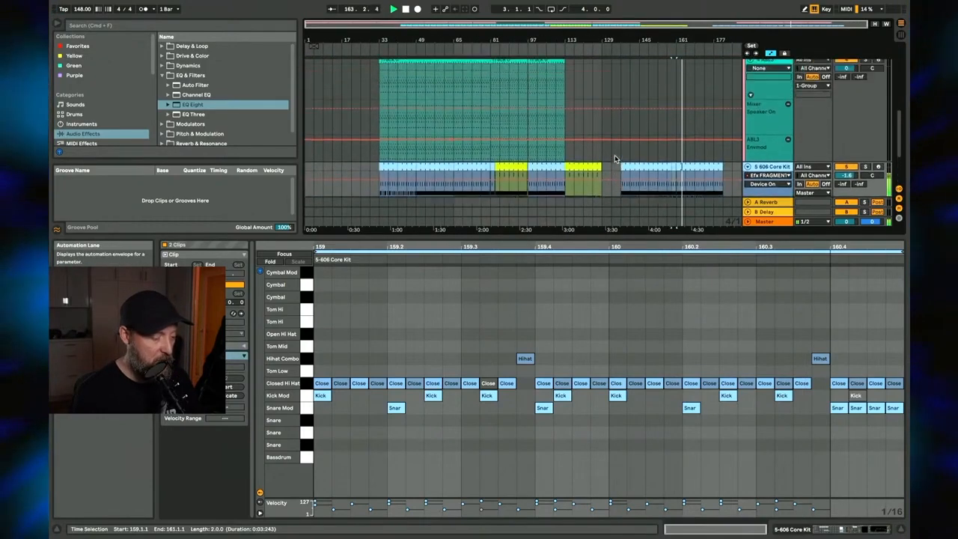
click(466, 84)
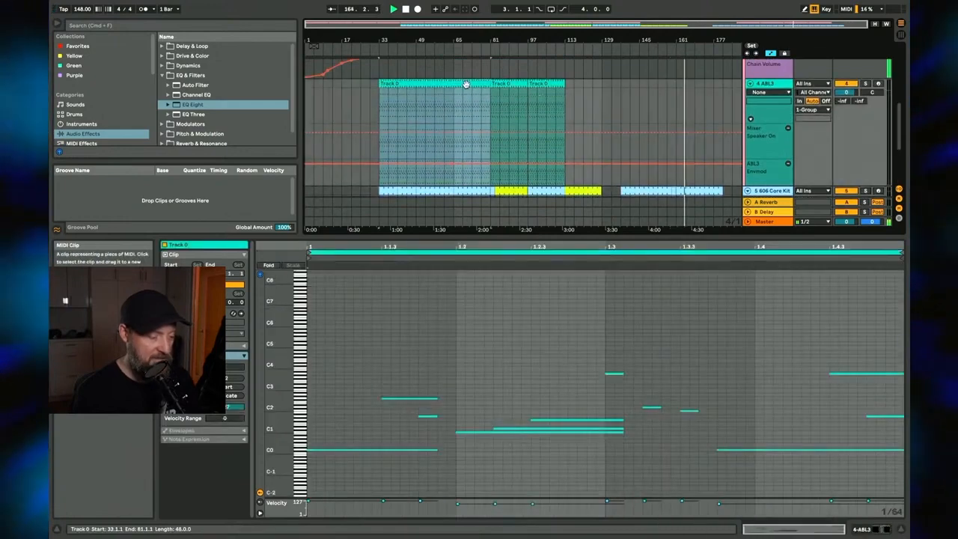
click(680, 85)
key(super+v)
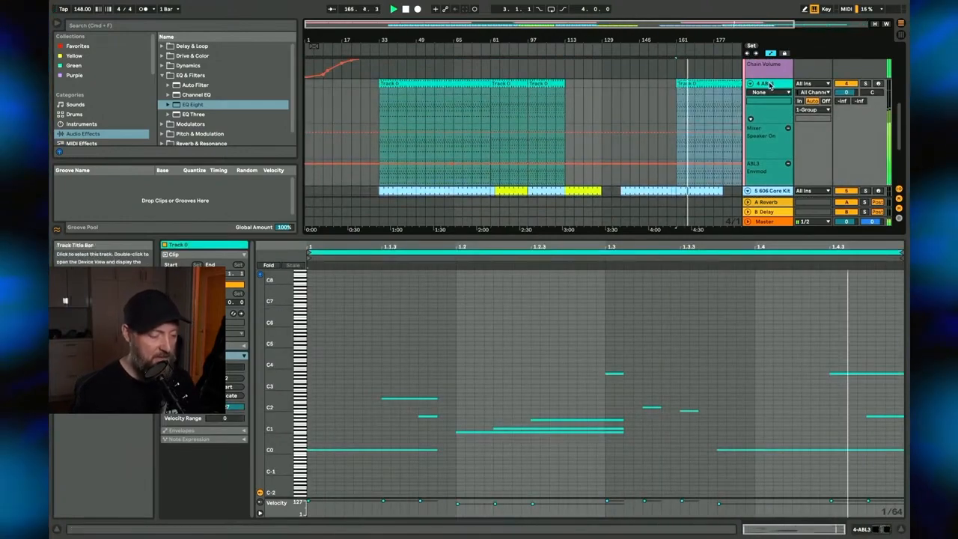
Step: Deactivate every second closed hi-hat note in the two-bar 606 Core Kit clip at bar 161
drag(734, 40, 544, 105)
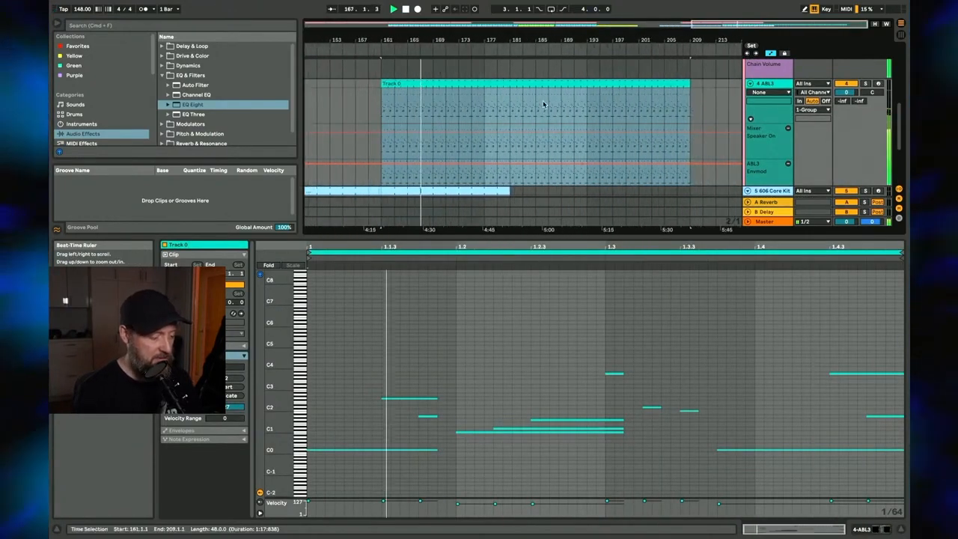
scroll(545, 105, down, 3)
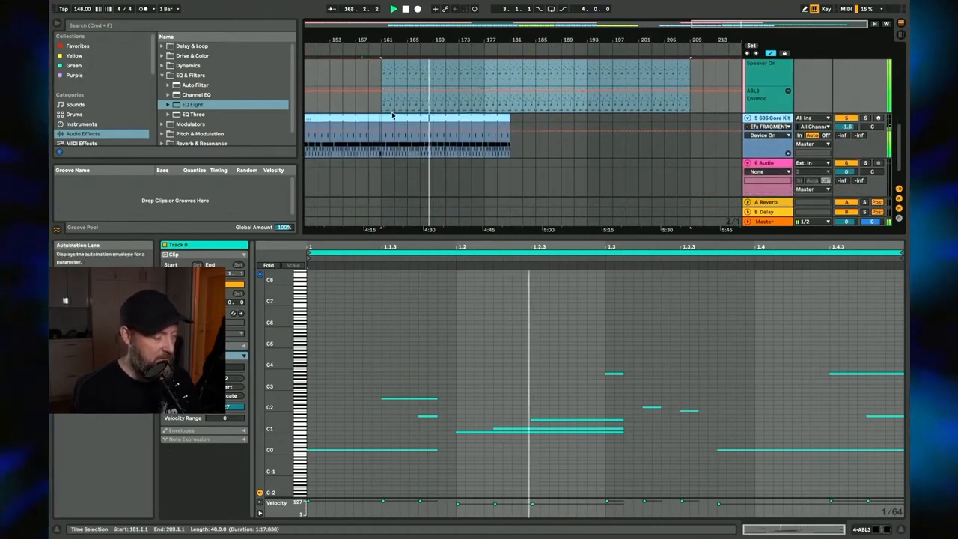
click(393, 115)
click(377, 387)
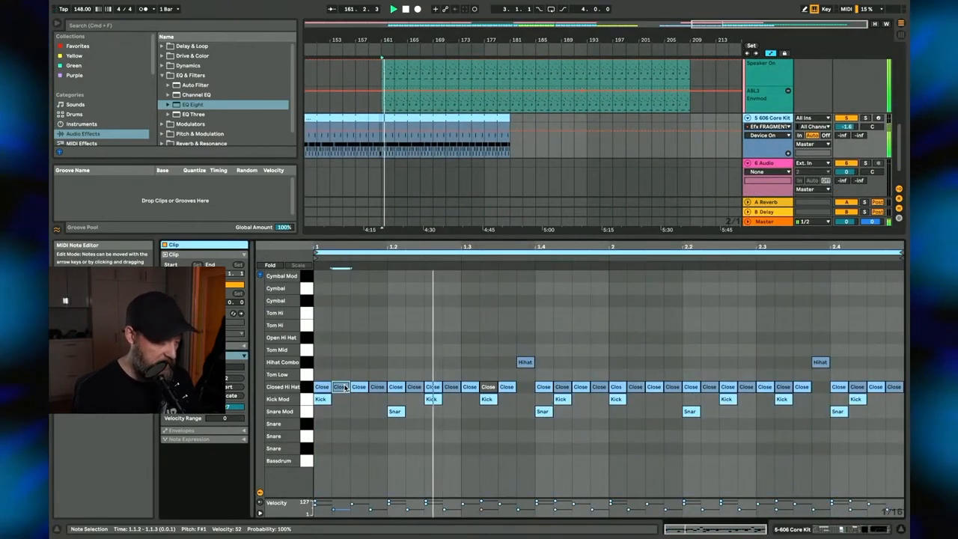
click(417, 388)
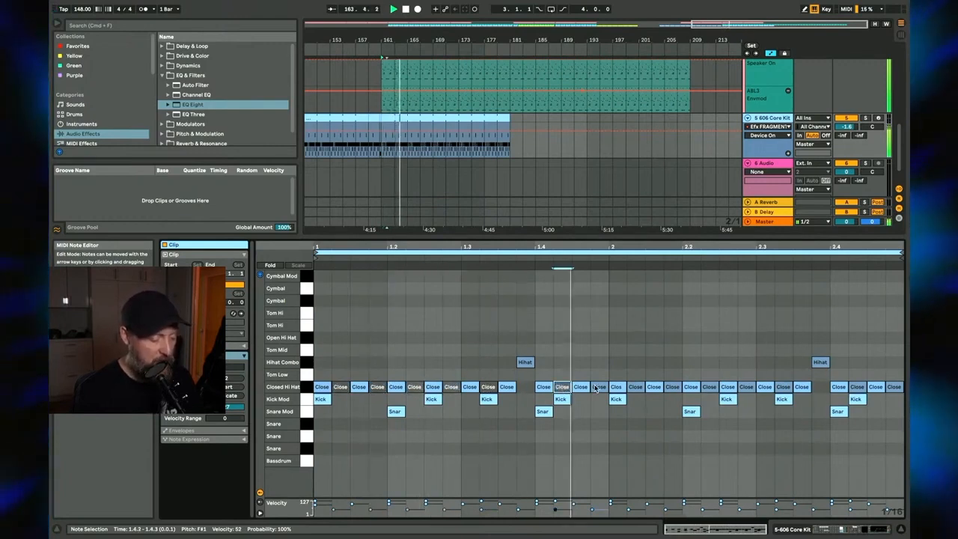
click(636, 387)
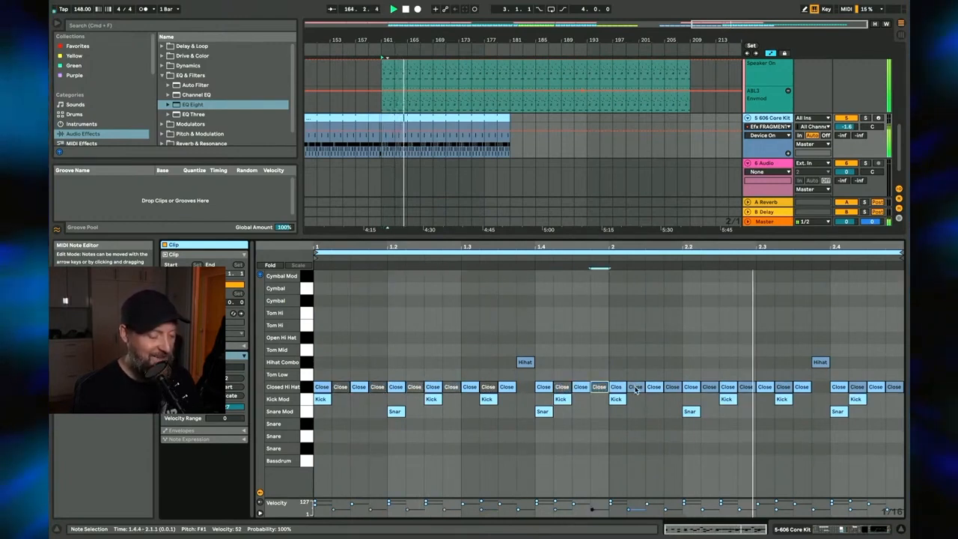
click(709, 387)
click(784, 388)
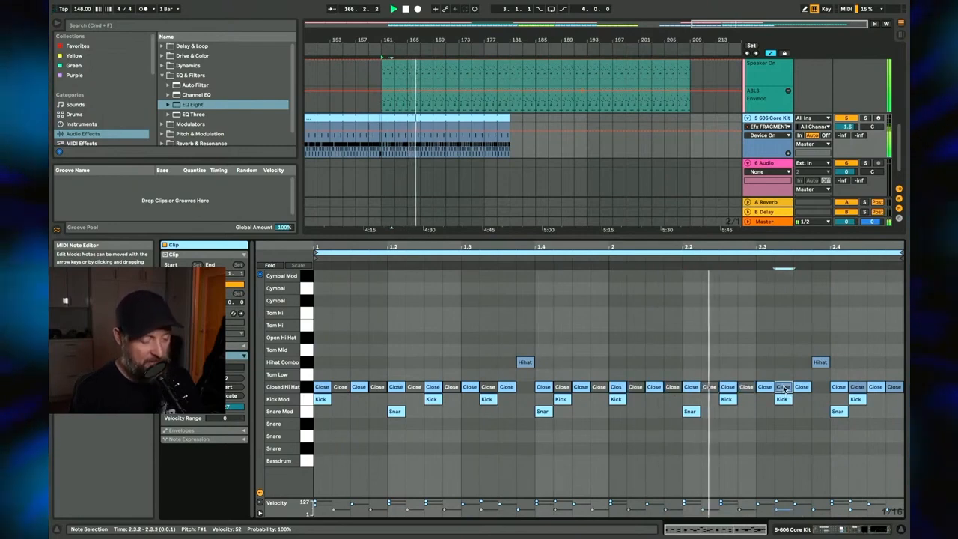
click(857, 387)
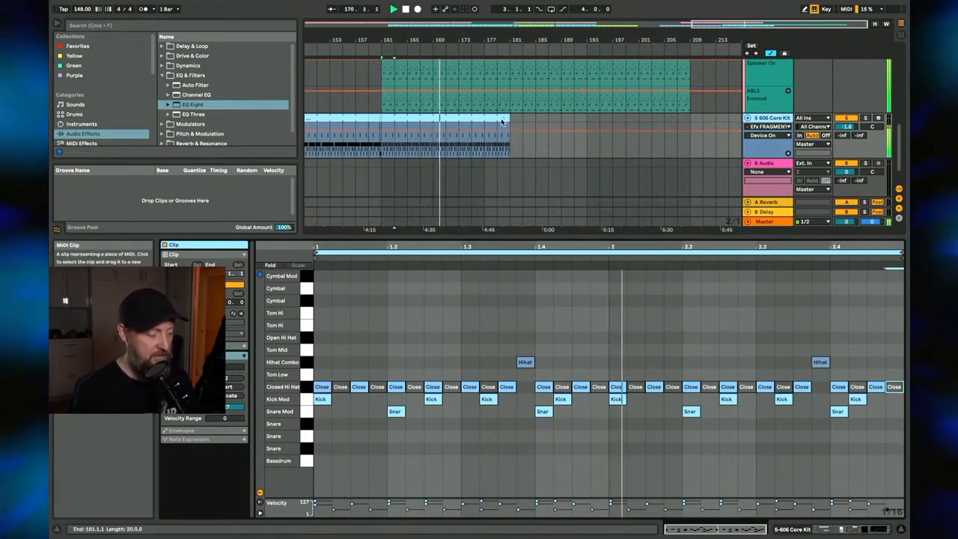
Step: Raise track 3's ABL3 cutoff automation to about 0.85 at bar 177
scroll(505, 120, up, 5)
scroll(505, 120, down, 3)
scroll(504, 120, up, 3)
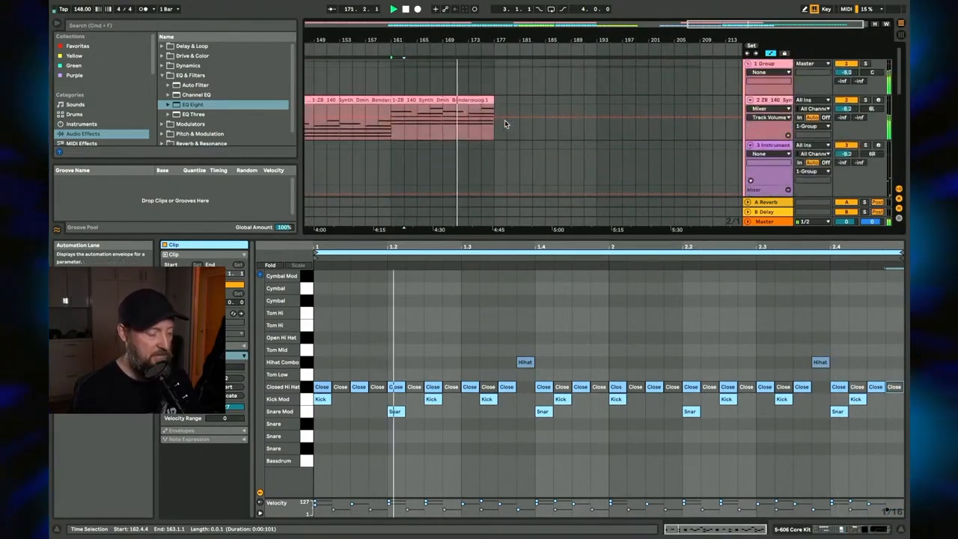
scroll(505, 120, down, 3)
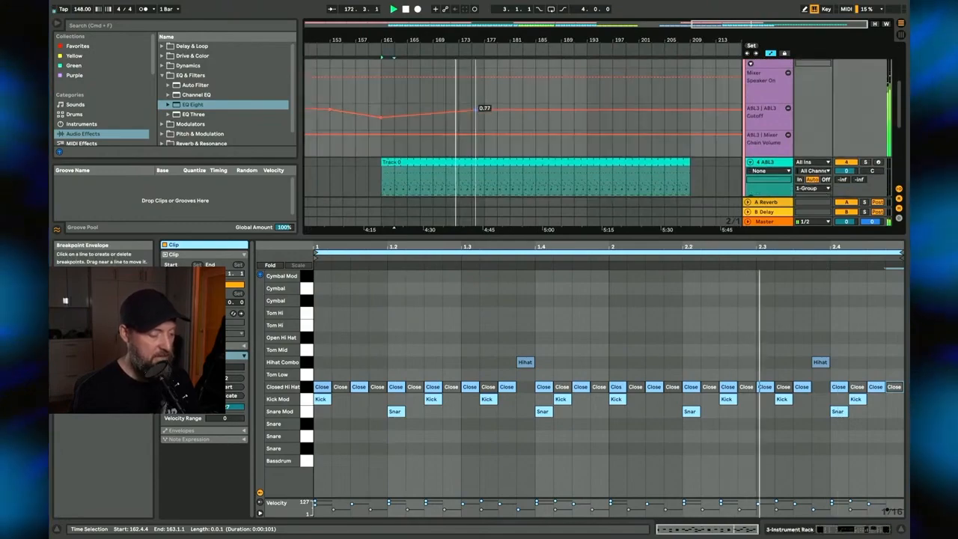
drag(475, 110, 475, 108)
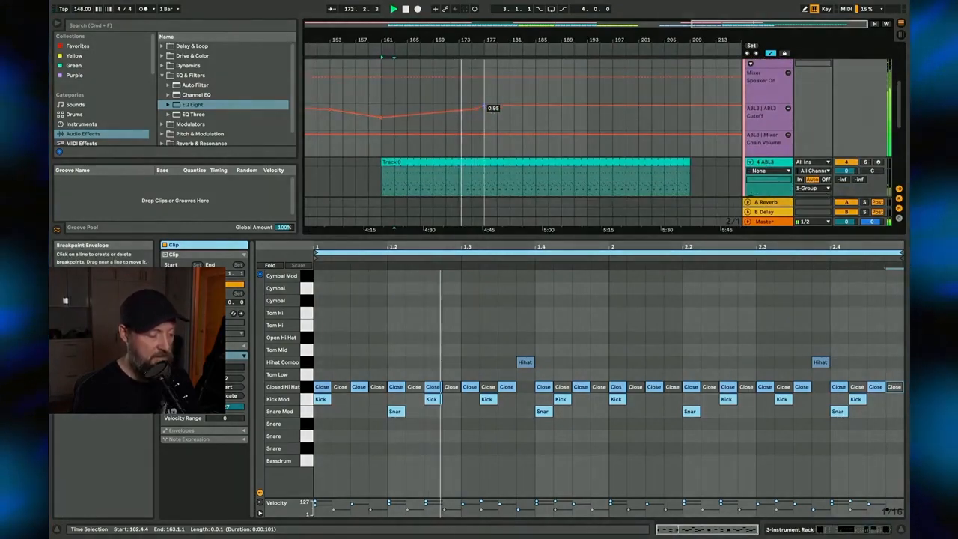
scroll(486, 104, down, 2)
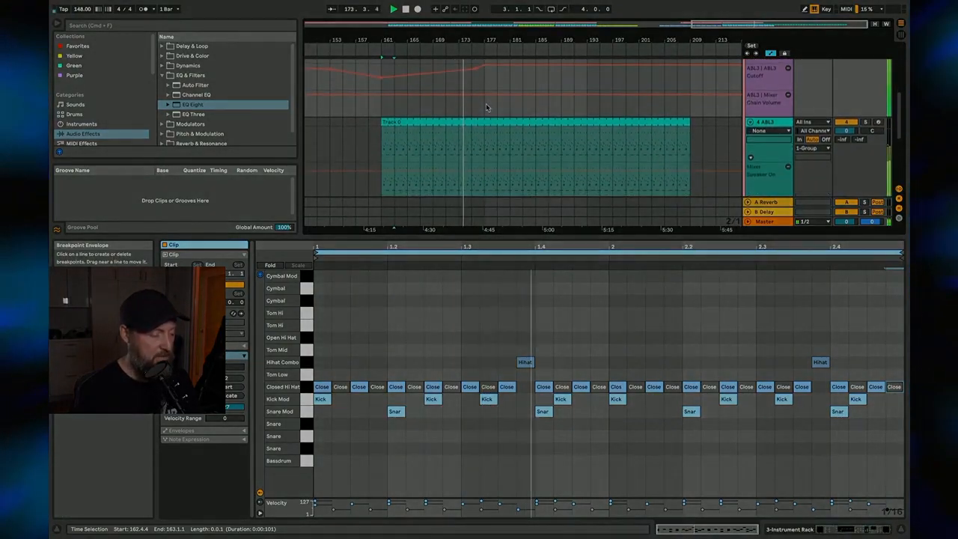